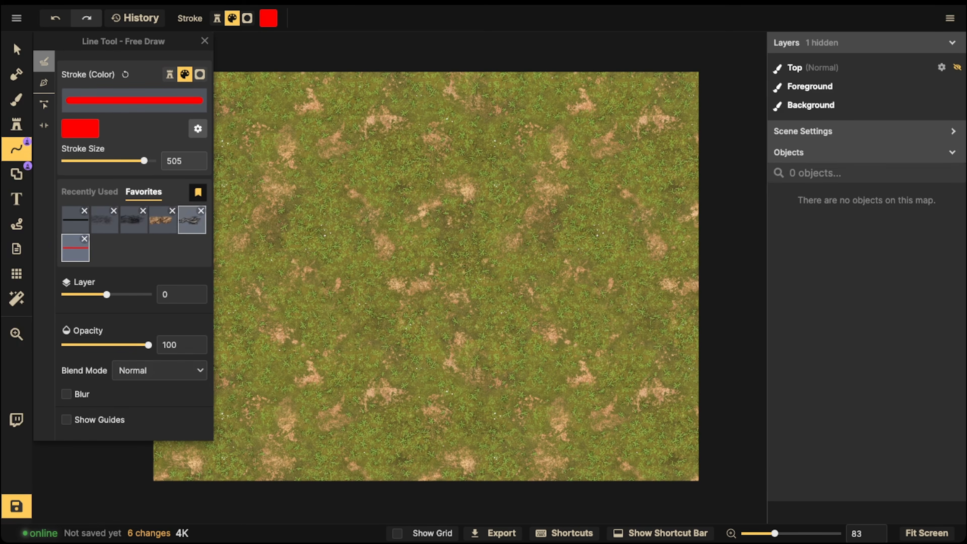
- Draw a straight vertical line through the middle of the map with the Pen line mode and the favorite Cliff stroke
left_click(191, 221)
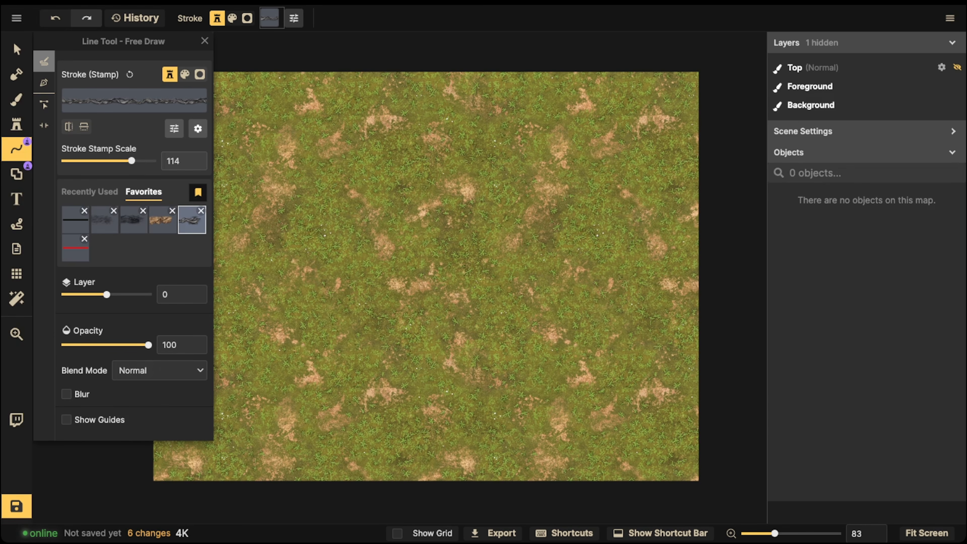
left_click(44, 83)
left_click(421, 51)
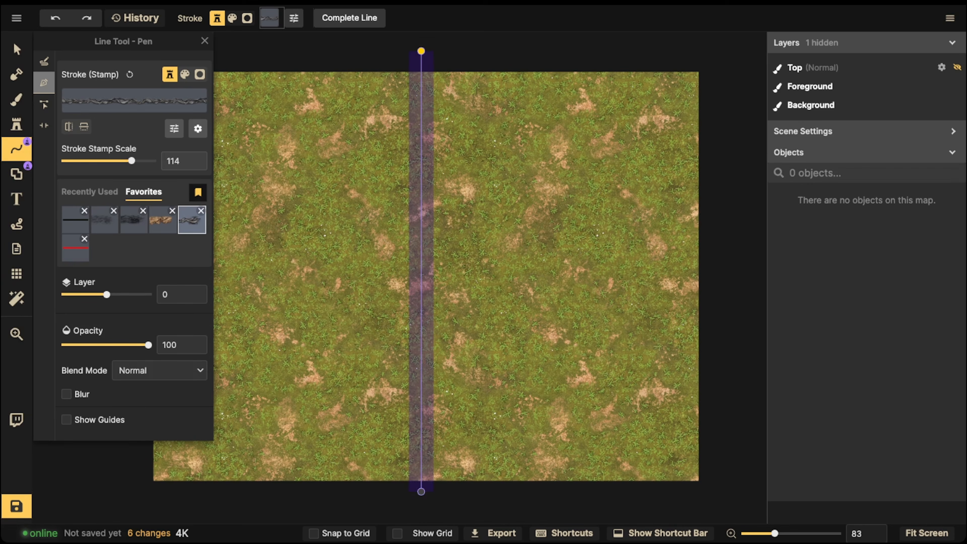
double_click(421, 492)
- Add three copies of the Cliff line and space them out in the right half of the map
left_click(16, 50)
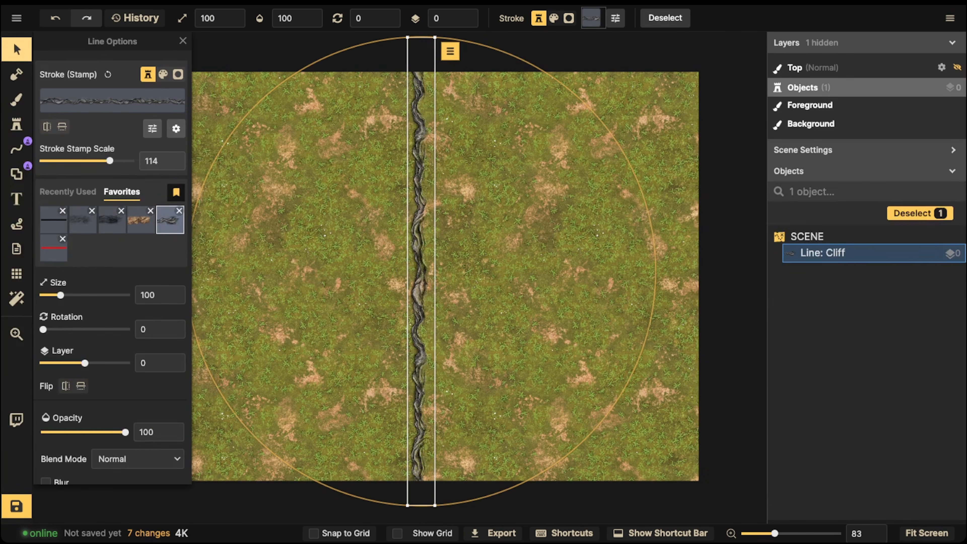
left_click(419, 236)
key("ctrl+v")
left_click_drag(486, 200, 467, 273)
key("ctrl+v")
left_click_drag(527, 271, 515, 265)
key("ctrl+v")
left_click_drag(581, 267, 565, 267)
- Restyle the second line as Desert Cliff and the third as Rocky Hill, and place both left of the original Cliff line
left_click(468, 267)
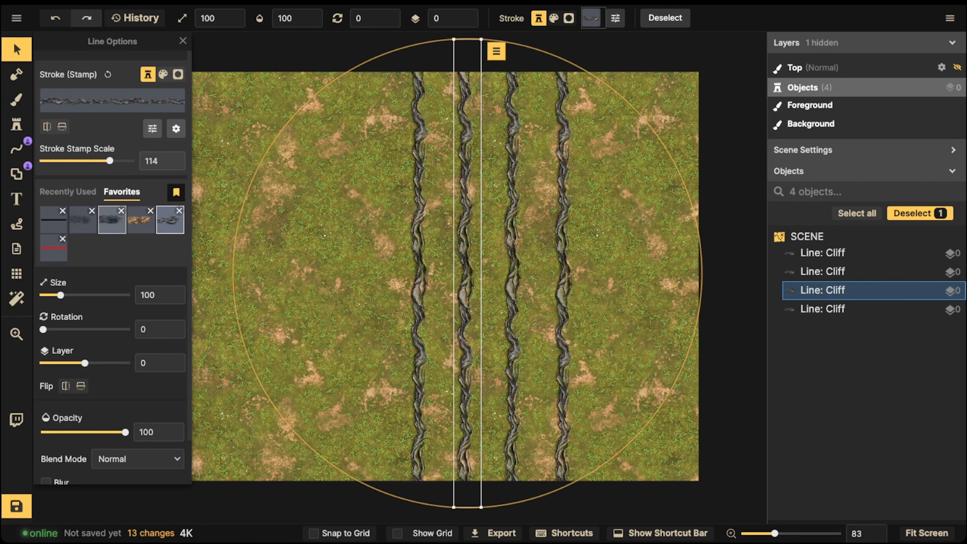
left_click(142, 220)
left_click_drag(467, 268, 373, 269)
left_click(513, 267)
left_click_drag(512, 267, 324, 266)
left_click(112, 220)
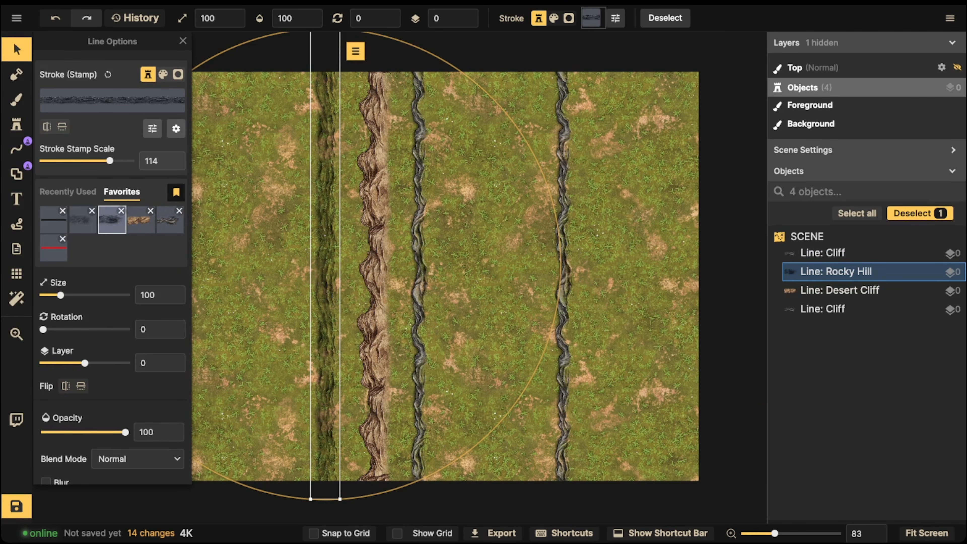
- Restyle the remaining copied Cliff line as Hill and place it left of the Rocky Hill line
left_click(565, 267)
left_click(82, 220)
left_click_drag(565, 267, 277, 267)
key("Escape")
- Shift all four lines together to the middle of the map and back toward its left side
left_click_drag(167, 77, 438, 244)
left_click_drag(326, 244, 424, 244)
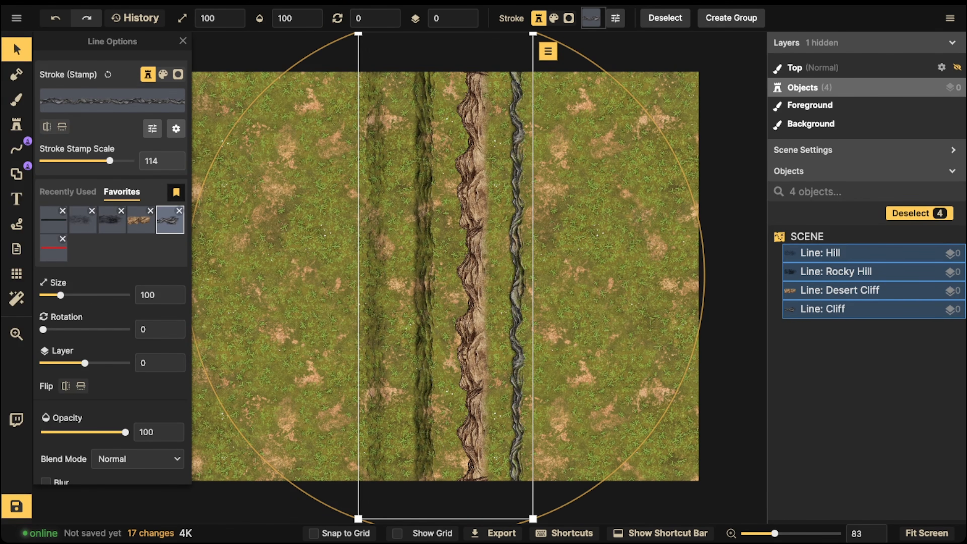
left_click_drag(423, 263, 322, 263)
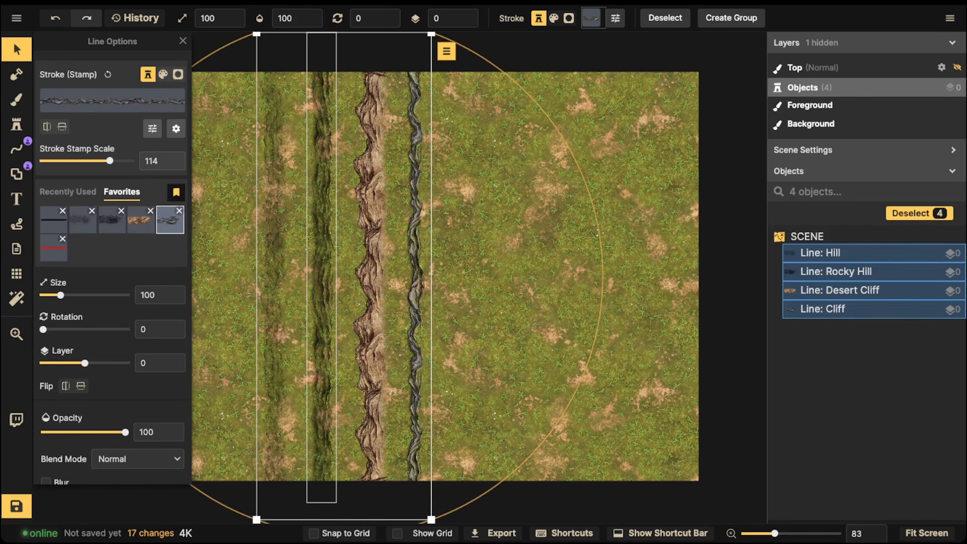
- Duplicate the four selected lines and place the copies in the right half of the map
key("ctrl+c")
key("ctrl+v")
left_click_drag(560, 192, 562, 263)
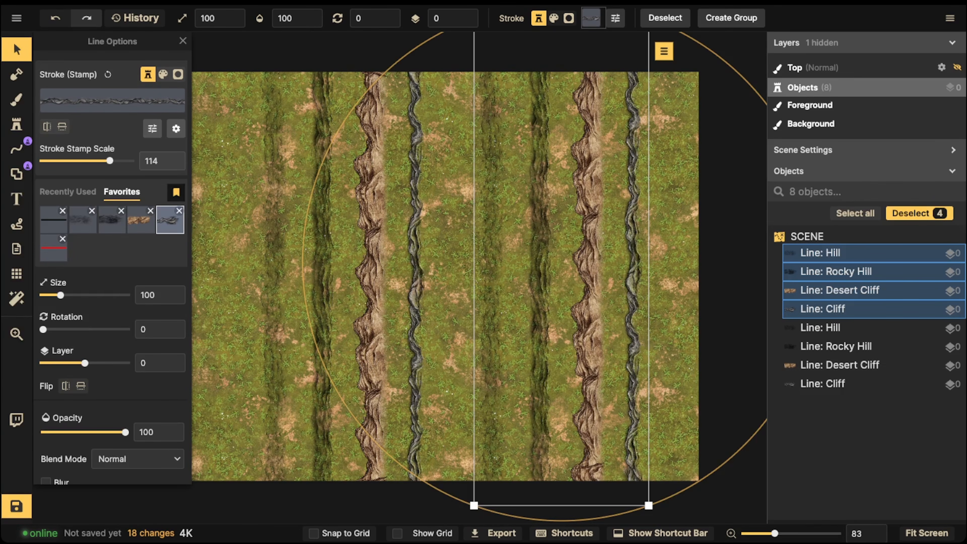
- Shift the original four lines to the map's left edge and widen the gaps between the copied lines
key("Escape")
left_click_drag(229, 146, 302, 199)
left_click_drag(491, 205, 459, 208)
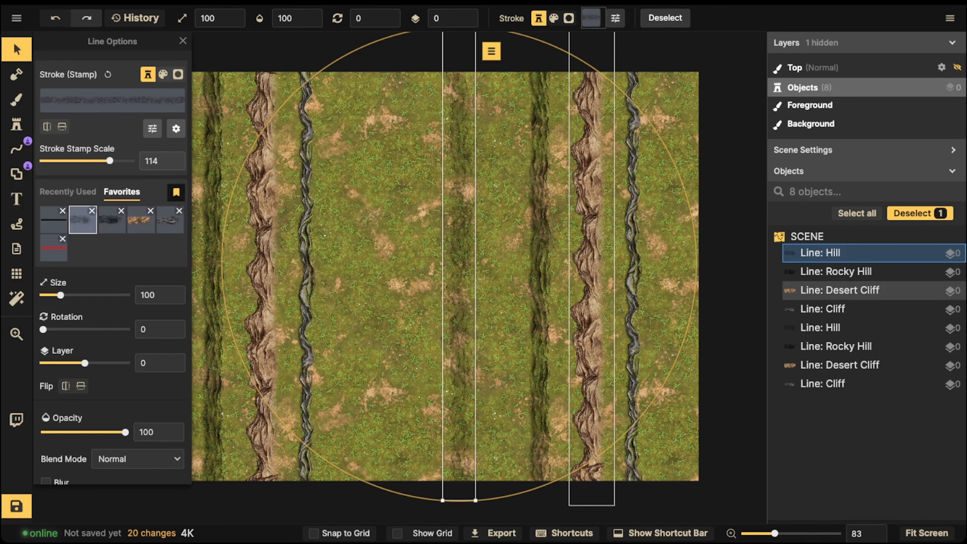
left_click_drag(633, 209, 661, 209)
key("Escape")
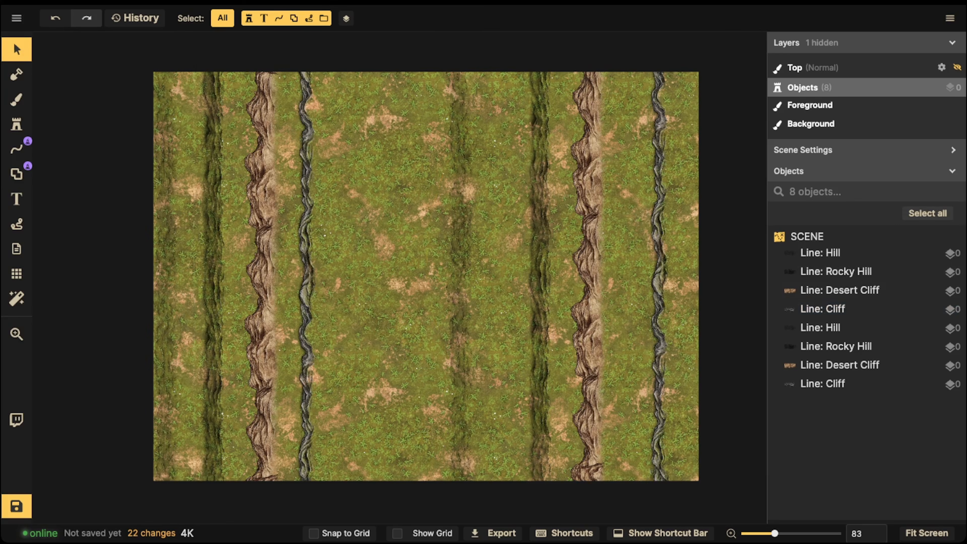
left_click_drag(461, 209, 440, 209)
left_click_drag(539, 208, 517, 209)
- Change the copied Desert Cliff line to Silver Cliff by searching the path catalog for "cliff", and set its stroke stamp scale to 67
left_click(588, 208)
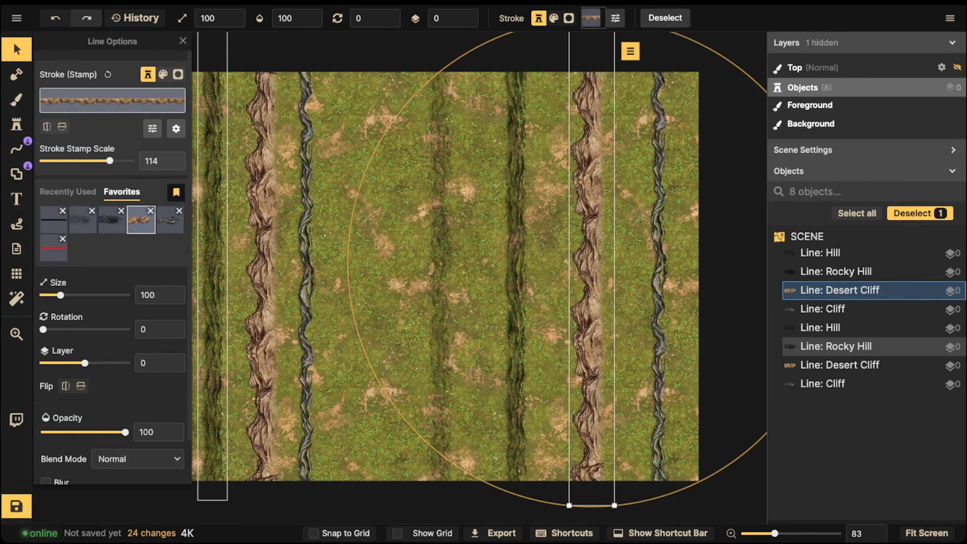
left_click(112, 100)
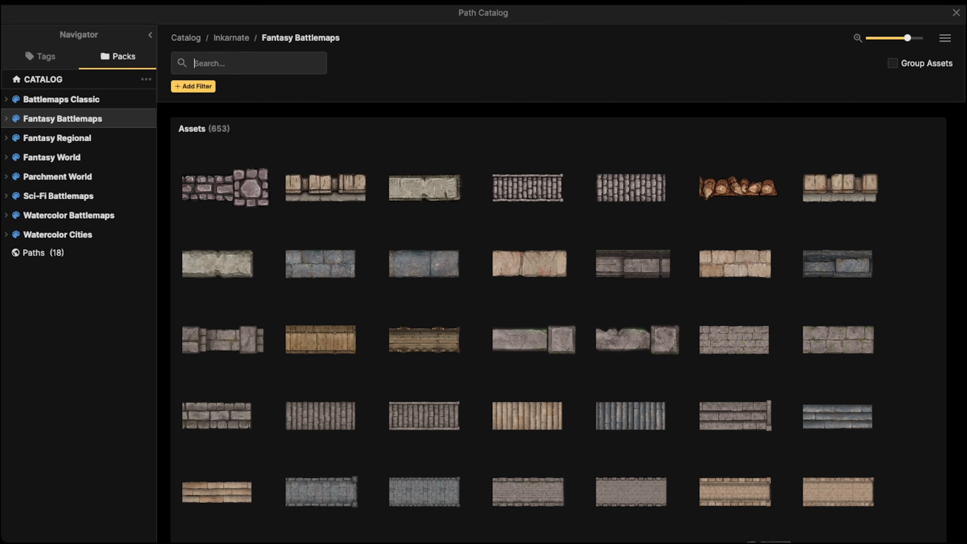
type("cliff")
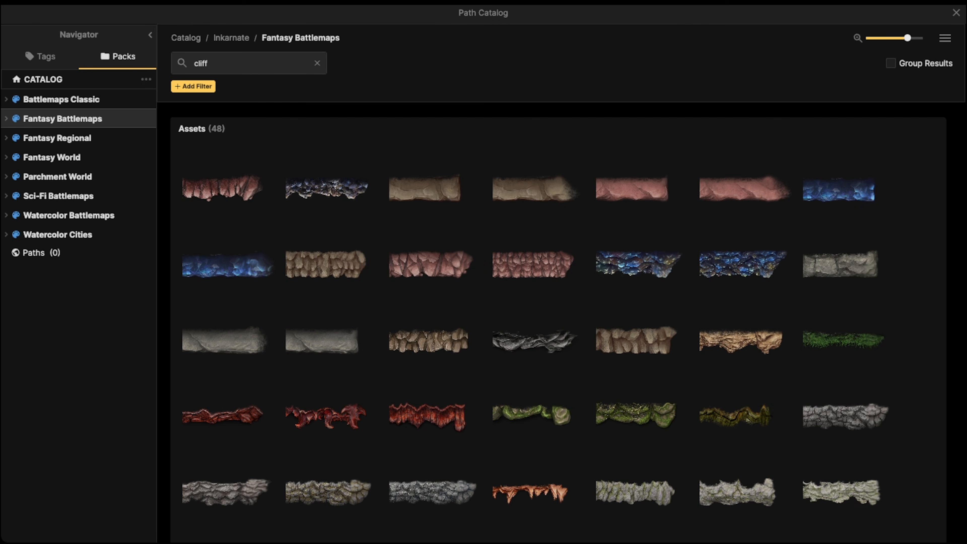
scroll(438, 305, "down", 3)
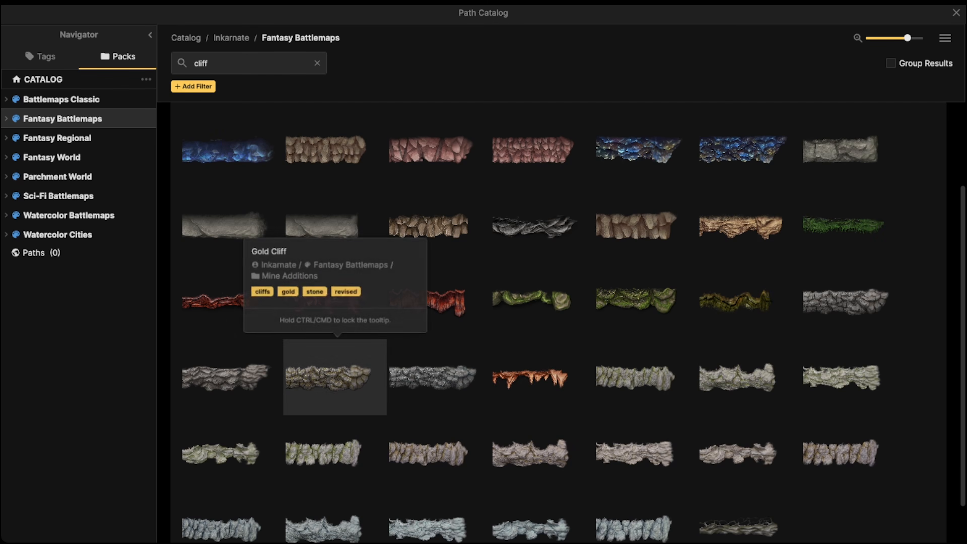
left_click(438, 377)
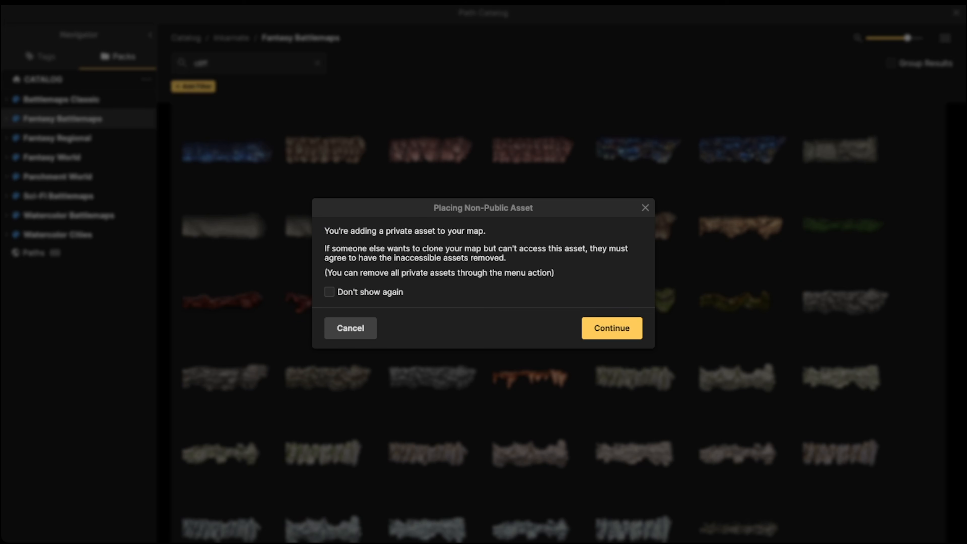
left_click(611, 328)
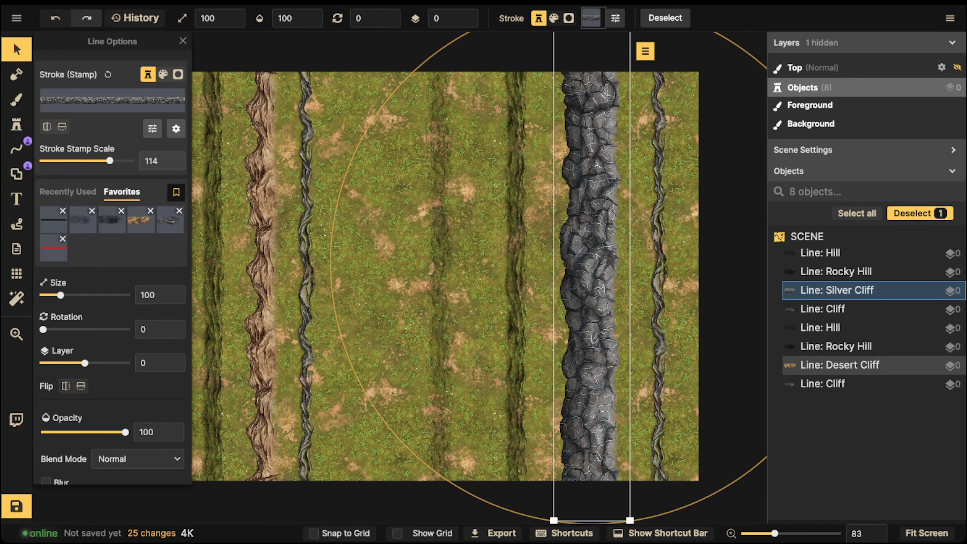
left_click(108, 75)
left_click_drag(554, 513, 564, 503)
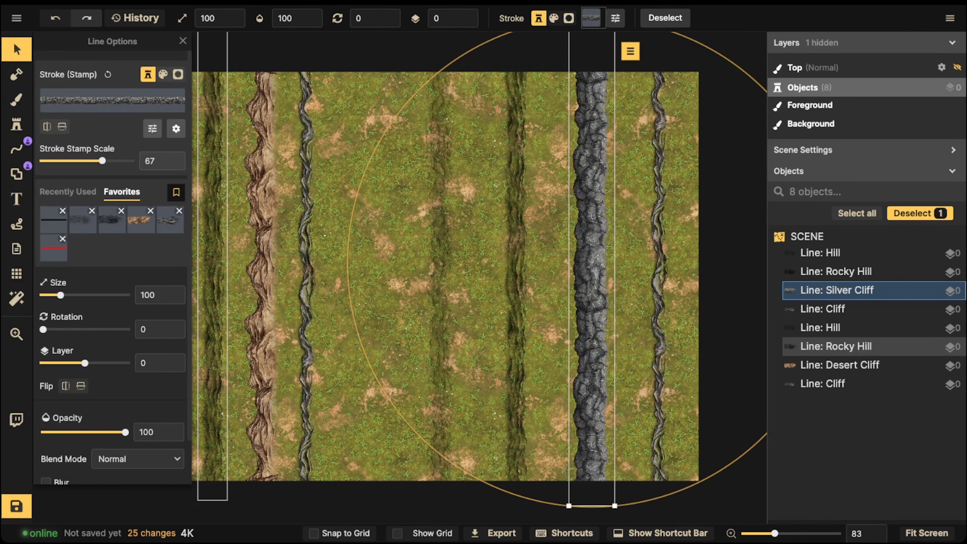
- Change the copied Rocky Hill line's stroke to the Mossy Jagged Slope path from the catalog
left_click(16, 49)
left_click(516, 214)
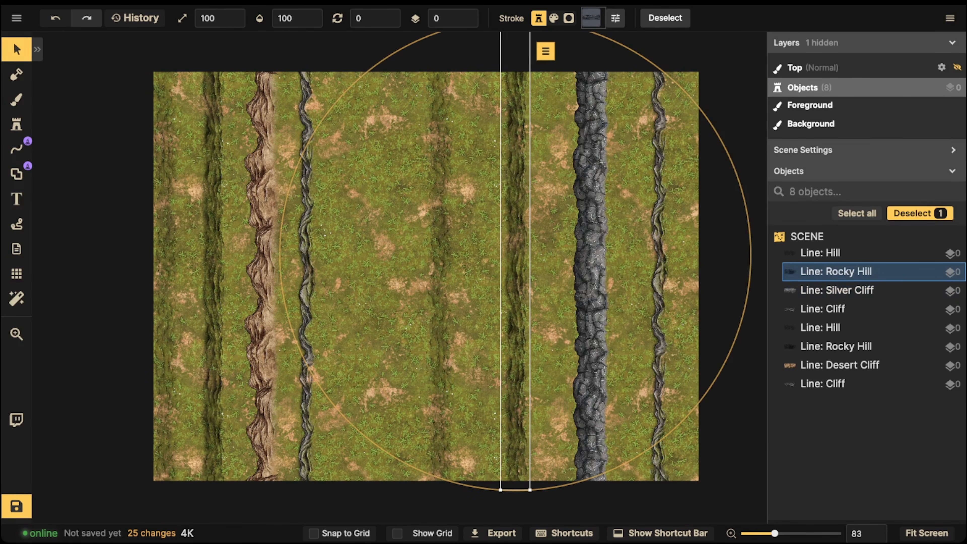
left_click(17, 49)
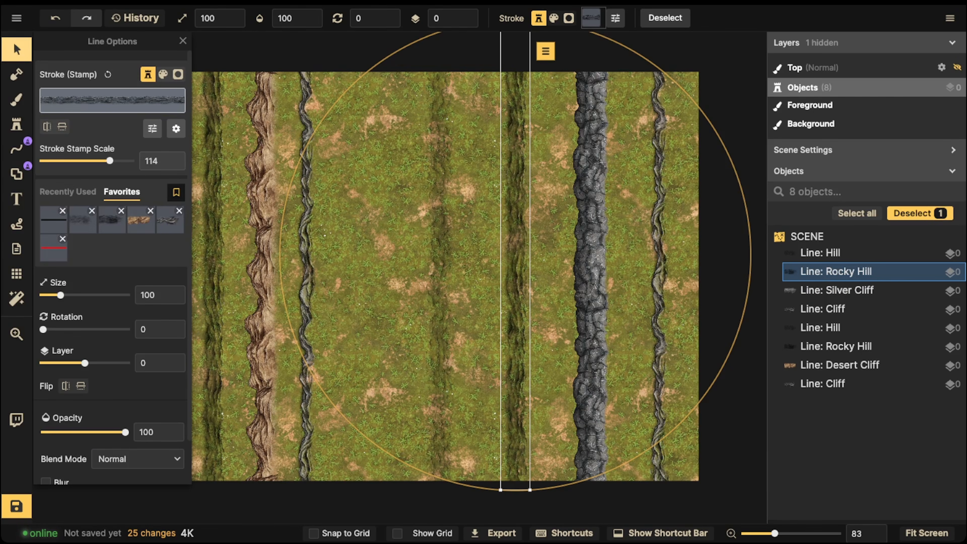
left_click(112, 101)
scroll(337, 365, "down", 1)
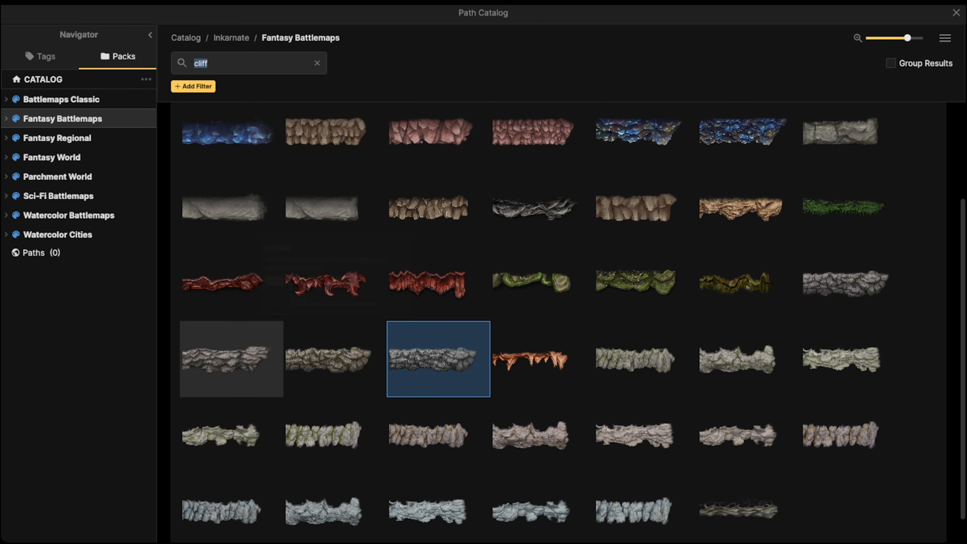
left_click(323, 435)
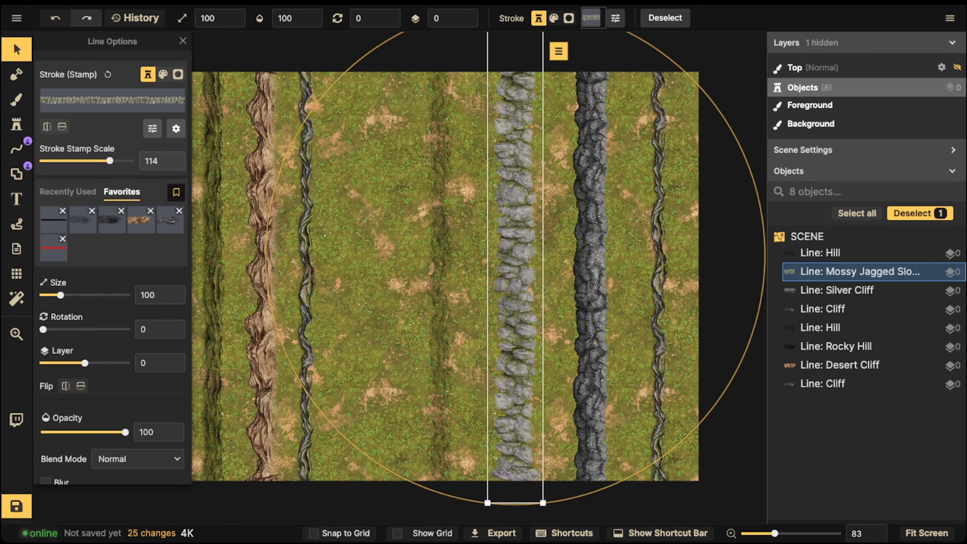
- Change the copied Hill line's stroke to the Desert Rocky Slope path and deselect it
left_click(822, 253)
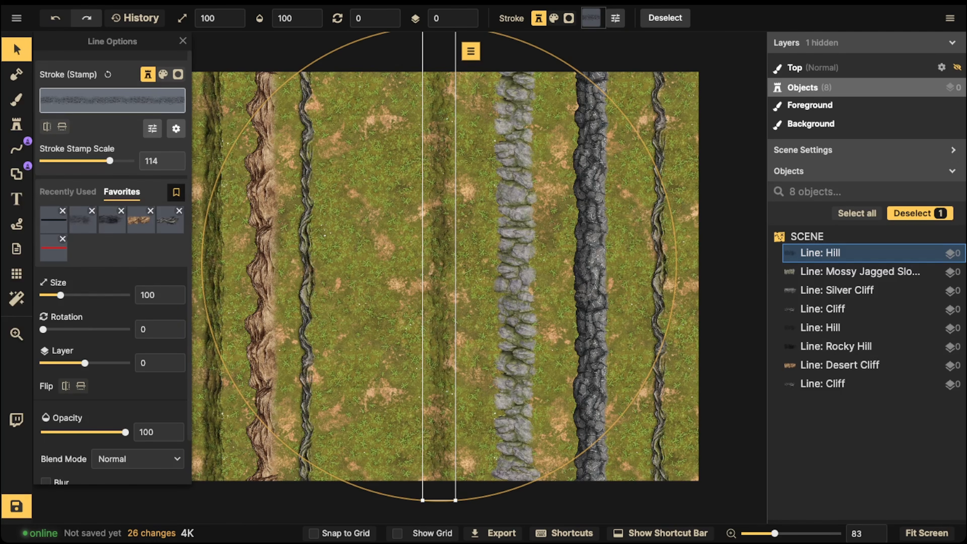
left_click(112, 100)
scroll(335, 281, "down", 1)
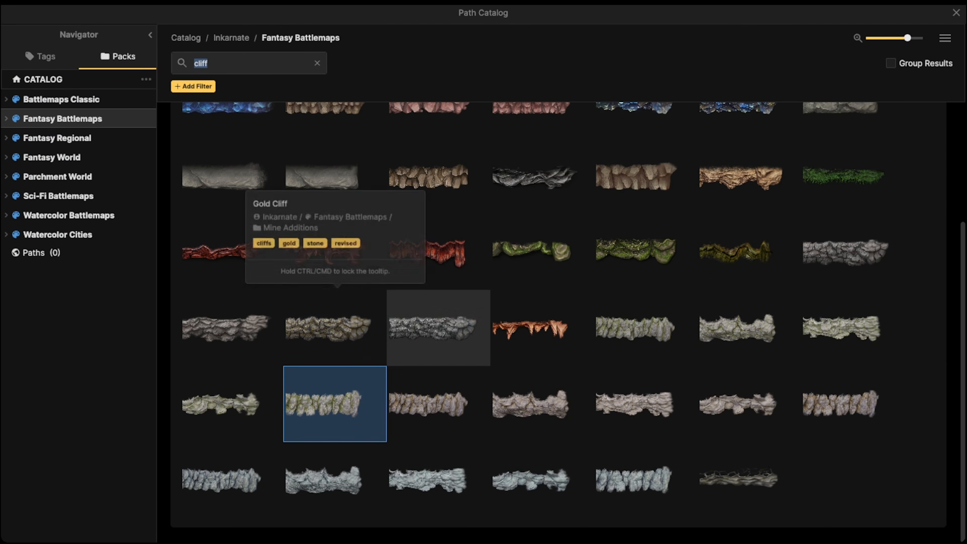
left_click(739, 403)
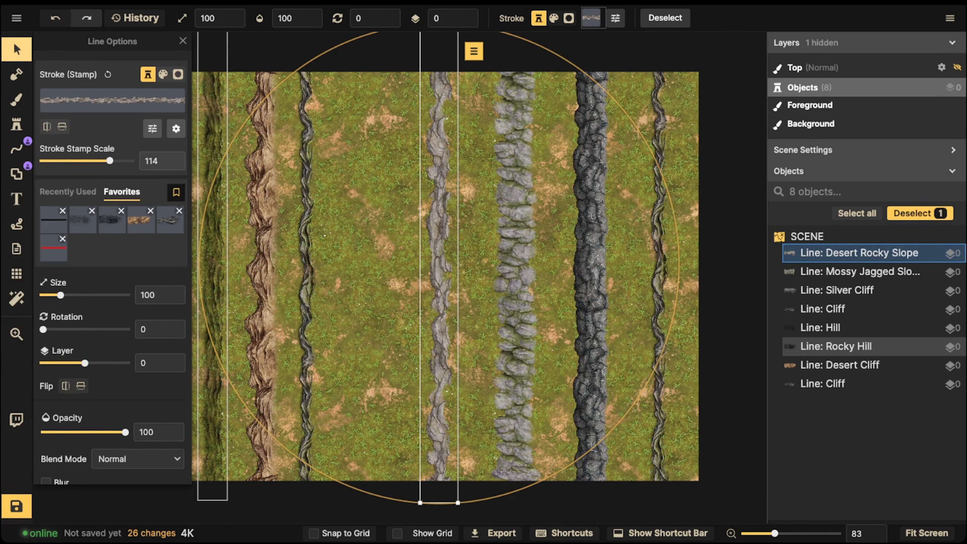
left_click(16, 50)
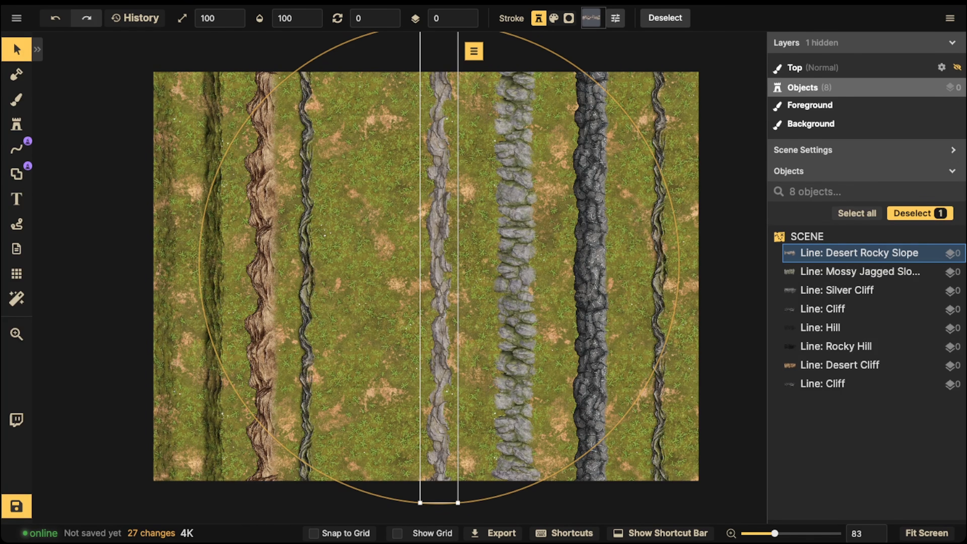
key("Escape")
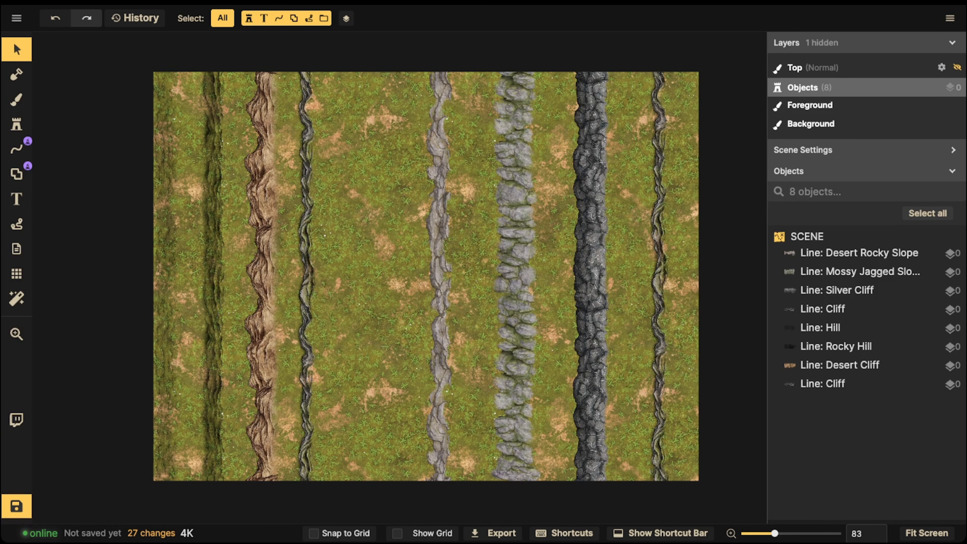
- Delete the four copied lines in the right half and move the remaining four lines to the map's centre
left_click_drag(394, 64, 670, 251)
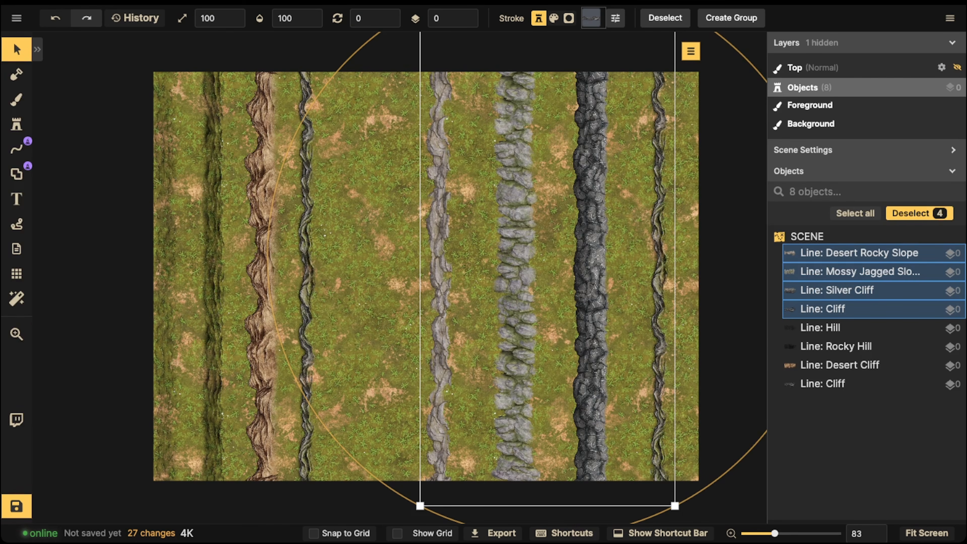
key("Delete")
left_click_drag(78, 164, 532, 246)
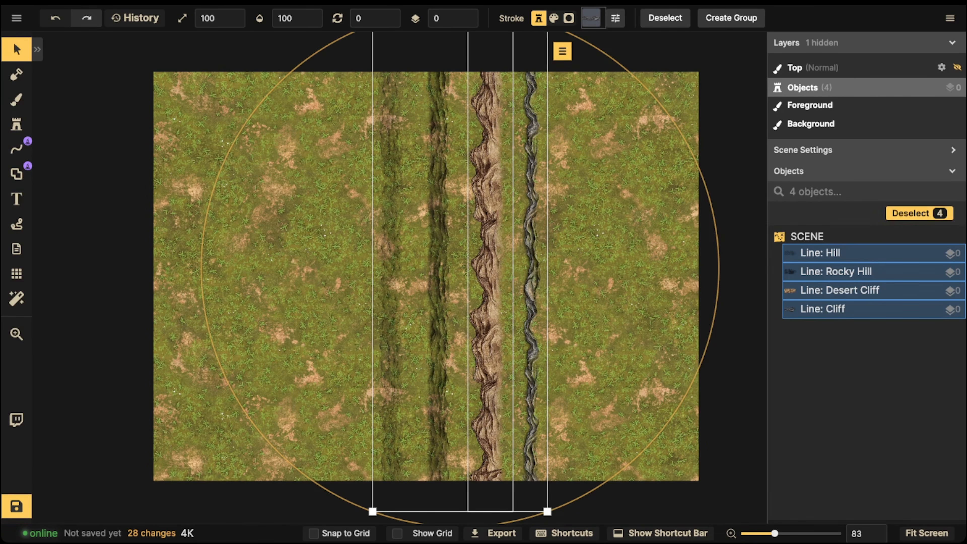
left_click(339, 247)
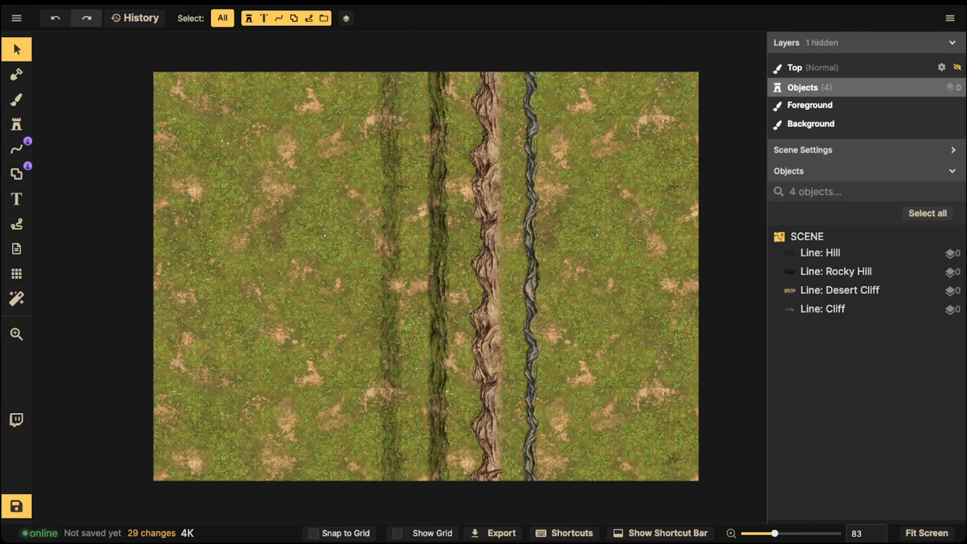
- Select all four lines and move them together to the left side of the map
left_click_drag(195, 217, 498, 293)
left_click_drag(217, 213, 541, 305)
left_click_drag(489, 274, 281, 289)
left_click(15, 149)
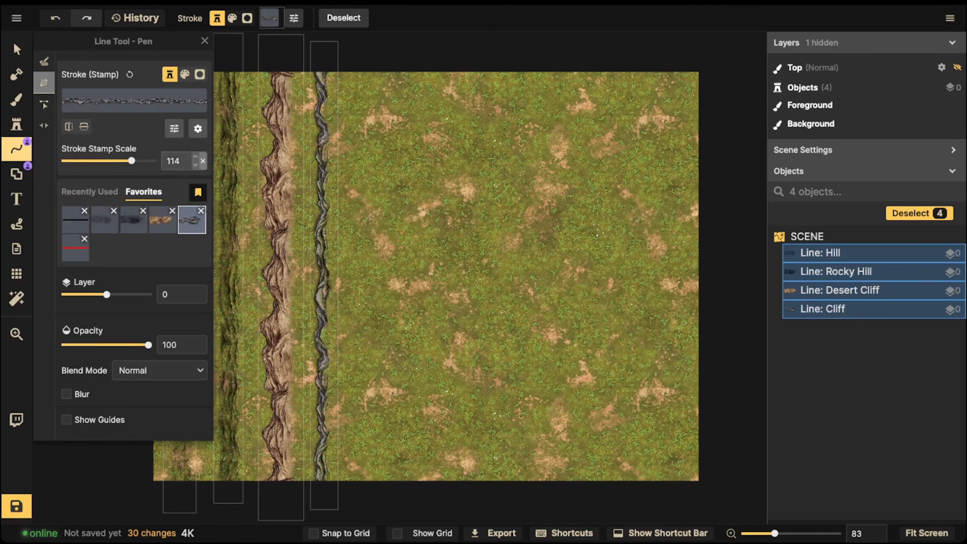
left_click(16, 49)
- Spread the Hill, Rocky Hill, Desert Cliff and Cliff lines evenly across the width of the map
key("Escape")
scroll(180, 153, "down", 1)
left_click_drag(127, 146, 583, 215)
key("Escape")
key("Escape")
left_click_drag(348, 201, 477, 243)
key("Escape")
key("Escape")
left_click_drag(277, 243, 340, 243)
key("Escape")
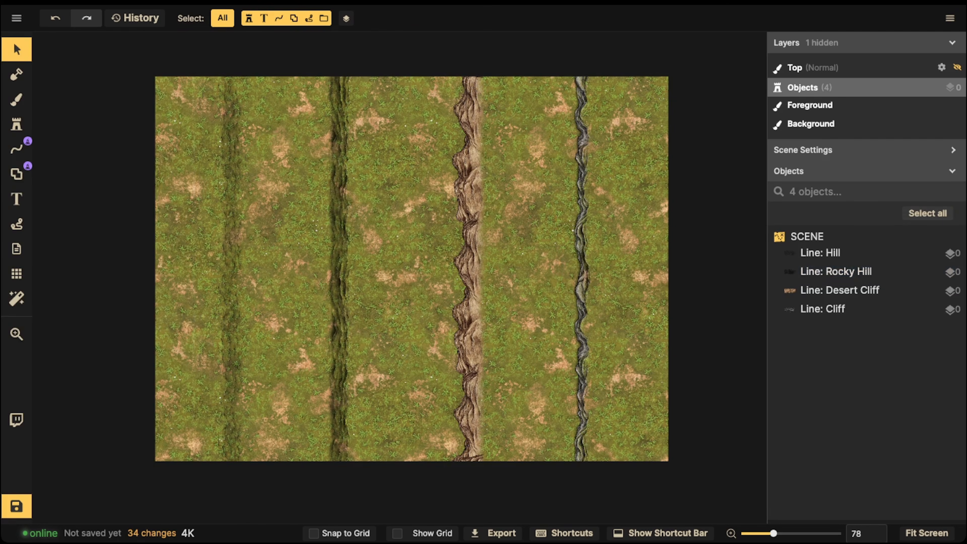
- Load the favorite plain black colour stroke for the line tool and change its colour to white
left_click(16, 150)
left_click(75, 220)
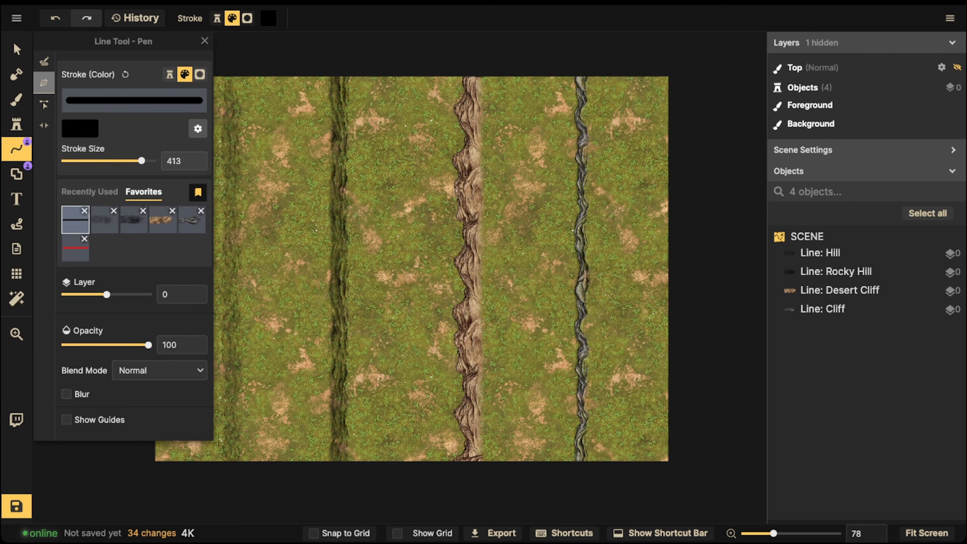
left_click(80, 129)
left_click(322, 258)
- Draw a short vertical white line in Free Draw mode between the Rocky Hill and Desert Cliff lines
scroll(405, 223, "up", 3)
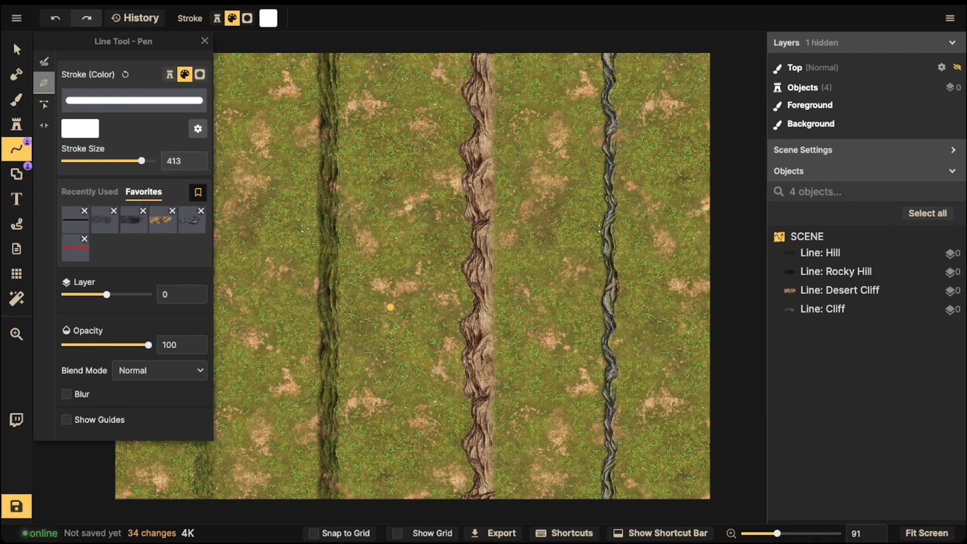
left_click_drag(394, 332, 396, 278)
left_click(44, 61)
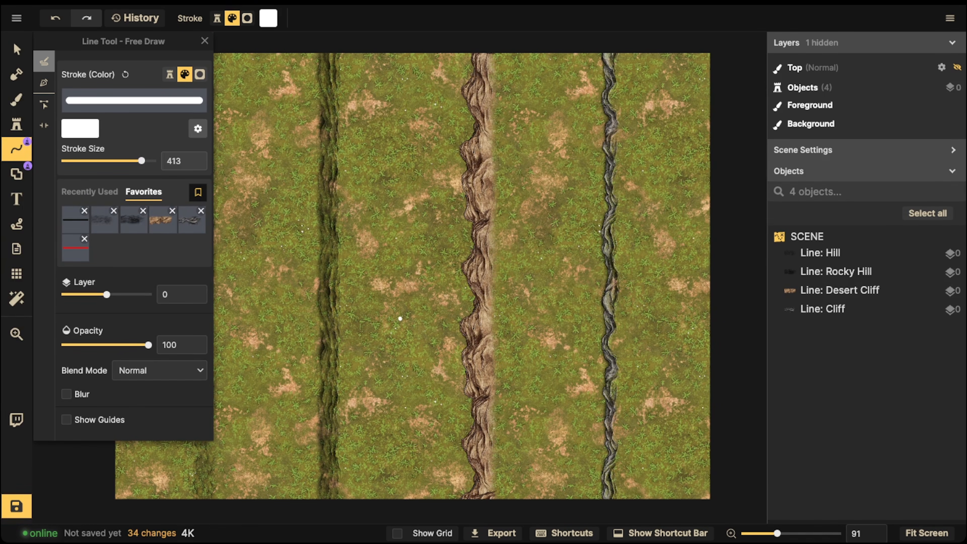
left_click_drag(400, 277, 401, 266)
left_click_drag(497, 185, 456, 144)
key("Delete")
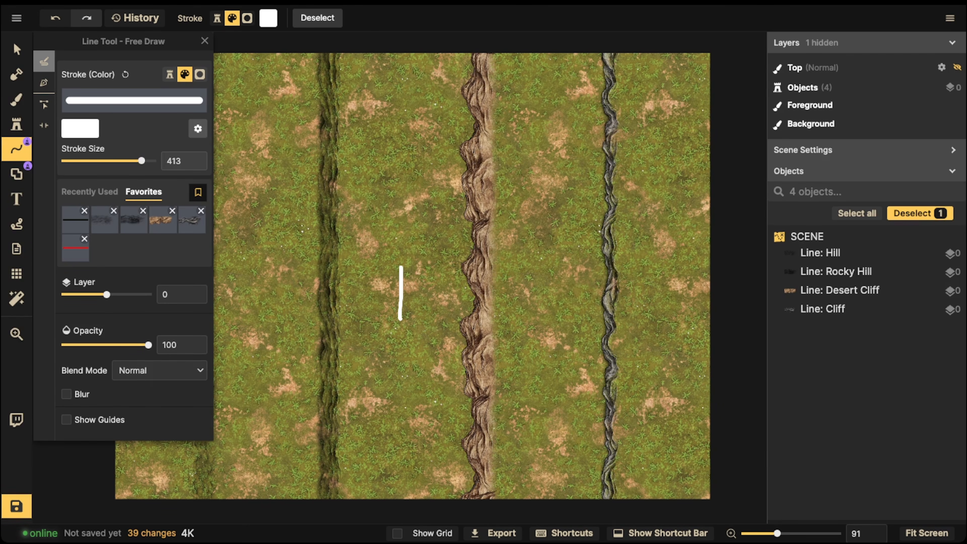
- Delete the white annotation lines between the Rocky Hill and Desert Cliff lines
key("ctrl+z")
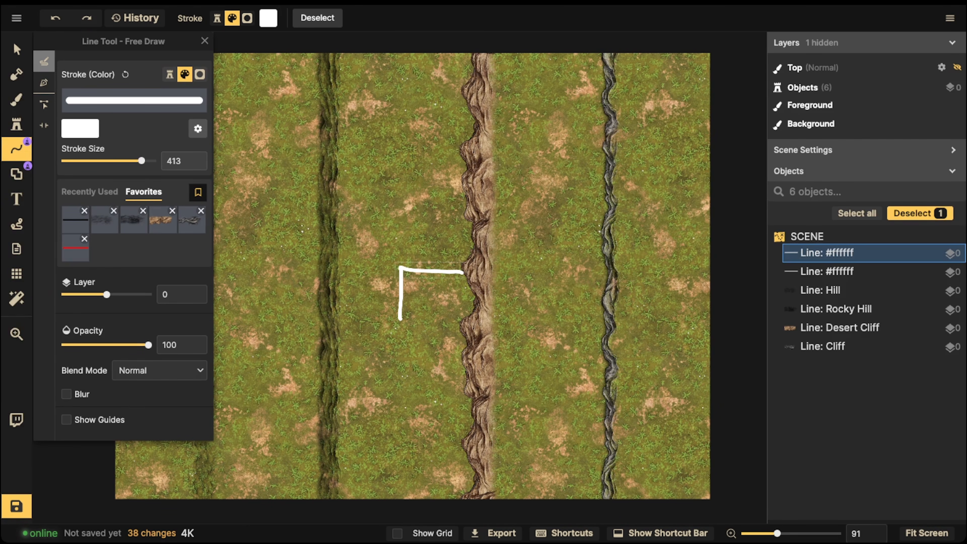
key("v")
key("Delete")
left_click(400, 293)
key("Delete")
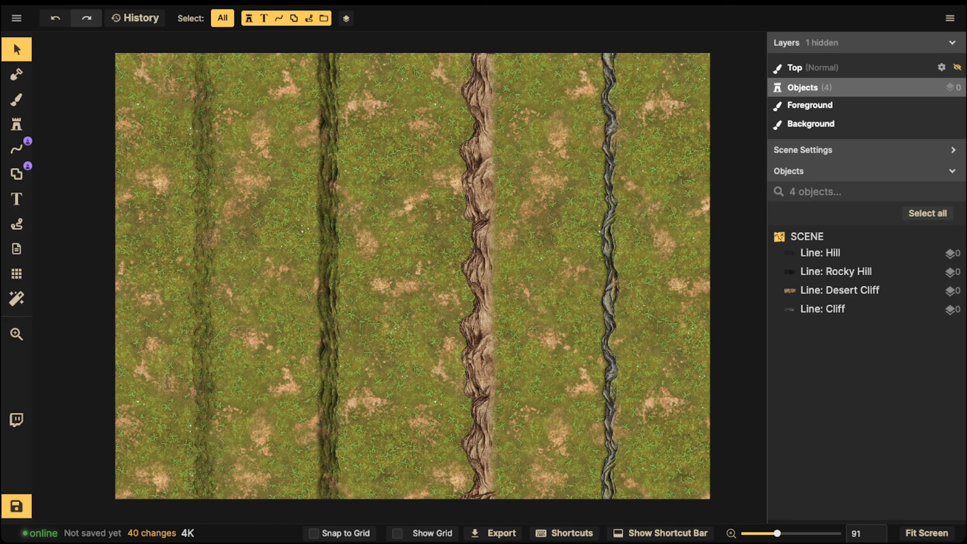
- Shift the Desert Cliff line slightly left and move the Rocky Hill line close beside it
mouse_move(479, 290)
left_mouse_down()
mouse_move(490, 272)
mouse_move(475, 277)
left_mouse_up()
left_click_drag(328, 277, 419, 277)
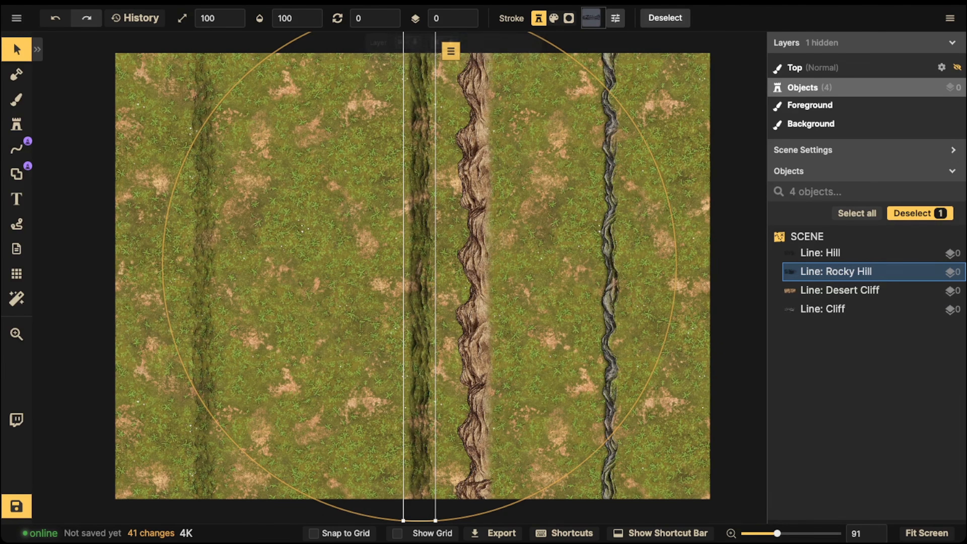
- Sketch a white slope profile above a baseline between the Hill and Rocky Hill lines, and undo the strokes
left_click(16, 150)
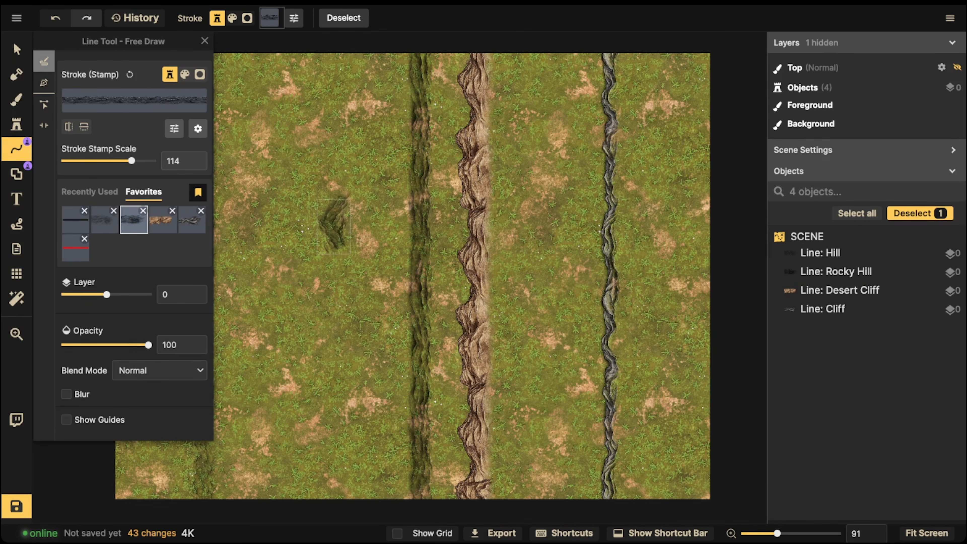
key("ctrl+z")
left_click(75, 220)
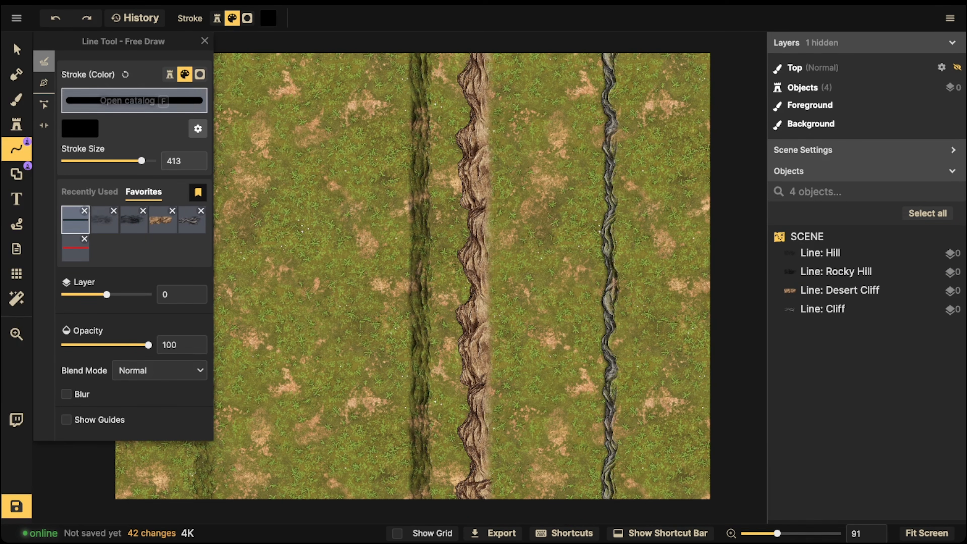
left_click(80, 129)
left_click_drag(222, 64, 211, 50)
mouse_move(328, 258)
left_mouse_down()
mouse_move(325, 288)
mouse_move(283, 325)
mouse_move(394, 328)
left_mouse_up()
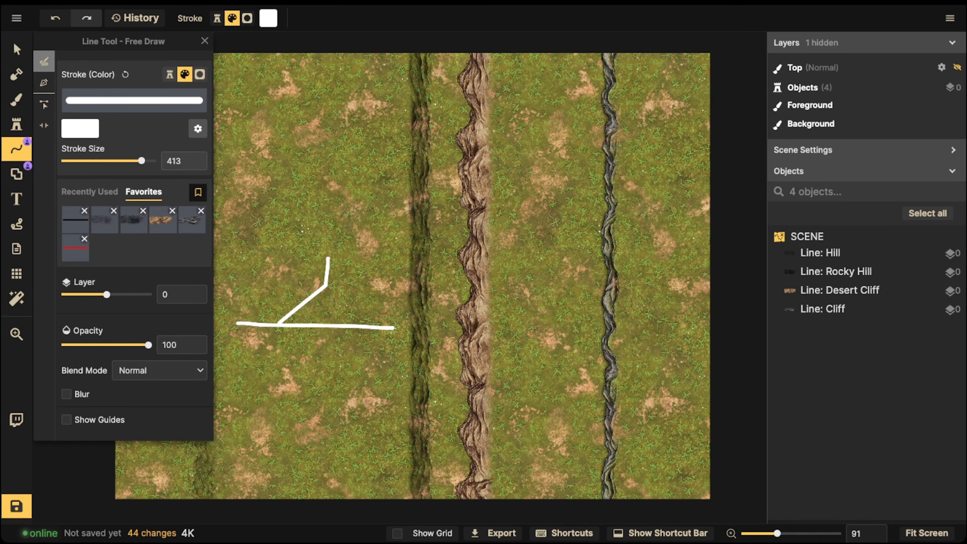
key("ctrl+z")
key("ctrl+z")
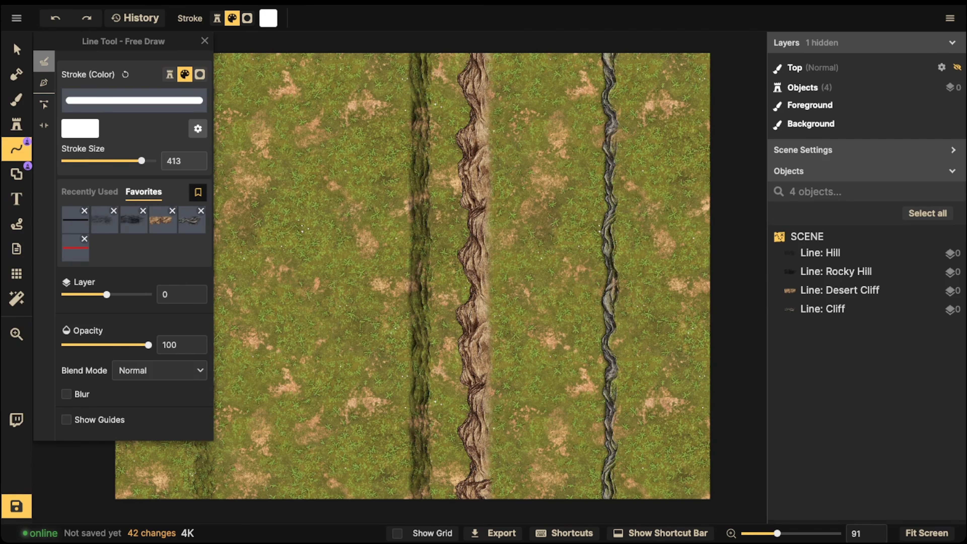
- Tuck the Rocky Hill line against the Desert Cliff's left side, enlarge it slightly and lower it to layer -2
left_click(17, 49)
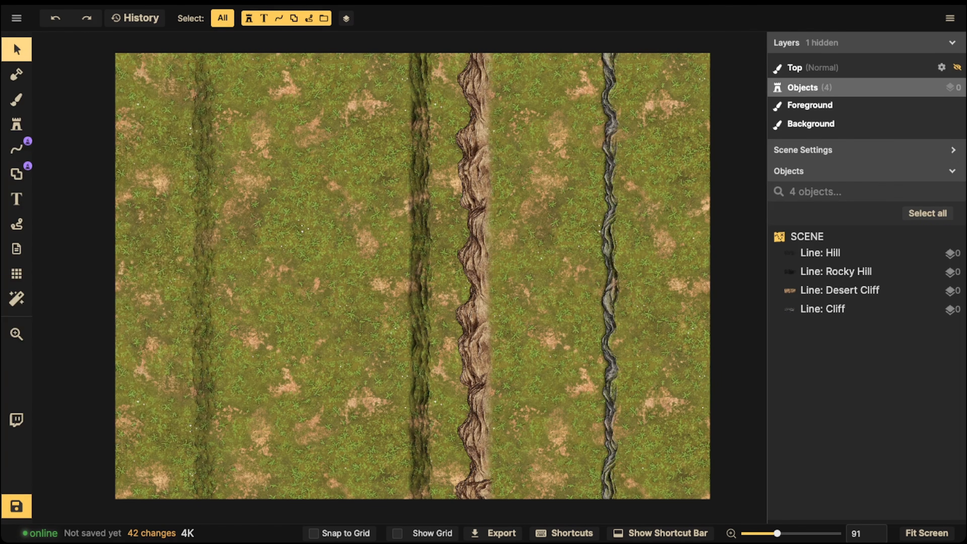
left_click_drag(474, 266, 474, 265)
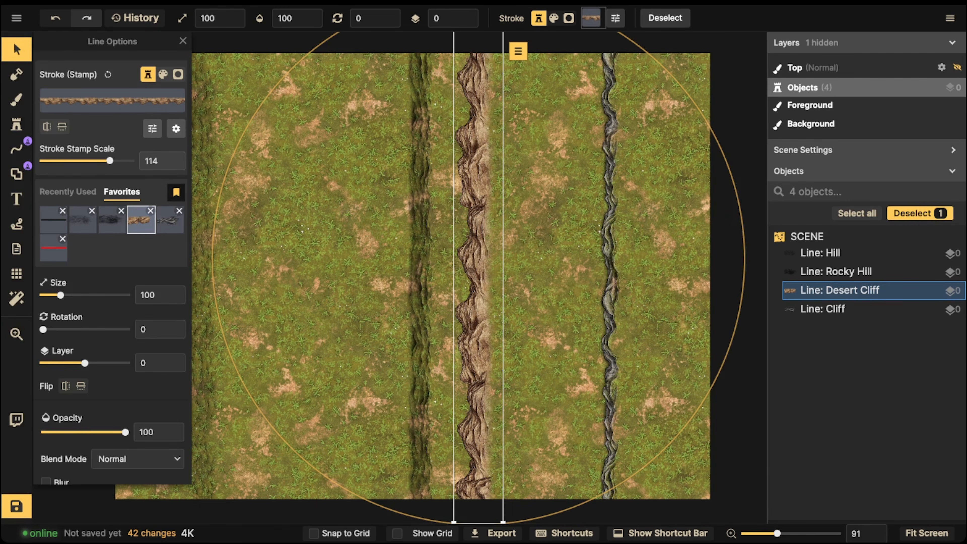
left_click_drag(427, 267, 448, 261)
left_click(468, 23)
left_click(468, 22)
left_click_drag(455, 516, 467, 541)
left_click_drag(440, 266, 454, 267)
key("Escape")
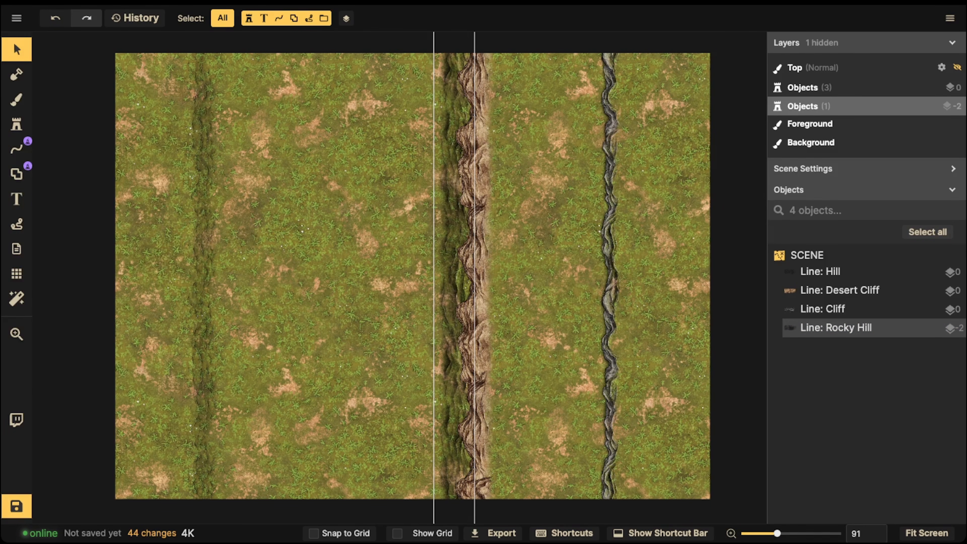
- Move the Hill line beside the Rocky Hill line, lower it to layer -3 and flip its stroke
left_click_drag(202, 266, 433, 266)
left_click(466, 23)
left_click(466, 24)
left_click(467, 24)
left_click(62, 126)
- Select the Desert Cliff, Rocky Hill and Hill lines and move them together to the left
left_click(328, 114)
left_click_drag(328, 113, 504, 229)
left_click_drag(474, 233, 396, 232)
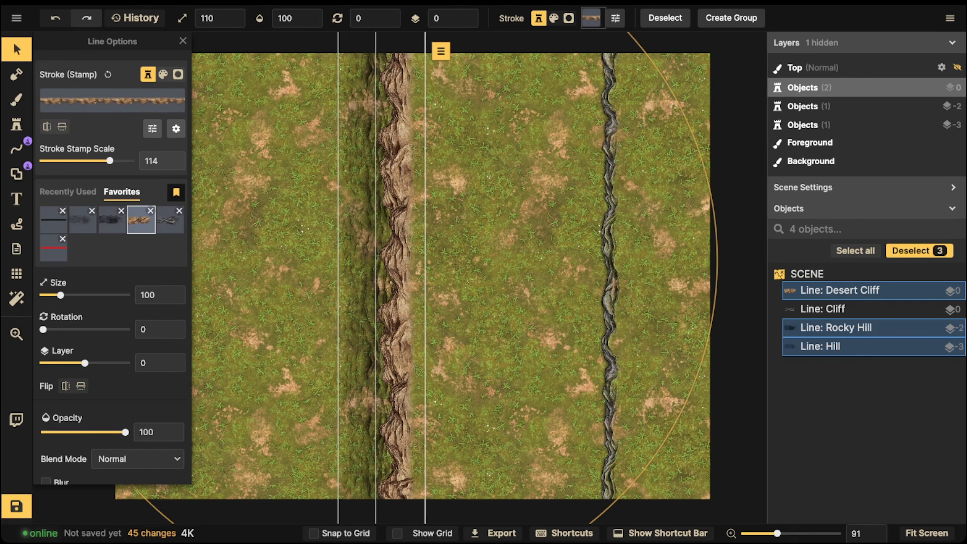
- Sketch a slope profile left of the layered cliff with the favorite red stroke, and delete it
left_click(17, 149)
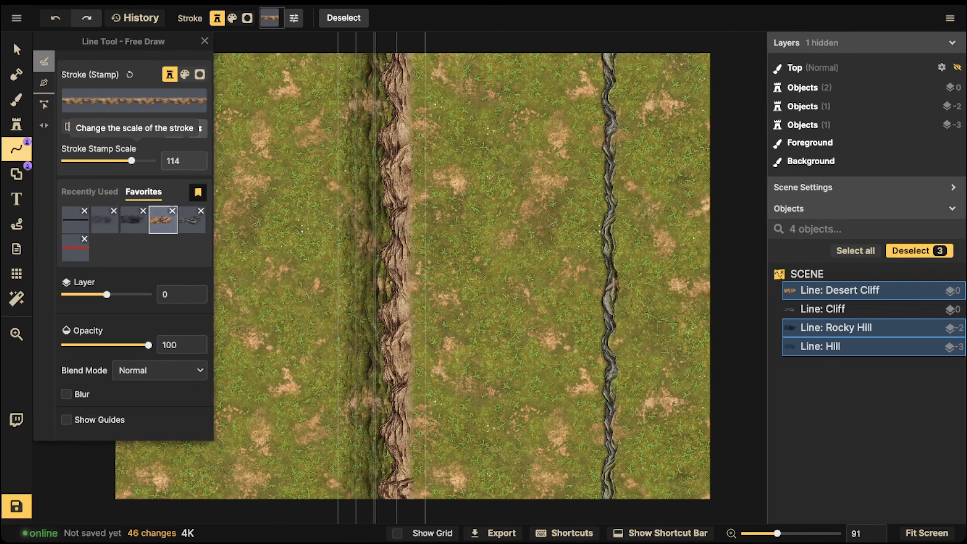
mouse_move(262, 224)
left_mouse_down()
mouse_move(383, 210)
mouse_move(366, 204)
mouse_move(367, 322)
left_mouse_up()
left_click(75, 248)
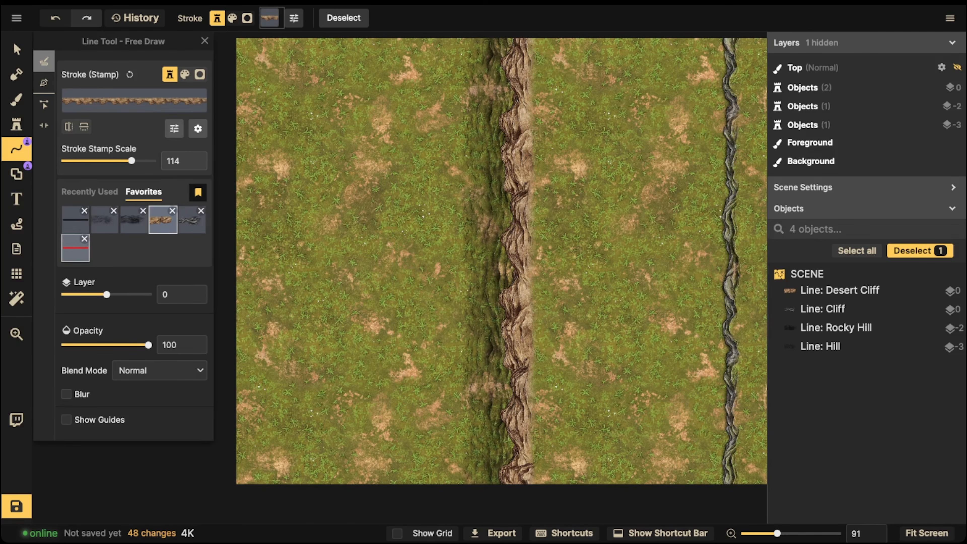
mouse_move(316, 299)
left_mouse_down()
mouse_move(339, 266)
mouse_move(347, 223)
mouse_move(429, 224)
left_mouse_up()
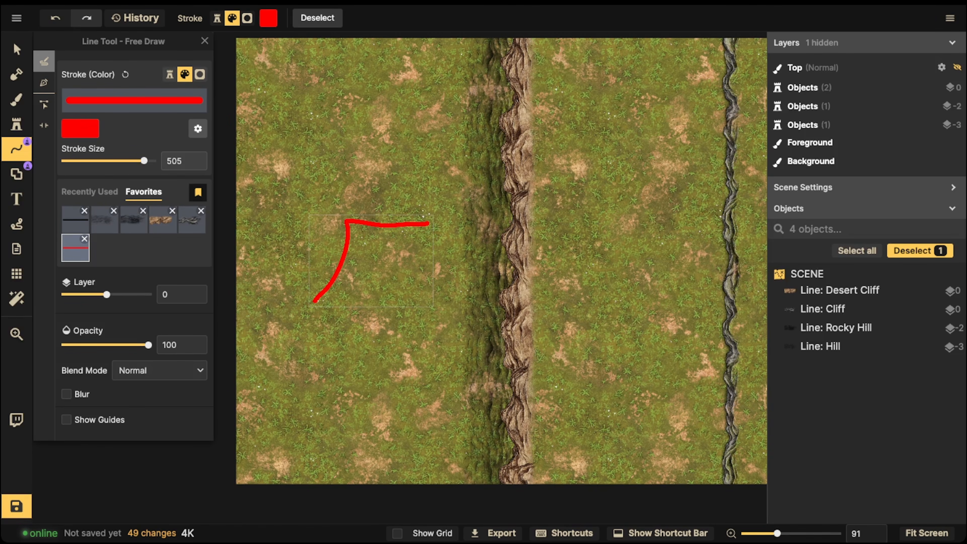
left_click(16, 48)
key("Delete")
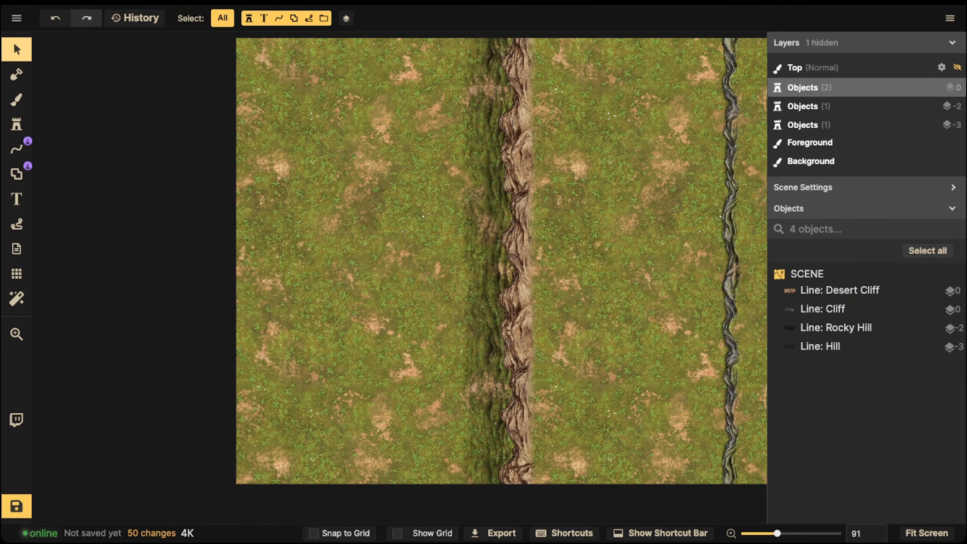
- Delete the Hill and Rocky Hill lines beside the Desert Cliff line
left_click(469, 267)
key("Delete")
left_click(488, 267)
key("Delete")
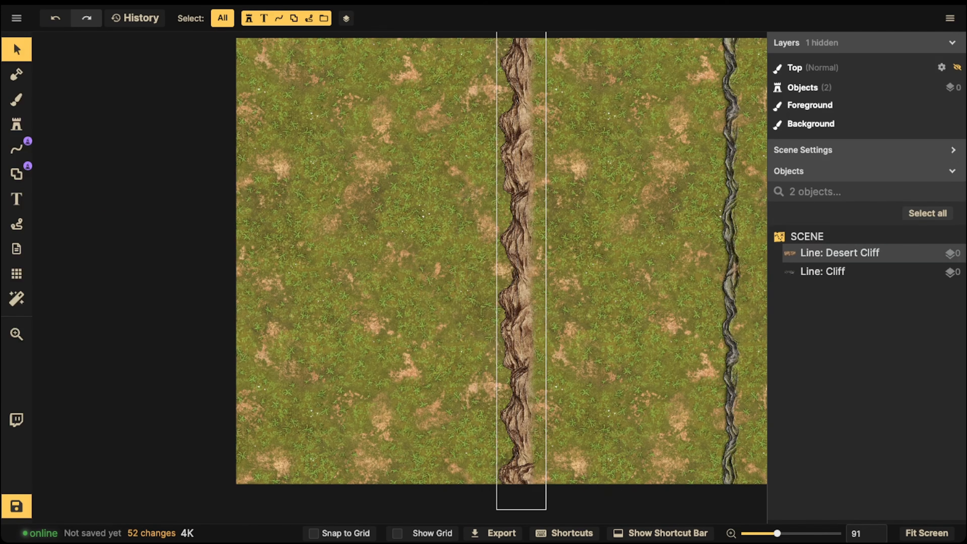
- Move the Desert Cliff line left and paste two overlapping copies side by side to its right
left_click(517, 267)
left_click_drag(518, 248, 435, 248)
key("ctrl+c")
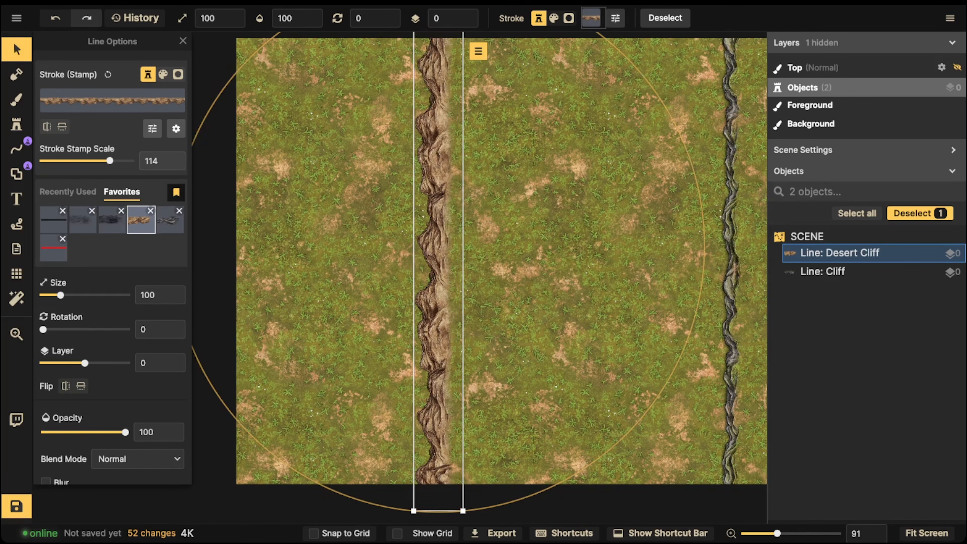
key("ctrl+v")
left_click_drag(457, 188, 478, 236)
key("ctrl+v")
key("Escape")
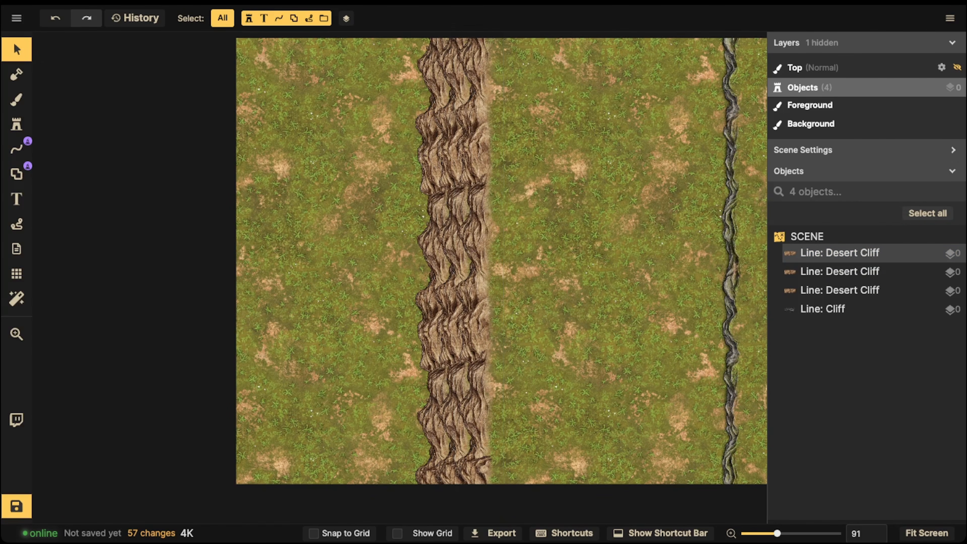
- Stagger the cliff pattern by giving the rightmost Desert Cliff line a negative stroke offset and the middle one a positive offset
left_click(479, 236)
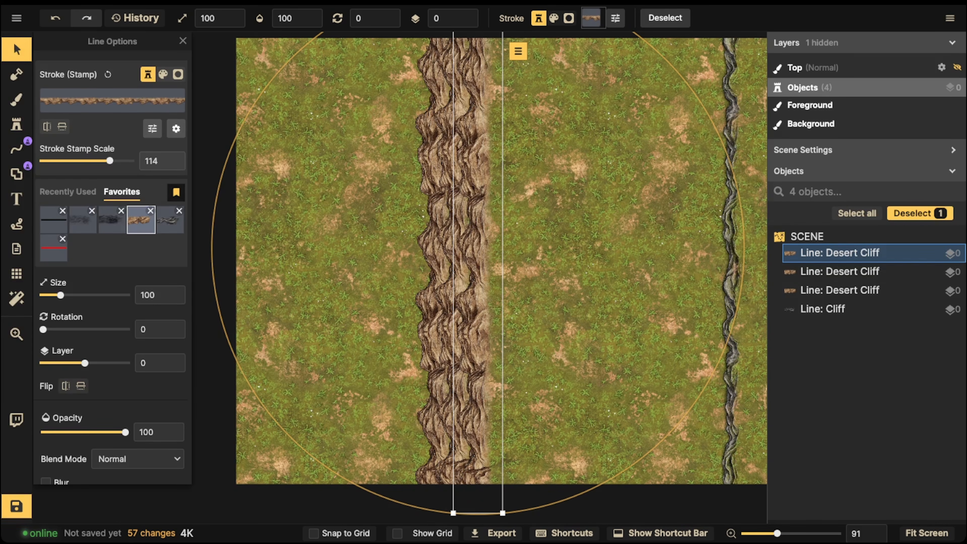
left_click(152, 128)
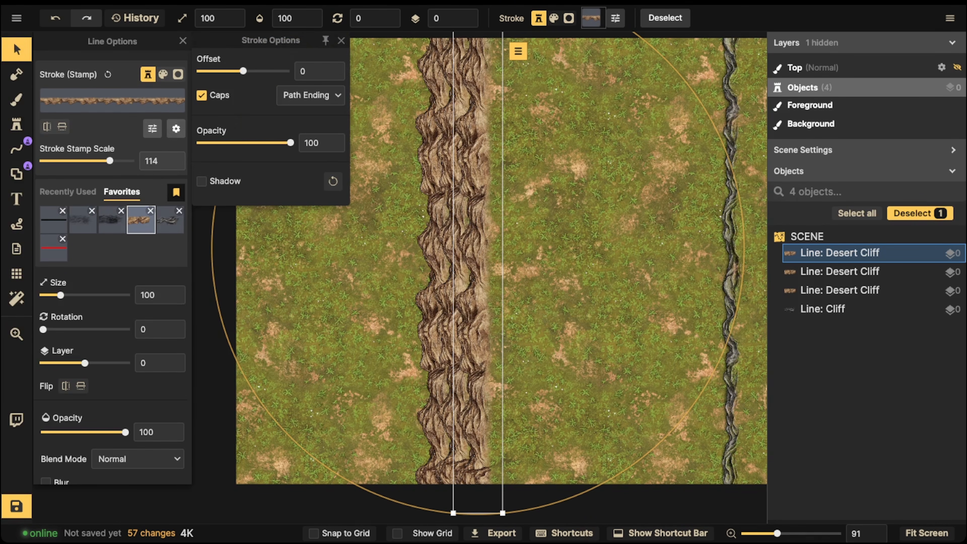
left_click_drag(243, 71, 229, 71)
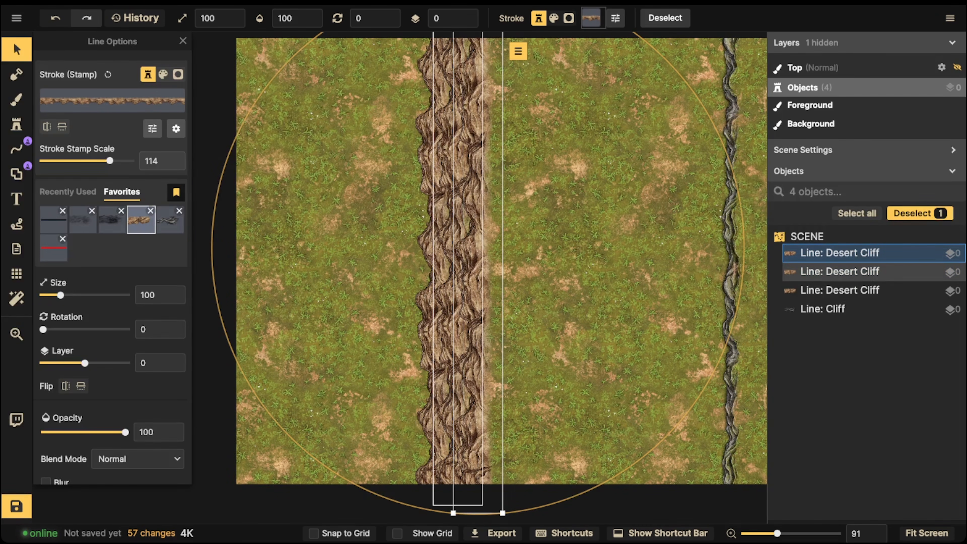
left_click(443, 160)
left_click(176, 129)
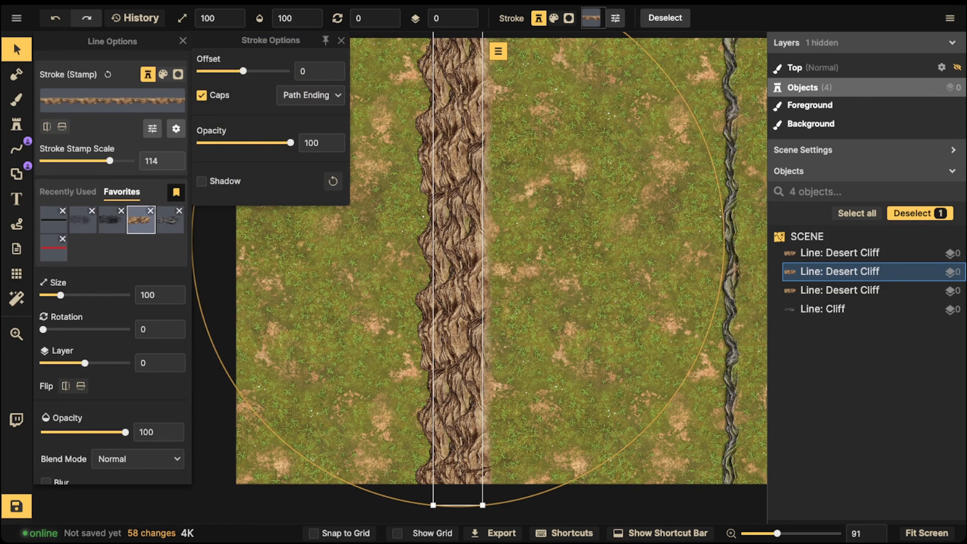
left_click_drag(243, 71, 252, 71)
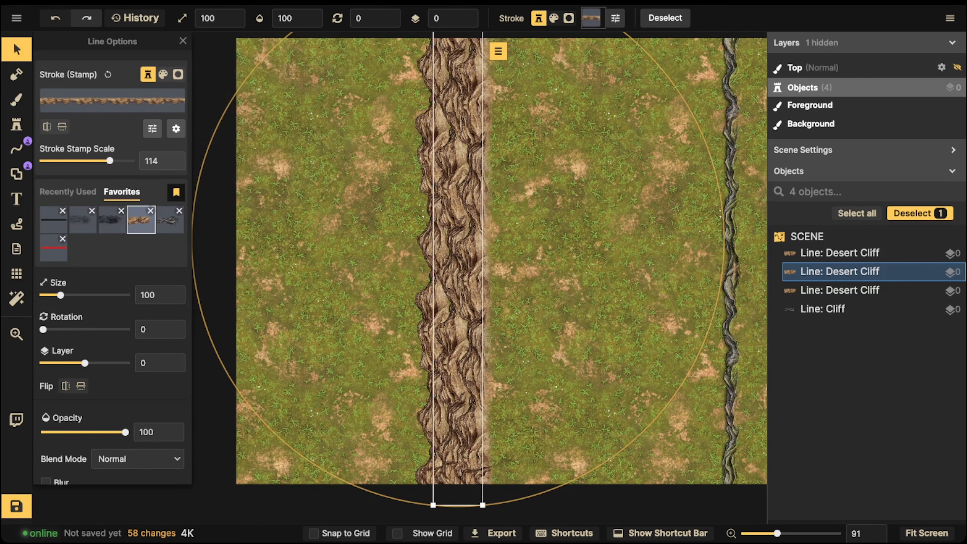
- Nudge the Desert Cliff lines closer together so the three tiers overlap more tightly
left_click_drag(426, 172, 468, 172)
left_click(445, 172)
left_click(467, 171)
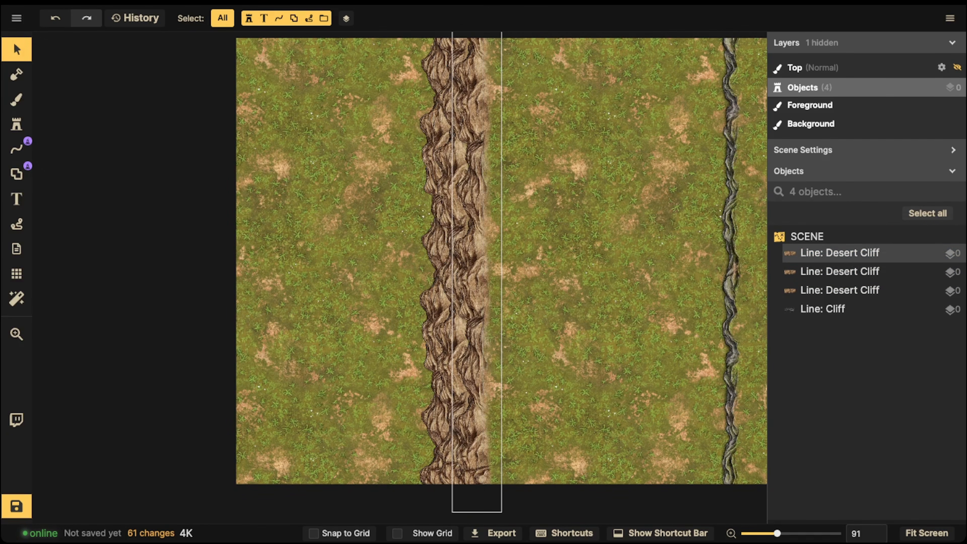
left_click(472, 172)
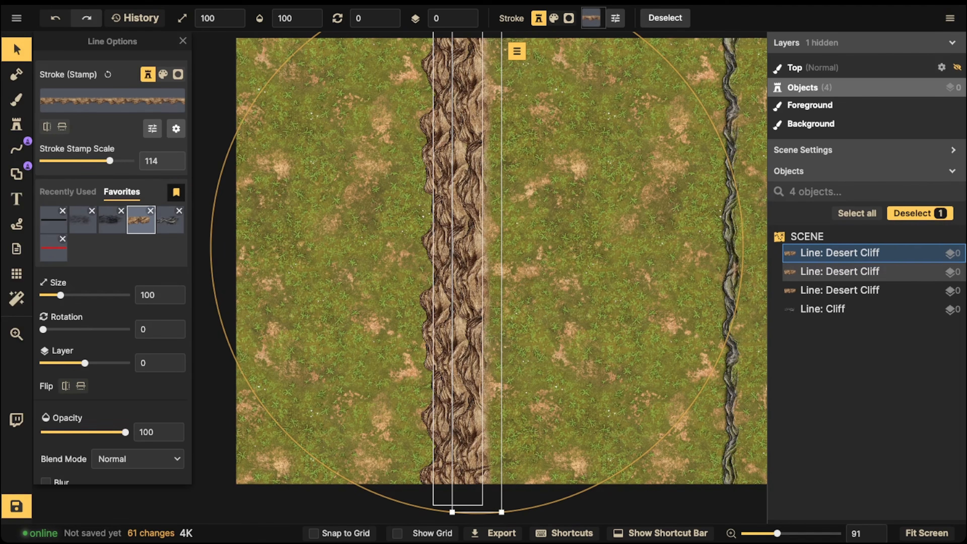
left_click(426, 171)
left_click(425, 171)
left_click(442, 171)
- Select all three Desert Cliff lines and move them together slightly right of their previous position
left_click_drag(302, 108, 531, 205)
left_click_drag(463, 198, 546, 206)
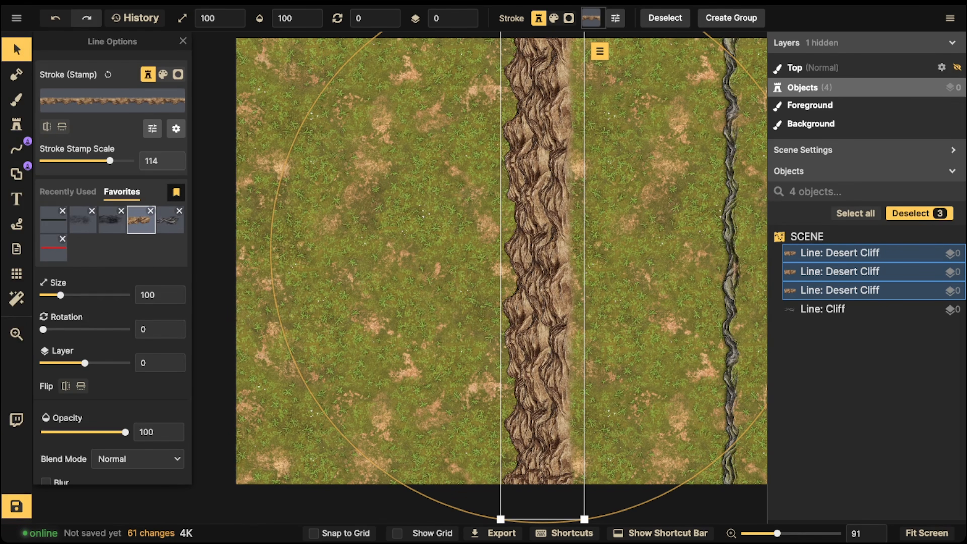
left_click(392, 126)
left_click_drag(392, 126, 480, 206)
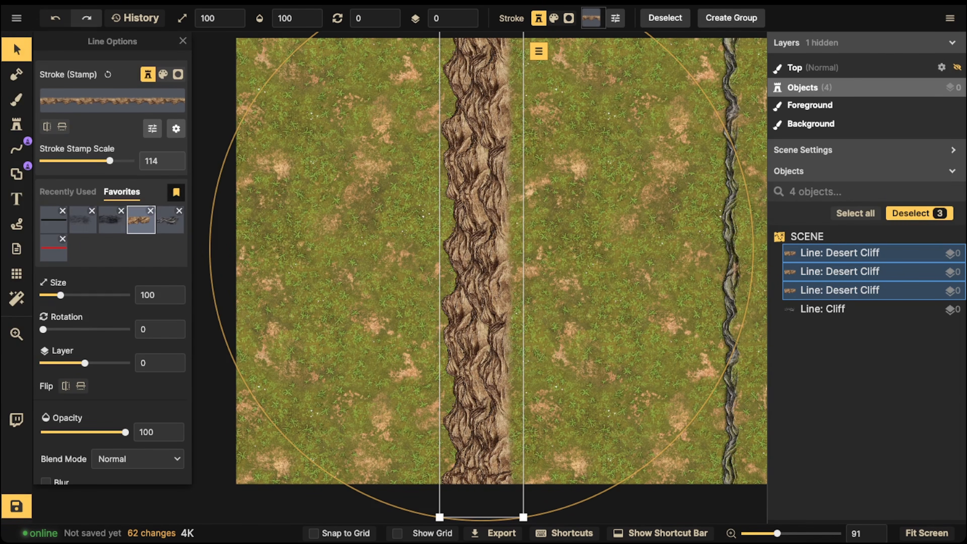
left_click(543, 207)
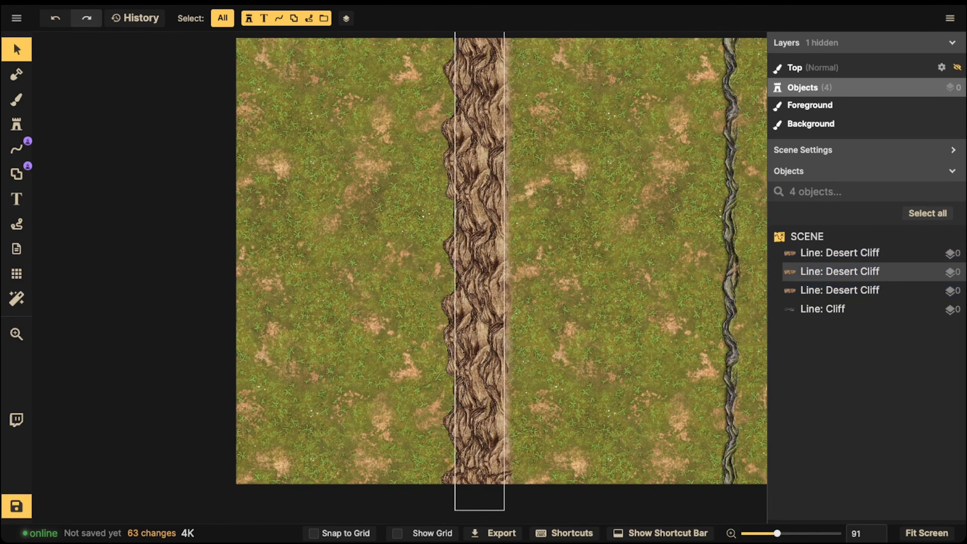
- Nudge the leftmost Desert Cliff line slightly left and lower its stroke brightness
left_click(462, 208)
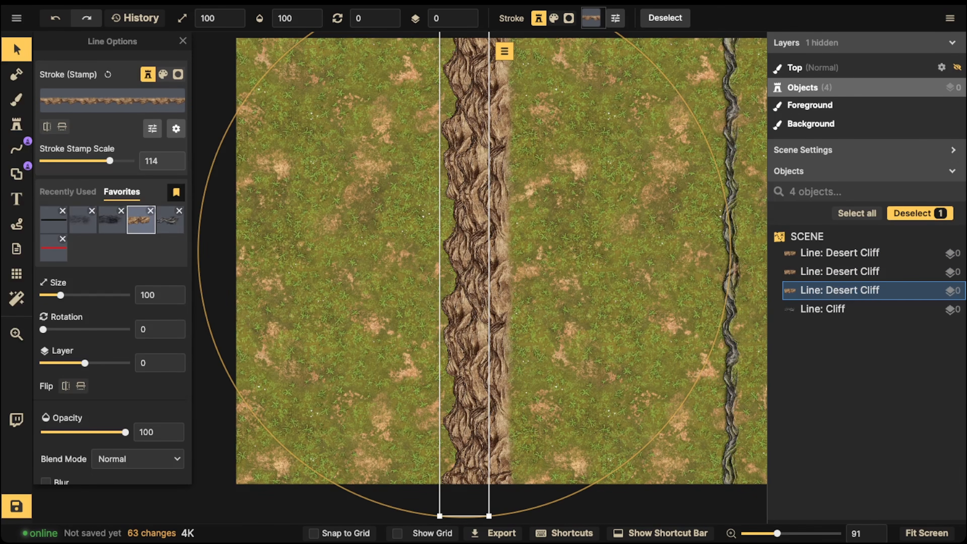
left_click(463, 243)
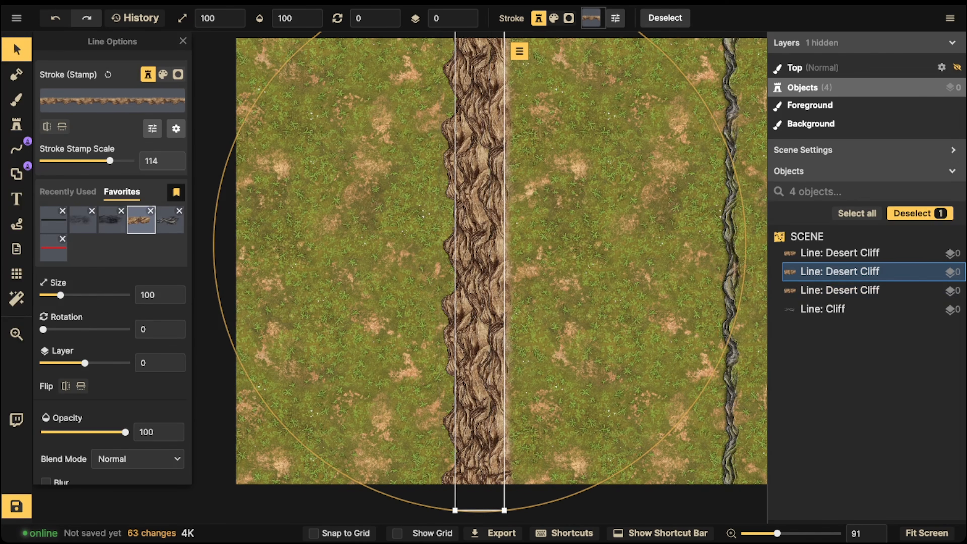
left_click_drag(451, 244, 448, 242)
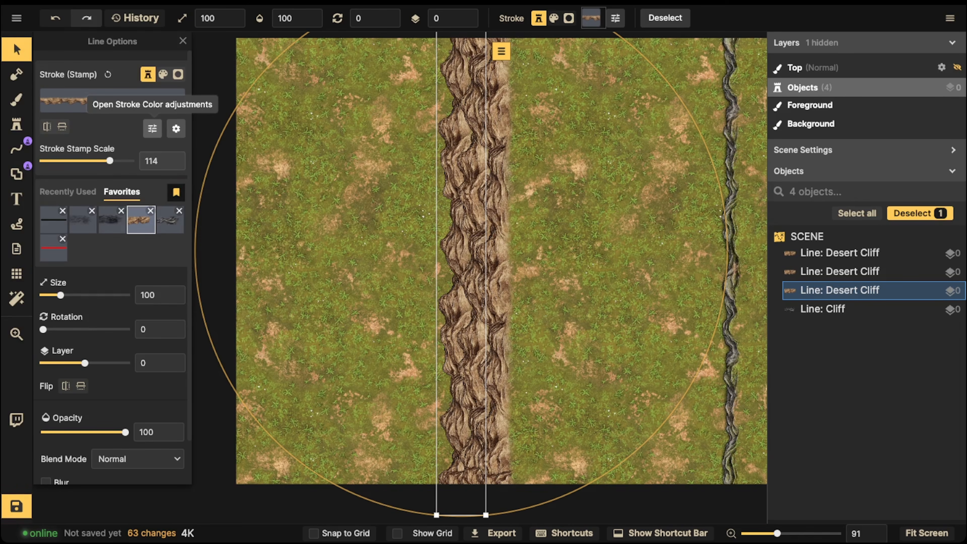
left_click(152, 128)
left_click_drag(245, 138, 230, 138)
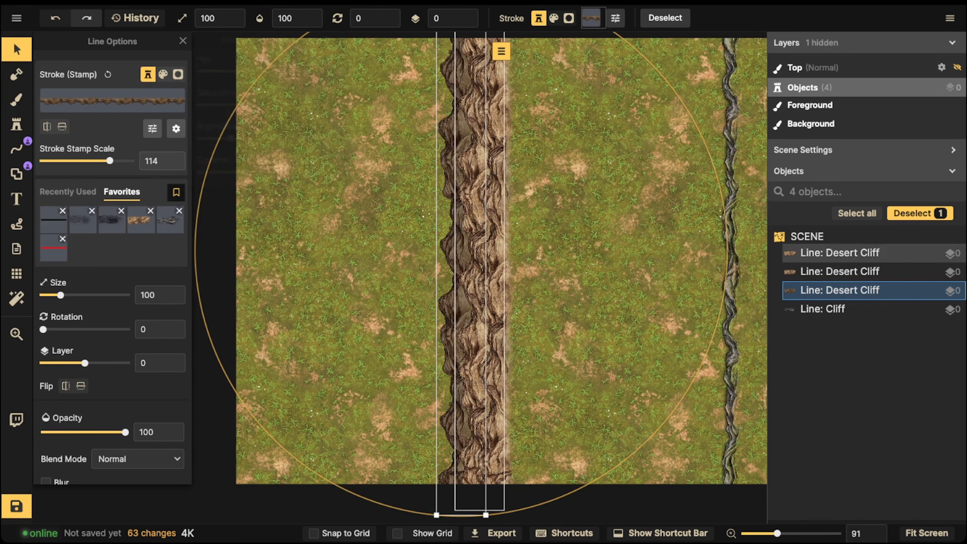
- Set the middle Desert Cliff line's stroke brightness to 83
left_click(840, 272)
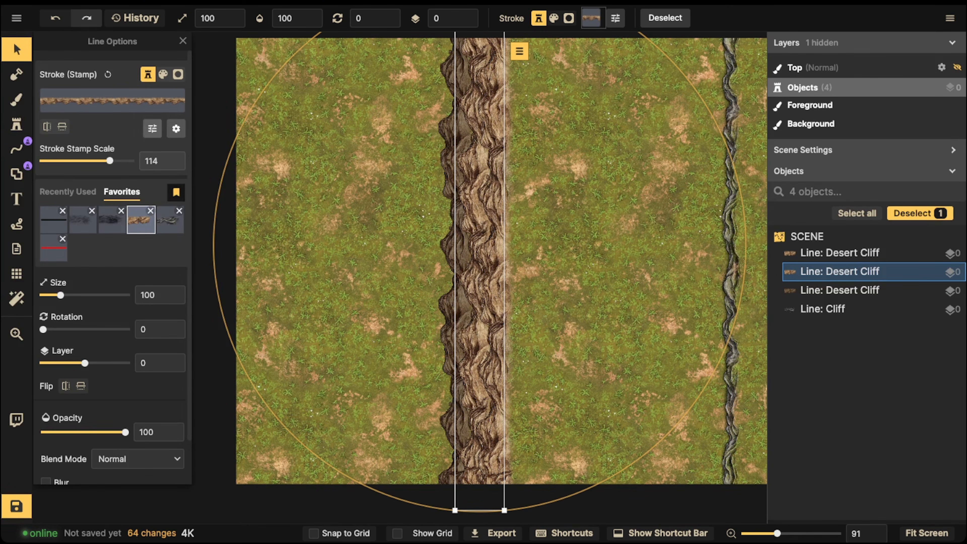
left_click(152, 129)
left_click_drag(245, 138, 240, 138)
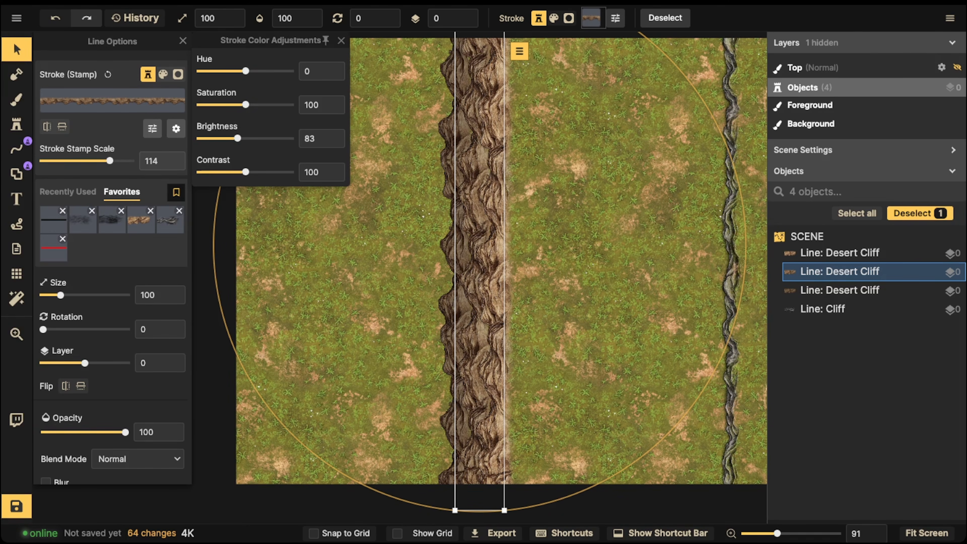
key("Escape")
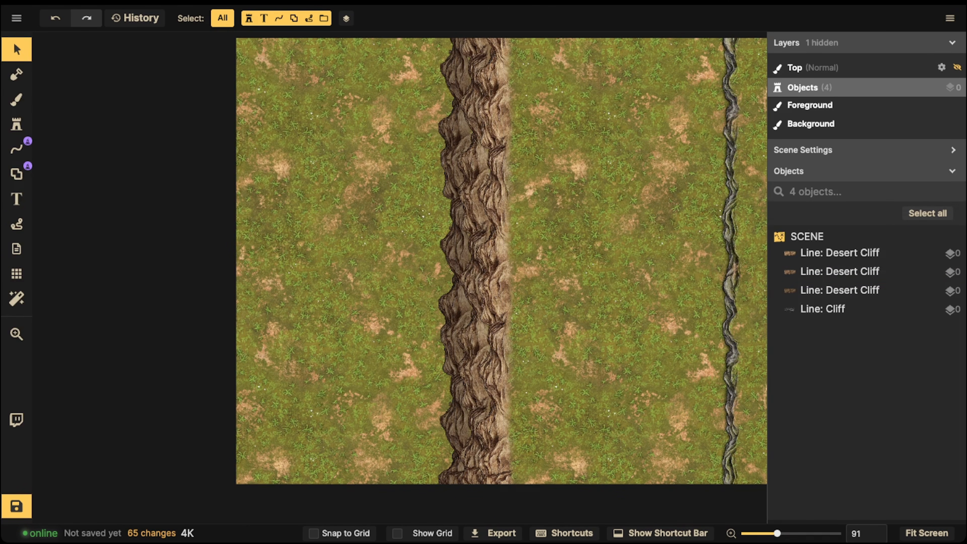
- Move the three Desert Cliff lines together a short distance toward the single Cliff line
left_click_drag(364, 228, 518, 281)
left_click(518, 281)
left_click(518, 282)
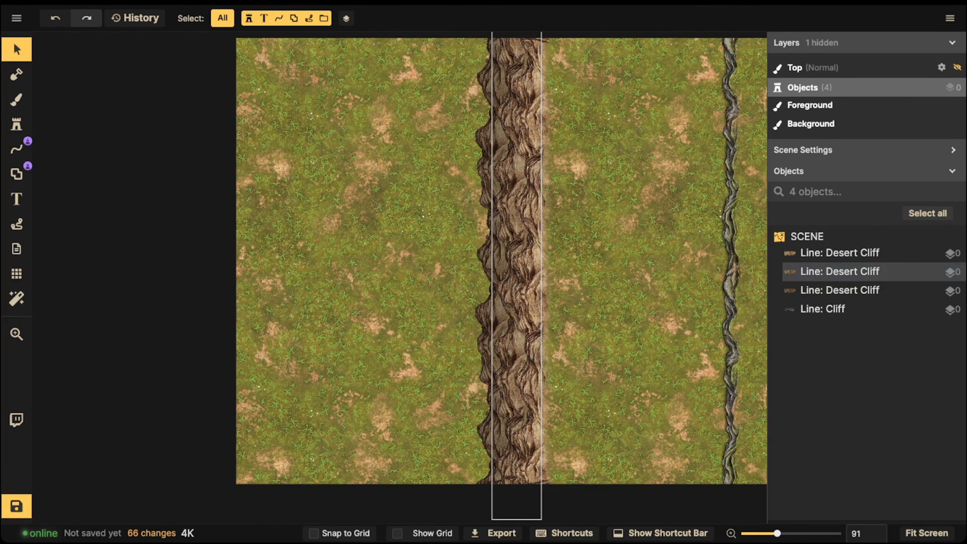
- Duplicate the uppermost Desert Cliff line and place the copy slightly to the right of the stack as a fourth tier
left_click(840, 253)
key("ctrl+c")
key("ctrl+v")
left_click(153, 128)
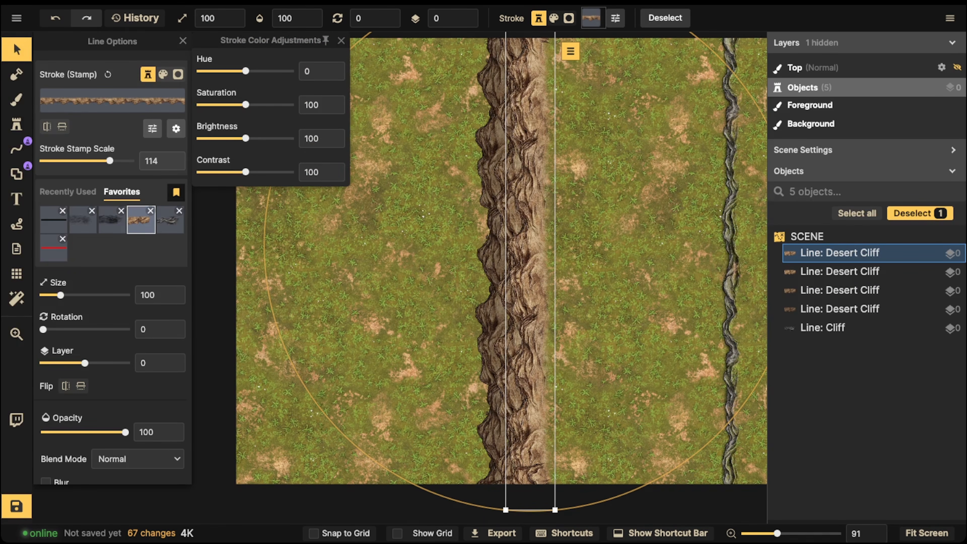
left_click_drag(246, 138, 253, 138)
left_click_drag(530, 270, 551, 283)
key("Escape")
left_click_drag(342, 139, 606, 229)
key("Delete")
left_click(551, 244)
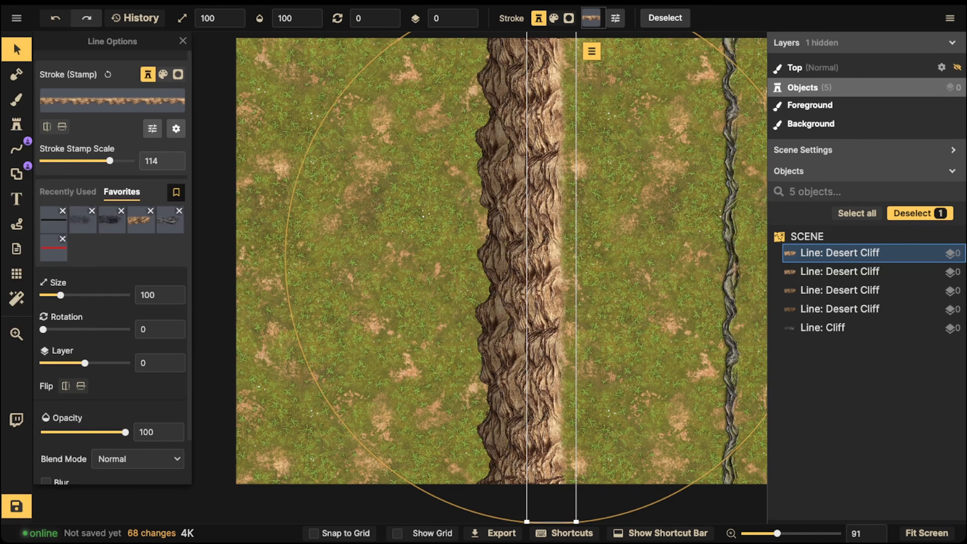
- Set the new Desert Cliff line's stroke offset to -10 and shift all four Desert Cliff lines back to the left
left_click(176, 128)
left_click_drag(230, 72, 238, 71)
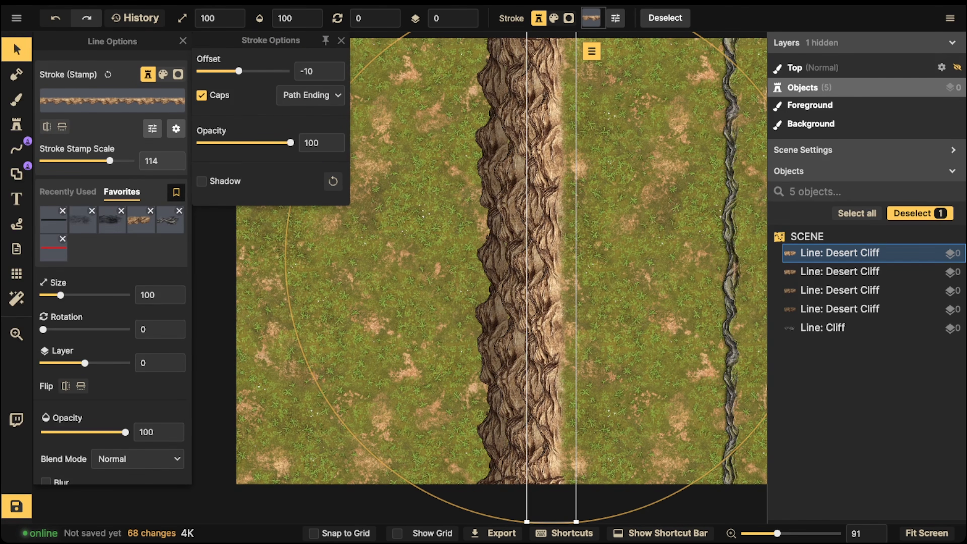
key("Escape")
left_click_drag(474, 172, 477, 243)
key("Escape")
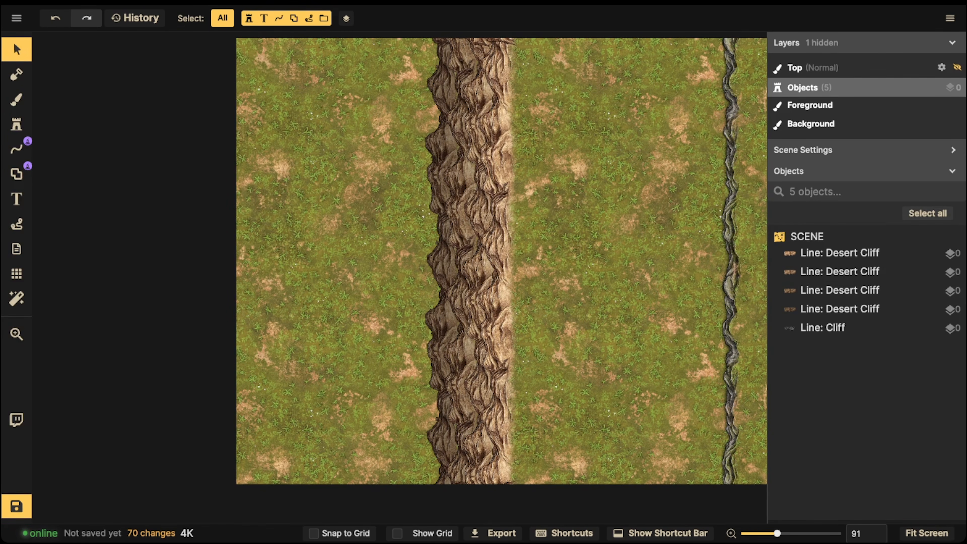
- Set up the Brush tool with a black color fill painting on the Top layer
left_click(17, 99)
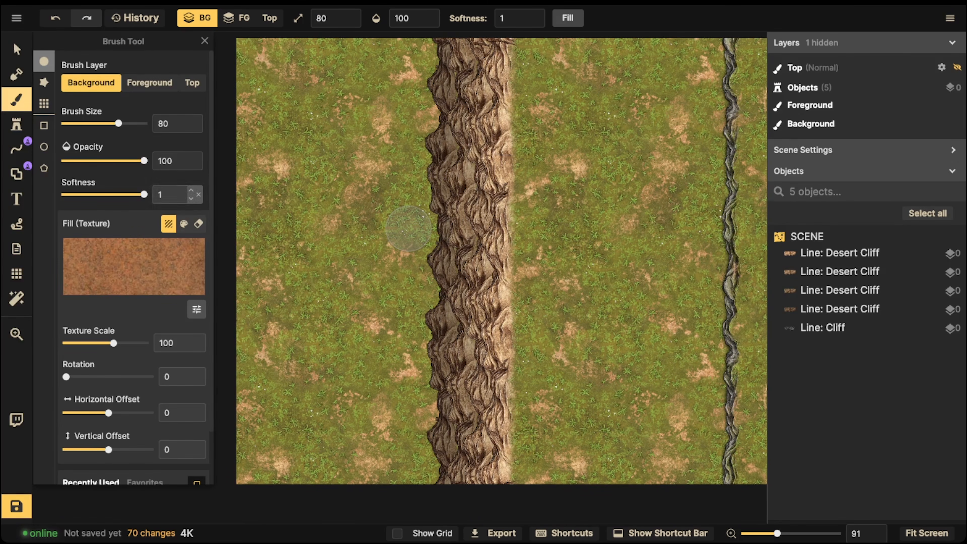
left_click(183, 224)
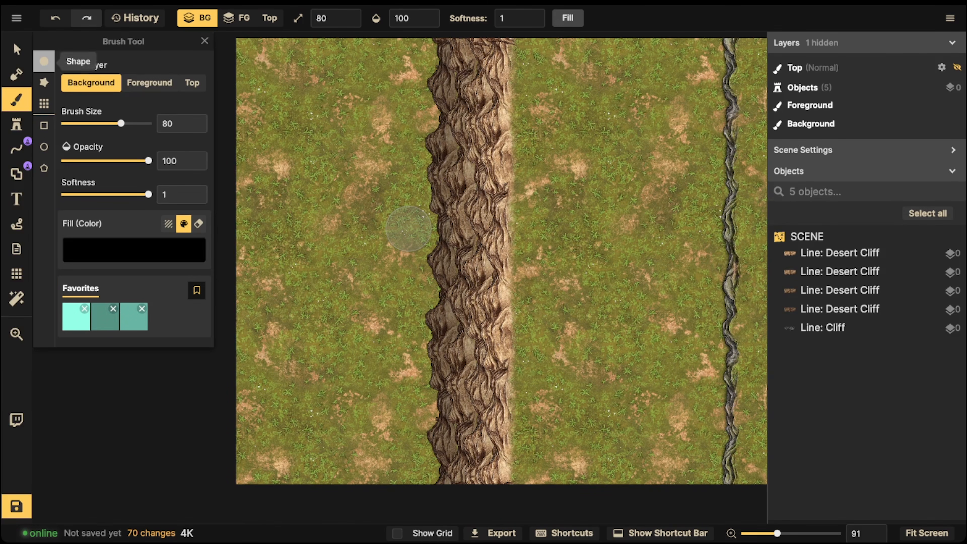
left_click(160, 250)
left_click(160, 250)
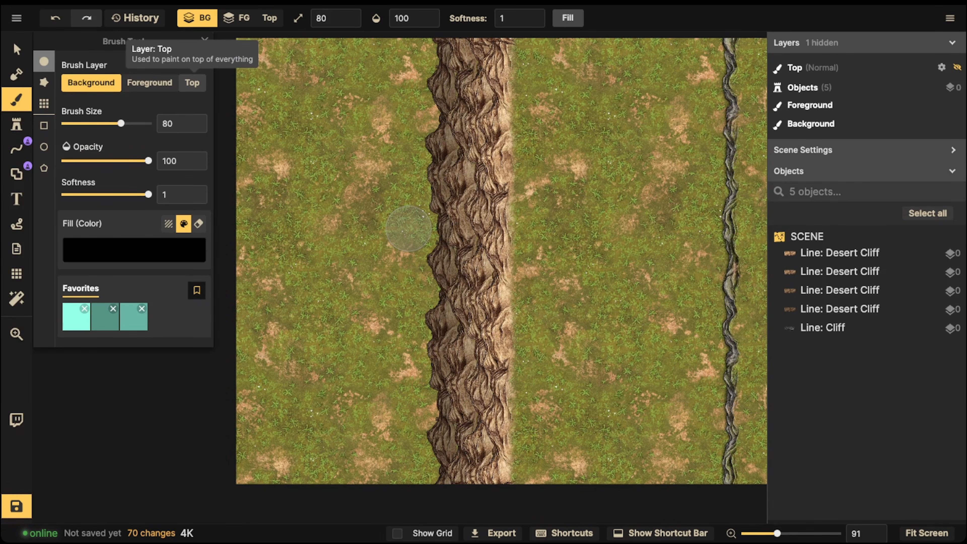
left_click(192, 83)
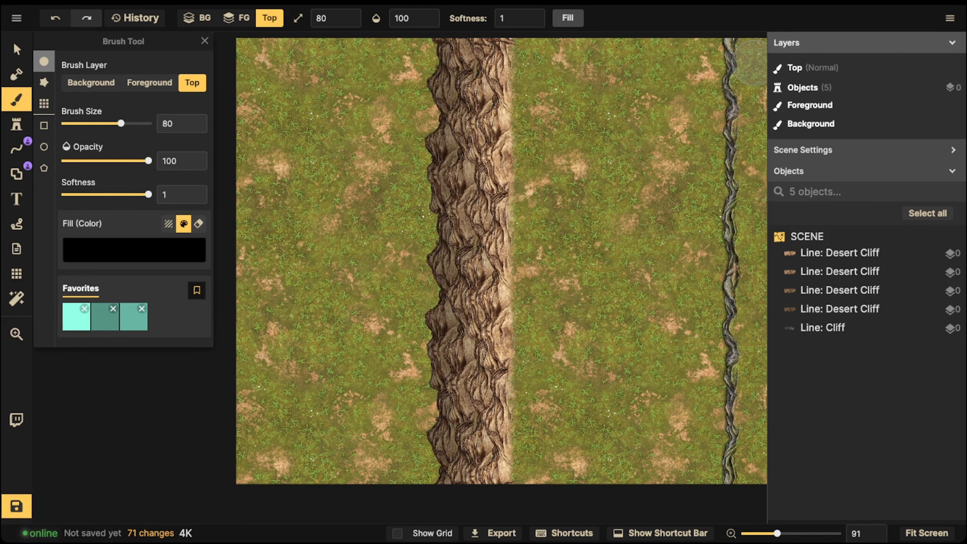
- Change the Top layer's blend mode to Overlay
left_click(941, 67)
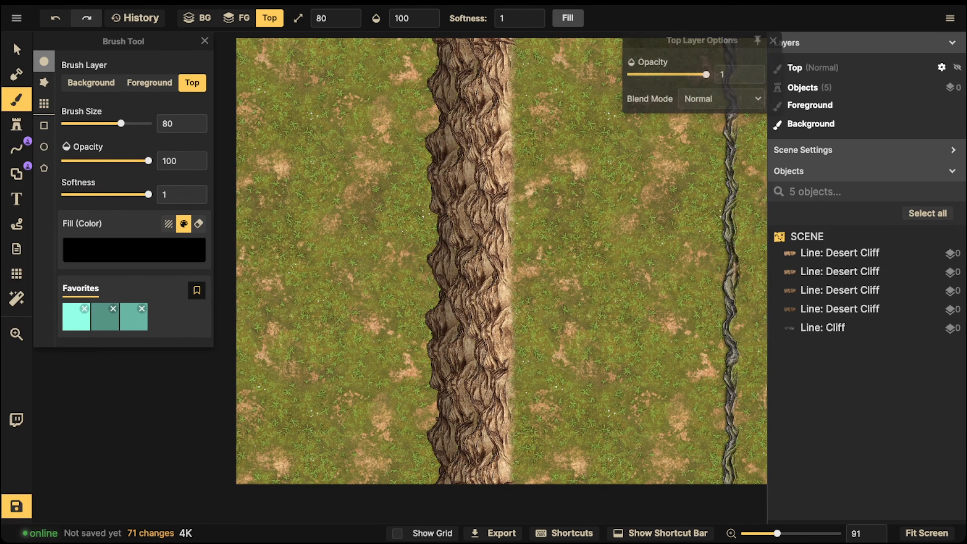
left_click(721, 98)
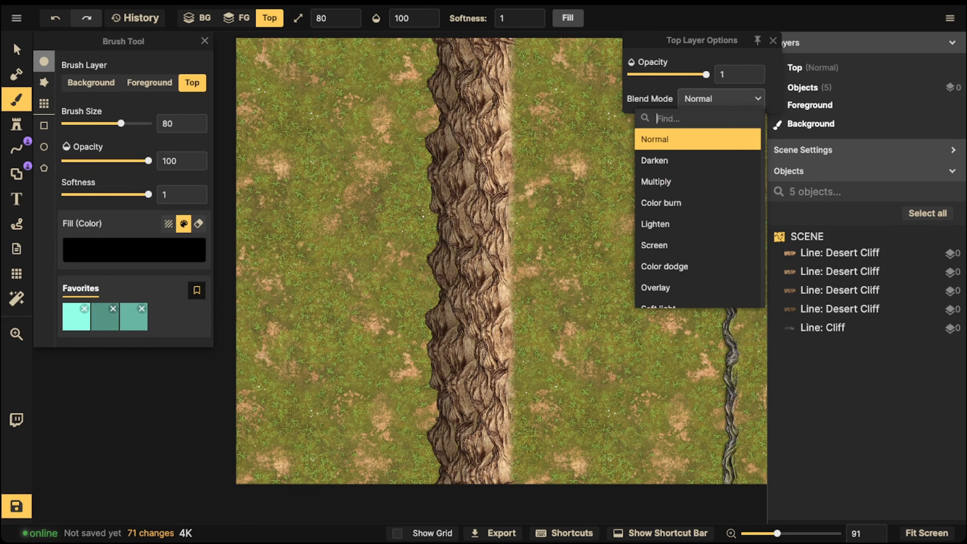
left_click(670, 287)
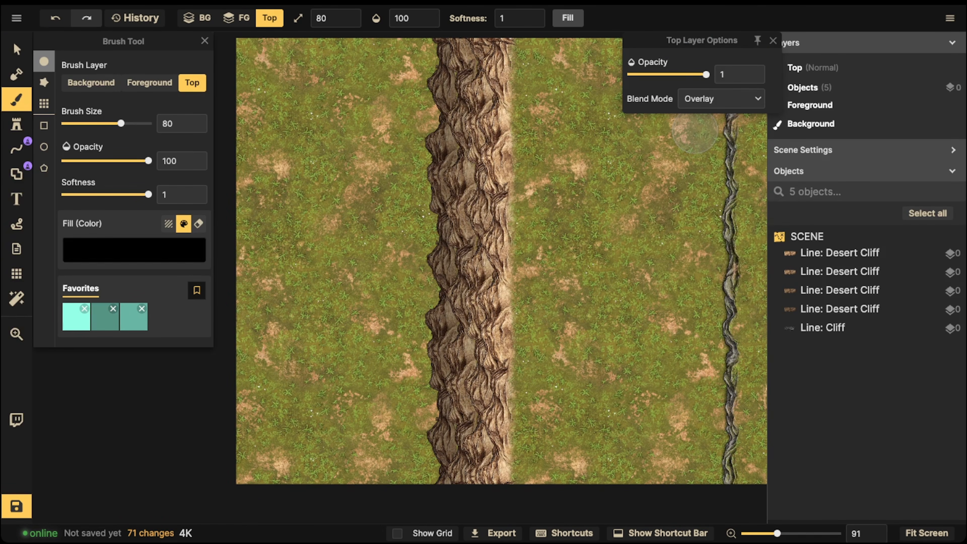
left_click(773, 41)
- Paint a soft black shadow along the layered cliff's left edge with brush size 170 and opacity 30
left_click_drag(148, 161, 104, 161)
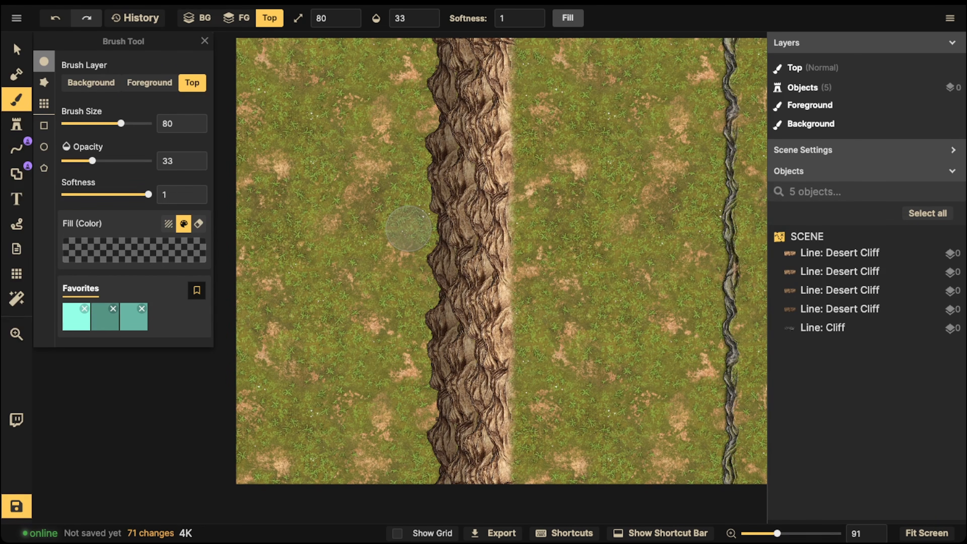
key("bracketright")
key("bracketright")
key("bracketright")
key("bracketright")
key("bracketright")
key("bracketright")
key("bracketright")
key("bracketright")
key("bracketright")
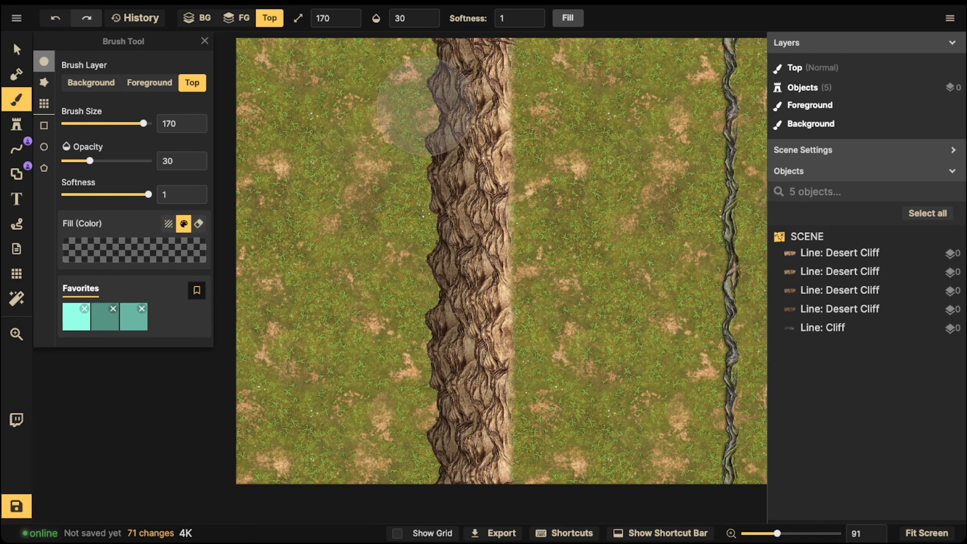
scroll(390, 235, "down", 3)
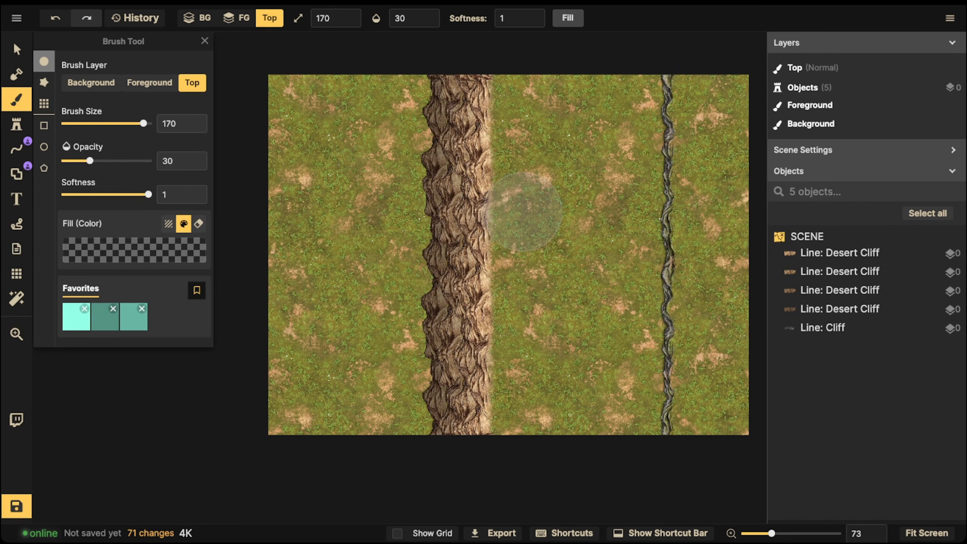
mouse_move(435, 85)
left_mouse_down()
mouse_move(427, 405)
mouse_move(428, 189)
mouse_move(390, 435)
mouse_move(372, 97)
mouse_move(338, 176)
mouse_move(280, 449)
mouse_move(296, 147)
mouse_move(416, 108)
mouse_move(405, 515)
left_mouse_up()
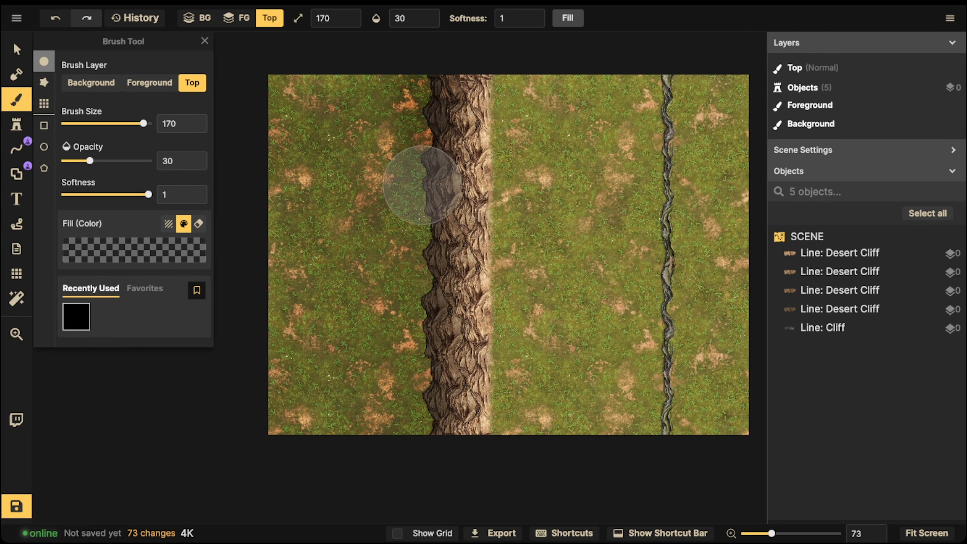
left_click_drag(422, 312, 426, 61)
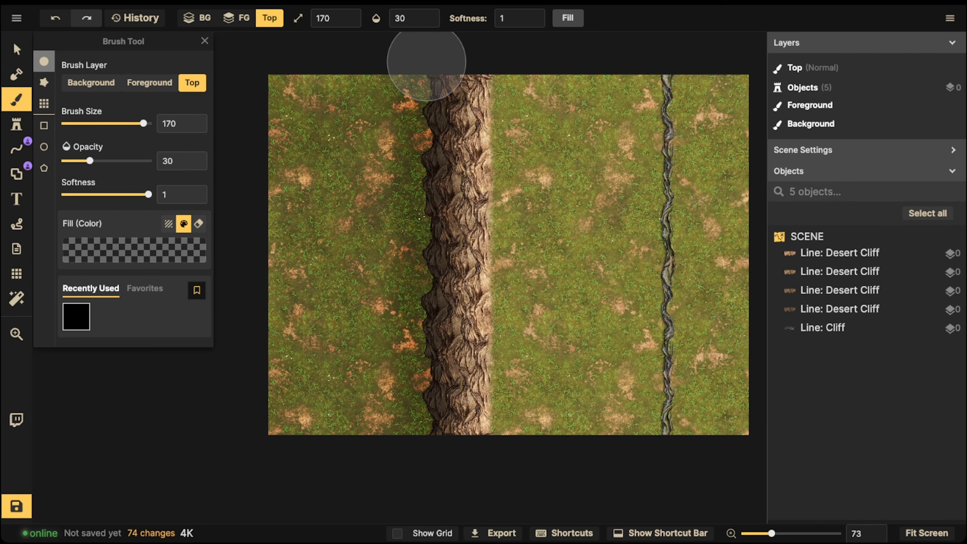
- Reduce the brush size to 50 and paint a tighter shadow along the base of the cliff's left edge
key("bracketleft")
key("bracketleft")
key("bracketleft")
key("bracketleft")
key("bracketleft")
key("bracketleft")
key("bracketleft")
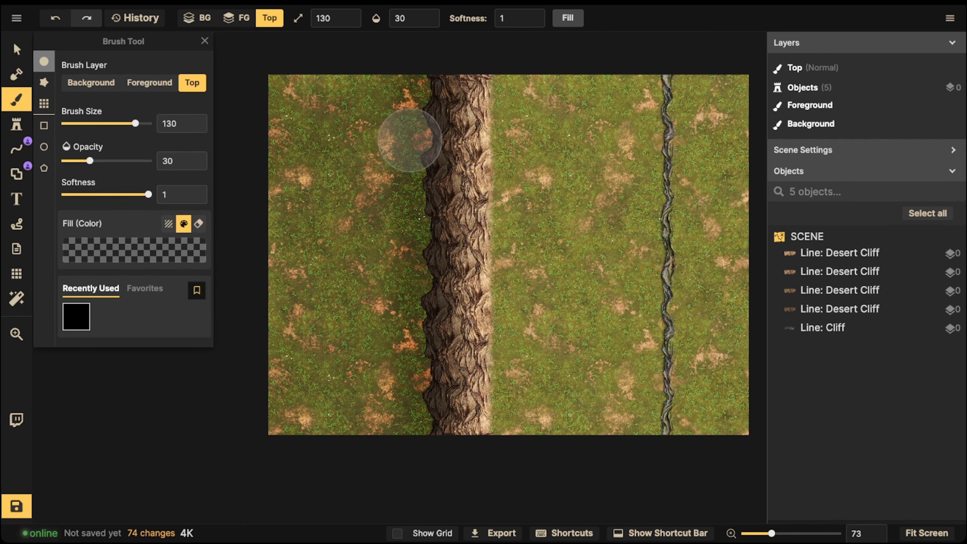
key("bracketleft")
key("bracketleft")
key("bracketleft")
key("bracketleft")
key("bracketleft")
key("bracketleft")
key("bracketright")
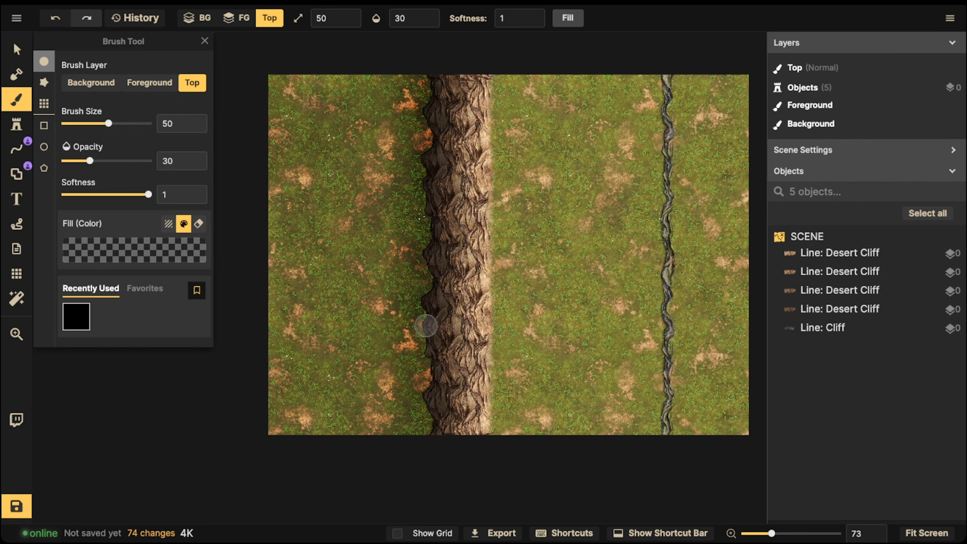
mouse_move(434, 370)
left_mouse_down()
mouse_move(436, 444)
mouse_move(425, 397)
mouse_move(431, 355)
mouse_move(416, 319)
left_mouse_up()
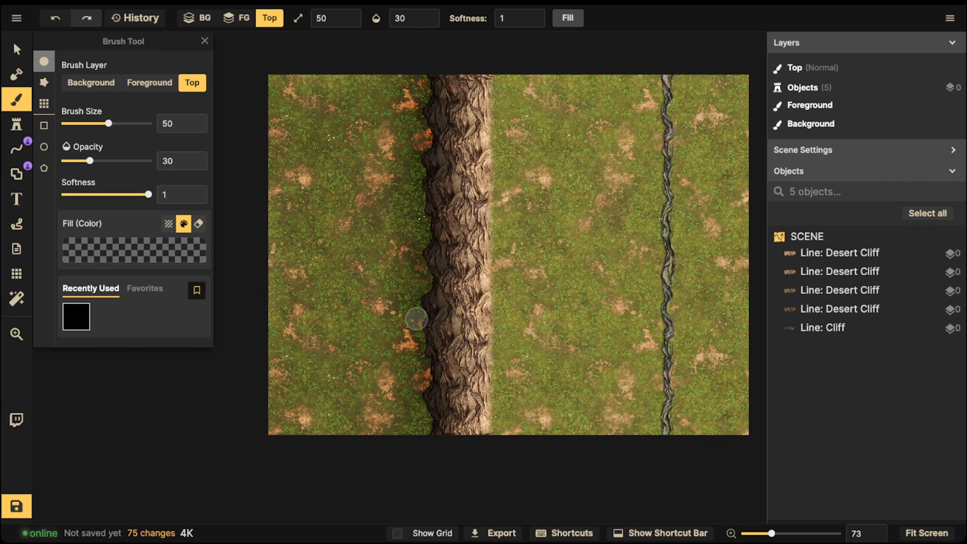
- Try a darker shadow stroke along the cliff's left edge at brush opacity 45, and undo the stroke
key("o")
scroll(416, 319, "up", 5)
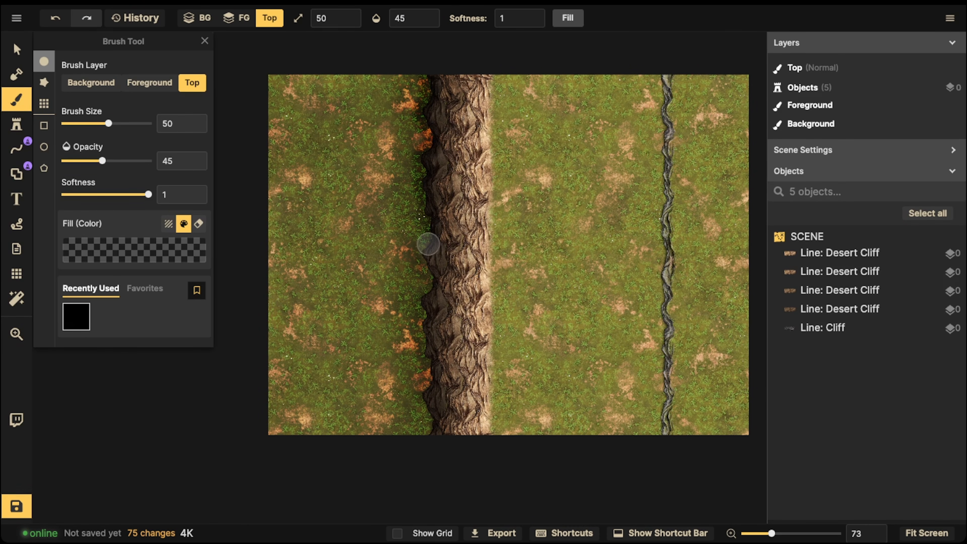
left_click_drag(433, 281, 425, 448)
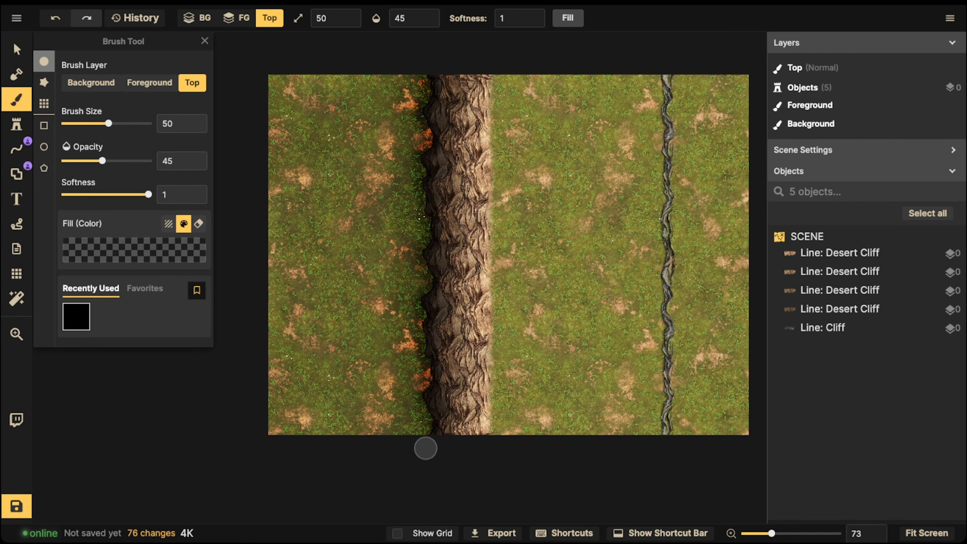
key("ctrl+z")
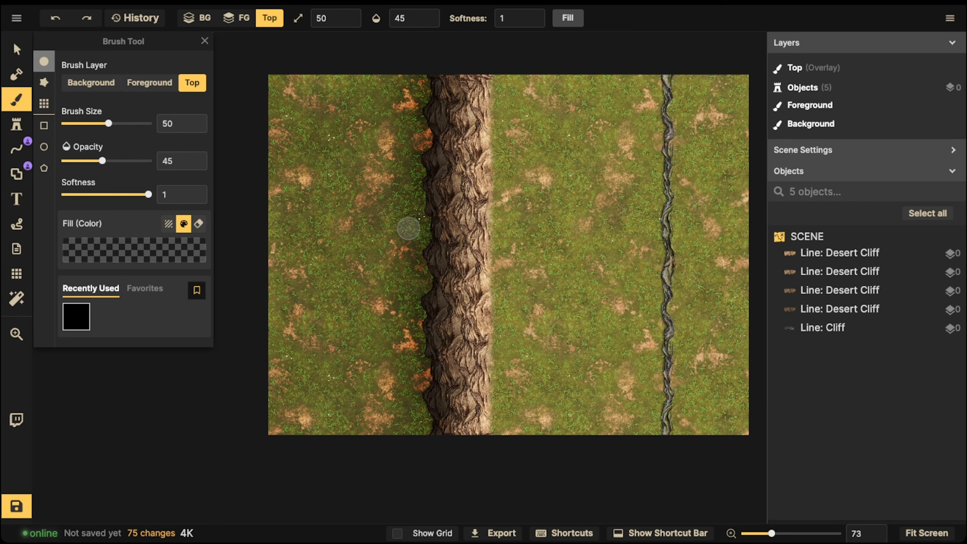
left_click(16, 49)
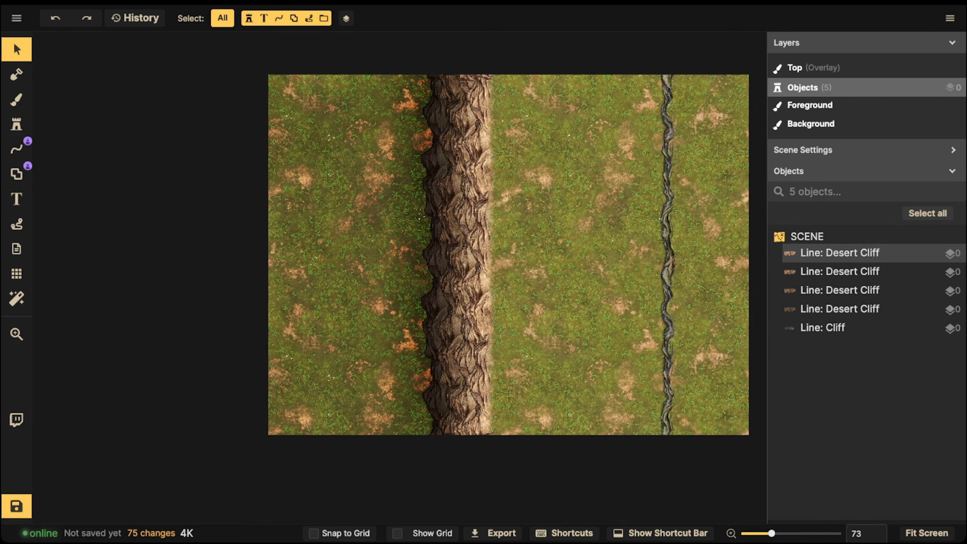
left_click(482, 252)
scroll(479, 169, "up", 2)
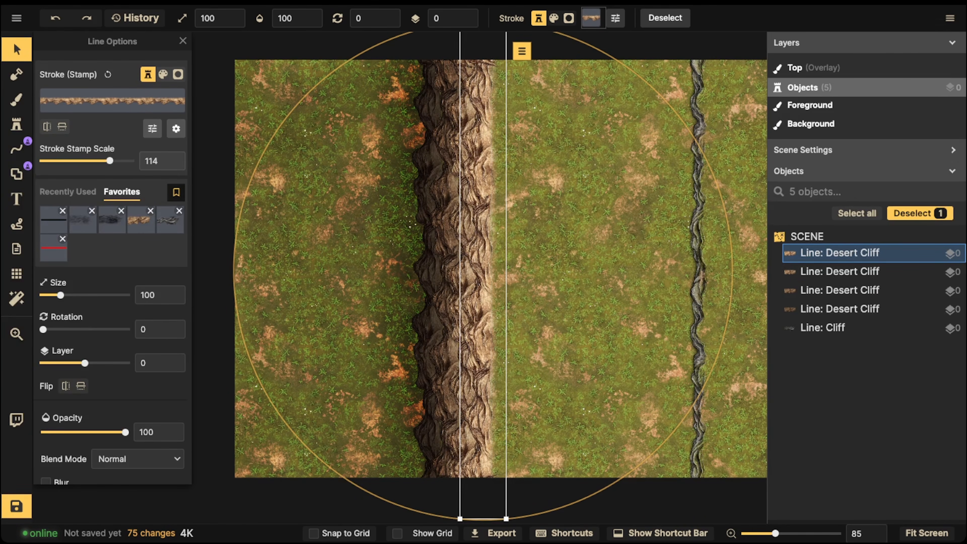
- Search the stamp catalog for rocks and choose the Desert Stone Wall Rubble stamp
left_click(16, 124)
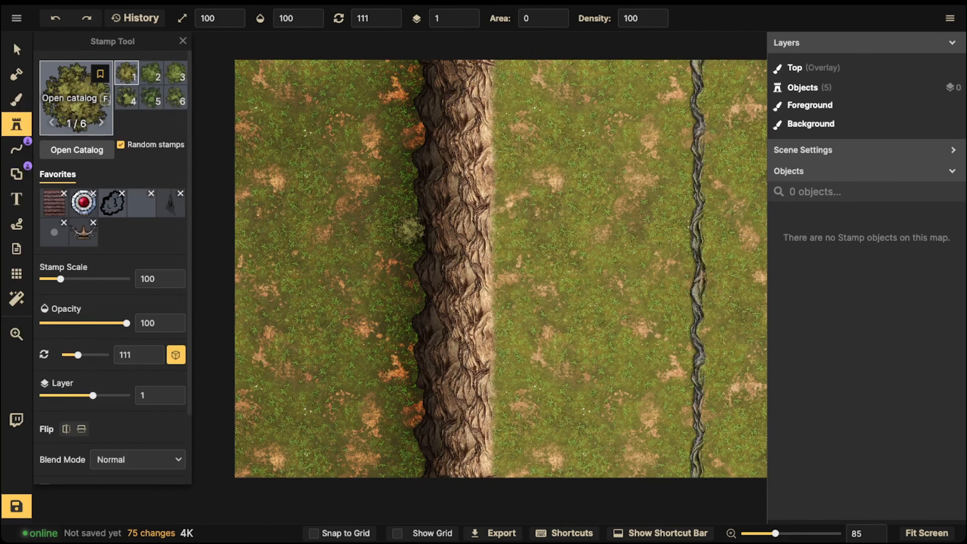
type("f")
type("rock")
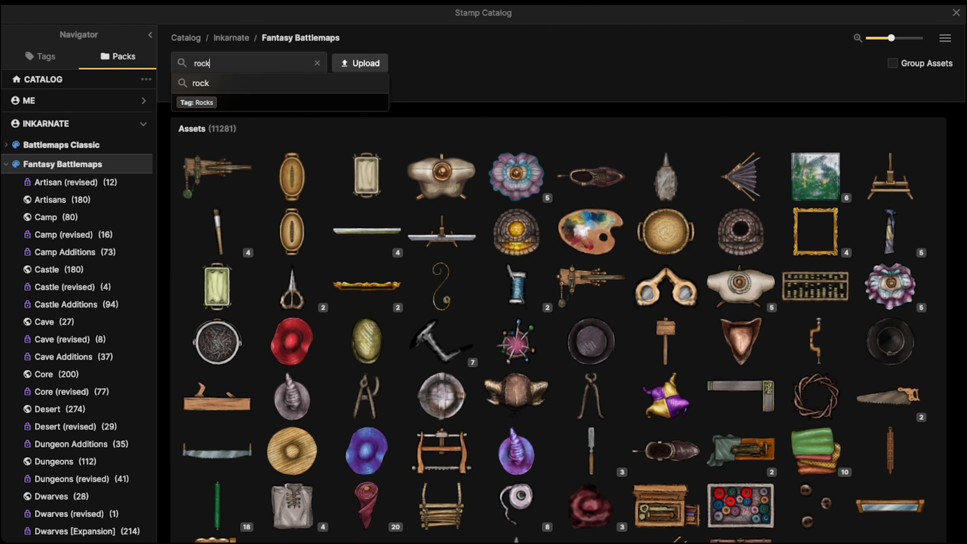
key("Return")
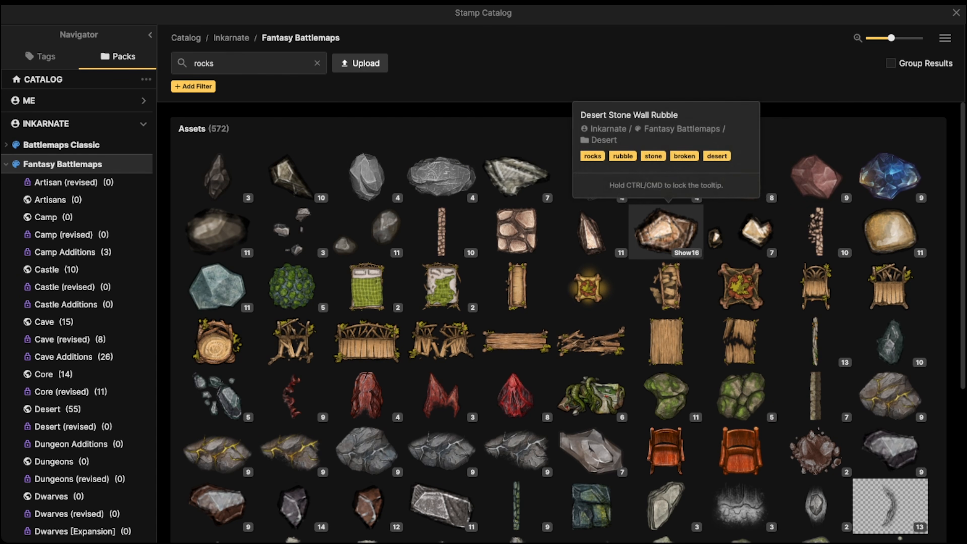
left_click(666, 230)
- Scatter Desert Stone Wall Rubble stamps along the cliff's right edge on layer 1, enlarging the stamp scale to between 110 and 120
scroll(503, 149, "up", 1)
key("]")
key("]")
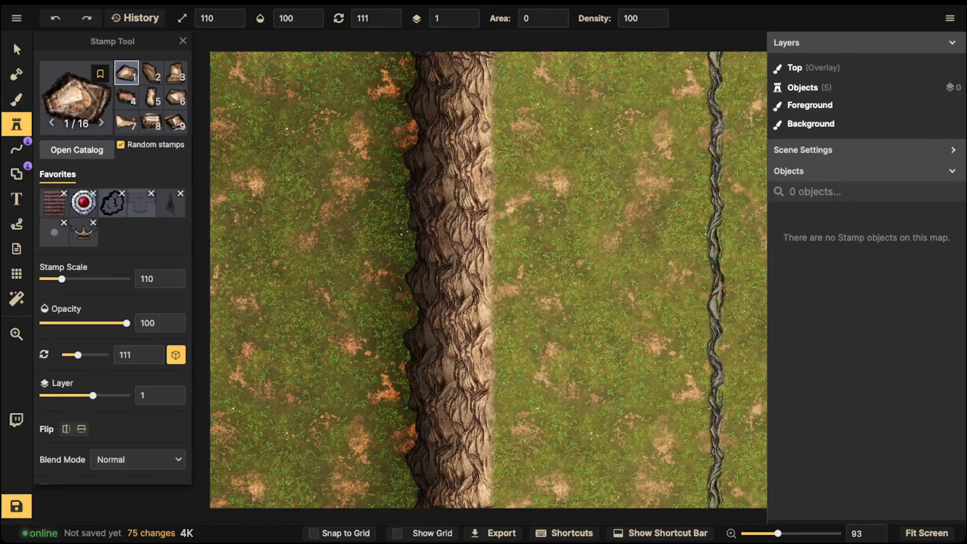
mouse_move(486, 124)
left_mouse_down()
mouse_move(491, 143)
mouse_move(510, 148)
left_mouse_up()
mouse_move(497, 100)
left_mouse_down()
mouse_move(477, 93)
mouse_move(488, 60)
left_mouse_up()
left_click_drag(493, 212, 490, 238)
left_click_drag(503, 331, 490, 353)
key("space")
mouse_move(488, 435)
left_mouse_down()
mouse_move(526, 284)
mouse_move(558, 386)
left_mouse_up()
left_click(527, 263)
key("space")
- Set the rubble stamp's layer to -2 and its brightness to 56
left_click(468, 23)
left_click(468, 22)
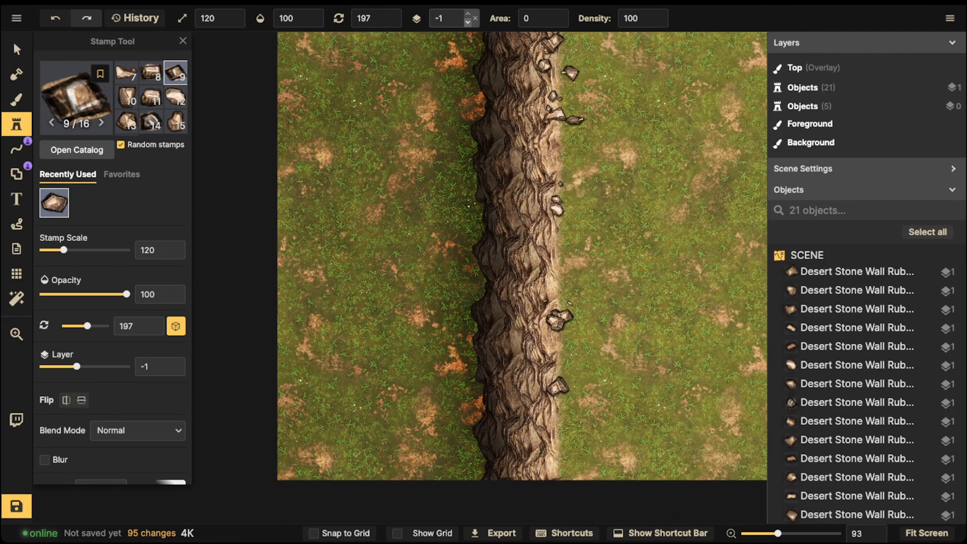
left_click(468, 22)
scroll(149, 324, "down", 2)
left_click(112, 464)
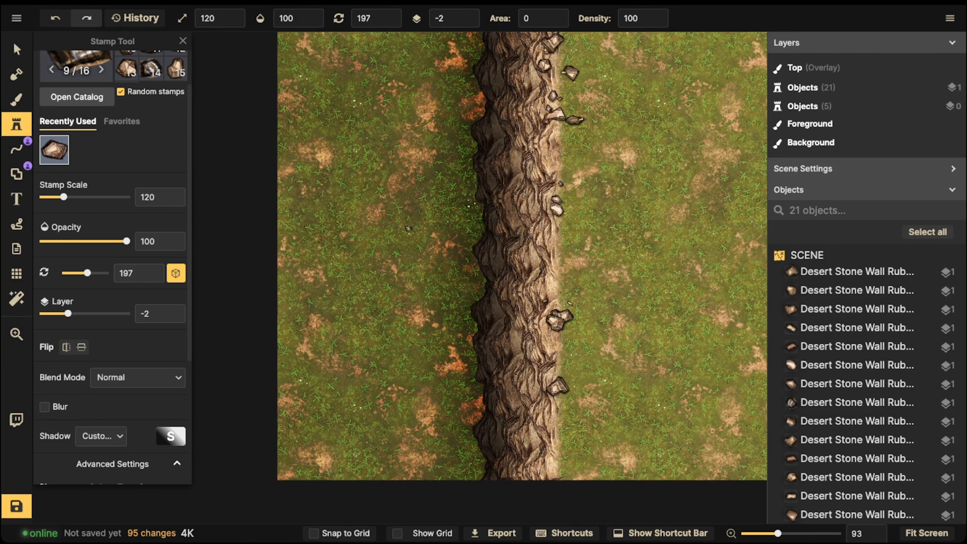
scroll(112, 457, "down", 5)
left_click(99, 294)
left_click_drag(87, 424, 68, 424)
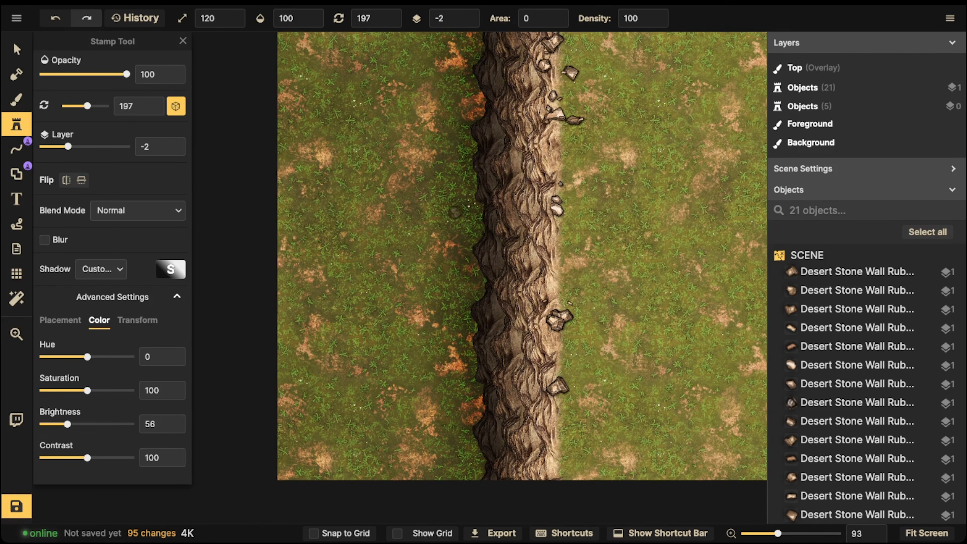
- Scatter darkened Desert Stone Wall Rubble stamps of varying scale along the whole left base of the cliff, on layer -2
left_click(456, 212)
left_click(473, 214)
left_click(468, 227)
left_click(460, 237)
left_click(434, 250)
left_click(462, 267)
left_click(465, 262)
left_click(469, 256)
left_click(473, 247)
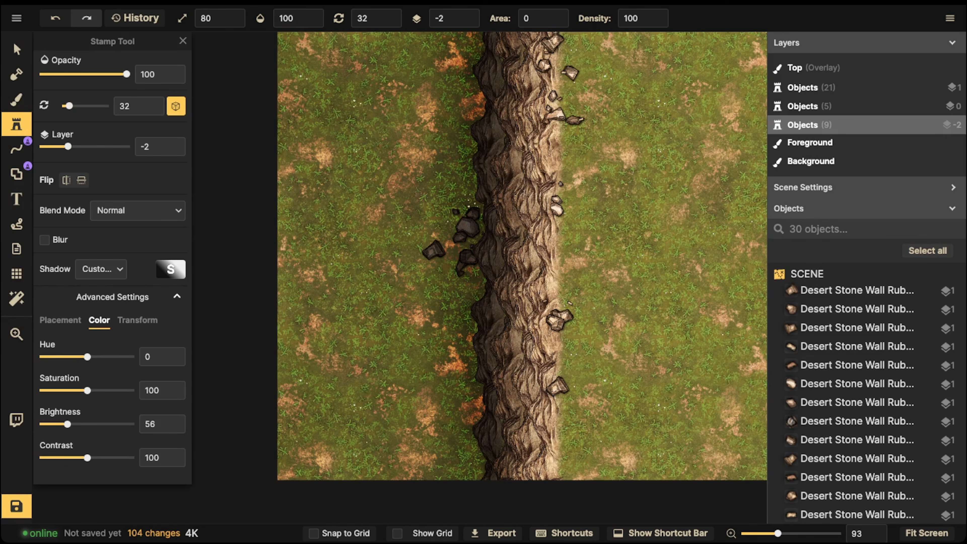
left_click(472, 270)
left_click(477, 273)
left_click(481, 287)
left_click(460, 318)
left_click(473, 328)
left_click(463, 342)
left_click(464, 342)
left_click(471, 359)
left_click(444, 366)
left_click(457, 365)
left_click(449, 377)
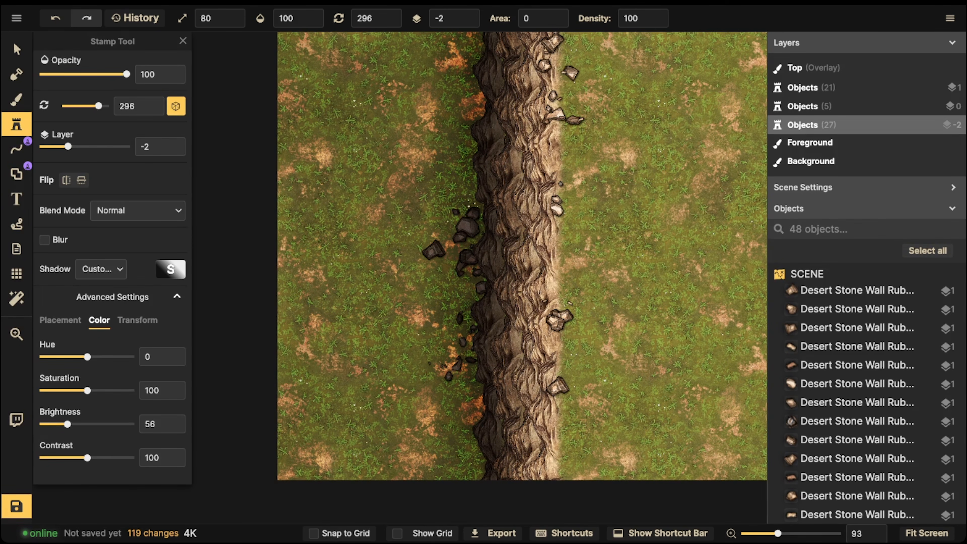
left_click(472, 409)
left_click(475, 422)
left_click(471, 412)
left_click(457, 420)
left_click(451, 407)
left_click(461, 437)
left_click(460, 446)
left_click(472, 443)
left_click(477, 460)
left_click(460, 460)
left_click(450, 472)
left_click(468, 475)
left_click(481, 122)
left_click(479, 109)
left_click(466, 123)
left_click(466, 114)
left_click(458, 112)
left_click(445, 112)
left_click(456, 144)
left_click(469, 60)
left_click(464, 68)
left_click(465, 49)
left_click(480, 49)
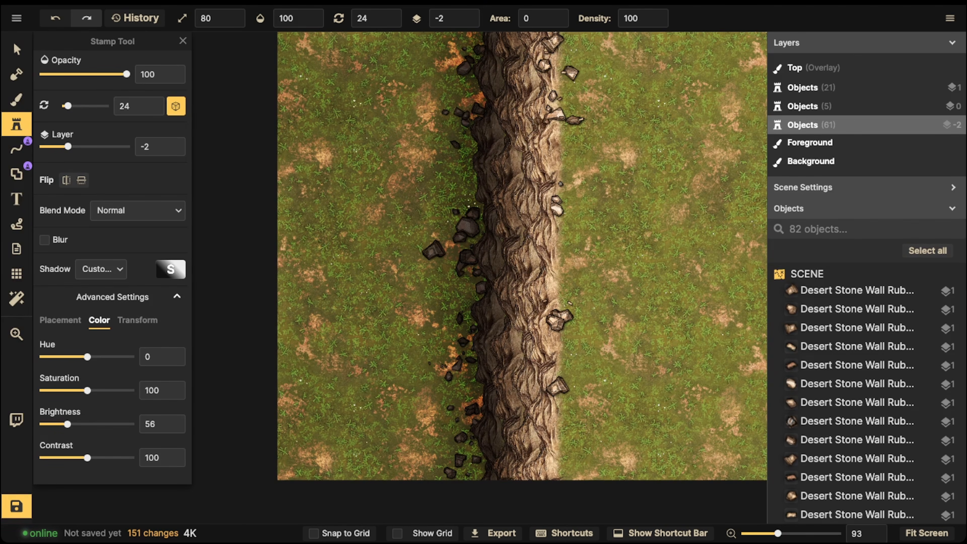
- Deselect the last rubble stamp at the cliff base and save the map
left_click(16, 50)
scroll(412, 198, "down", 2)
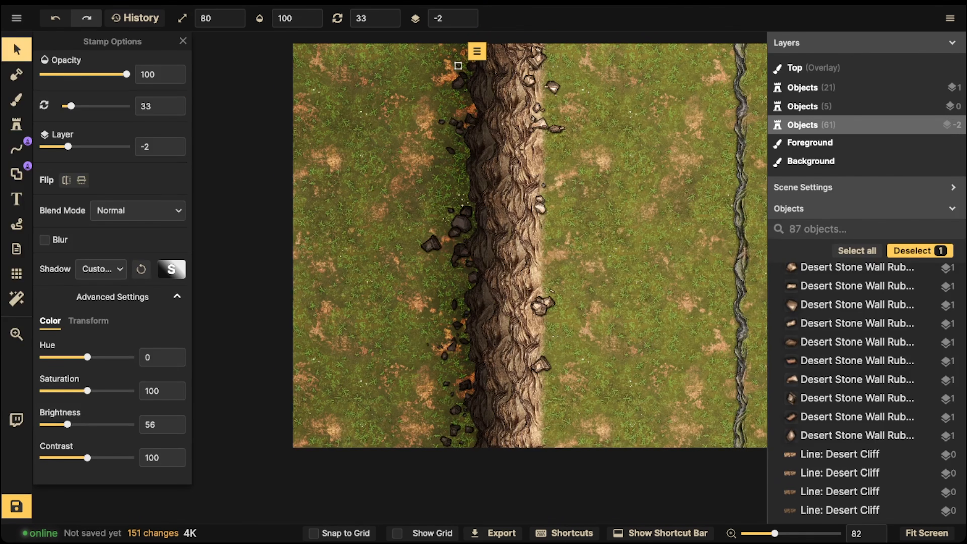
scroll(424, 211, "down", 2)
left_click(426, 211)
left_click_drag(471, 214, 474, 239)
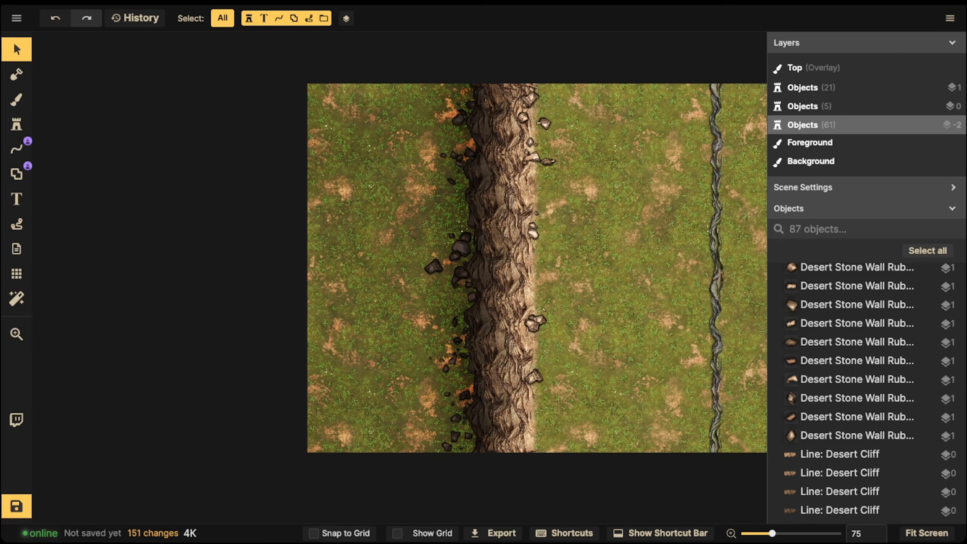
left_click(17, 507)
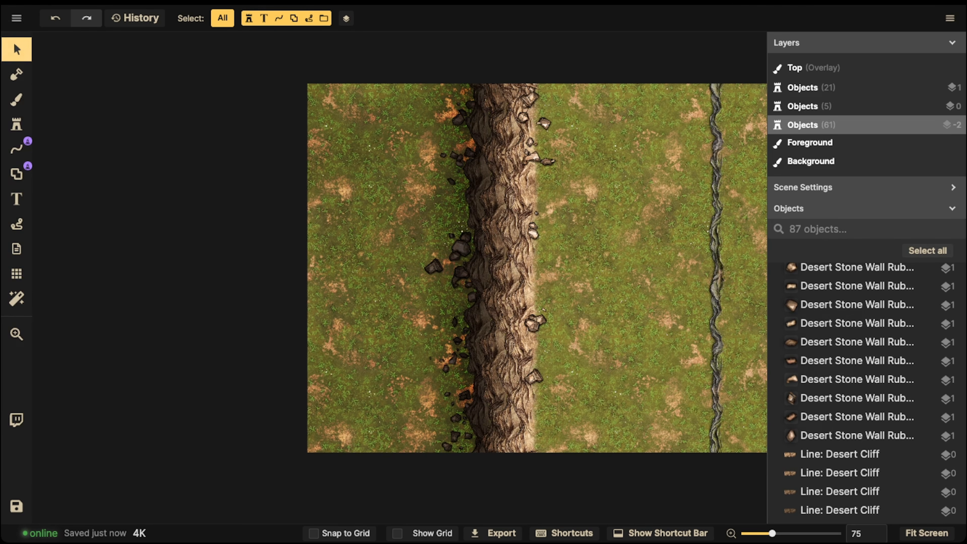
- Delete the thin grey twisted line running down the grass to the right of the cliff
left_click(716, 269)
key("Tab")
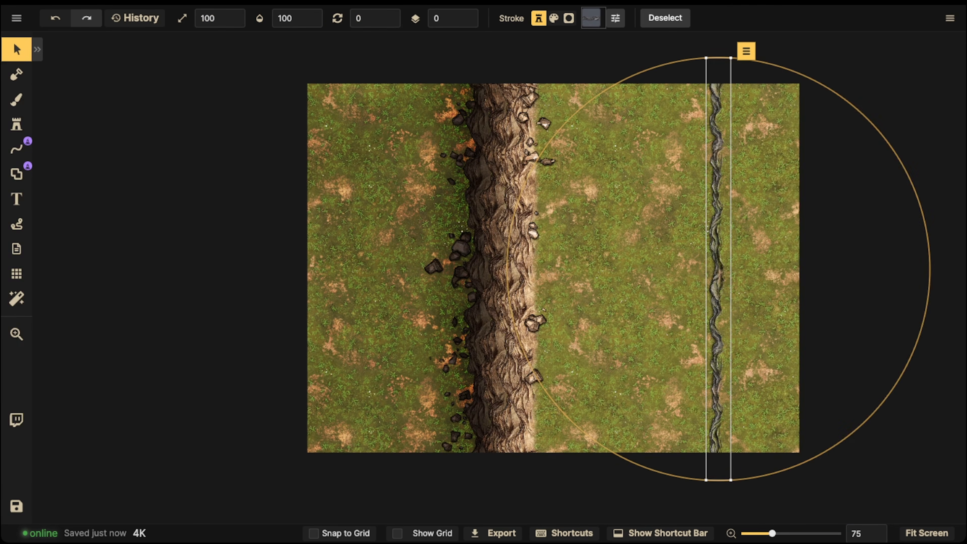
key("Delete")
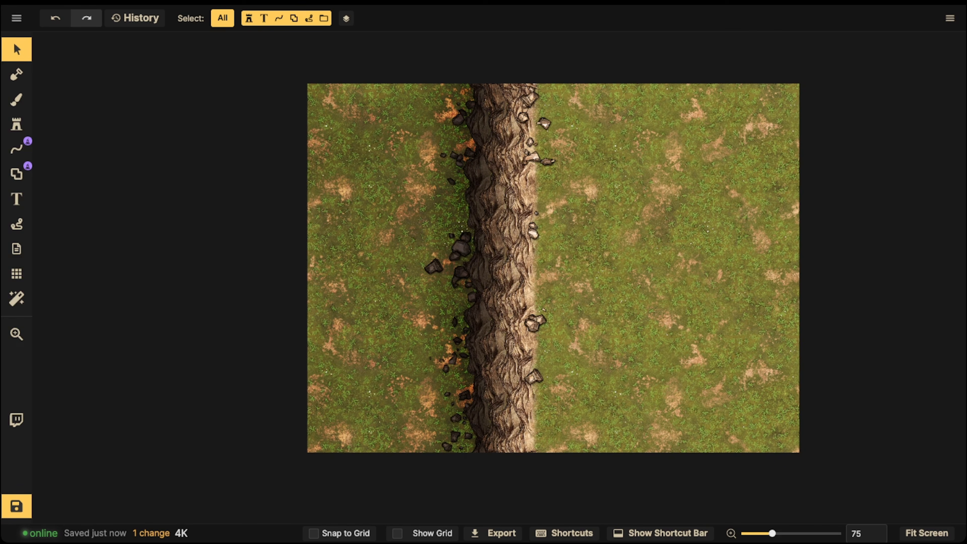
left_click(467, 246)
scroll(469, 245, "up", 2)
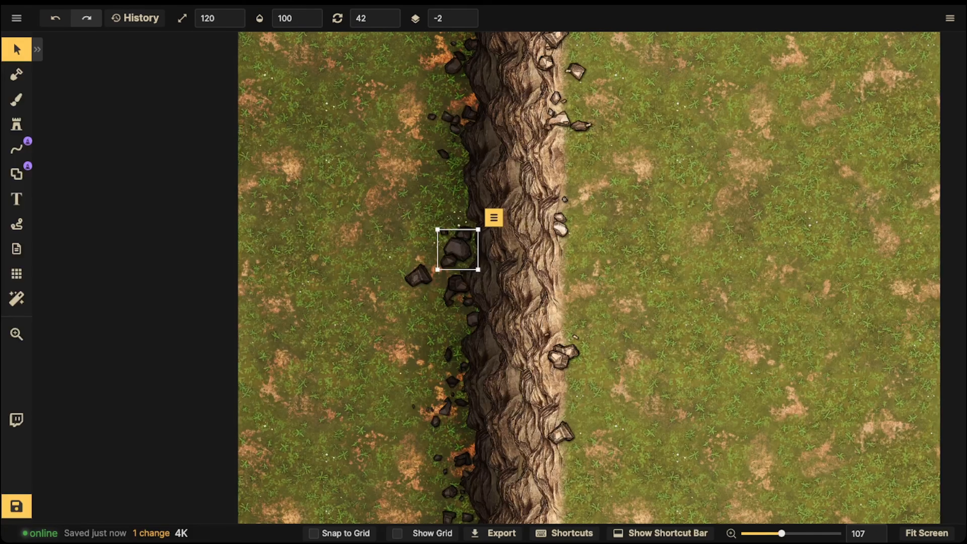
key("Escape")
left_click(456, 247)
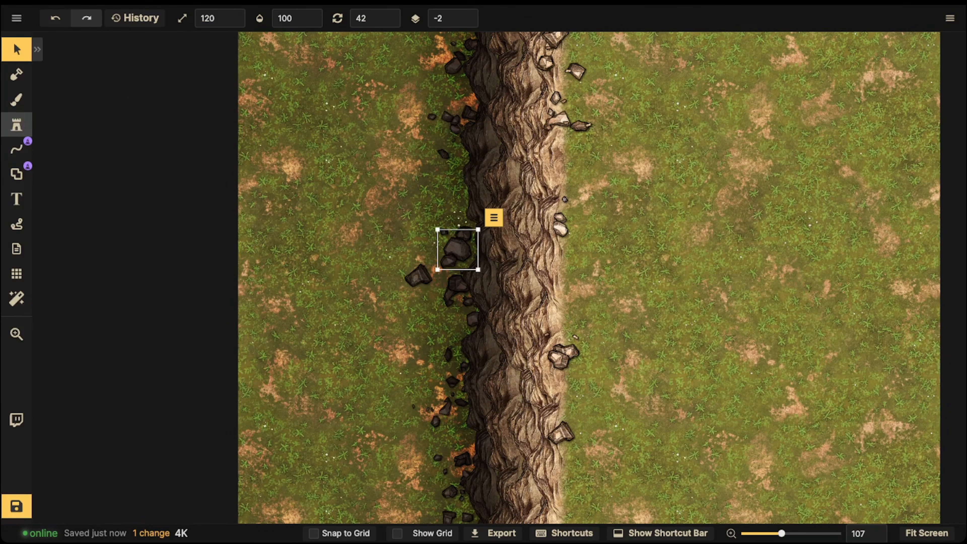
- Search the stamp catalog for "tree" and choose the dark green leafy tree stamp
left_click(17, 124)
left_click(78, 149)
type("tree")
key("Return")
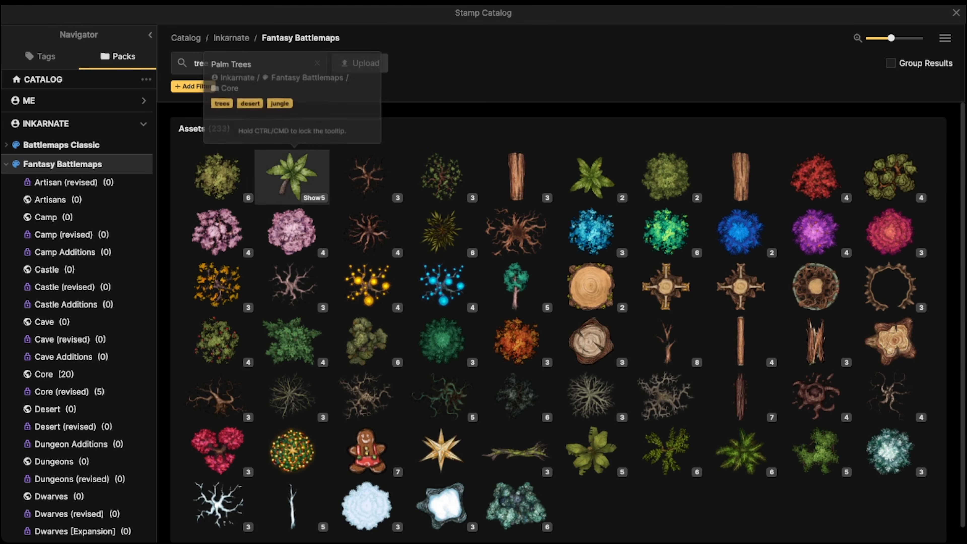
scroll(442, 285, "down", 1)
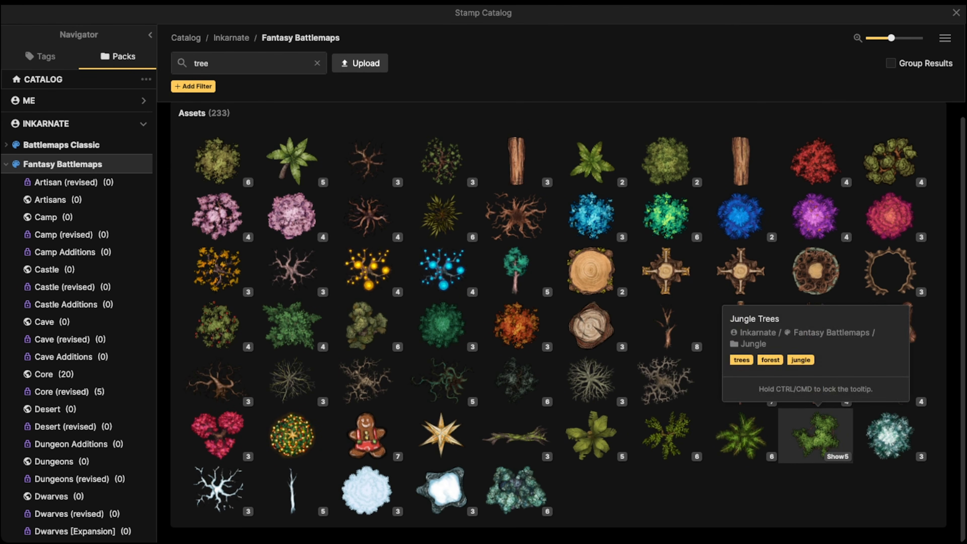
left_click(291, 325)
- Place five large tree stamps at scale 140 on layer -2 across the upper part of the high ground right of the cliff
scroll(413, 194, "down", 1)
left_click_drag(408, 194, 336, 140)
key("]")
scroll(536, 236, "down", 1)
left_click_drag(537, 235, 546, 321)
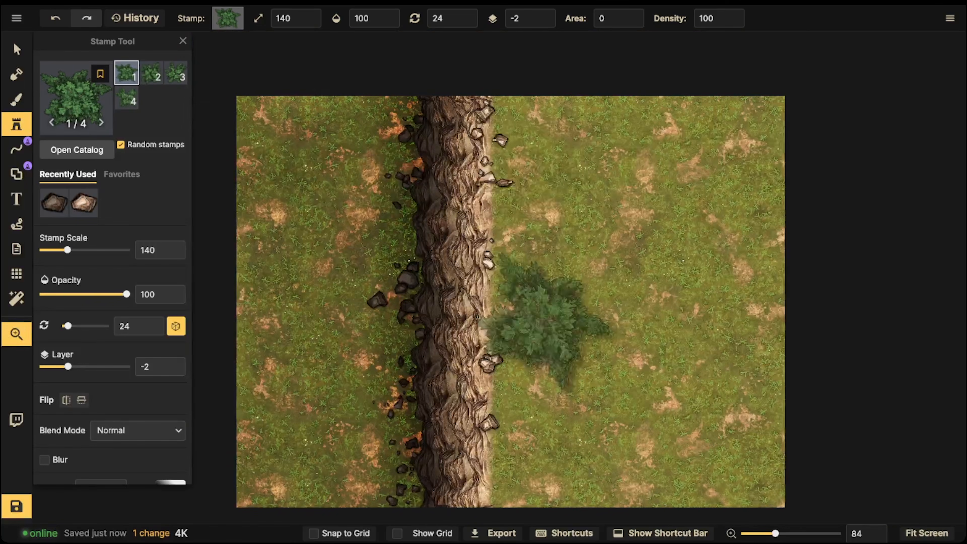
left_click(552, 149)
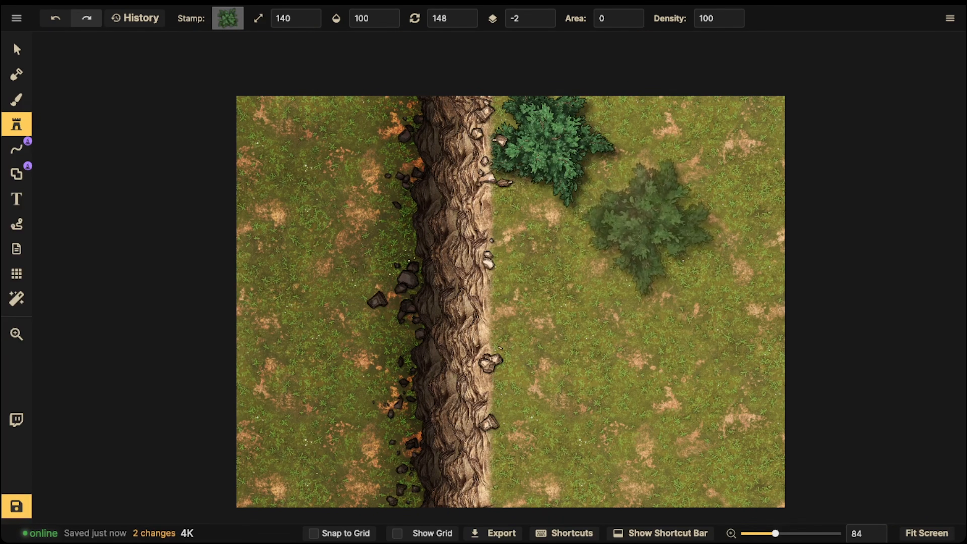
left_click(651, 225)
left_click(546, 251)
left_click(720, 141)
left_click(727, 120)
- Reduce the stamp scale to 40 and scatter small trees on layer -2 over the low ground left of the cliff
key("[")
key("[")
key("[")
key("[")
key("[")
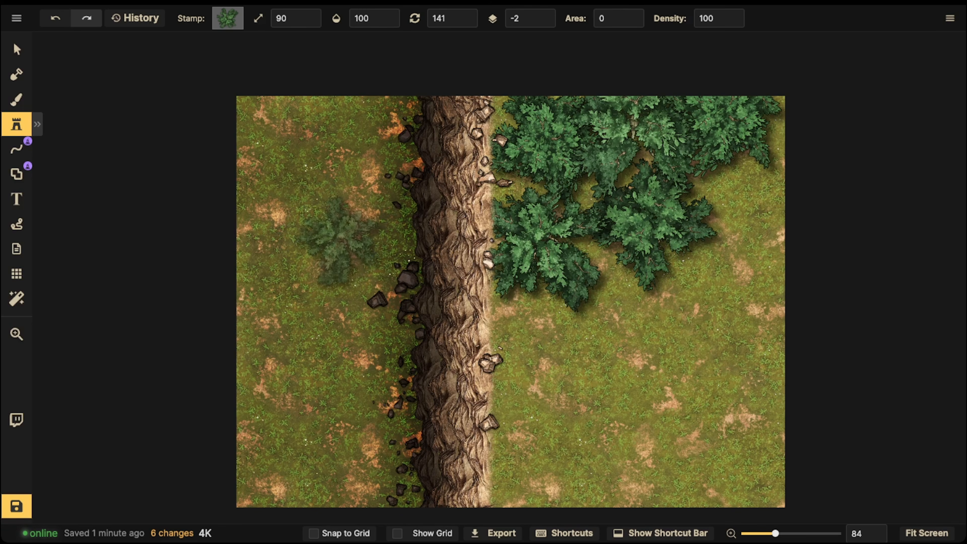
key("[")
key("[")
key("[")
scroll(343, 254, "up", 3)
key("[")
key("[")
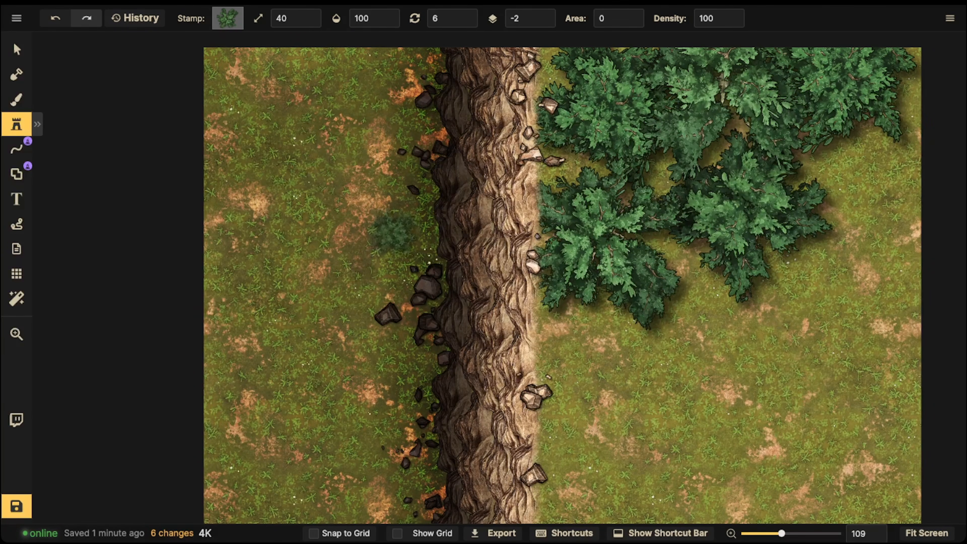
left_click(393, 233)
left_click(369, 263)
left_click(388, 273)
left_click(380, 77)
key("space")
left_click_drag(375, 366, 423, 183)
left_click(379, 206)
left_click(393, 204)
left_click(392, 230)
left_click(421, 332)
scroll(404, 213, "down", 3)
key("space")
left_click_drag(449, 50, 432, 216)
- Select the large trees on the high ground together and raise their layer to 1
key("v")
left_click(548, 186)
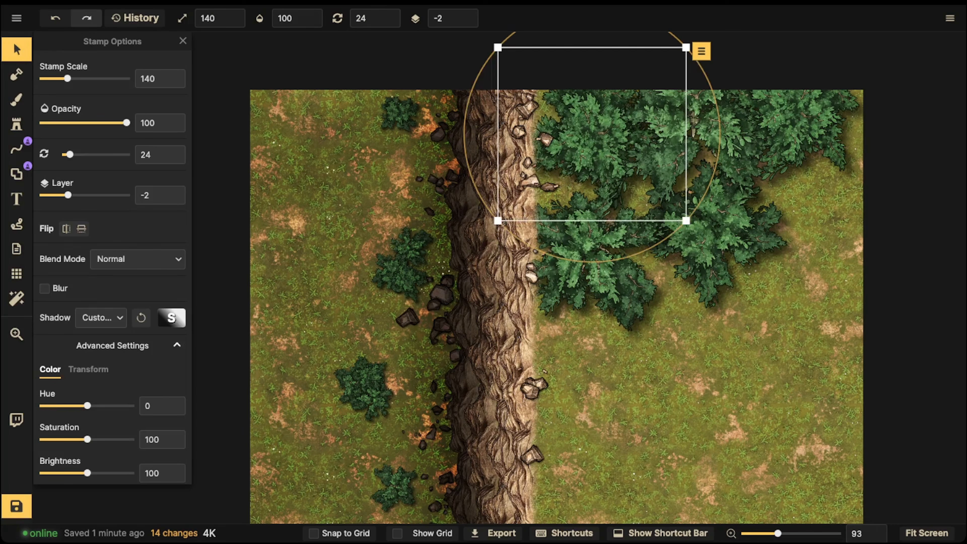
left_click_drag(583, 47, 882, 332)
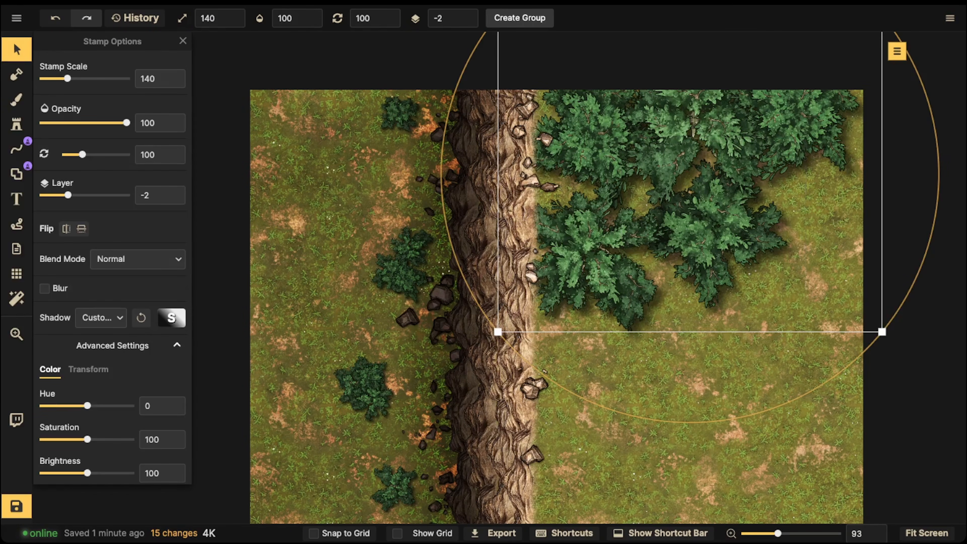
left_click(469, 15)
left_click(469, 15)
left_click(468, 15)
- Move the two large trees nearest the cliff so their foliage overhangs its edge
left_click_drag(594, 251, 565, 238)
left_click(589, 139)
left_click_drag(588, 139, 576, 128)
- Compare the scale and layer of the small low-ground trees with those of the large high-ground trees
left_click(399, 115)
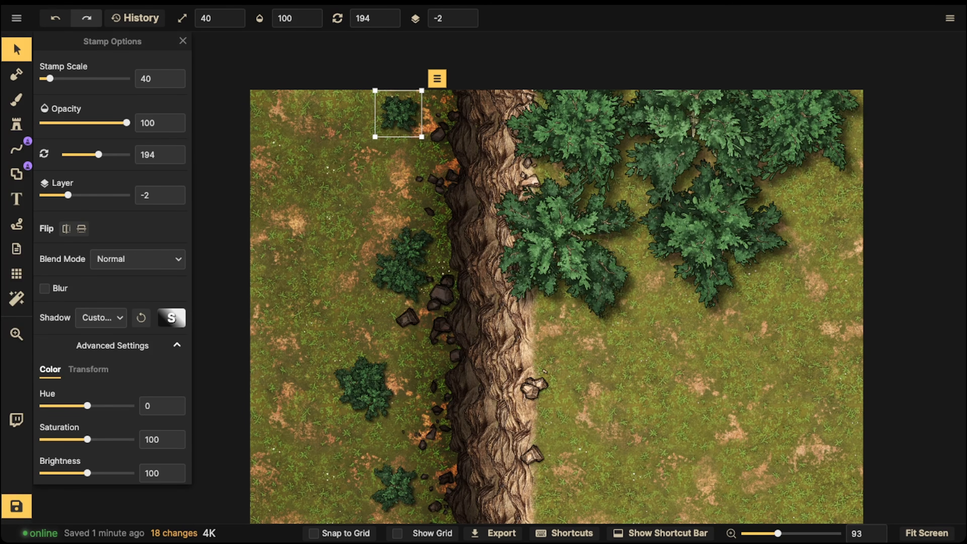
left_click(493, 308)
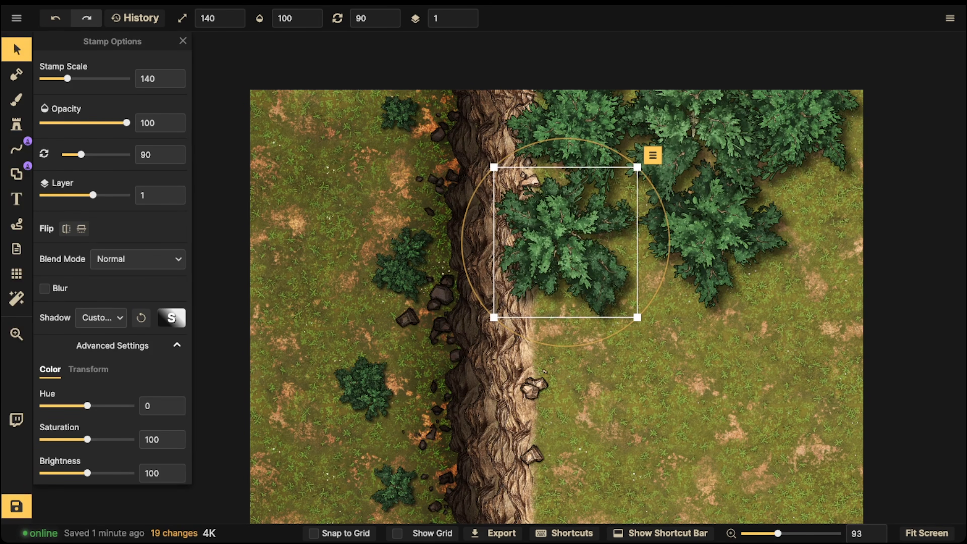
left_click(411, 247)
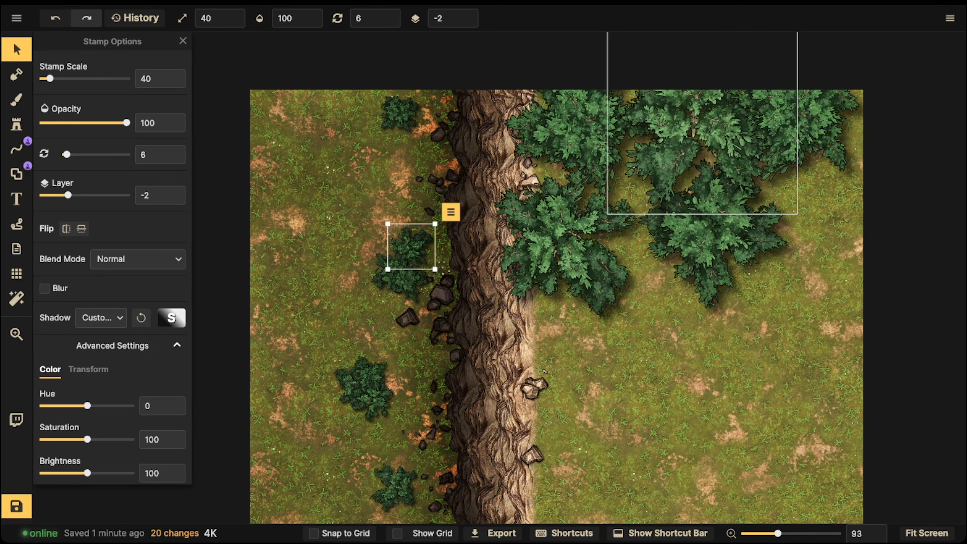
left_click(229, 102)
scroll(228, 103, "down", 3)
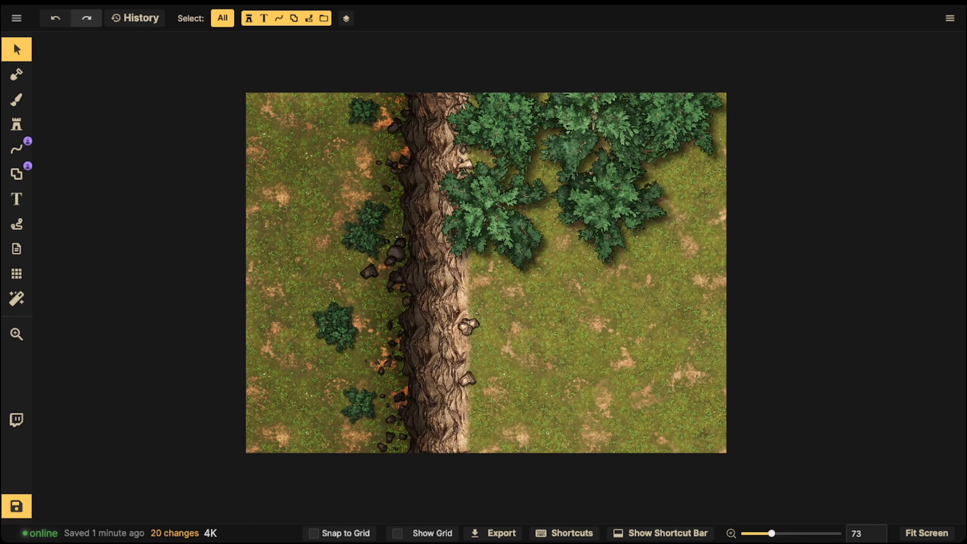
- Delete all the large trees from the high ground right of the cliff
left_click_drag(172, 53, 648, 388)
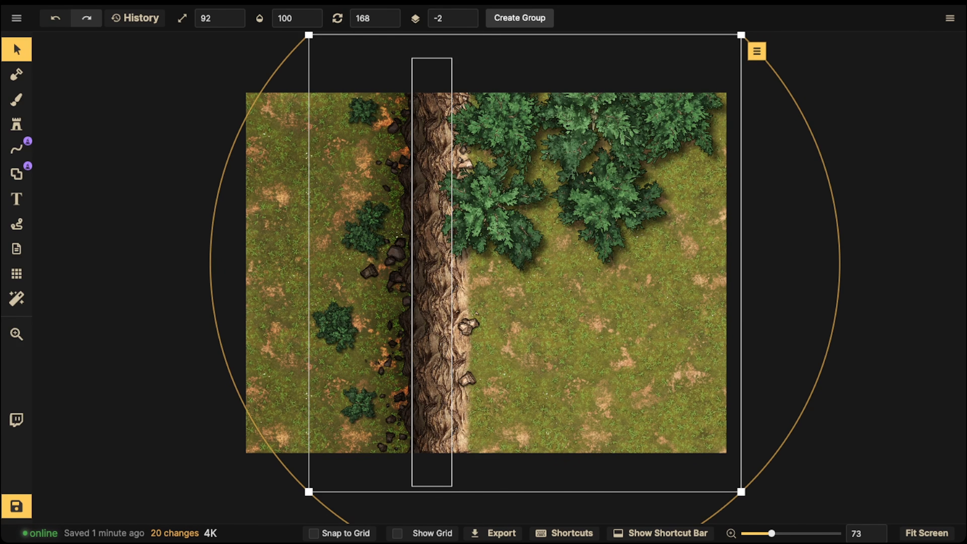
left_click(494, 212)
key("Delete")
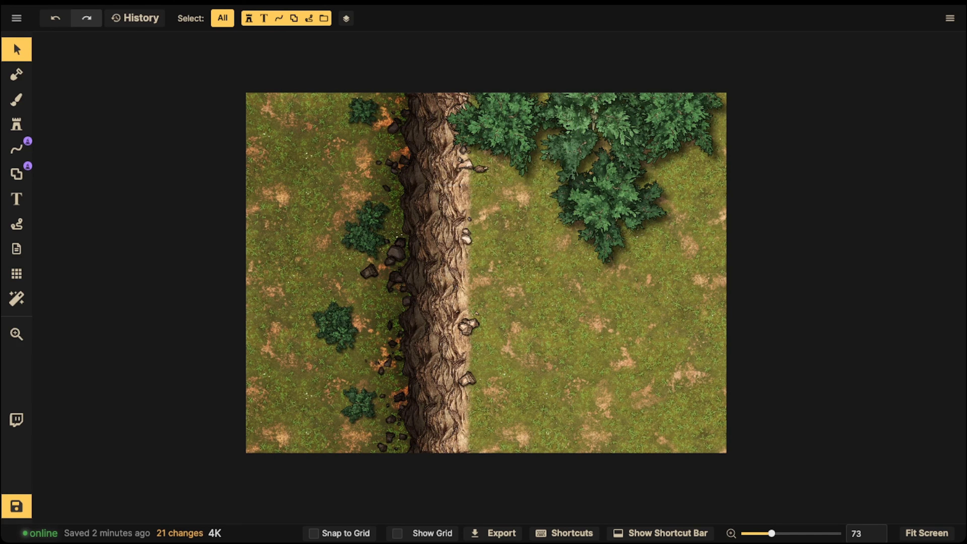
left_click(503, 124)
key("Delete")
left_click(582, 128)
key("Delete")
left_click(671, 121)
key("Delete")
left_click(609, 202)
left_click(608, 202)
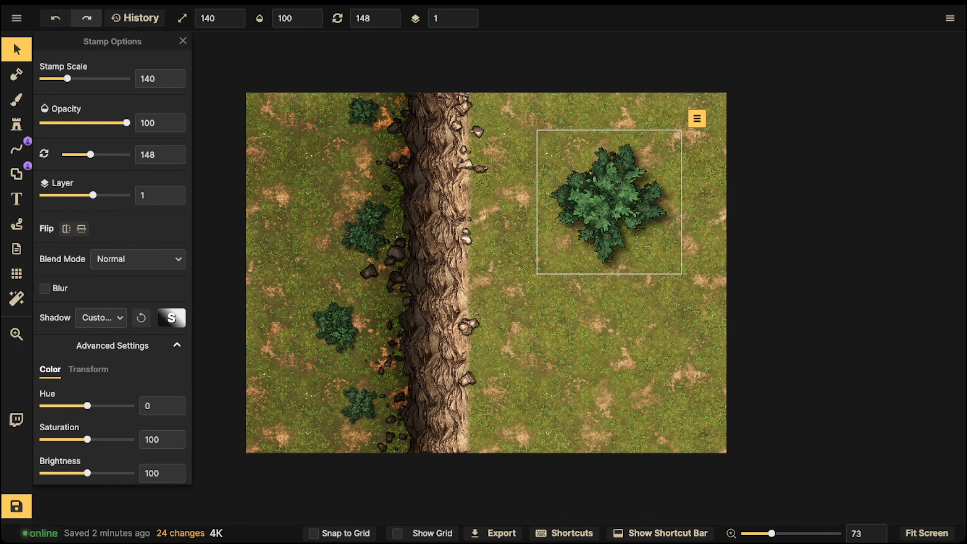
key("Delete")
- Set up the brush with the patchy grass texture at size 140 on the Foreground layer
key("b")
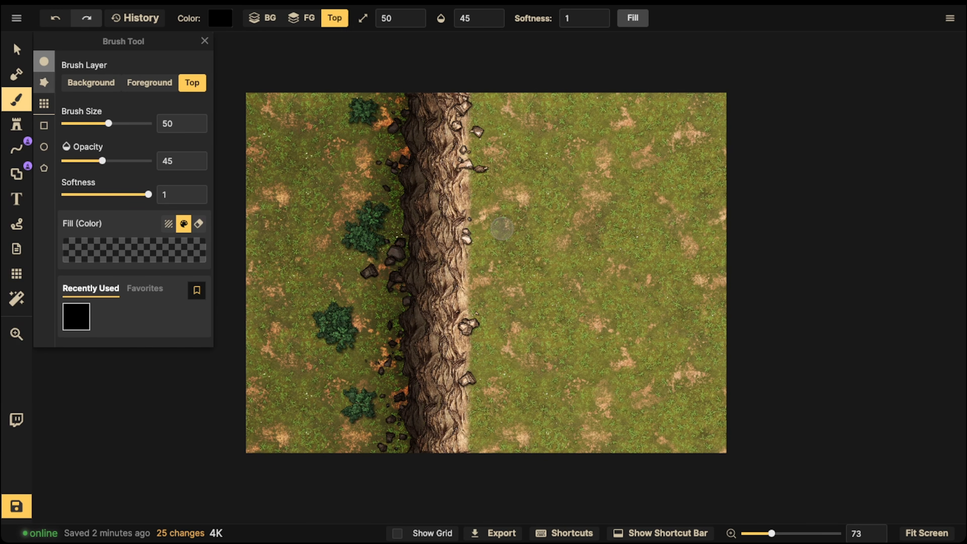
scroll(310, 233, "up", 2)
left_click_drag(327, 232, 445, 230)
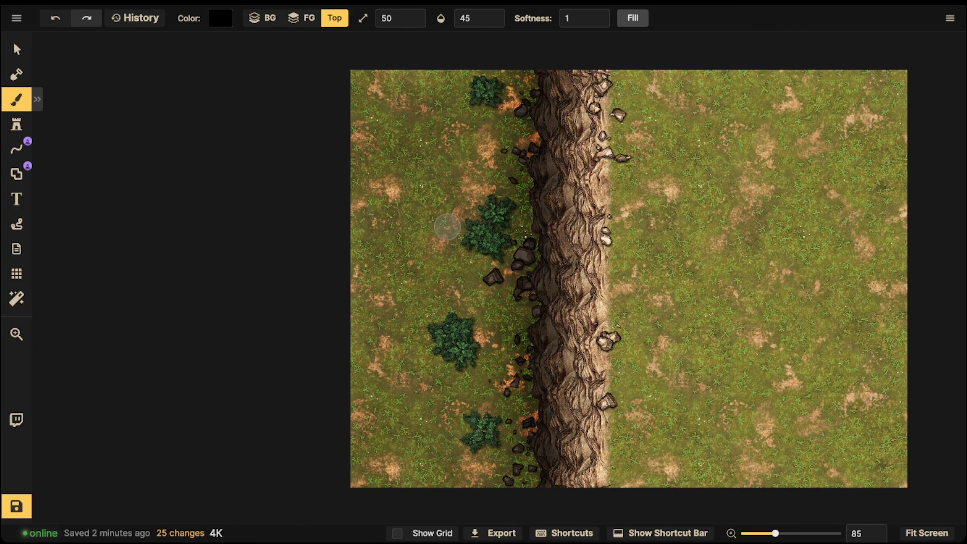
scroll(458, 224, "up", 2)
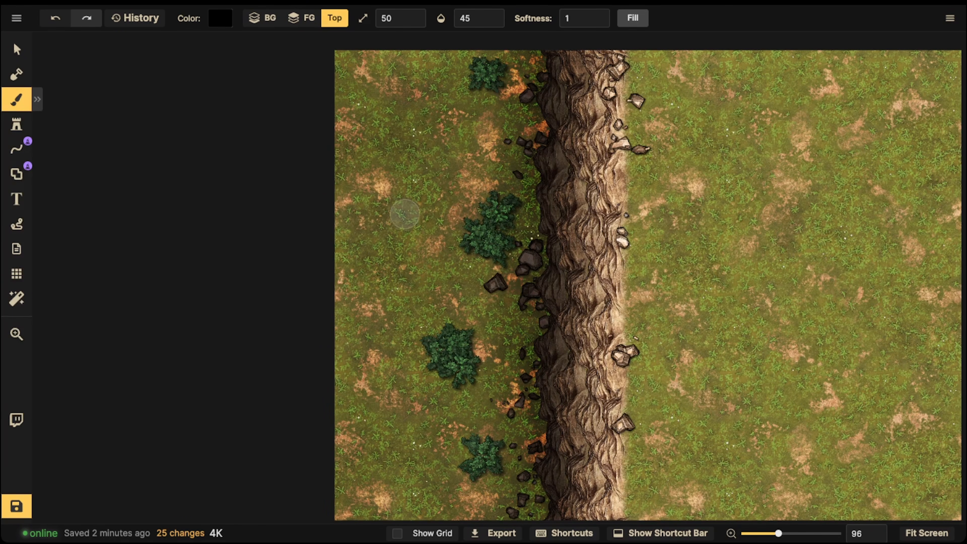
left_click(37, 99)
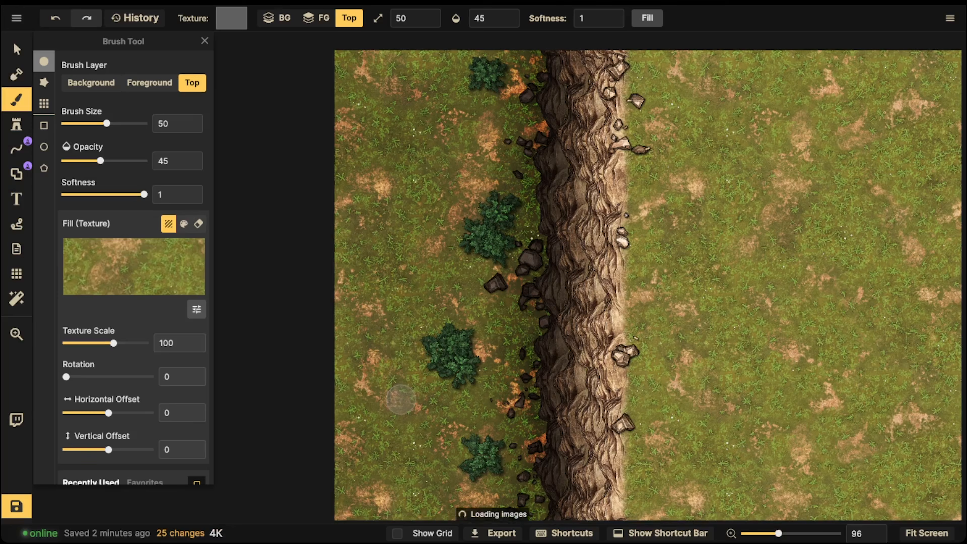
key("bracketright")
key("bracketright")
key("bracketright")
key("bracketright")
key("bracketright")
key("bracketright")
key("bracketright")
key("bracketright")
key("bracketright")
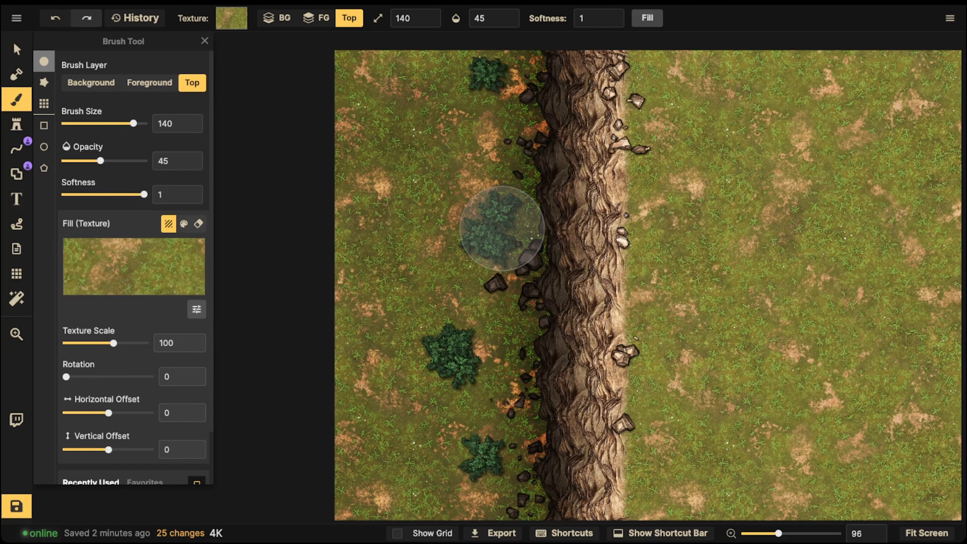
key("f")
key("f")
scroll(335, 168, "down", 3)
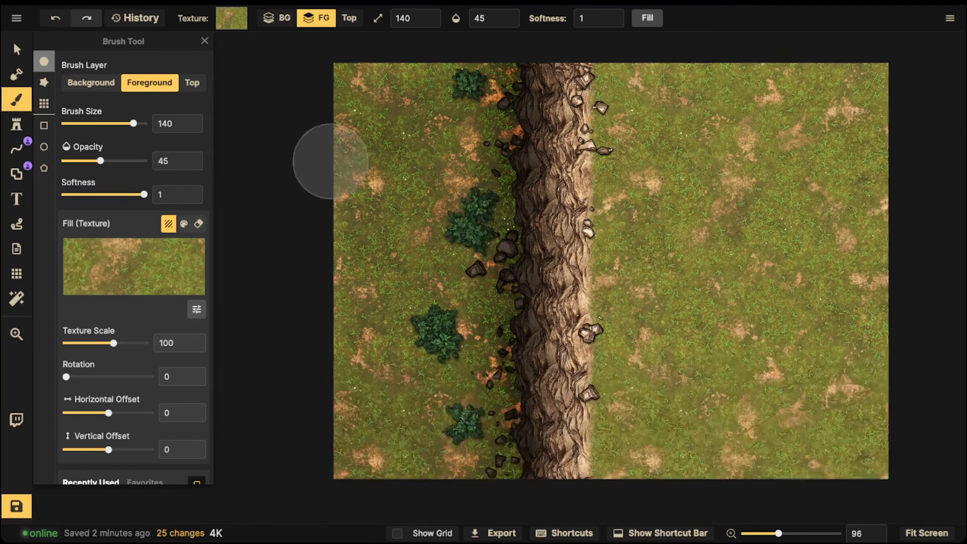
- Reduce the grass texture's scale to 39.11
key("shift+bracketleft")
key("shift+bracketleft")
key("shift+bracketleft")
key("shift+bracketleft")
key("shift+bracketleft")
key("shift+bracketleft")
key("shift+bracketleft")
key("shift+bracketleft")
key("shift+bracketleft")
key("shift+bracketleft")
key("shift+bracketleft")
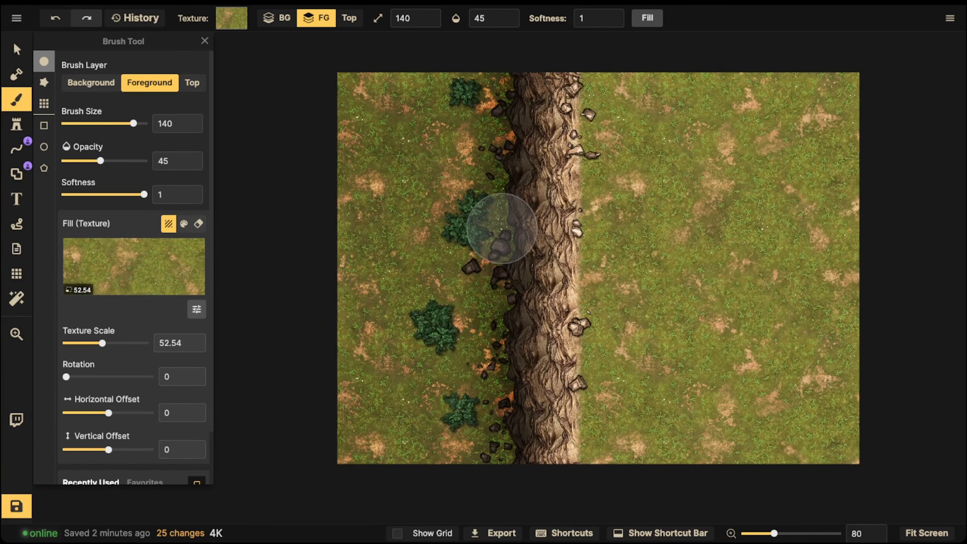
key("shift+bracketleft")
key("shift+bracketleft")
key("shift+bracketleft")
key("shift+bracketleft")
key("shift+bracketleft")
- Paint the finer grass texture over the low ground left of the cliff with brush size 200 and opacity 100
key("bracketright")
key("bracketright")
key("bracketright")
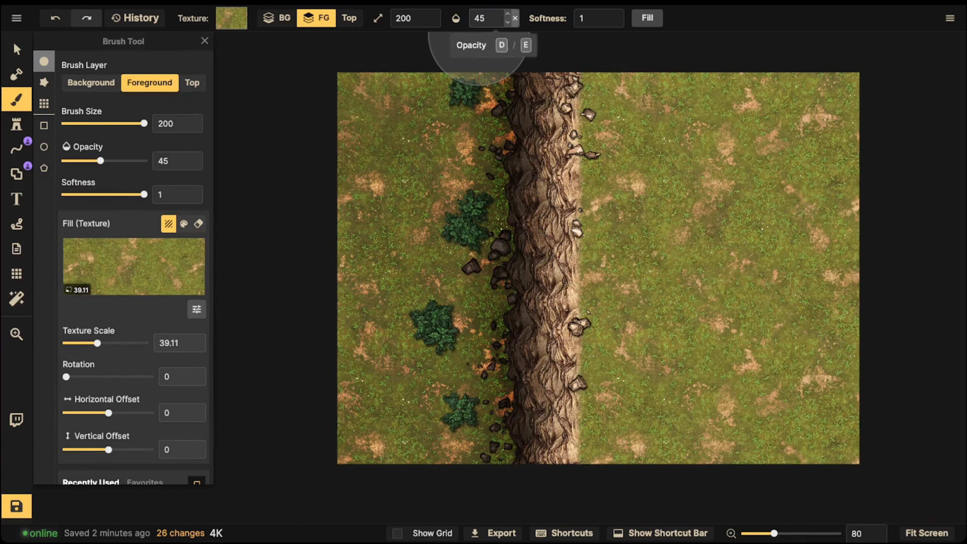
left_click(515, 18)
mouse_move(466, 123)
left_mouse_down()
mouse_move(481, 152)
mouse_move(482, 307)
mouse_move(473, 280)
mouse_move(454, 404)
mouse_move(412, 404)
left_mouse_up()
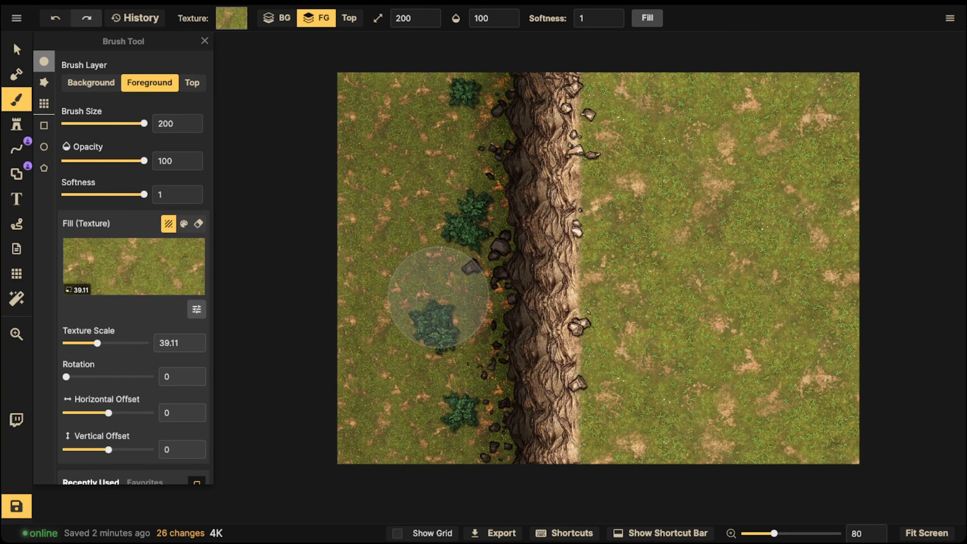
left_click_drag(476, 137, 500, 227)
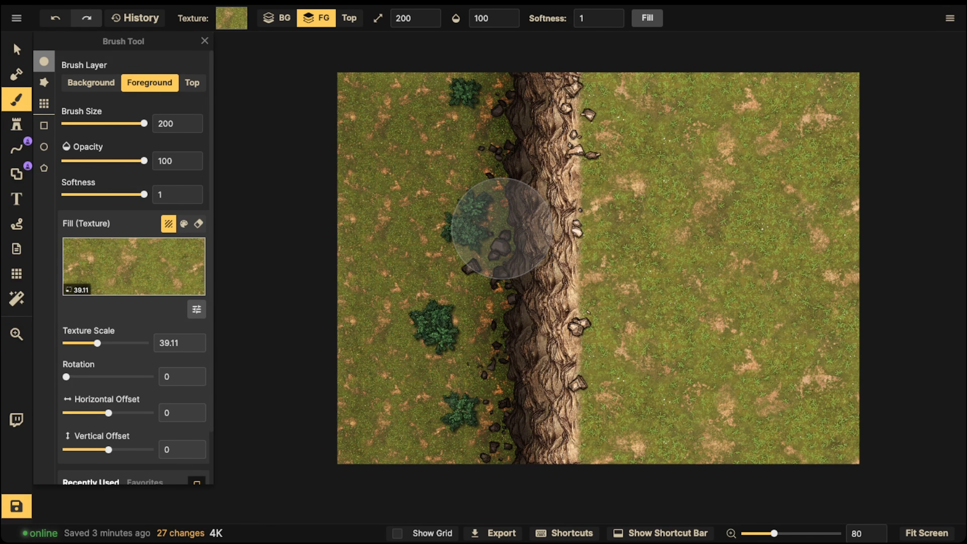
- Choose the golden-brown sand texture and paint a strip of it on the high ground along the cliff's upper right edge
left_click(134, 267)
scroll(558, 326, "down", 6)
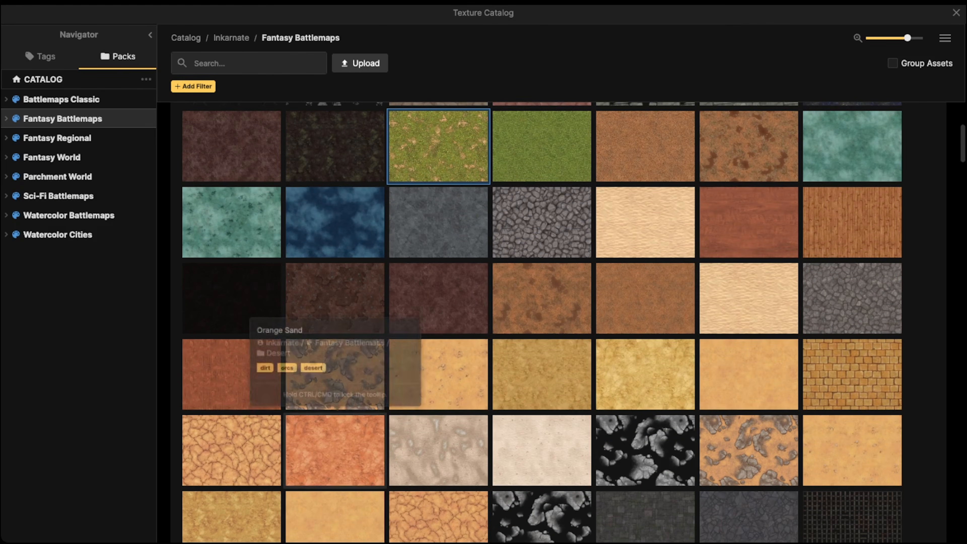
scroll(413, 400, "down", 1)
left_click(231, 483)
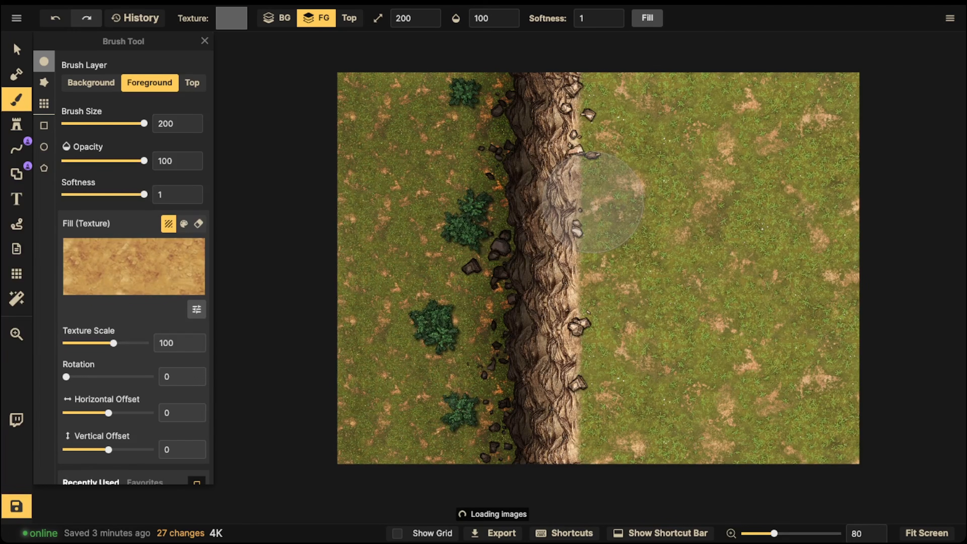
scroll(596, 164, "down", 1)
left_click_drag(617, 90, 620, 210)
- Tone down the sand texture's color through its color adjustments and paint it over all the high ground right of the cliff
left_click(197, 309)
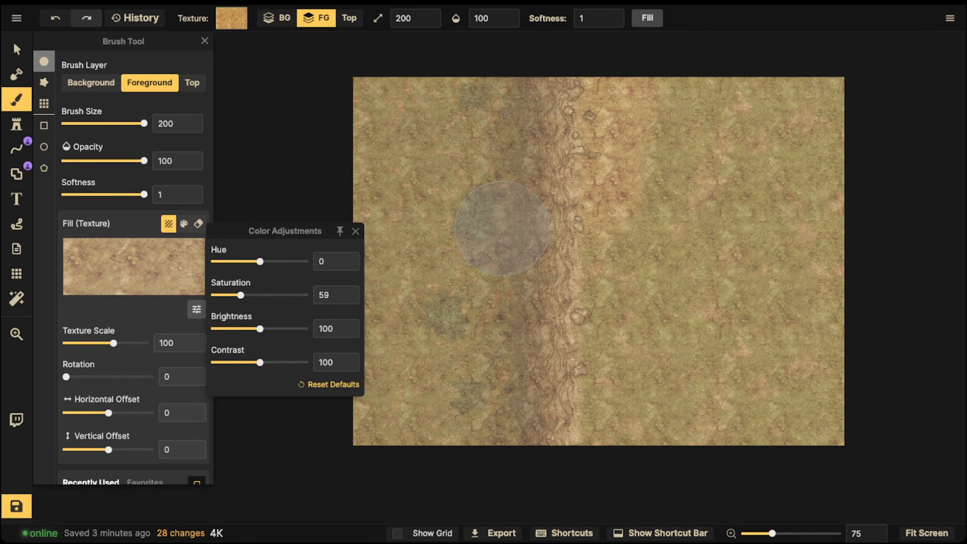
mouse_move(622, 98)
left_mouse_down()
mouse_move(580, 113)
mouse_move(580, 87)
mouse_move(612, 85)
mouse_move(575, 150)
mouse_move(573, 187)
mouse_move(631, 189)
mouse_move(573, 248)
mouse_move(586, 264)
mouse_move(549, 331)
mouse_move(590, 294)
mouse_move(578, 342)
mouse_move(618, 355)
mouse_move(625, 264)
mouse_move(680, 504)
mouse_move(722, 518)
mouse_move(729, 480)
mouse_move(783, 432)
mouse_move(813, 487)
mouse_move(819, 437)
left_mouse_up()
left_click(579, 89)
left_click_drag(626, 316, 607, 277)
left_click_drag(626, 233, 654, 102)
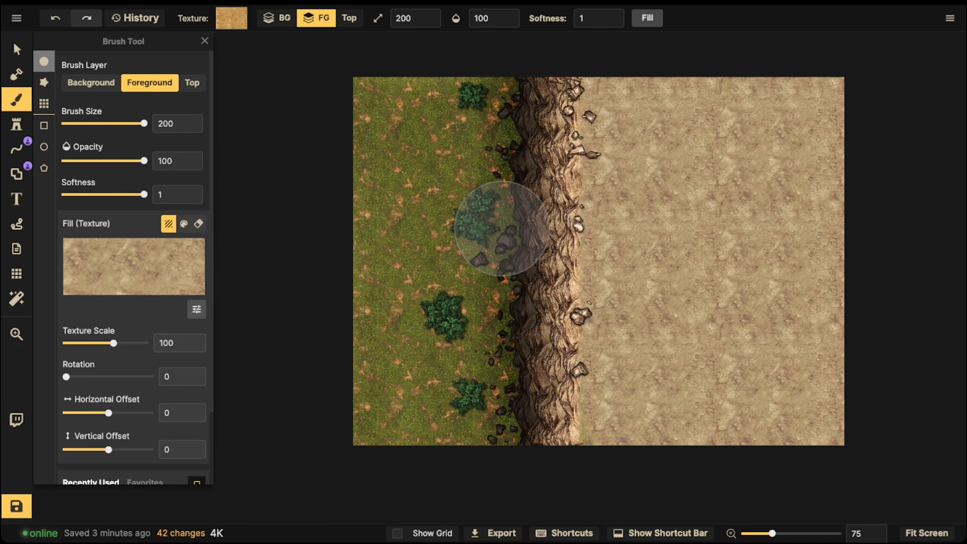
- Set the sand texture's rotation to 38.5 and its scale to 186.95, repainting the high ground
scroll(502, 229, "up", 5)
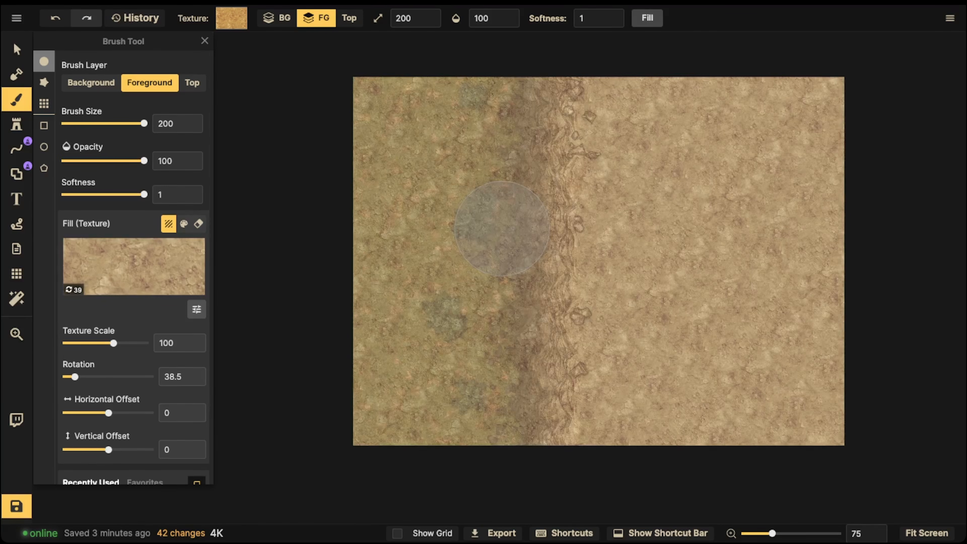
mouse_move(654, 141)
left_mouse_down()
mouse_move(607, 105)
mouse_move(659, 133)
mouse_move(760, 95)
mouse_move(678, 236)
mouse_move(752, 255)
left_mouse_up()
scroll(502, 228, "up", 5)
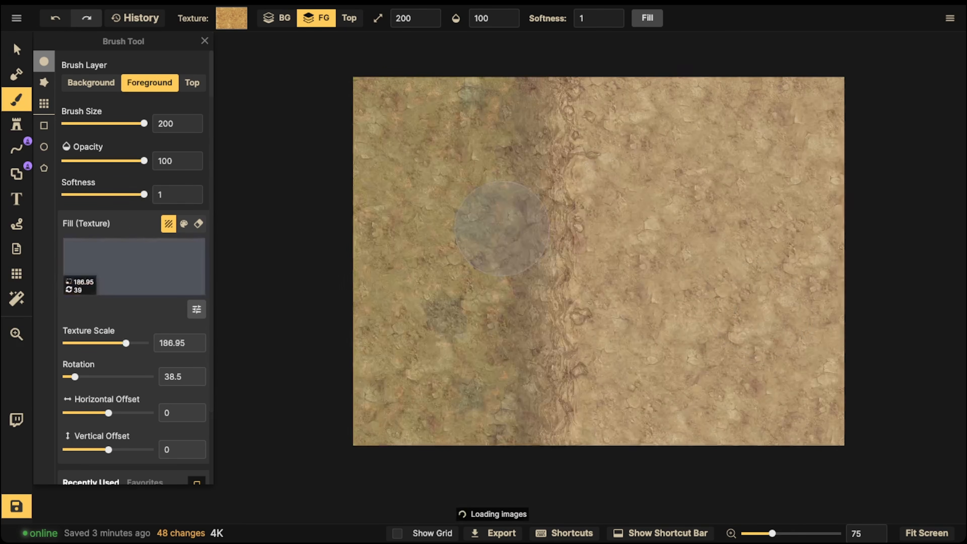
mouse_move(700, 310)
left_mouse_down()
mouse_move(704, 358)
mouse_move(772, 356)
mouse_move(638, 420)
mouse_move(708, 170)
mouse_move(653, 124)
mouse_move(786, 105)
mouse_move(832, 162)
mouse_move(649, 269)
mouse_move(606, 244)
mouse_move(673, 236)
mouse_move(810, 450)
left_mouse_up()
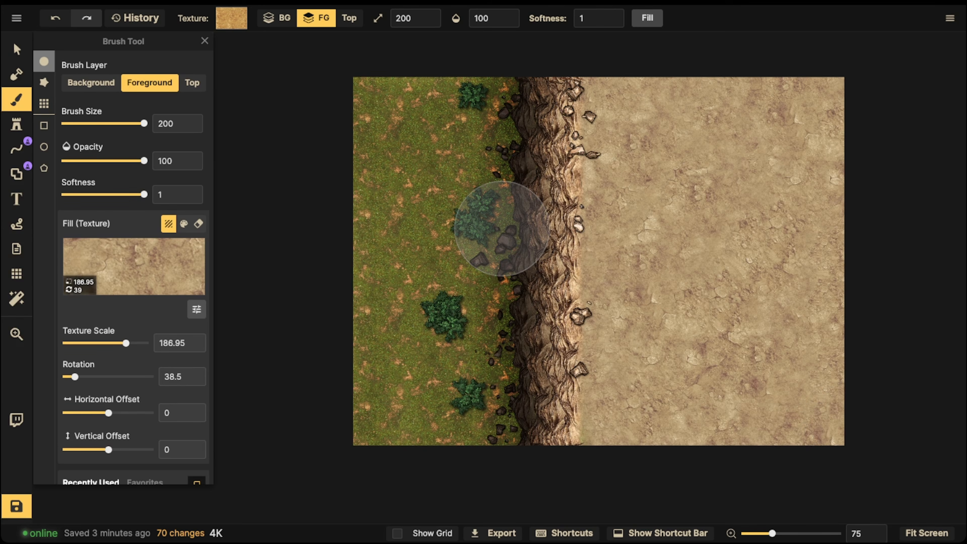
- Search the Fantasy Battlemaps textures for "cracked" and choose the dark grey cracked stone as the brush fill
left_click(17, 50)
left_click_drag(533, 244, 500, 246)
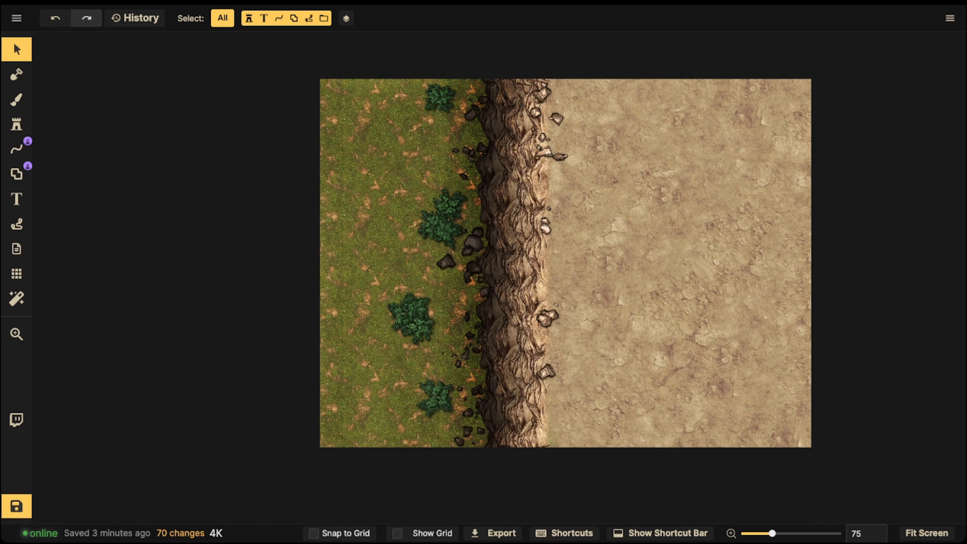
left_click(17, 99)
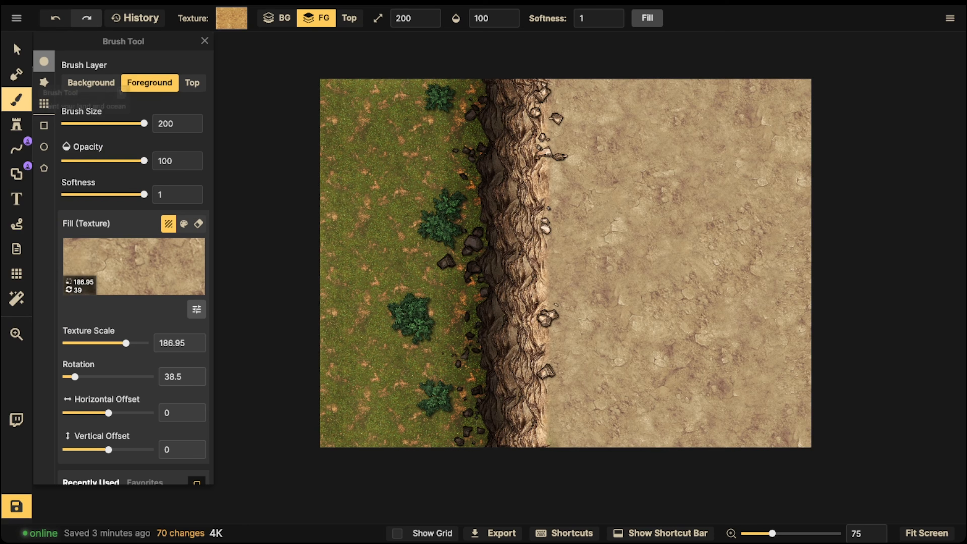
left_click(130, 269)
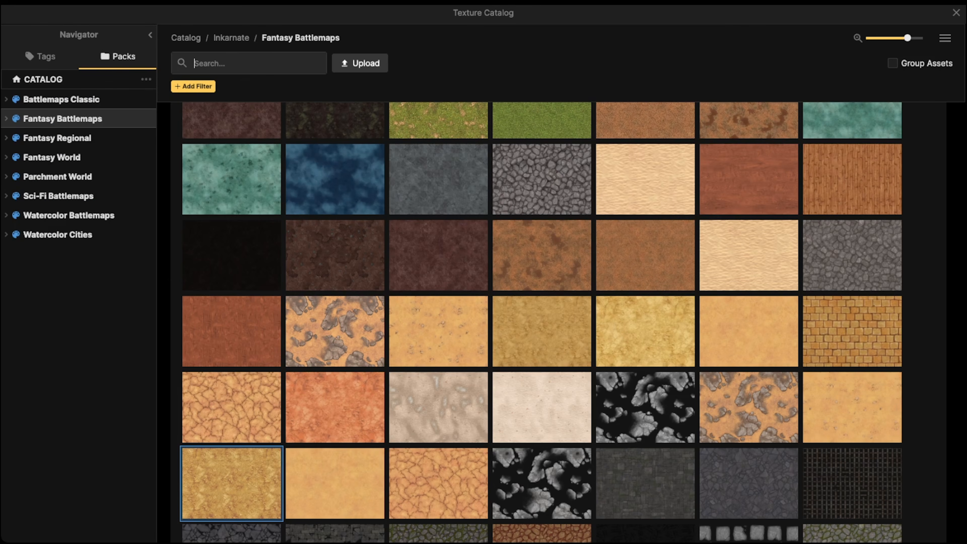
type("cracked")
key("Return")
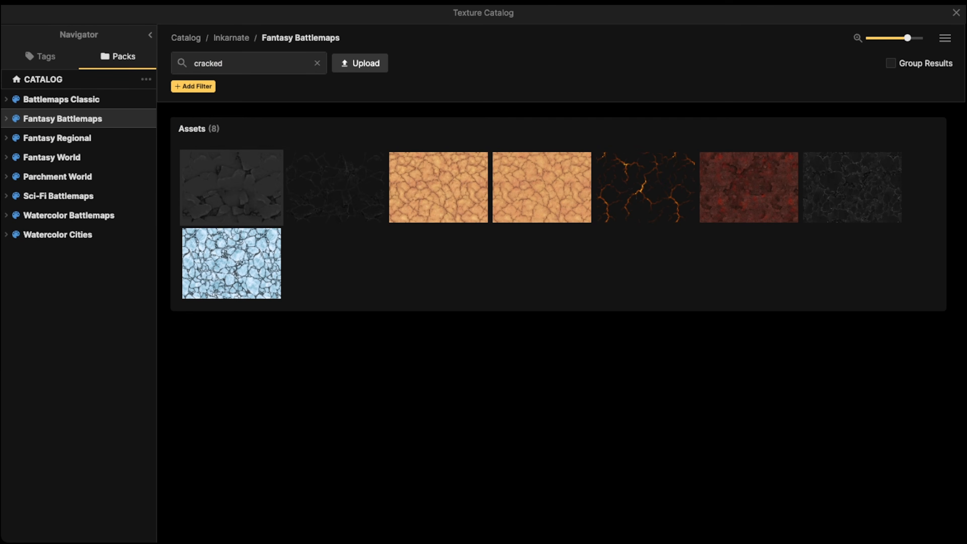
left_click(231, 187)
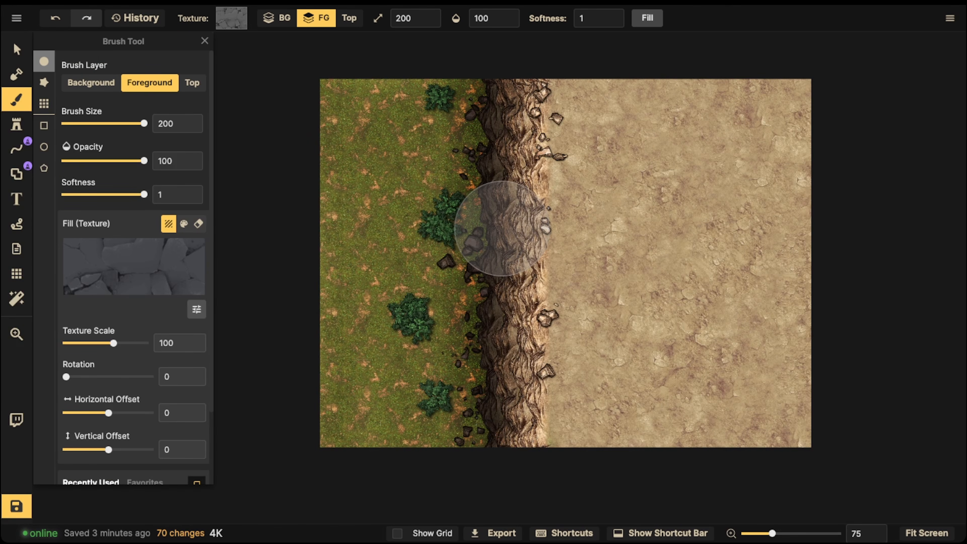
- Reduce the cracked texture's scale to 76.32 and the opacity to 58, and paint cracks along the cliff's upper edge and onto the high ground
scroll(500, 229, "down", 5)
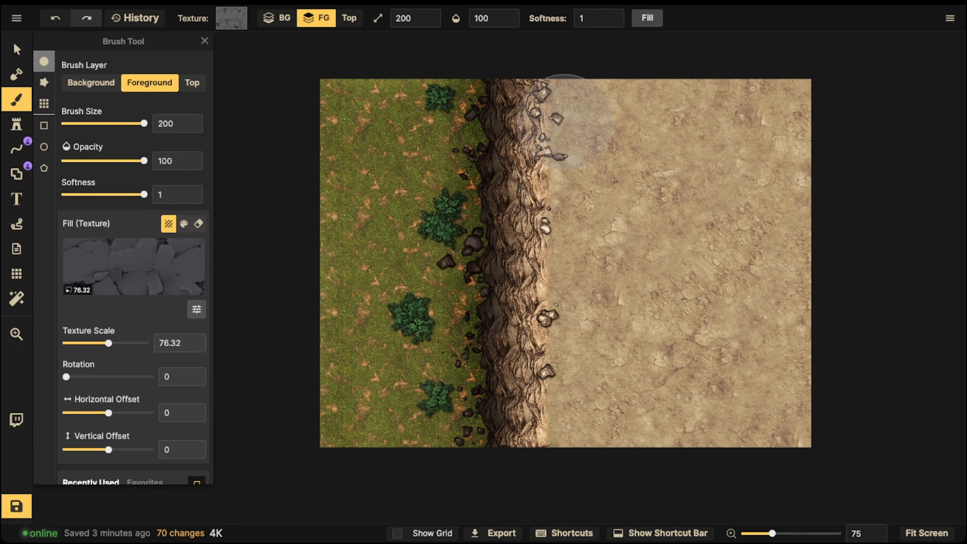
left_click(506, 18)
left_click(494, 61)
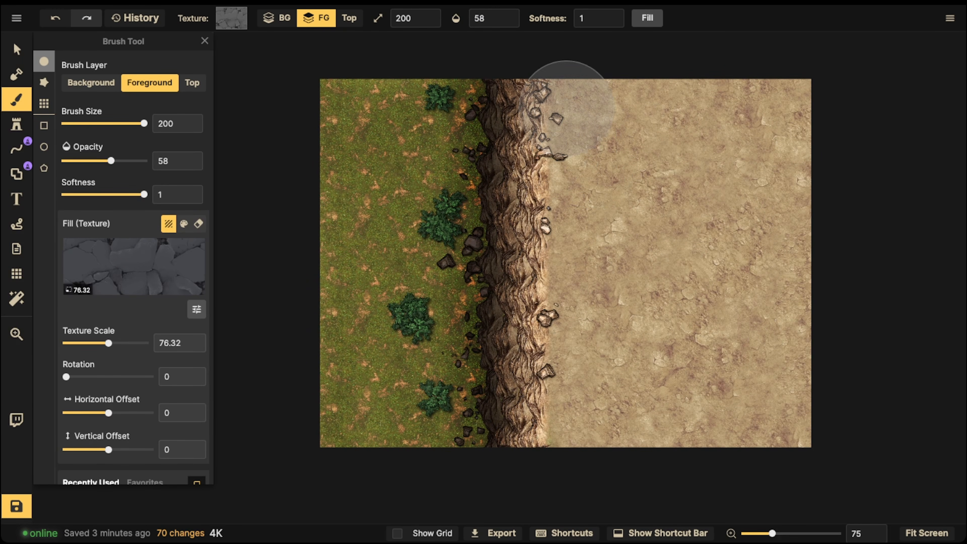
mouse_move(558, 108)
left_mouse_down()
mouse_move(544, 207)
mouse_move(514, 267)
mouse_move(529, 290)
mouse_move(550, 202)
left_mouse_up()
mouse_move(567, 352)
left_mouse_down()
mouse_move(562, 416)
mouse_move(573, 431)
mouse_move(611, 421)
left_mouse_up()
mouse_move(633, 195)
left_mouse_down()
mouse_move(612, 241)
mouse_move(628, 225)
left_mouse_up()
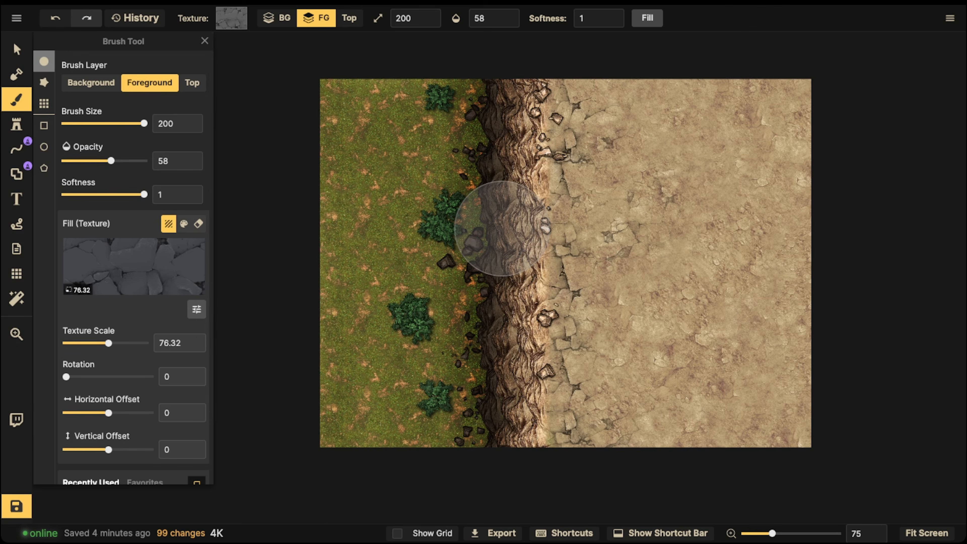
- Examine the painted cracks and the cliff edge up close and across the whole map
left_click(16, 50)
scroll(566, 108, "up", 5)
key("space")
left_click_drag(565, 108, 479, 52)
key("space")
left_click_drag(575, 188, 577, 252)
scroll(577, 251, "down", 3)
key("space")
left_click_drag(433, 305, 427, 252)
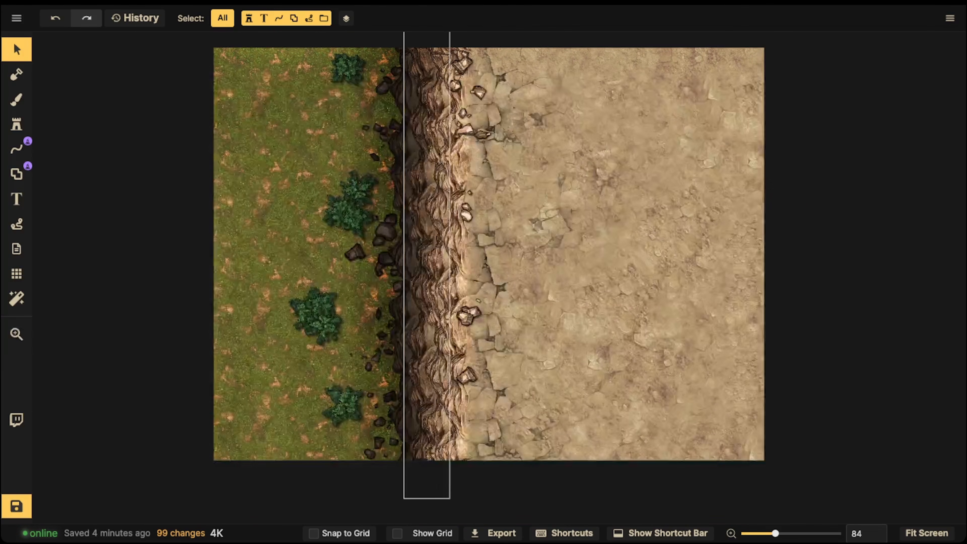
left_click(458, 214)
key("Escape")
scroll(440, 198, "down", 2)
key("space")
left_click_drag(441, 198, 415, 242)
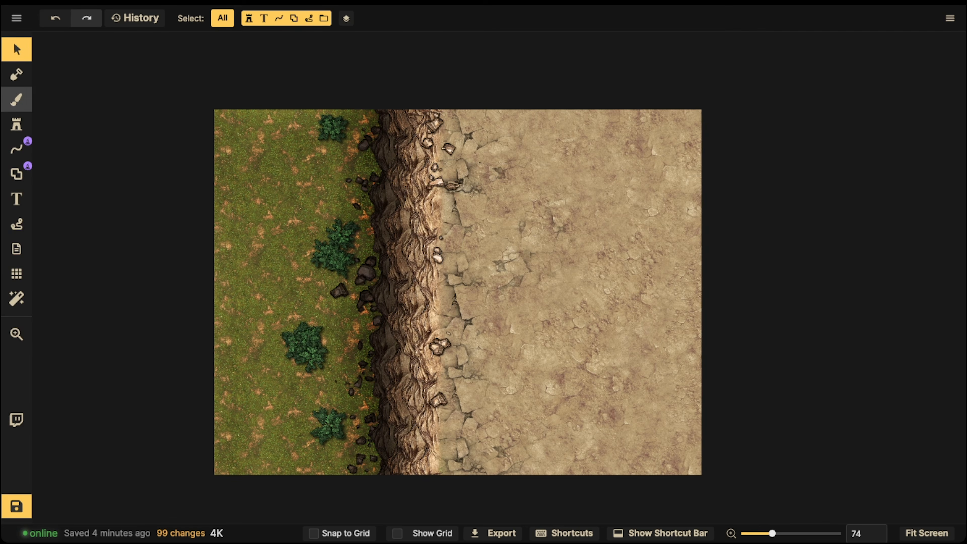
- Set up the free-draw Line tool with the brown cliff stroke from the favorites
left_click(16, 124)
left_click(17, 148)
left_click(163, 220)
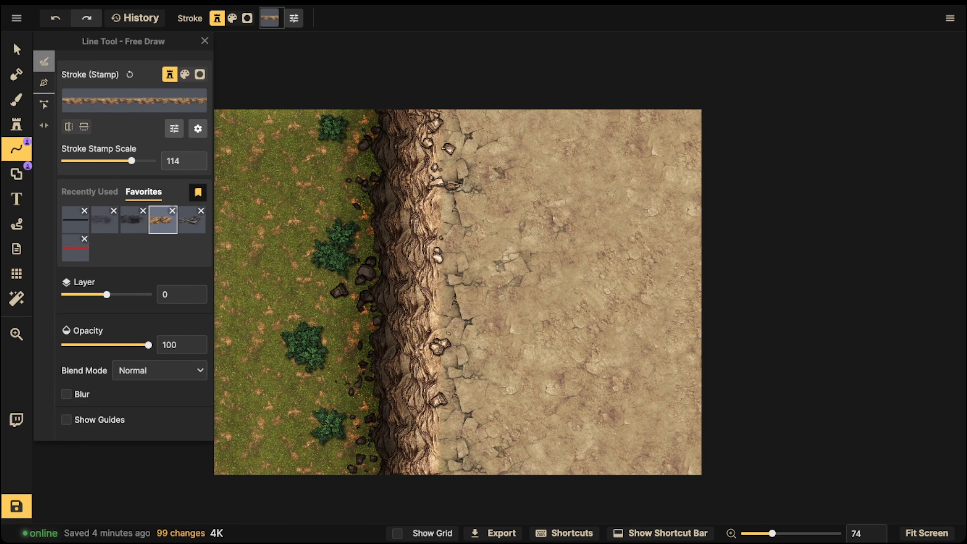
mouse_move(525, 92)
left_mouse_down()
mouse_move(628, 244)
mouse_move(645, 295)
mouse_move(649, 495)
left_mouse_up()
key("Escape")
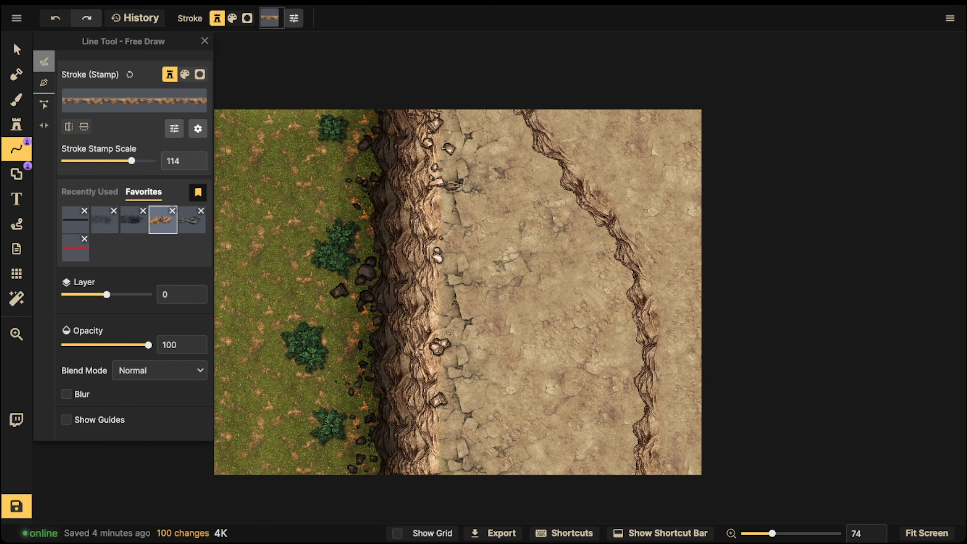
key("ctrl+z")
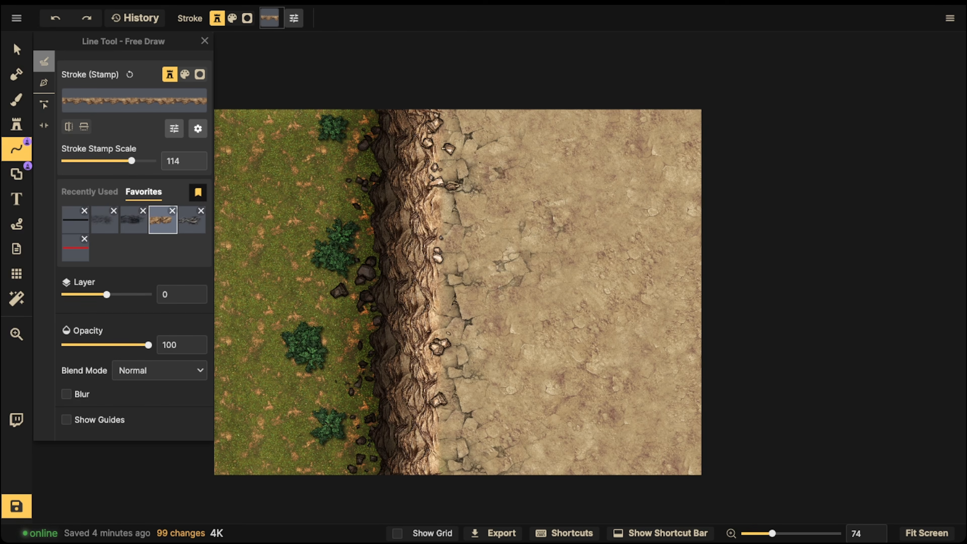
- Draw a diagonal cliff line across the high ground, from the map's upper edge near the cliff to the lower right
mouse_move(472, 92)
left_mouse_down()
mouse_move(495, 168)
mouse_move(567, 274)
mouse_move(643, 442)
mouse_move(647, 472)
left_mouse_up()
key("Escape")
left_click_drag(490, 81, 659, 473)
mouse_move(505, 120)
left_mouse_down()
mouse_move(620, 306)
mouse_move(667, 485)
left_mouse_up()
key("ctrl+z")
key("ctrl+z")
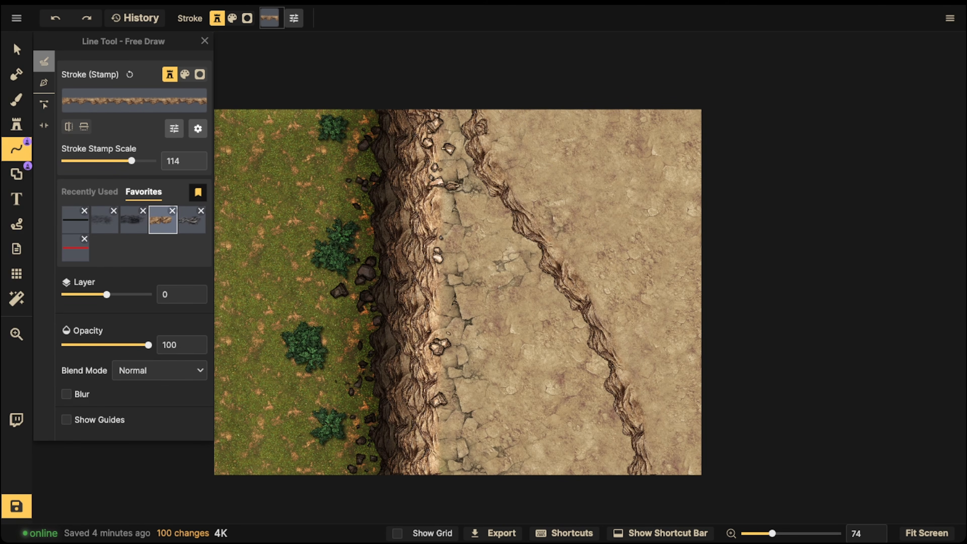
- Draw two more curved cliff lines nested toward the map's upper right corner and a short one in the lower right corner
mouse_move(506, 91)
left_mouse_down()
mouse_move(605, 244)
mouse_move(773, 267)
left_mouse_up()
key("Escape")
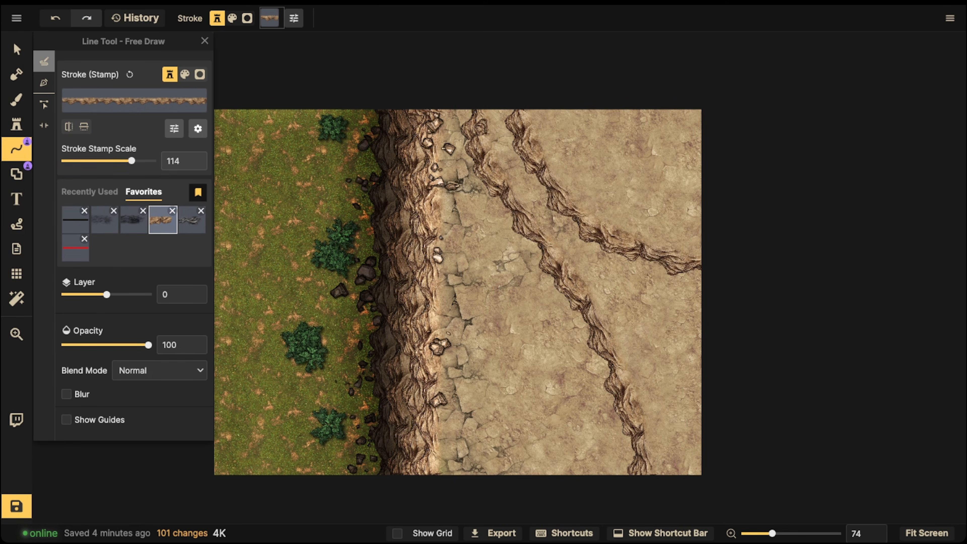
mouse_move(553, 100)
left_mouse_down()
mouse_move(580, 152)
mouse_move(622, 176)
mouse_move(701, 162)
mouse_move(758, 191)
left_mouse_up()
key("Escape")
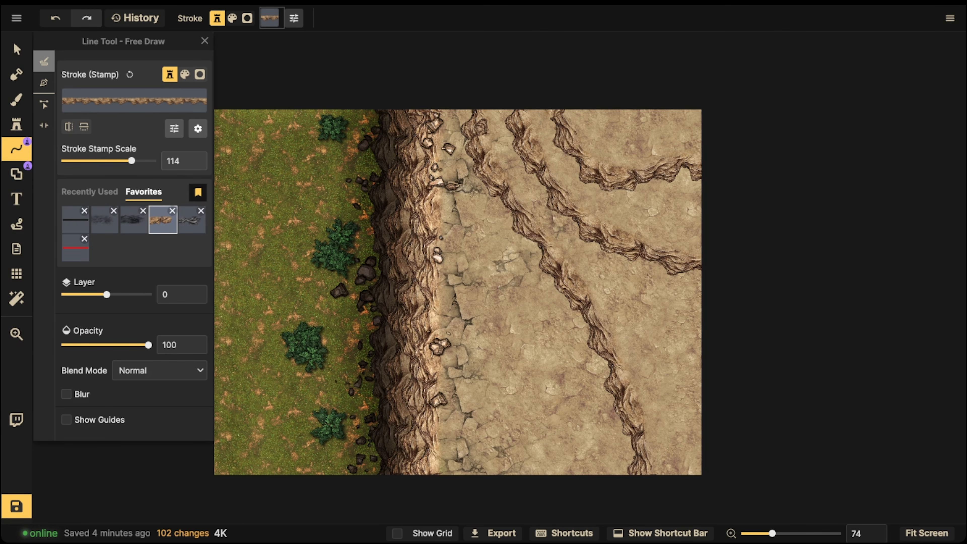
mouse_move(735, 309)
left_mouse_down()
mouse_move(704, 332)
mouse_move(681, 503)
left_mouse_up()
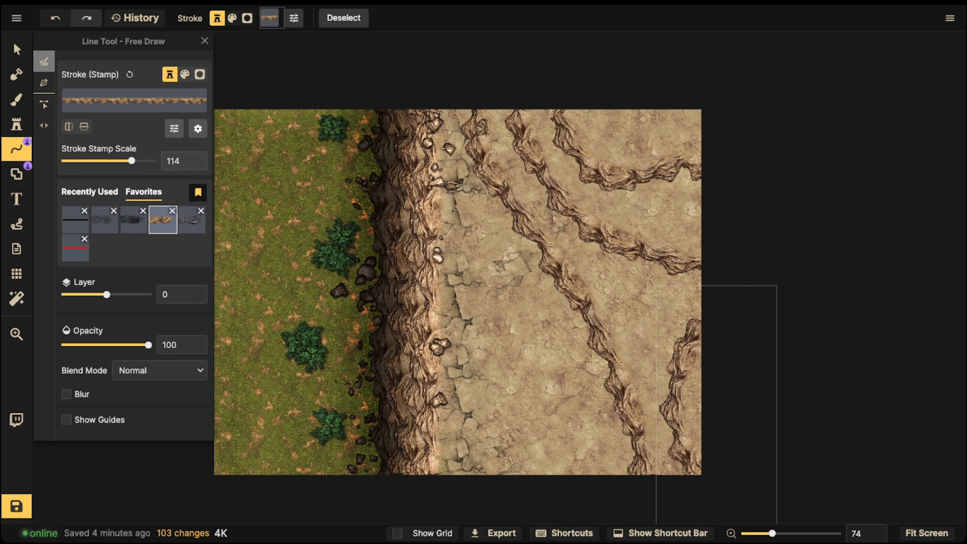
- Select the four new cliff lines together and shift them slightly up and to the right
left_click(16, 49)
left_click(432, 293)
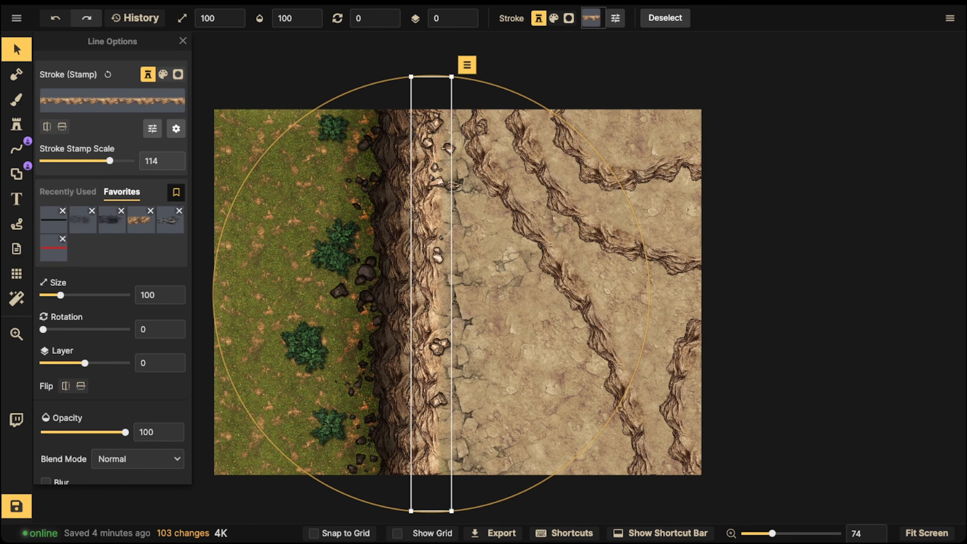
left_click(624, 182)
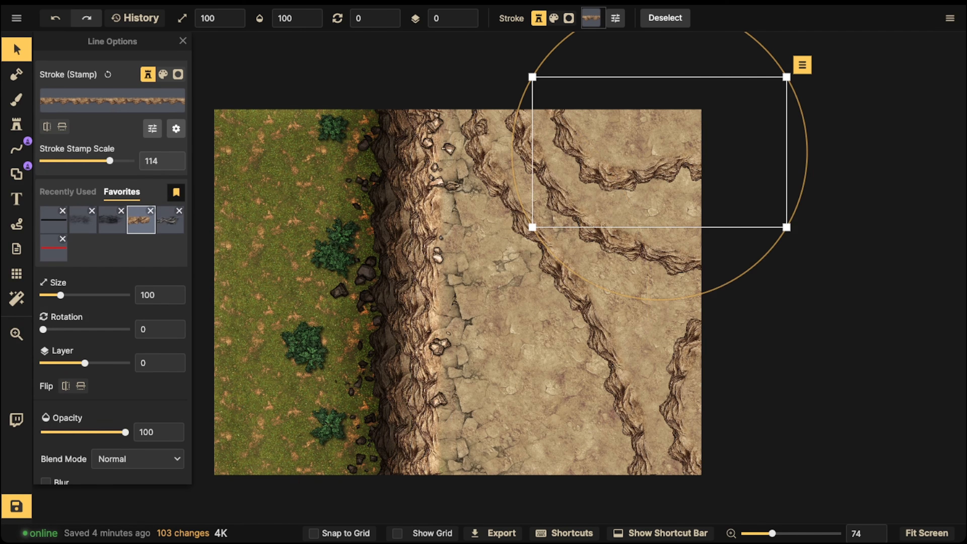
left_click_drag(646, 69, 553, 207)
left_click_drag(646, 207, 708, 387)
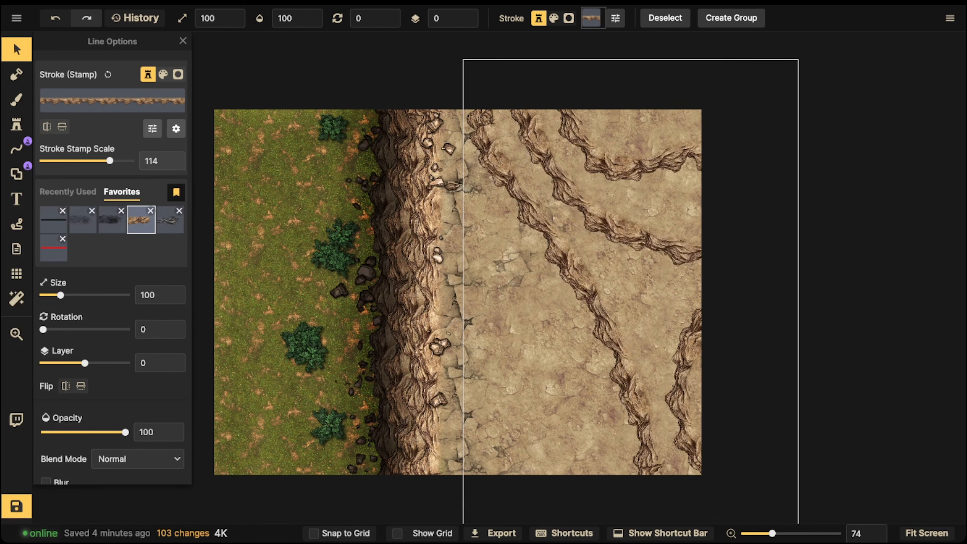
left_click(464, 491)
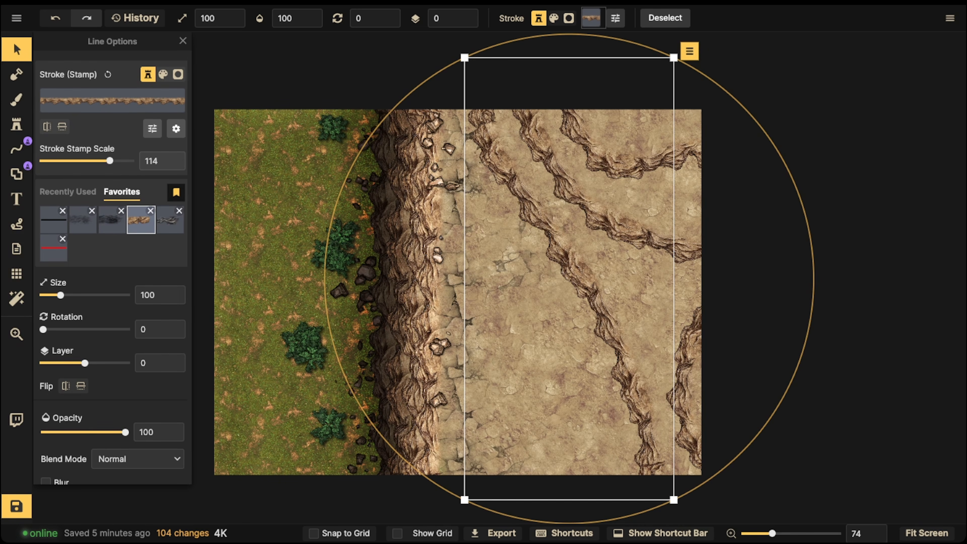
key("ctrl+c")
key("ctrl+v")
left_click_drag(473, 184, 537, 269)
key("Delete")
- Duplicate the four new cliff lines, give the copies the darker grey shadow stroke, and place them just below-left of the originals on layer -1
left_click_drag(499, 57, 749, 387)
key("ctrl+c")
key("ctrl+v")
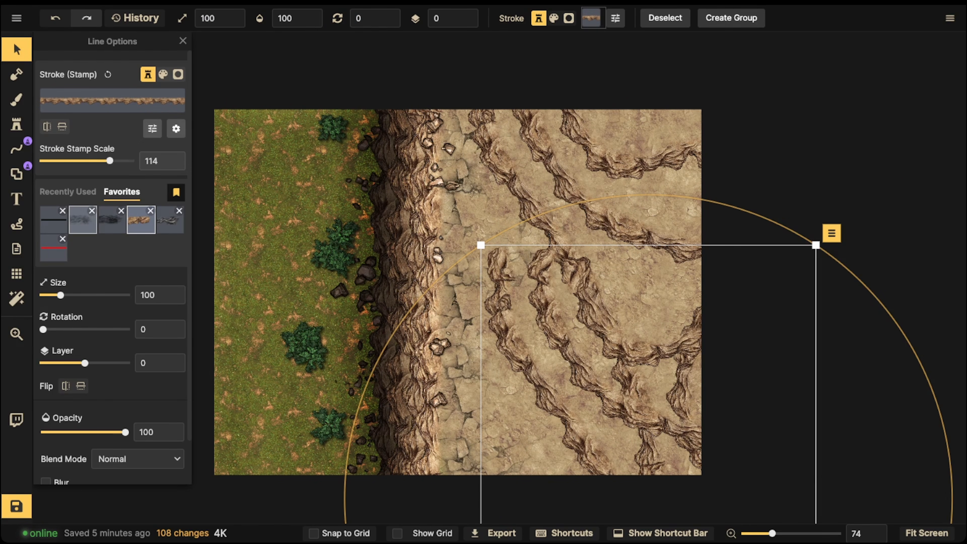
left_click(83, 221)
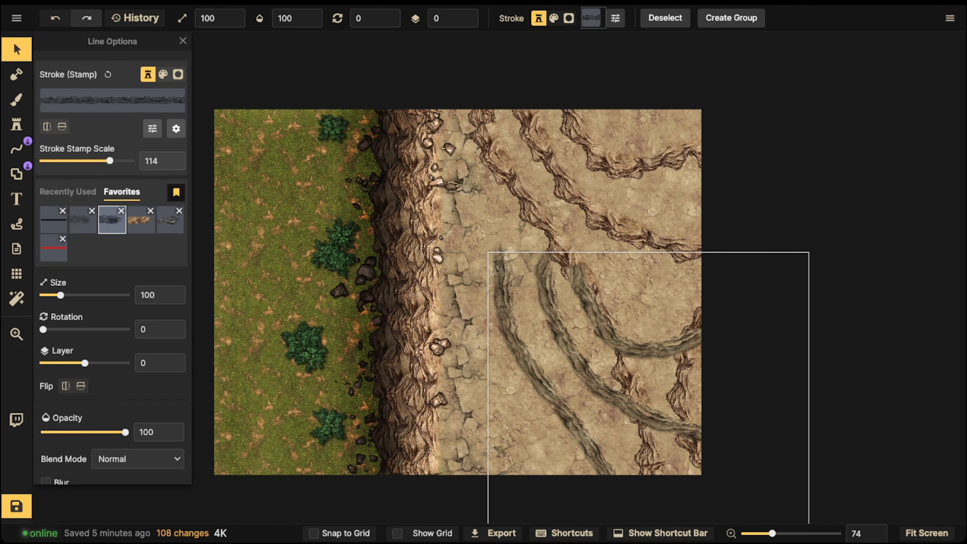
left_click(111, 220)
left_click_drag(533, 290, 558, 208)
key("[")
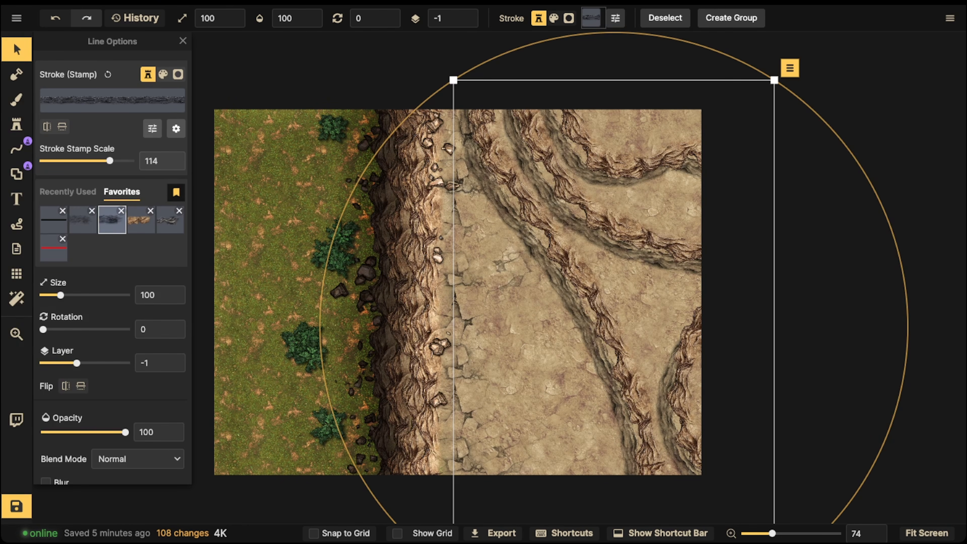
- Try the shadow lines with Clip Mask and Caps switched off in turn, restoring each option
left_click(176, 128)
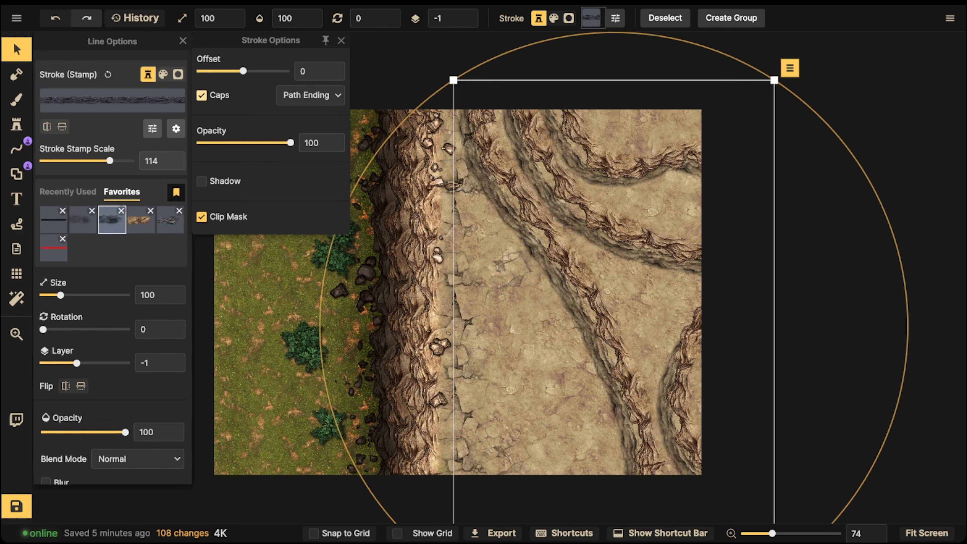
left_click(202, 216)
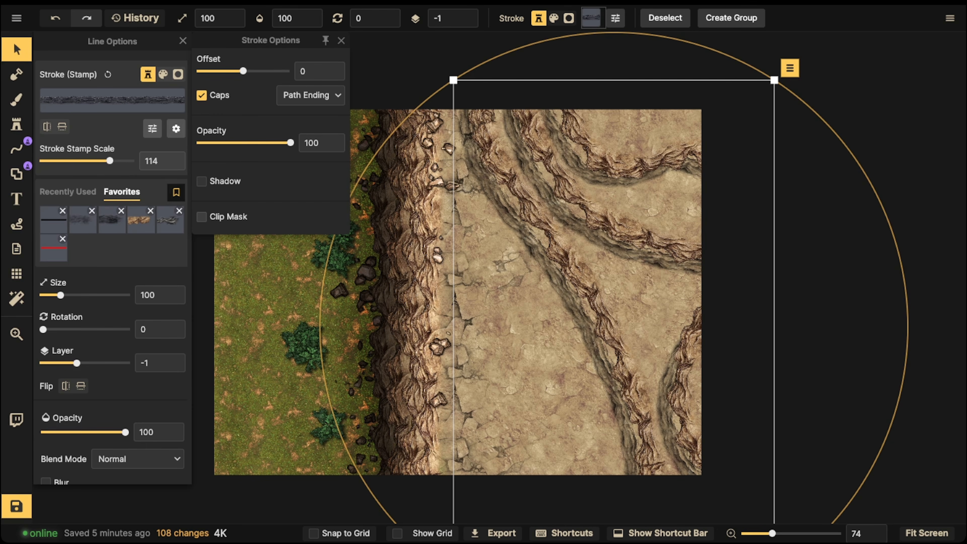
left_click(202, 217)
left_click(201, 96)
left_click(202, 96)
left_click(341, 40)
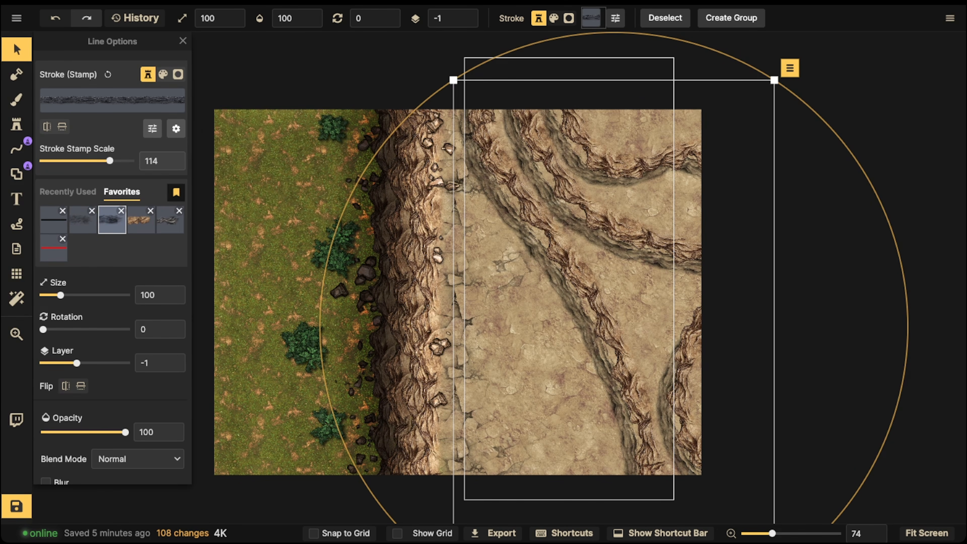
- Duplicate the shadow lines, give the copies the lighter grey shadow stroke, and offset them down-left of the cliff lines on layer -1
key("Delete")
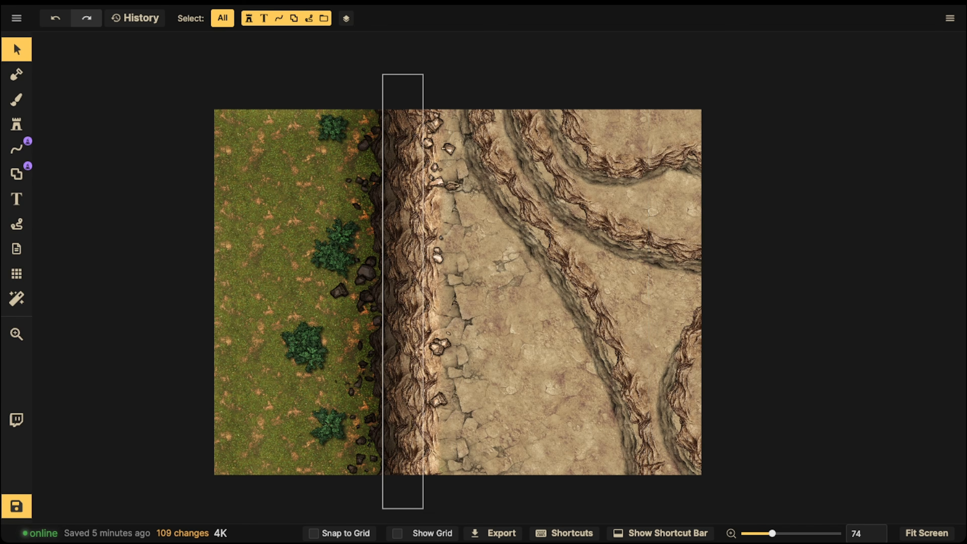
key("ctrl+z")
left_click(83, 220)
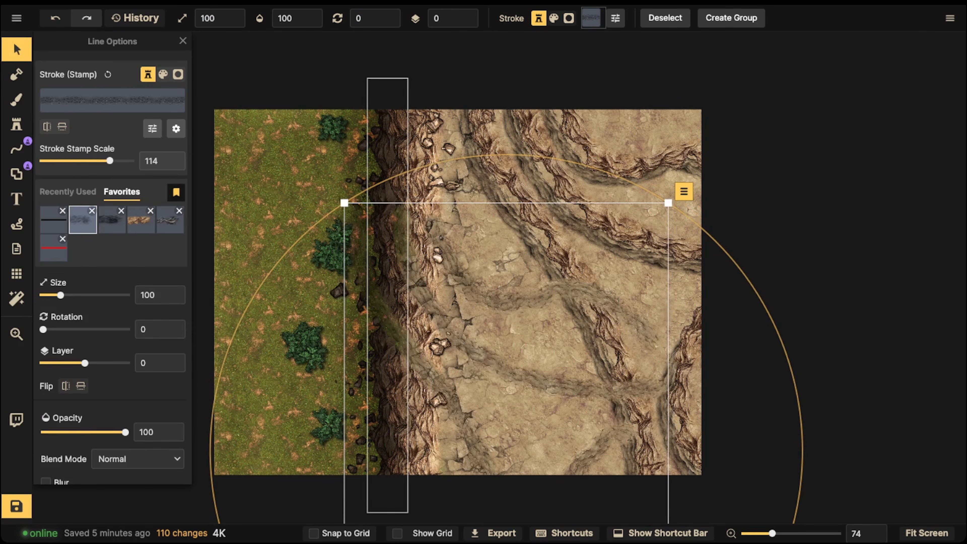
left_click(466, 23)
mouse_move(495, 303)
left_mouse_down()
mouse_move(577, 244)
mouse_move(556, 214)
left_mouse_up()
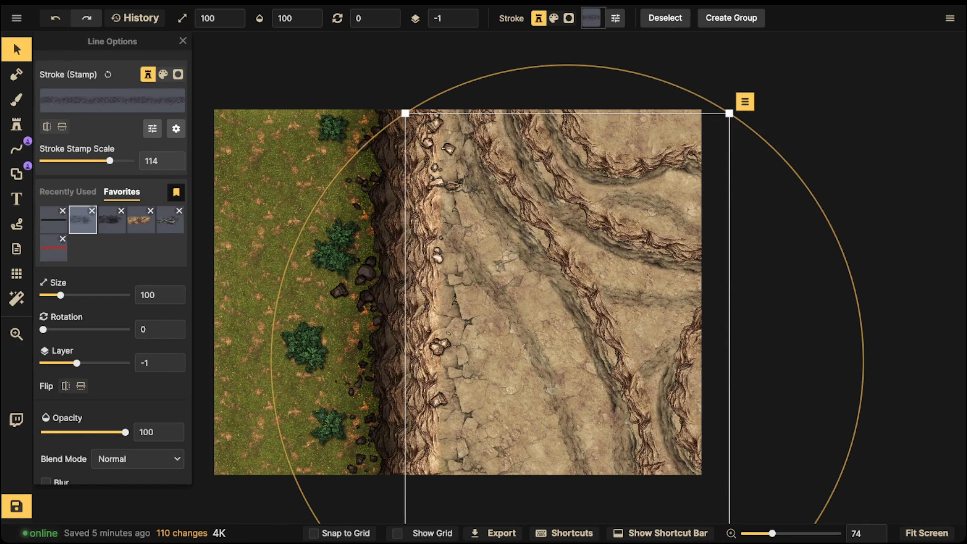
- Put the lighter grey shadow lines on layer -2 and shift them up and to the right, closer beneath the cliff lines
left_click(467, 24)
left_click_drag(506, 311, 540, 284)
key("Escape")
scroll(495, 174, "down", 3)
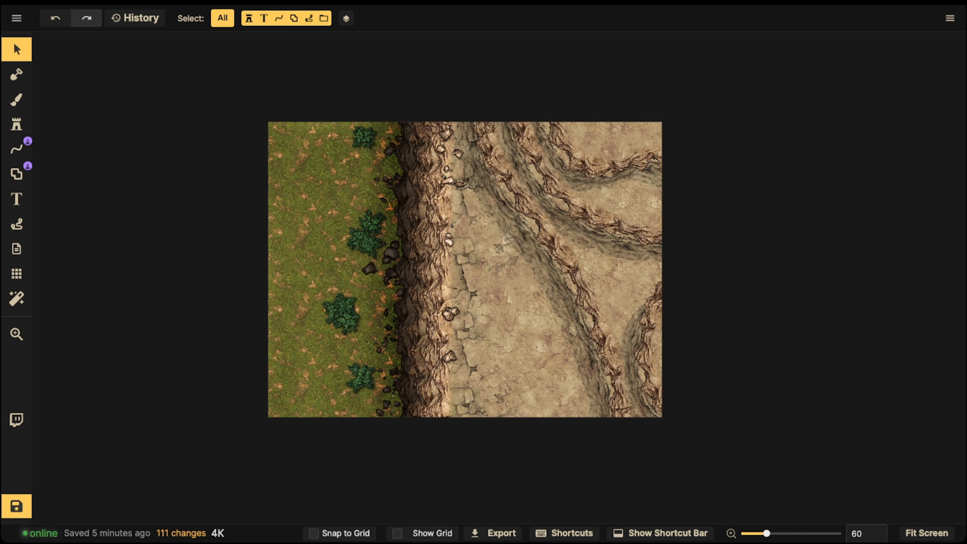
scroll(372, 211, "up", 3)
left_click_drag(552, 218, 417, 218)
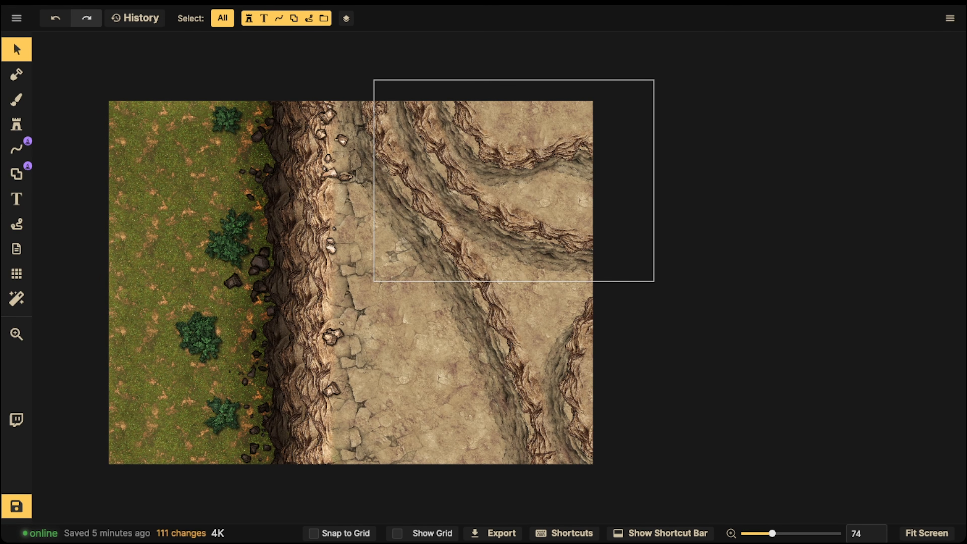
scroll(528, 397, "down", 2)
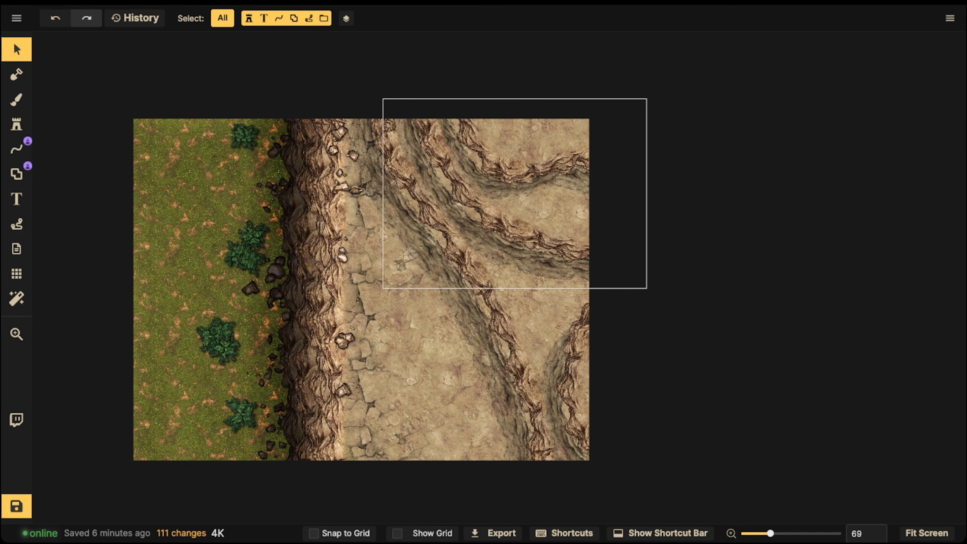
- Try a stroke brightness of 120 on the cliff line of the uppermost terrace in the map's upper-right corner
left_click(499, 187)
scroll(503, 109, "up", 6)
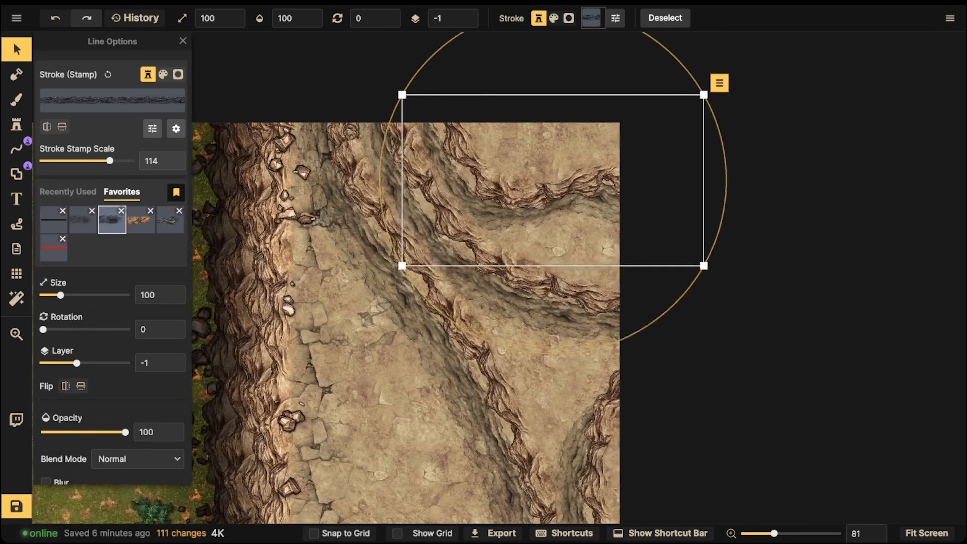
left_click(512, 204)
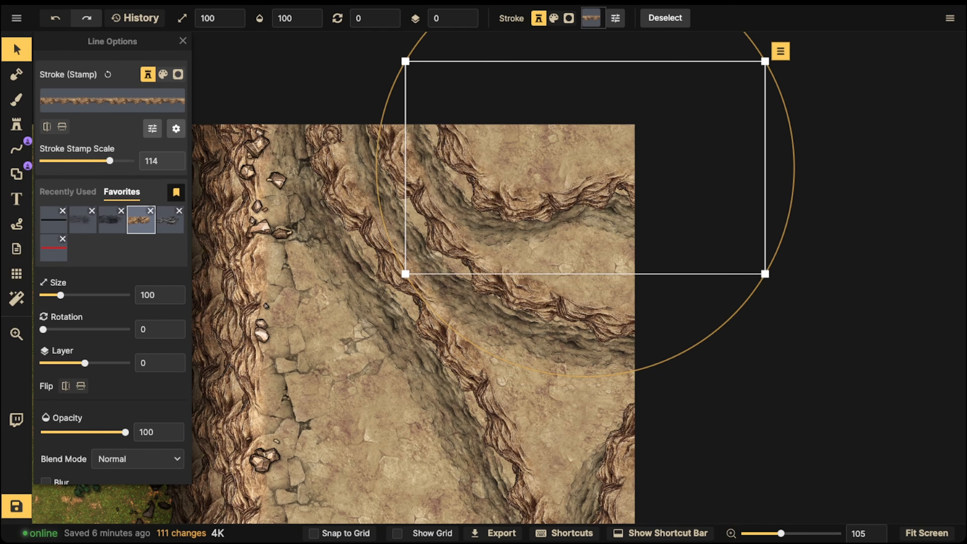
left_click(152, 128)
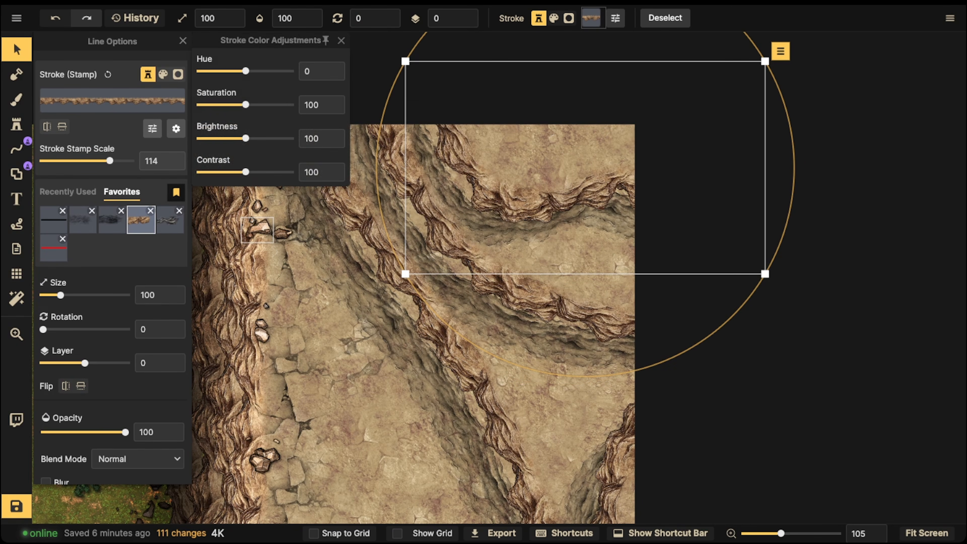
left_click_drag(246, 138, 250, 138)
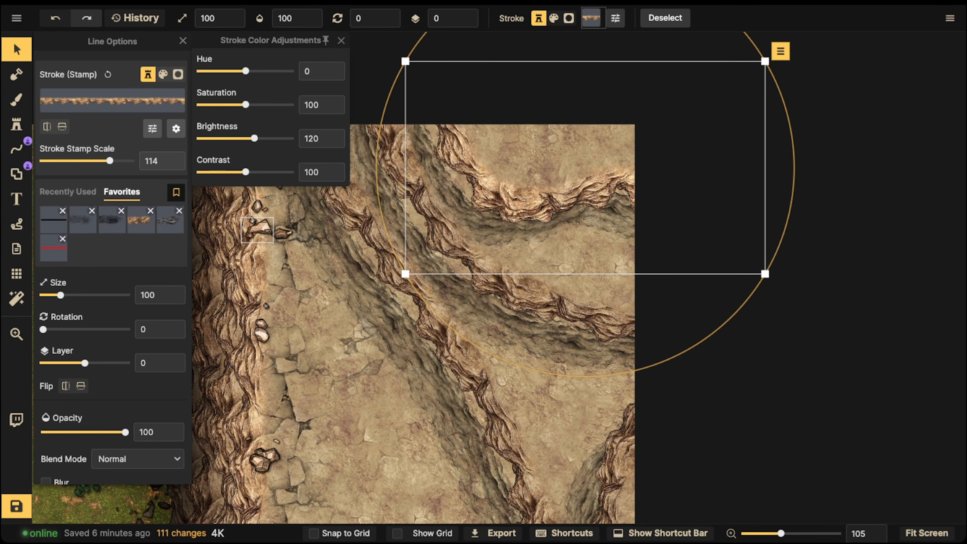
- Compare the brightened cliff line with the neighbouring terraces, and undo the brightness change
left_click(415, 244)
scroll(65, 385, "down", 1)
scroll(112, 267, "down", 2)
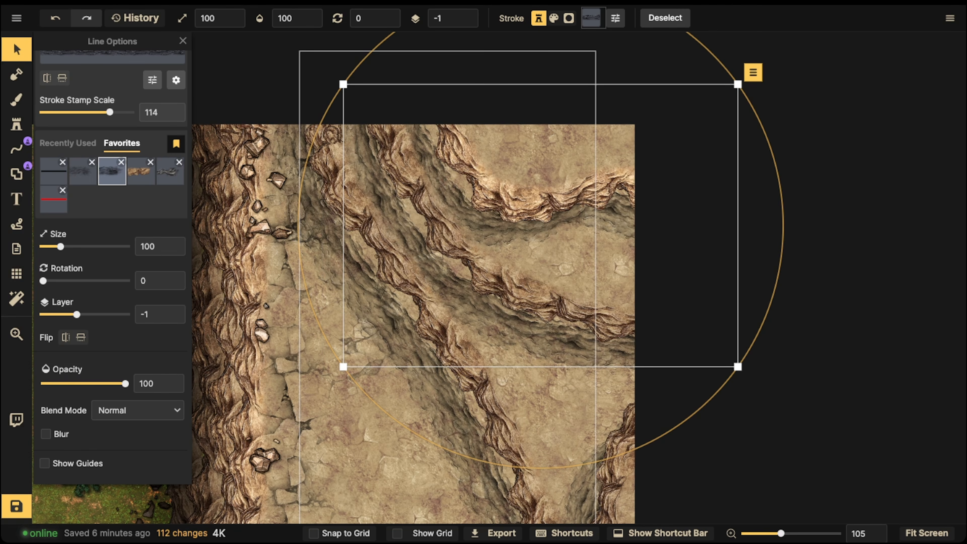
scroll(419, 267, "down", 3)
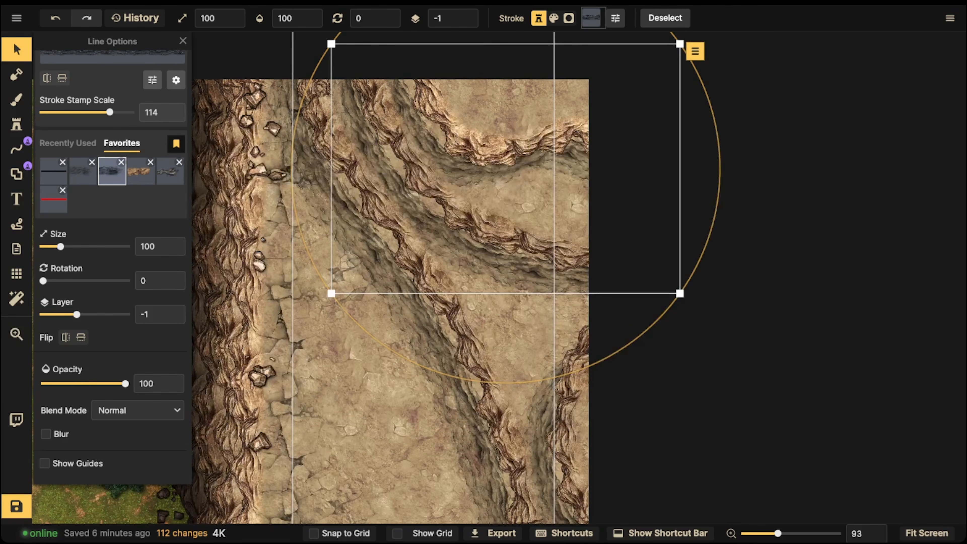
scroll(361, 199, "down", 2)
left_click_drag(361, 199, 392, 200)
key("Escape")
left_click_drag(370, 241, 375, 273)
scroll(411, 206, "down", 2)
scroll(407, 198, "down", 1)
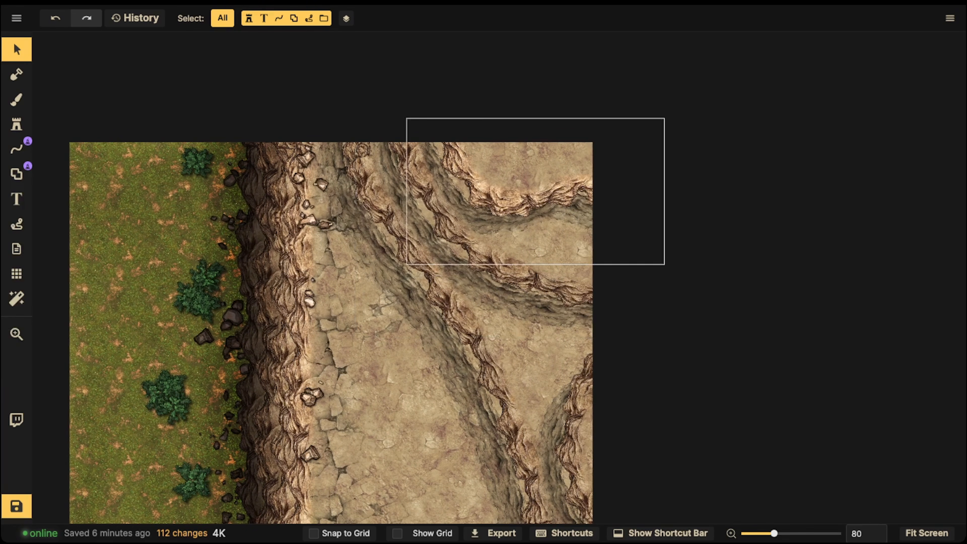
key("ctrl+z")
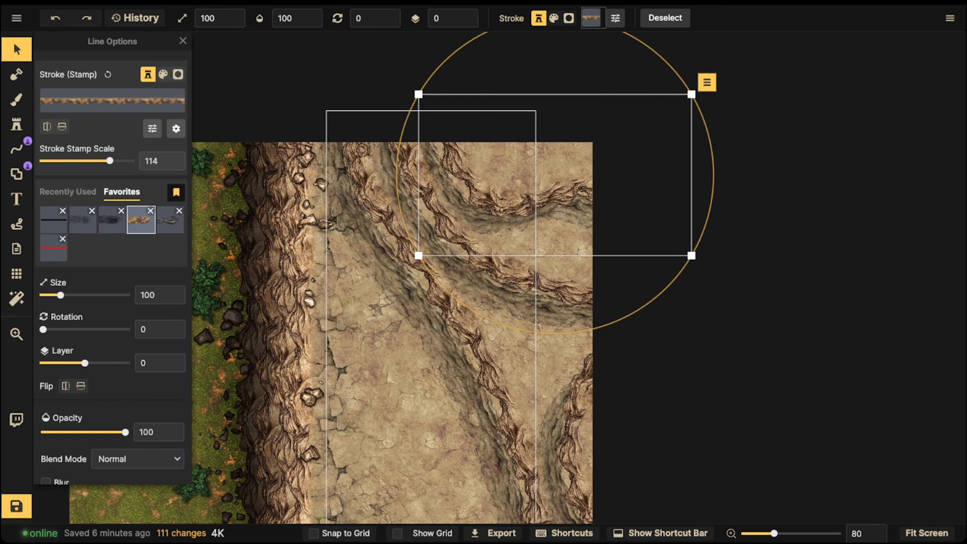
- Select the lighter shadow line of the second terrace on layer -2 and nudge it slightly, then deselect it
left_click_drag(495, 294, 498, 292)
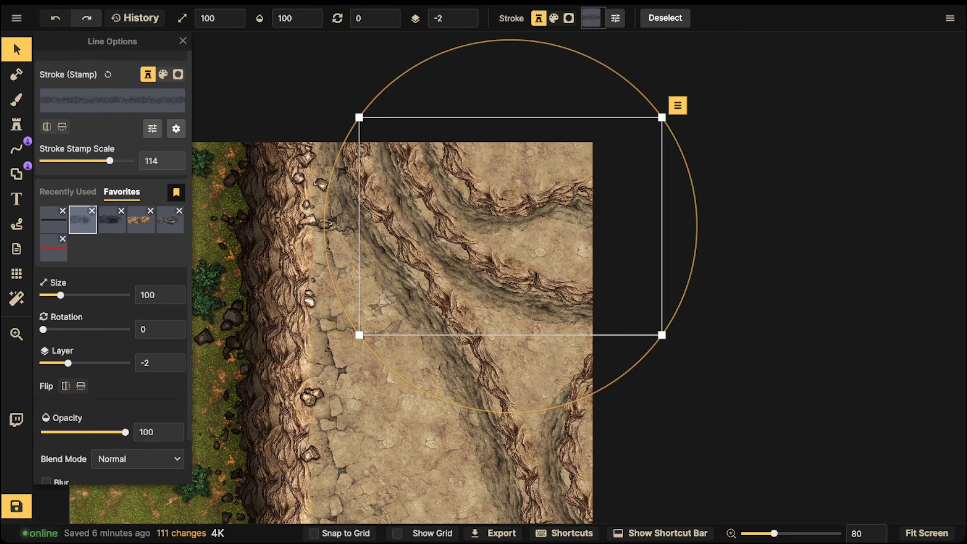
scroll(498, 291, "down", 2)
left_click_drag(498, 292, 509, 299)
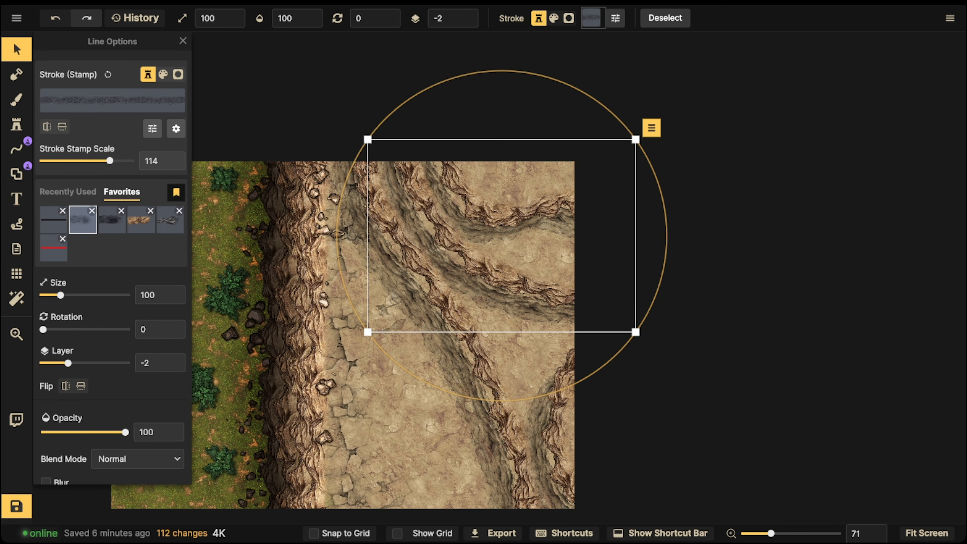
left_click_drag(473, 266, 470, 267)
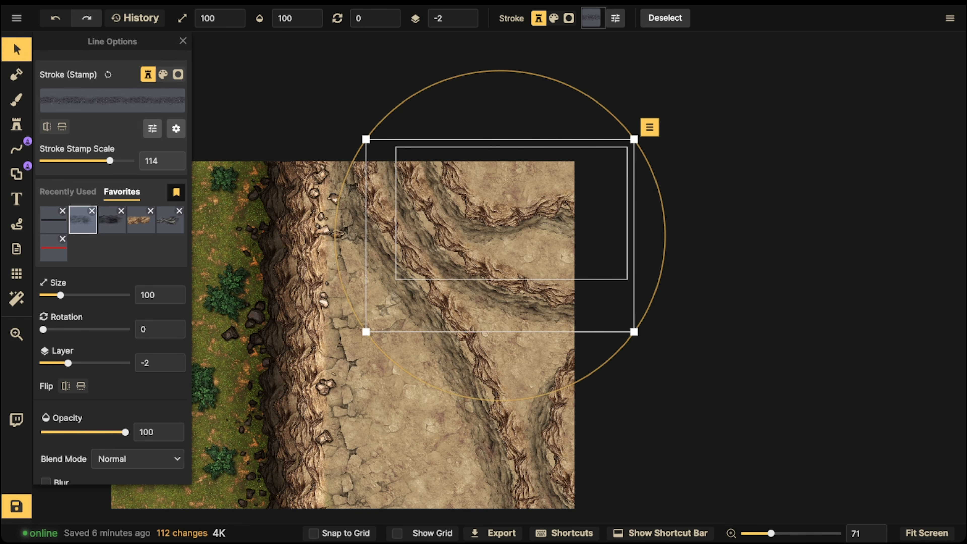
key("Escape")
- Set up the brush to paint solid black on the Top layer at opacity 30
left_click(17, 99)
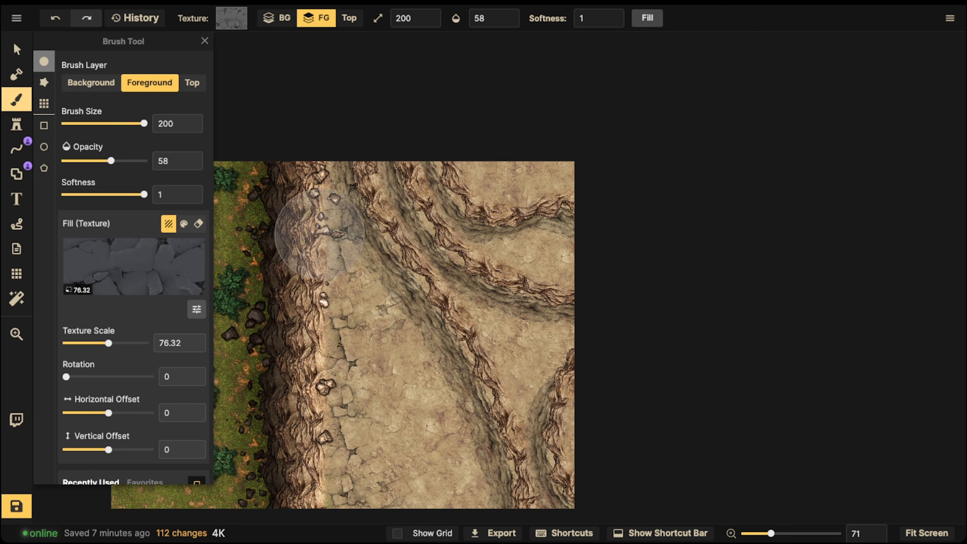
left_click(193, 83)
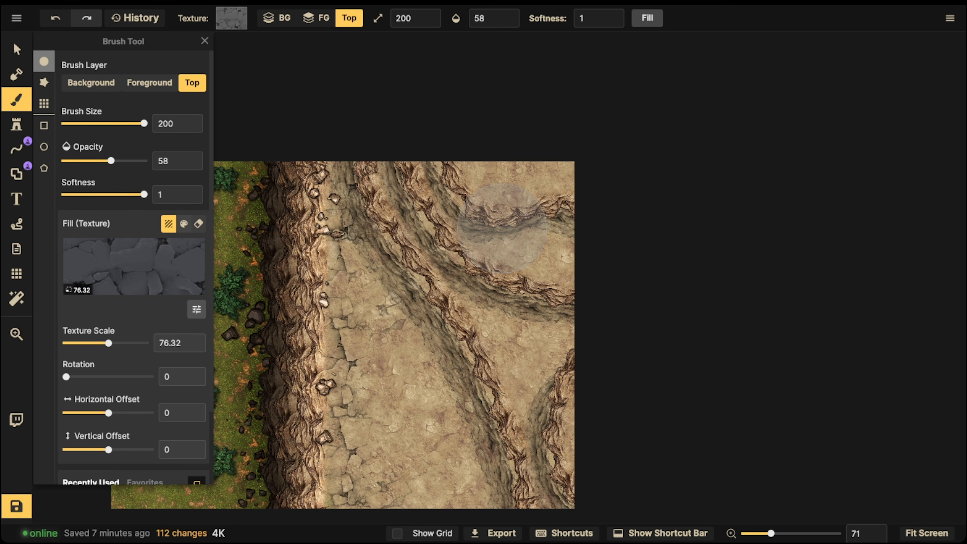
left_click(198, 223)
left_click(183, 223)
key("bracketleft")
key("bracketleft")
key("bracketleft")
left_click(473, 18)
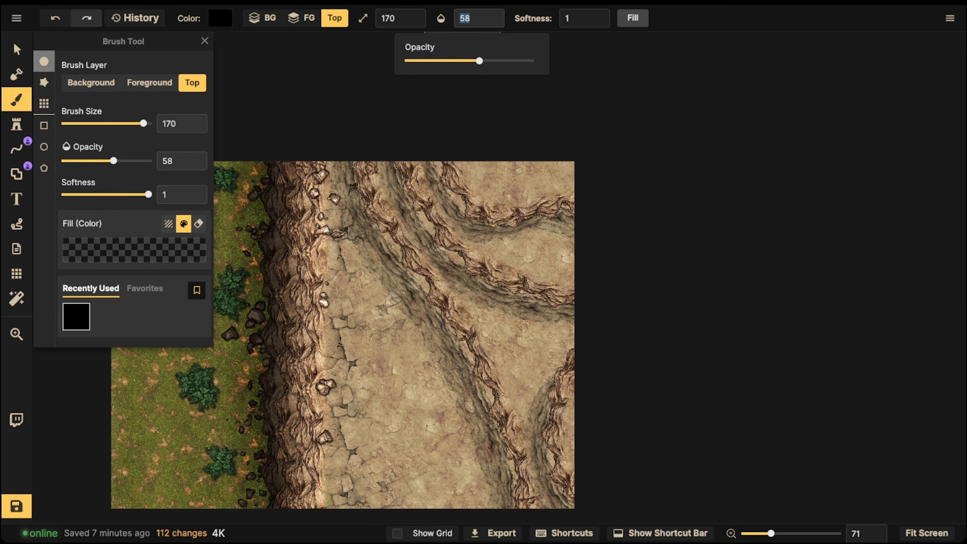
type("28")
key("Up")
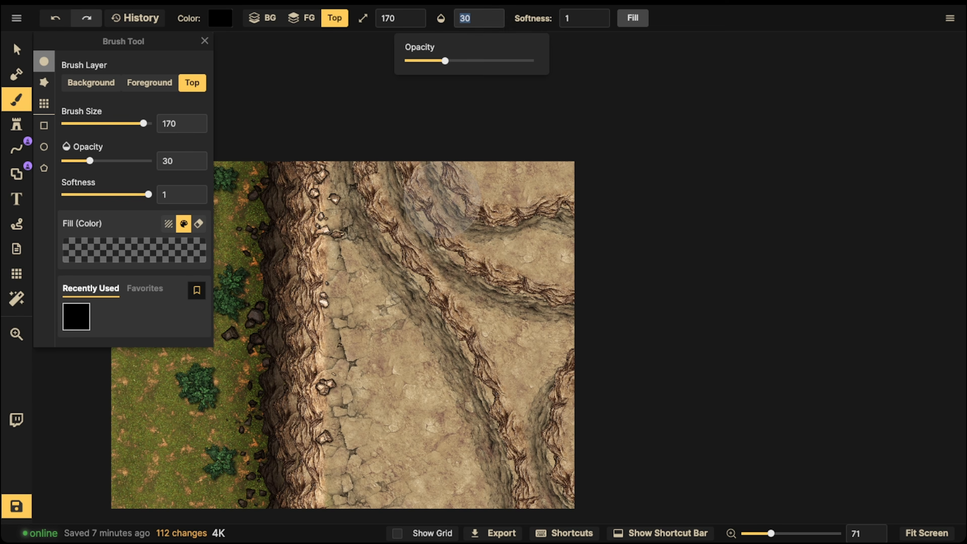
- Reduce the brush size to 90 and paint soft black shading along the bases of the terrace cliff lines
key("bracketleft")
key("bracketleft")
key("bracketleft")
key("bracketleft")
key("bracketleft")
key("bracketleft")
key("bracketleft")
key("bracketleft")
key("space")
left_click_drag(463, 280, 520, 185)
left_click_drag(406, 85, 410, 144)
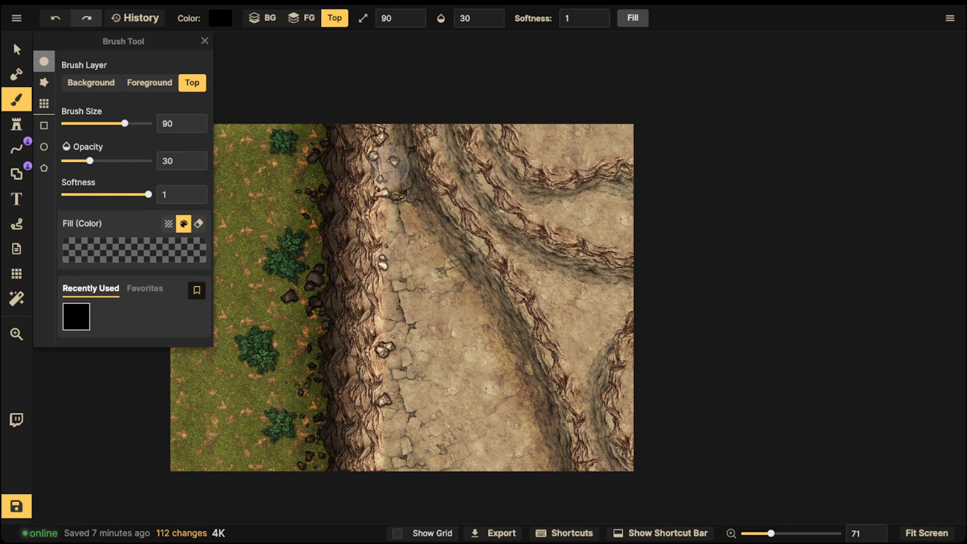
mouse_move(447, 111)
left_mouse_down()
mouse_move(457, 167)
mouse_move(639, 299)
left_mouse_up()
mouse_move(489, 113)
left_mouse_down()
mouse_move(509, 180)
mouse_move(658, 221)
left_mouse_up()
mouse_move(603, 327)
left_mouse_down()
mouse_move(613, 470)
mouse_move(599, 362)
mouse_move(585, 367)
mouse_move(596, 426)
mouse_move(637, 298)
left_mouse_up()
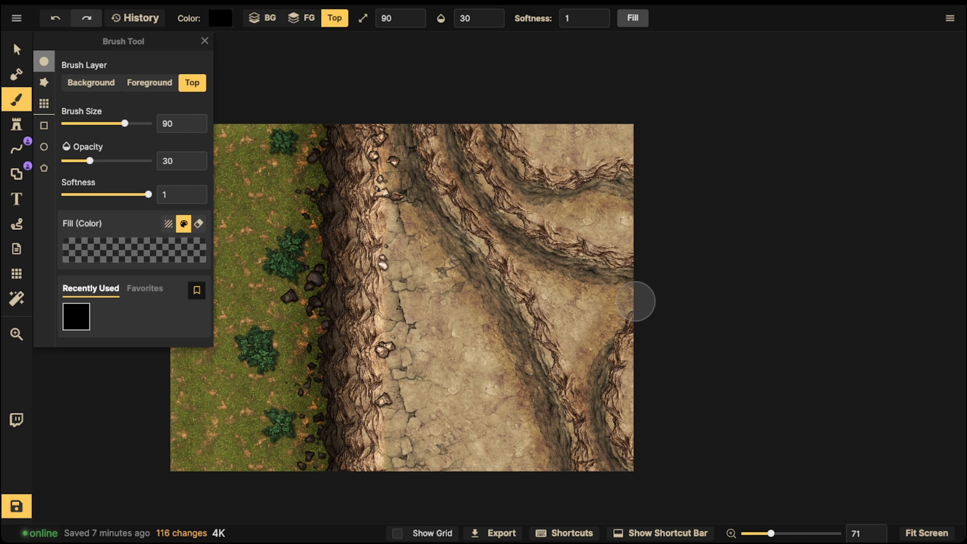
- Paint narrower, darker shading close against the terrace cliff lines with a size 40 brush at opacity 51
left_click(498, 14)
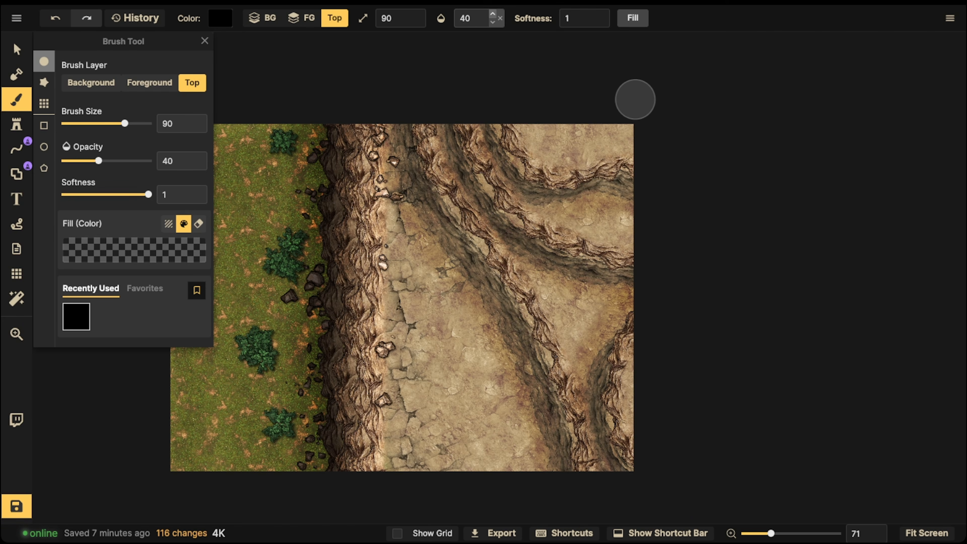
left_click(492, 14)
key("s")
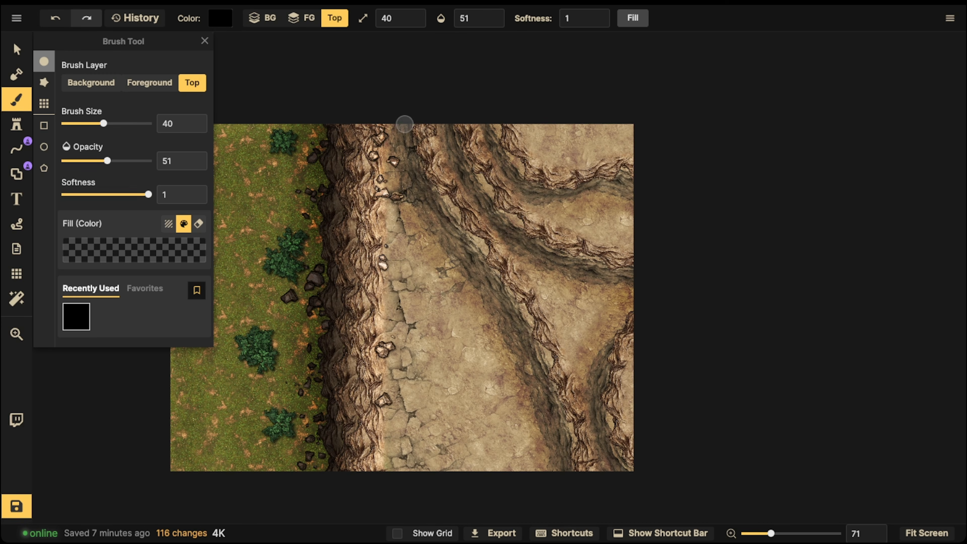
mouse_move(426, 186)
left_mouse_down()
mouse_move(523, 299)
mouse_move(576, 470)
left_mouse_up()
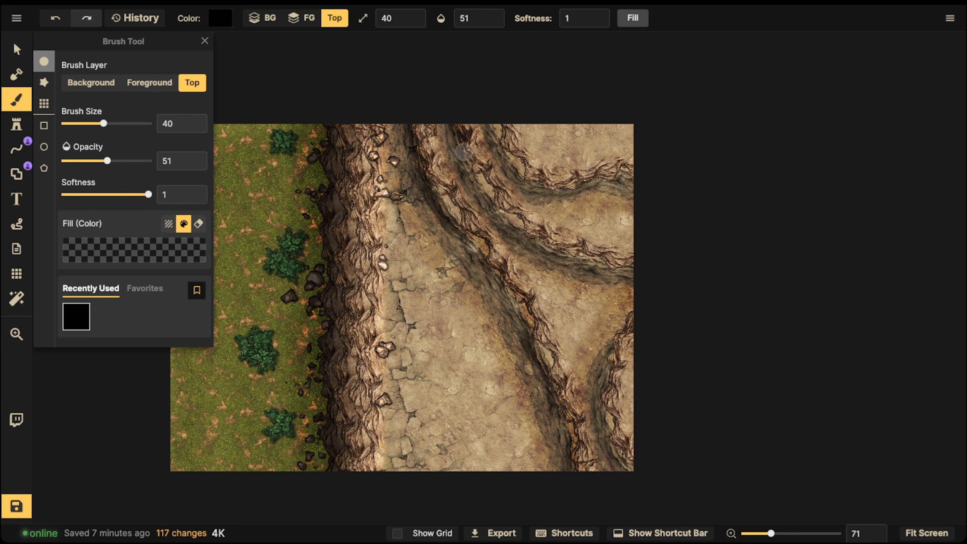
mouse_move(518, 221)
left_mouse_down()
mouse_move(570, 255)
mouse_move(628, 271)
left_mouse_up()
mouse_move(631, 182)
left_mouse_down()
mouse_move(572, 191)
mouse_move(522, 178)
mouse_move(485, 117)
left_mouse_up()
mouse_move(640, 306)
left_mouse_down()
mouse_move(616, 334)
mouse_move(600, 402)
mouse_move(605, 445)
mouse_move(636, 480)
left_mouse_up()
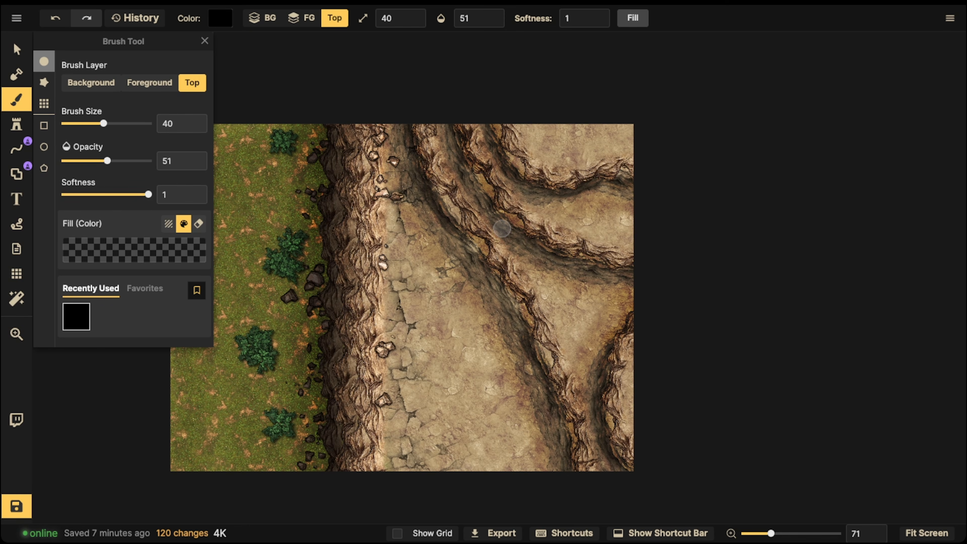
- Paint the cracked stone texture onto the raised terraces on the Foreground layer with a size 80 brush
left_click(149, 83)
left_click(91, 83)
left_click(149, 82)
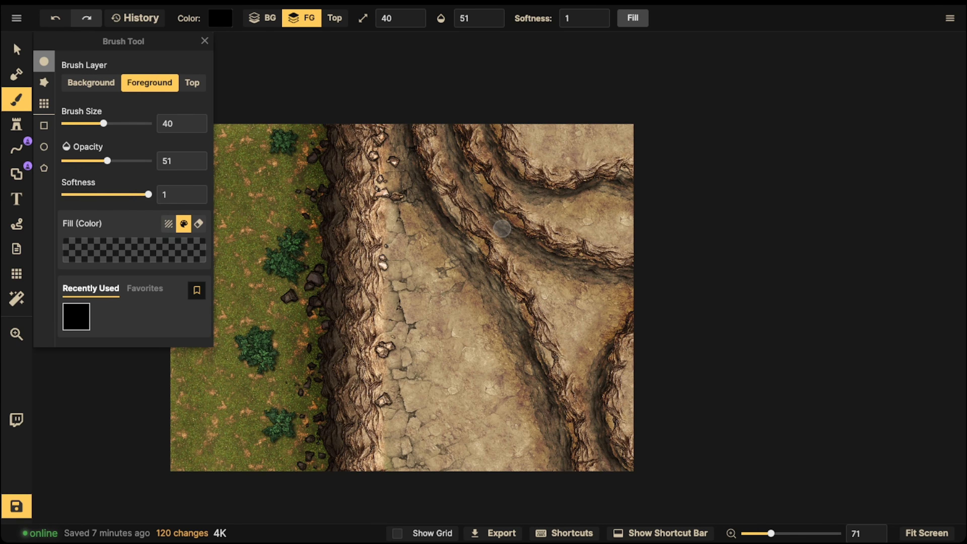
left_click(168, 224)
key("bracketright")
key("bracketright")
key("bracketright")
key("bracketright")
mouse_move(531, 284)
left_mouse_down()
mouse_move(545, 301)
mouse_move(563, 316)
mouse_move(575, 354)
mouse_move(575, 415)
mouse_move(579, 389)
mouse_move(614, 374)
mouse_move(636, 403)
left_mouse_up()
mouse_move(592, 189)
left_mouse_down()
mouse_move(539, 239)
mouse_move(565, 220)
mouse_move(537, 220)
mouse_move(592, 223)
mouse_move(596, 234)
mouse_move(640, 217)
mouse_move(627, 253)
mouse_move(649, 242)
mouse_move(530, 169)
mouse_move(522, 132)
mouse_move(581, 157)
mouse_move(570, 172)
mouse_move(633, 131)
left_mouse_up()
left_click(632, 131)
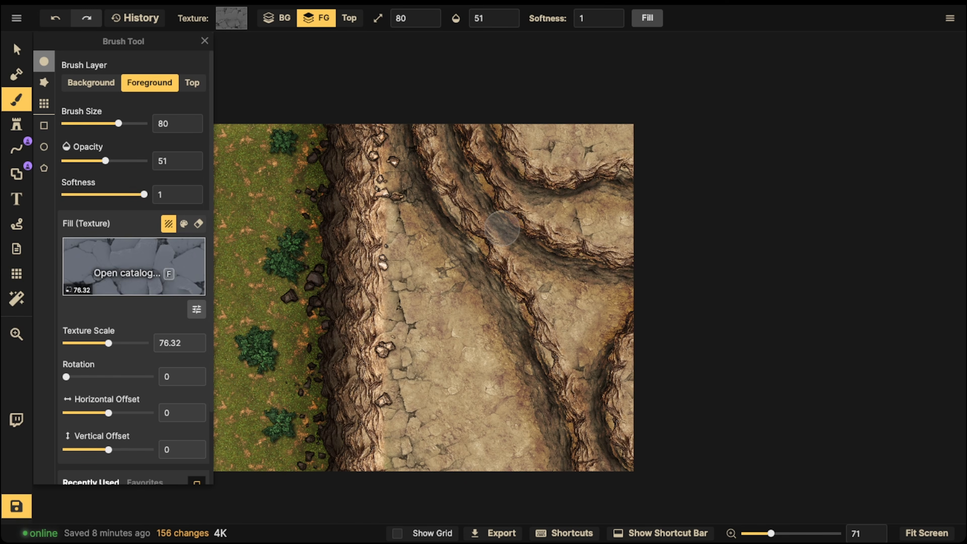
- Paint an oval shape on the open ground beside the main cliff using the Shape brush at size 100 with the brown cliff stroke
left_click(16, 174)
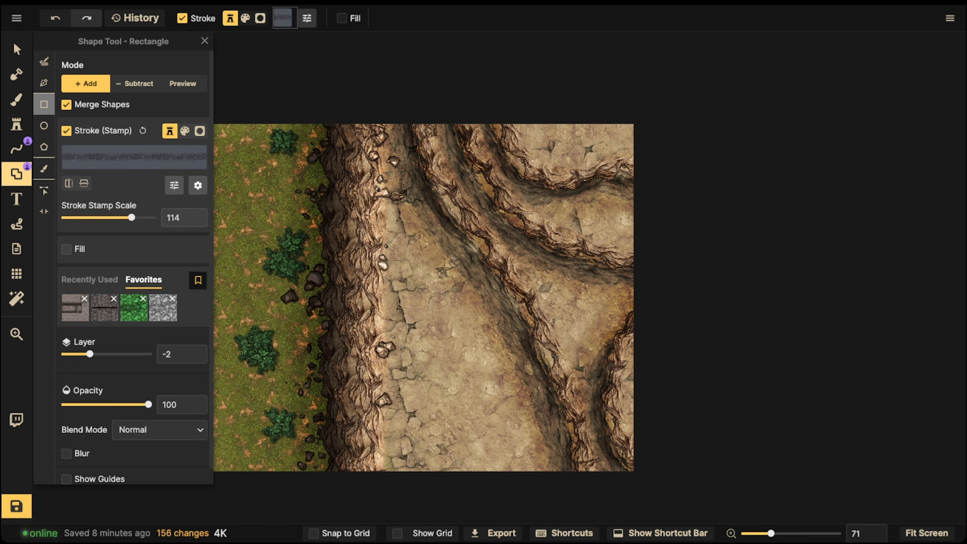
left_click(44, 168)
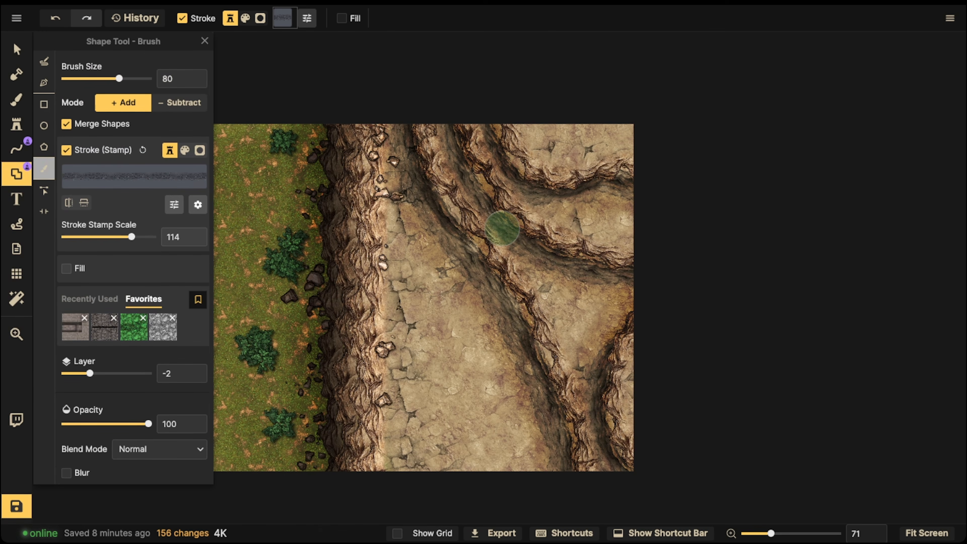
left_click(90, 299)
left_click(75, 327)
key("bracketright")
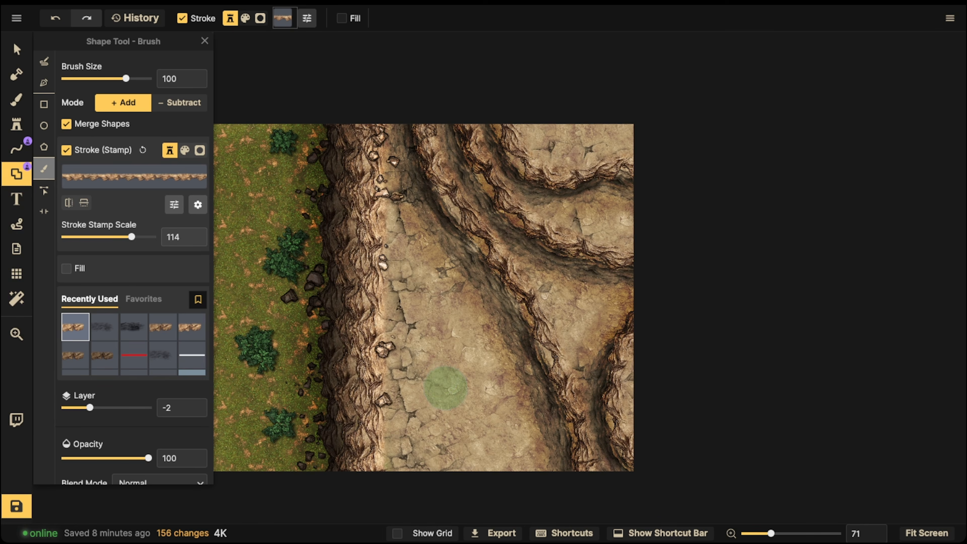
mouse_move(451, 387)
left_mouse_down()
mouse_move(442, 396)
mouse_move(472, 431)
mouse_move(474, 381)
mouse_move(440, 385)
mouse_move(465, 369)
mouse_move(452, 377)
left_mouse_up()
- Flip the oval's cliff stroke vertically, rotate the shape 180 degrees, and move it slightly down
left_click(16, 49)
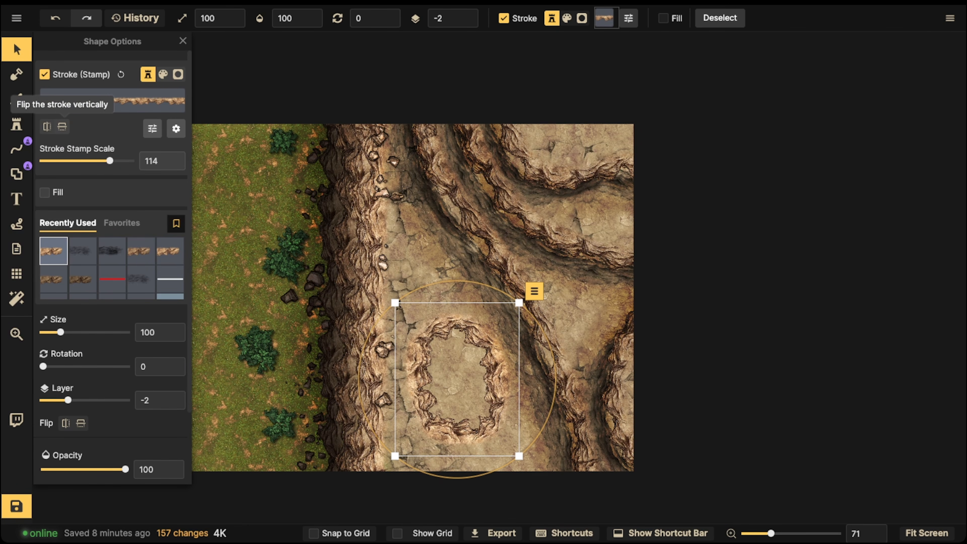
left_click(62, 126)
left_click_drag(457, 387, 460, 394)
scroll(459, 394, "down", 1)
scroll(457, 396, "up", 5)
scroll(457, 396, "up", 8)
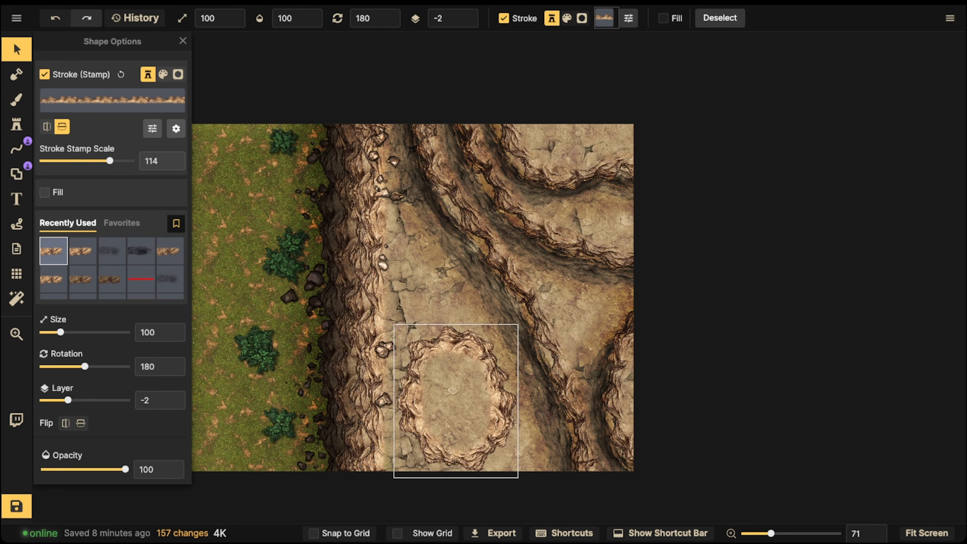
- Dab the tan ground texture inside the oval on the Foreground layer with a size 110 brush, and raise the brush opacity to 100
left_click(16, 99)
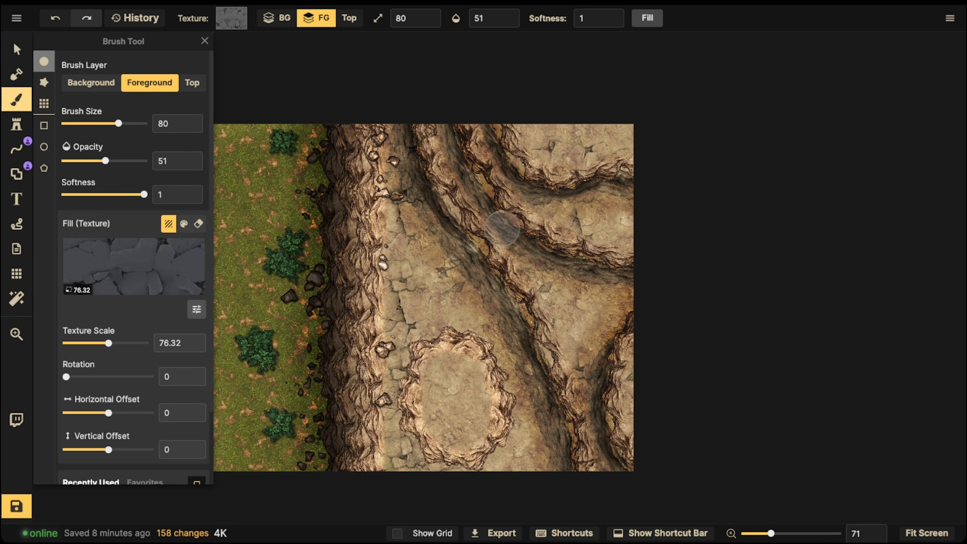
scroll(134, 267, "down", 3)
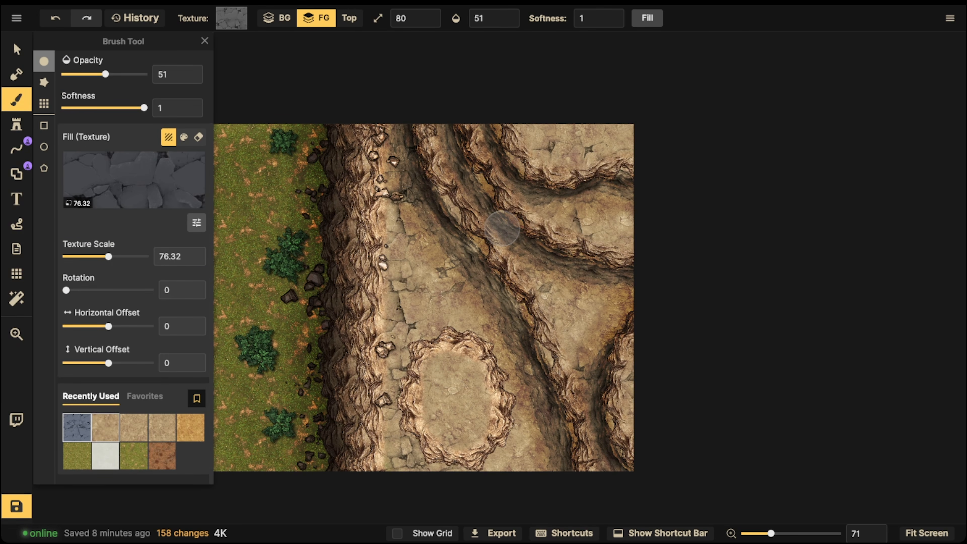
left_click(105, 427)
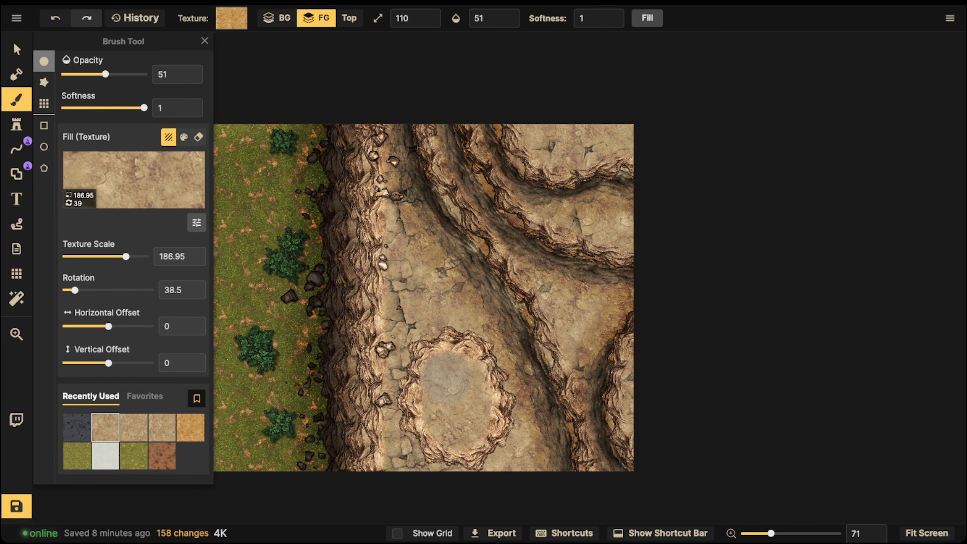
left_click(447, 378)
mouse_move(495, 18)
left_click_drag(489, 43, 514, 43)
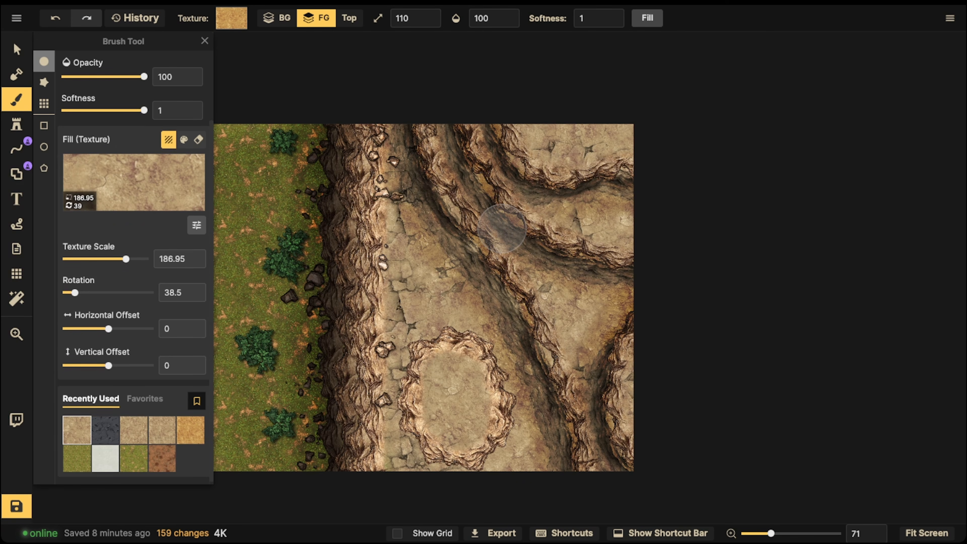
- Raise the tan texture's brightness slightly and paint it over the oval's interior at size 110 and opacity 100
scroll(179, 123, "up", 2)
scroll(181, 334, "down", 2)
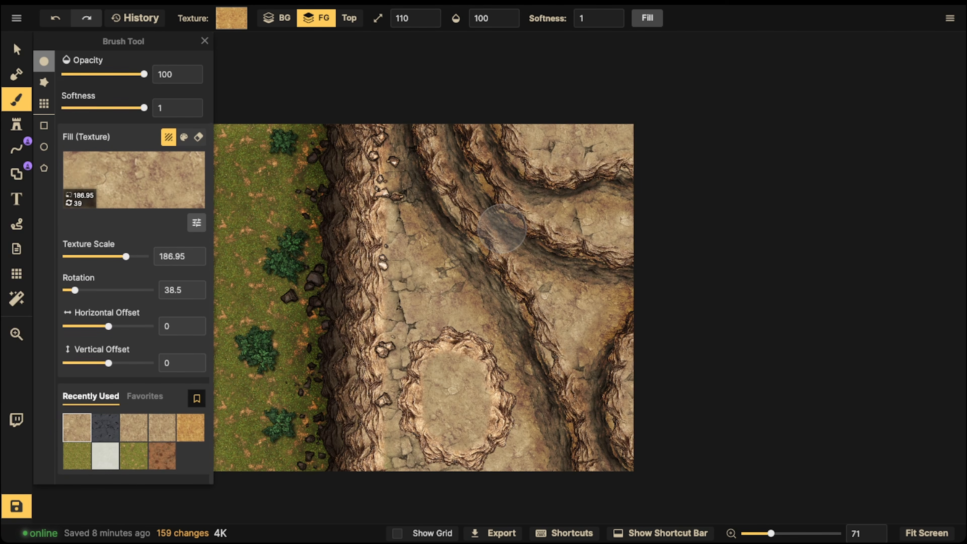
left_click(197, 223)
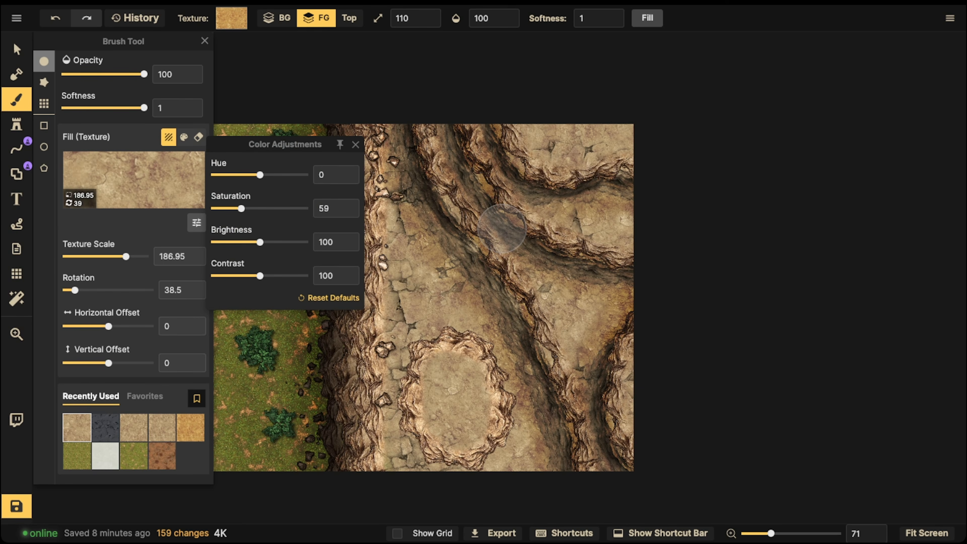
left_click_drag(260, 242, 262, 243)
left_click(469, 393)
left_click(455, 368)
left_click(446, 413)
left_click(454, 427)
left_click(459, 381)
left_click(470, 396)
left_click(475, 385)
left_click(455, 381)
left_click(439, 383)
left_click(421, 375)
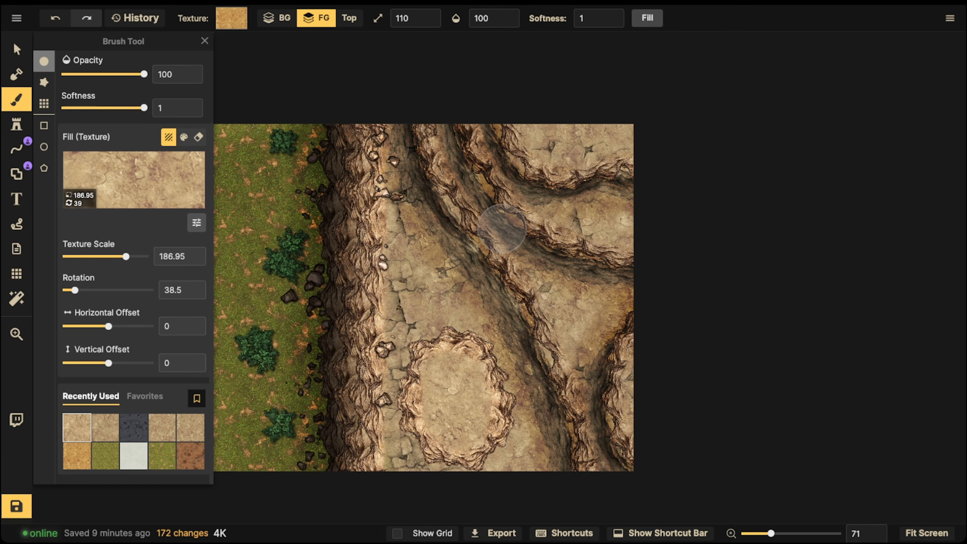
- Paint a soft black shadow around the oval's upper and right edges with a size 80 color brush at opacity 34
left_click(183, 137)
key("bracketleft")
key("bracketleft")
key("bracketleft")
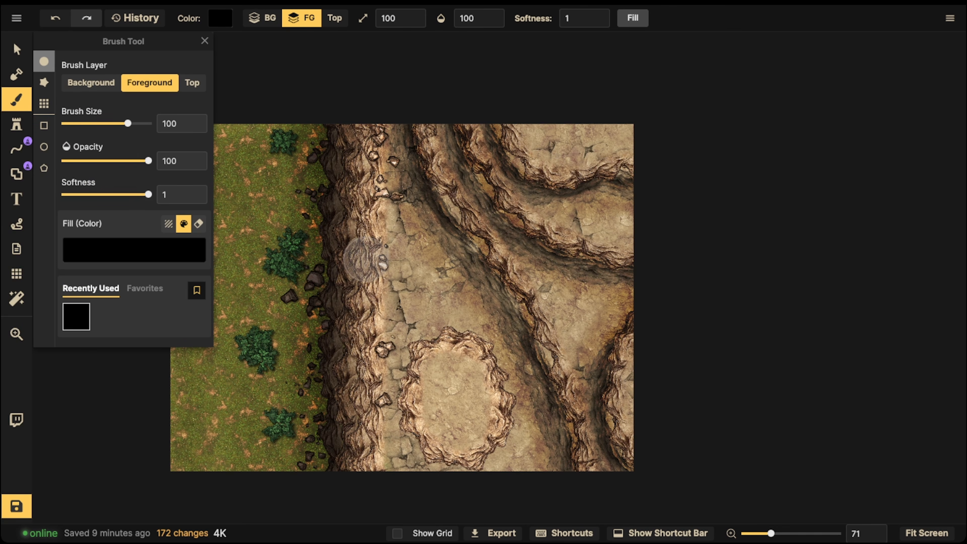
left_click(472, 18)
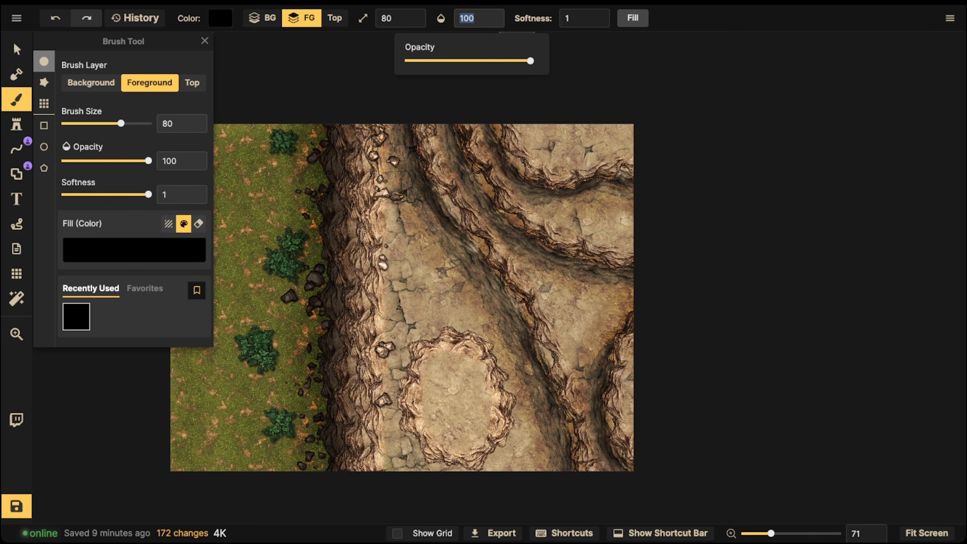
type("34")
mouse_move(428, 333)
left_mouse_down()
mouse_move(399, 351)
mouse_move(404, 428)
mouse_move(433, 472)
mouse_move(446, 344)
mouse_move(422, 331)
mouse_move(503, 351)
mouse_move(517, 415)
mouse_move(484, 443)
mouse_move(523, 427)
mouse_move(511, 351)
mouse_move(519, 365)
mouse_move(524, 399)
mouse_move(495, 343)
mouse_move(518, 376)
mouse_move(507, 347)
mouse_move(512, 366)
mouse_move(474, 336)
mouse_move(531, 393)
mouse_move(536, 416)
mouse_move(500, 330)
left_mouse_up()
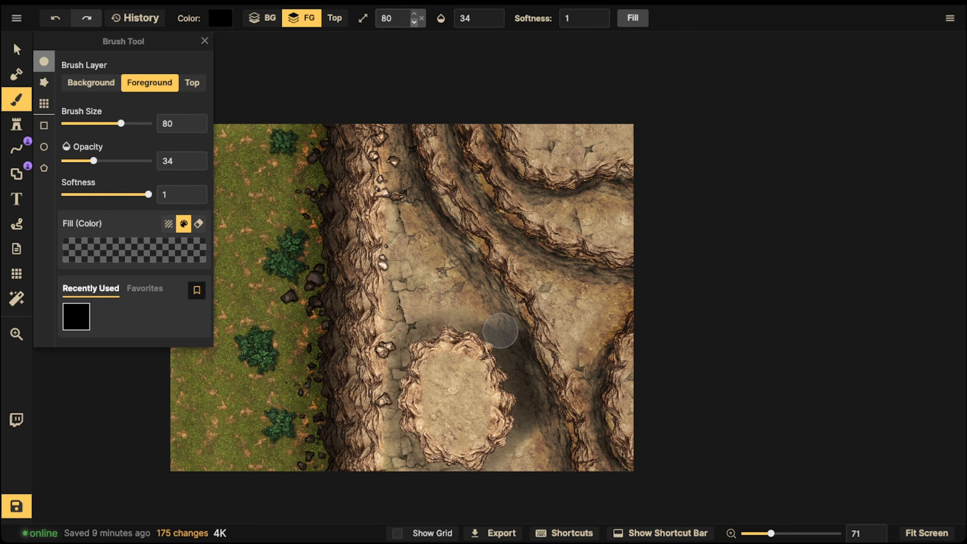
- Paint narrower black shading close against the oval's cliff edge with a size 39 brush at opacity 34
left_click(414, 24)
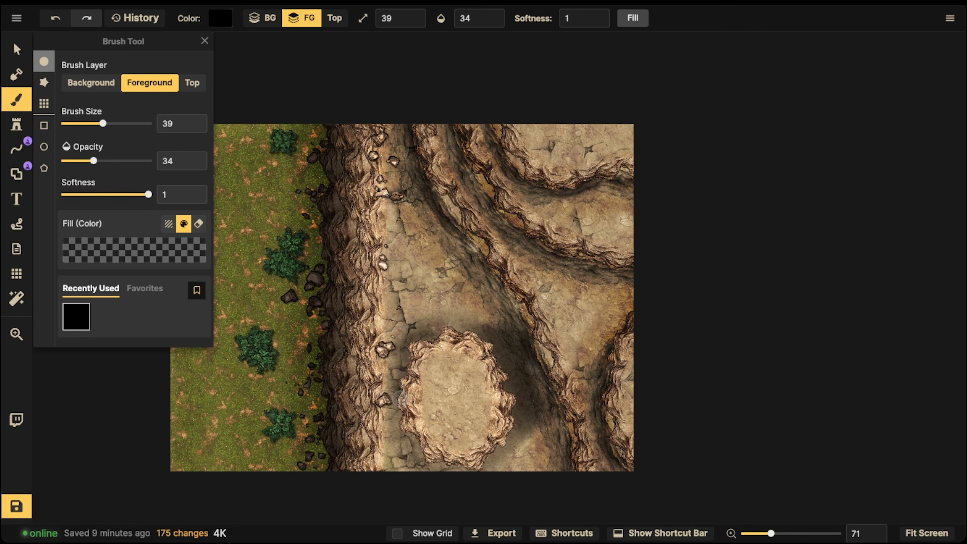
left_click_drag(456, 327, 434, 329)
left_click_drag(511, 437, 463, 474)
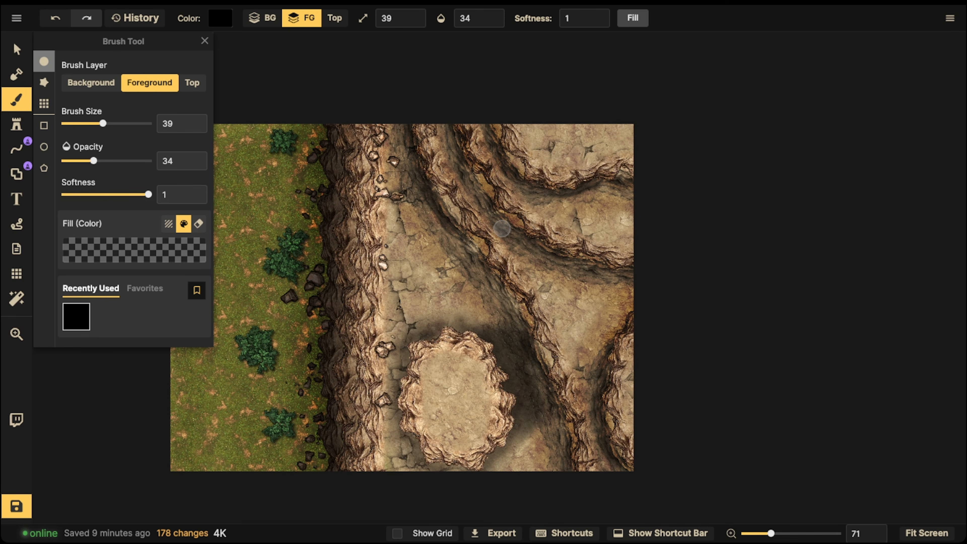
- Paint the cracked stone texture onto the oval's interior with a size 49 brush at opacity 34
left_click(145, 288)
left_click(91, 289)
left_click(169, 223)
left_click_drag(101, 123, 106, 123)
scroll(133, 266, "down", 2)
left_click(134, 427)
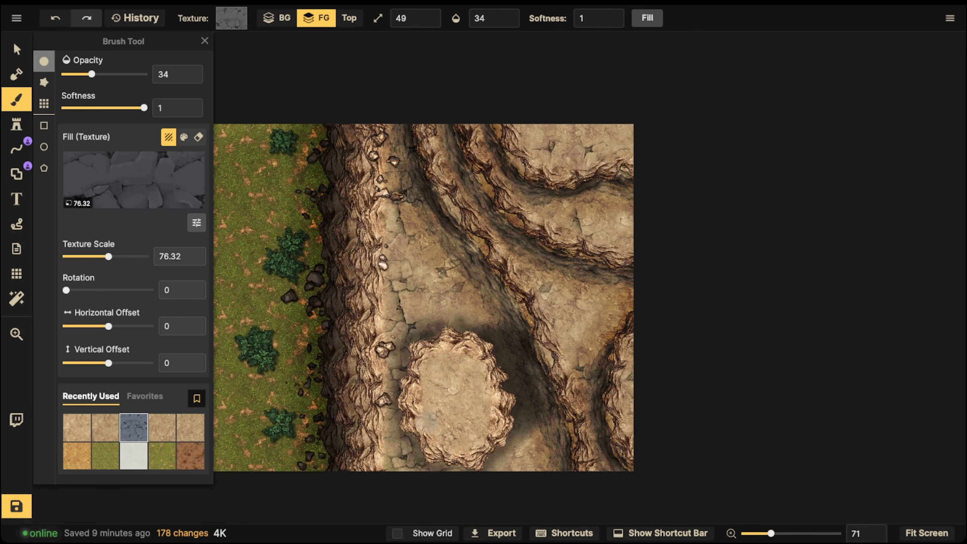
left_click(442, 377)
left_click(427, 411)
left_click(428, 437)
left_click(453, 434)
left_click(441, 359)
left_click(442, 359)
left_click(444, 362)
- Enlarge the brush to size 109 and add more cracked stone texture across the oval's interior
key("bracketright")
key("bracketright")
key("bracketright")
left_click(432, 370)
left_click(455, 400)
left_click(457, 408)
left_click(435, 438)
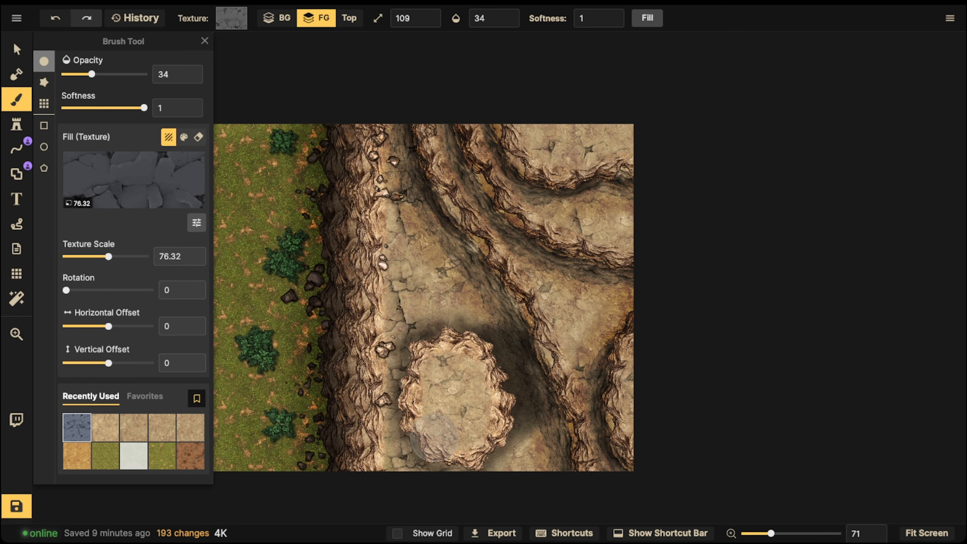
- Switch to the selection tool, bring the whole map into view, and save the map
left_click(16, 49)
scroll(358, 235, "down", 3)
key("space")
left_click_drag(358, 234, 414, 232)
left_click(16, 506)
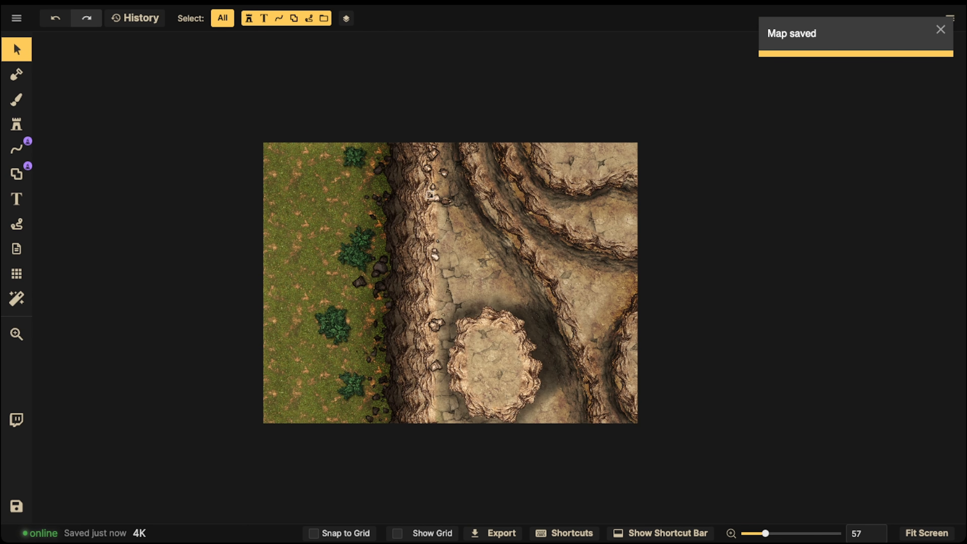
left_click(422, 197)
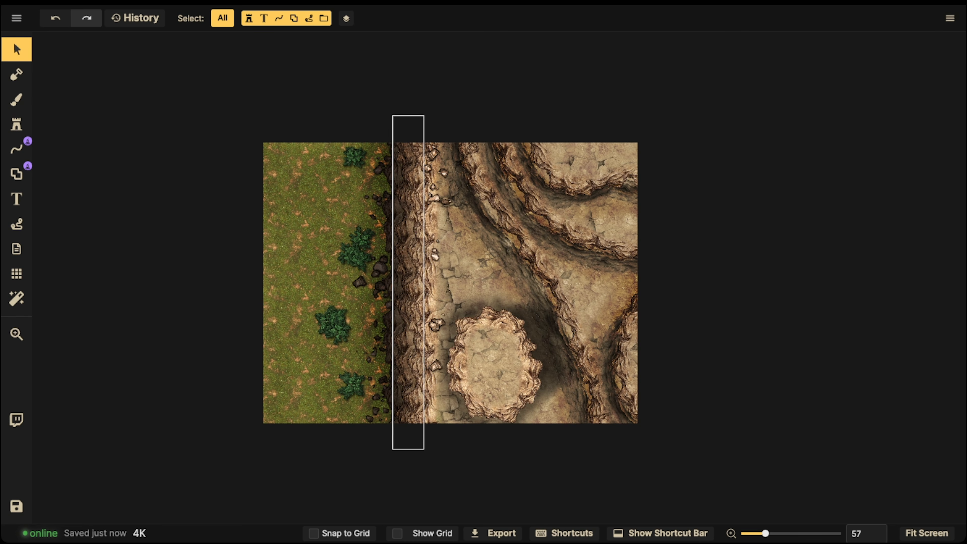
key("space")
left_click_drag(514, 263, 478, 226)
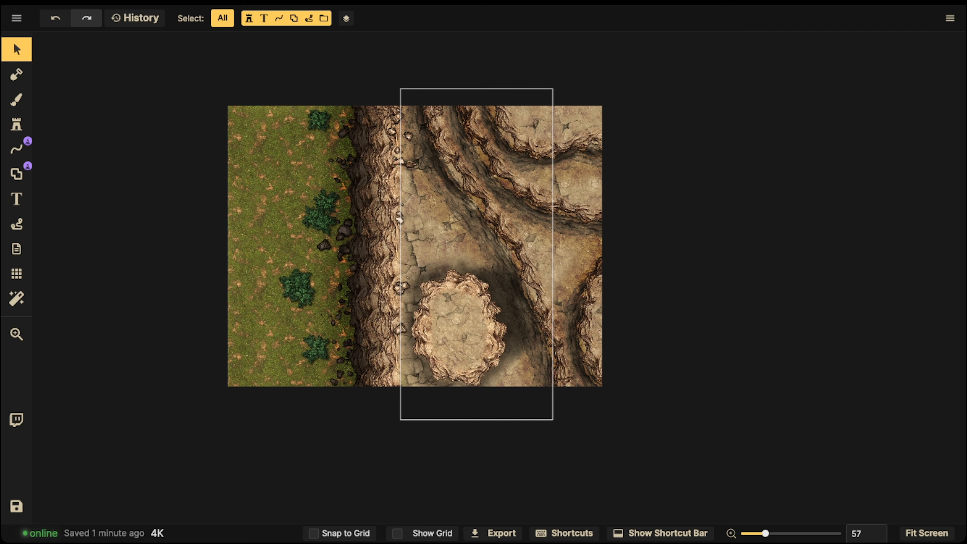
scroll(485, 314, "up", 5)
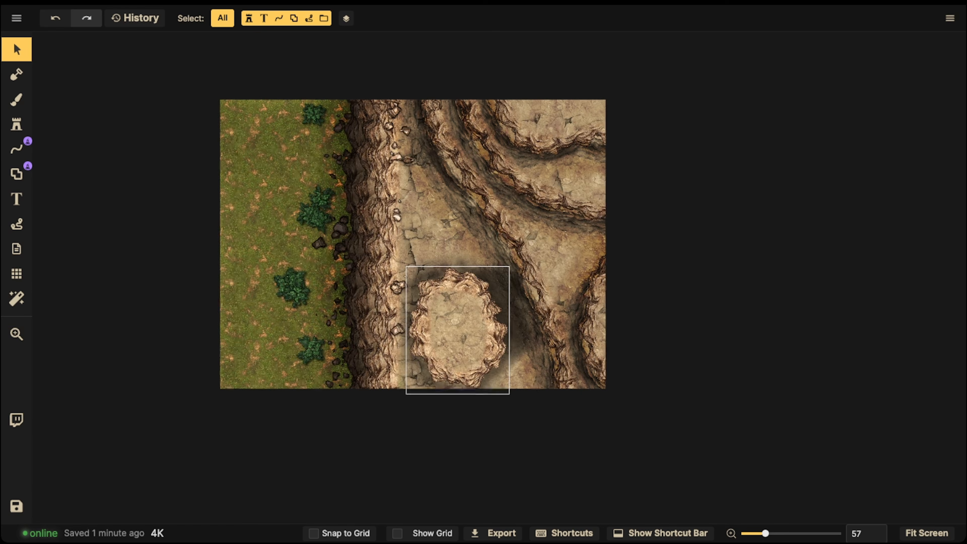
left_click_drag(485, 314, 506, 330)
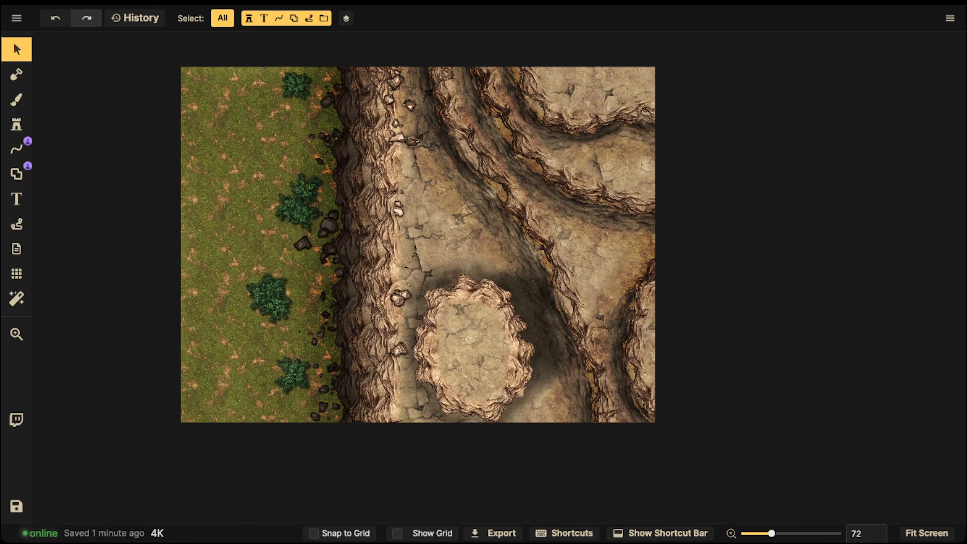
- Activate the Stamp tool with the green bush stamp at scale 40 and random stamps enabled
left_click(302, 213)
left_click(16, 125)
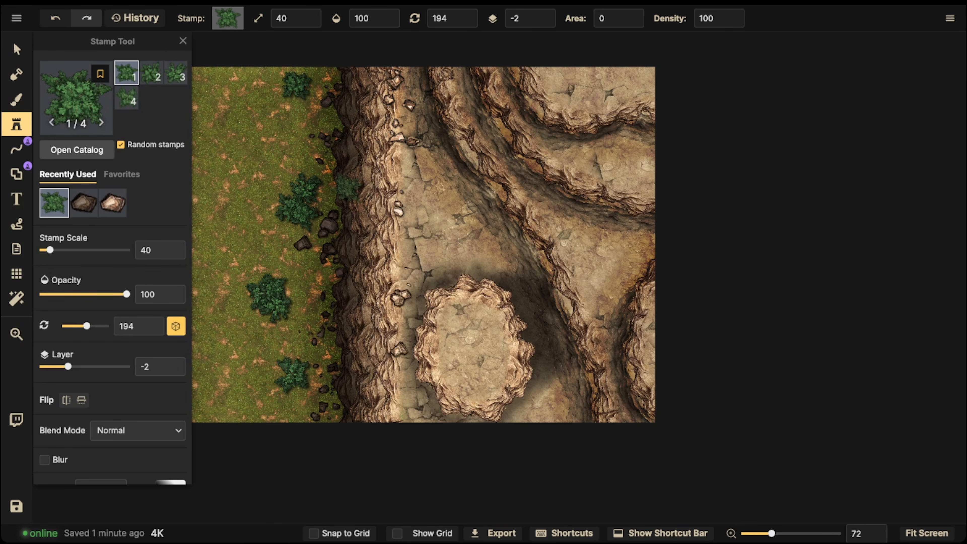
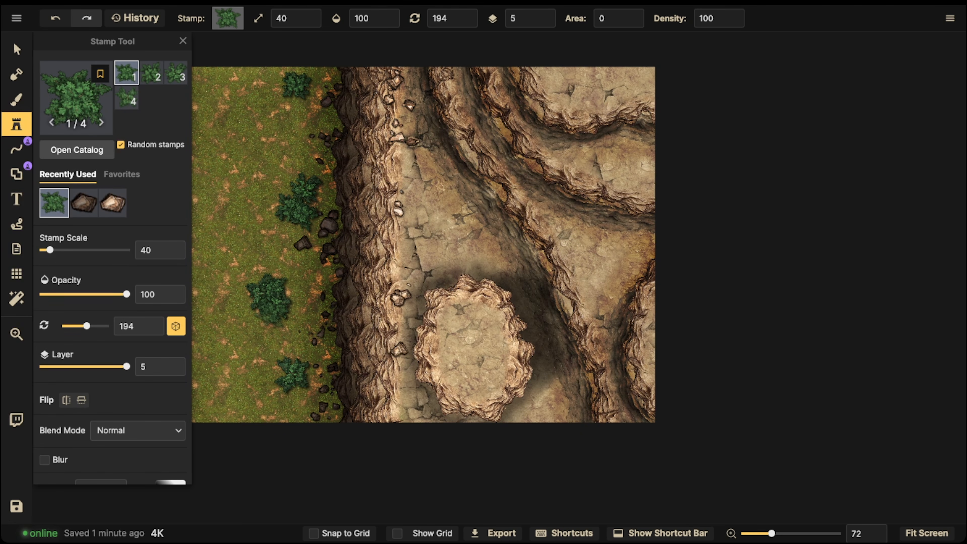
- Stamp two bushes at scale 200, one over the map's top-right terrace and one on the right edge beside the lower cliff
scroll(246, 258, "up", 8)
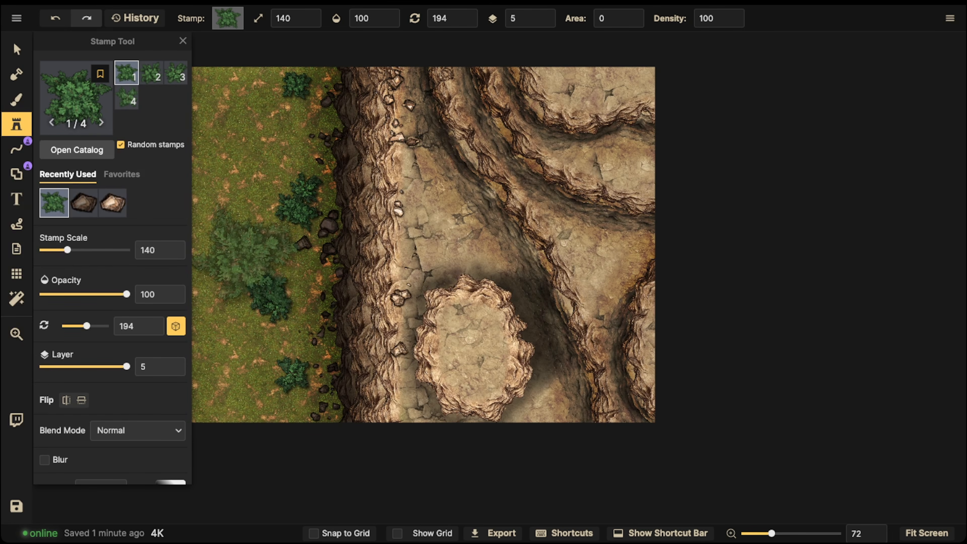
left_click_drag(344, 146, 349, 190)
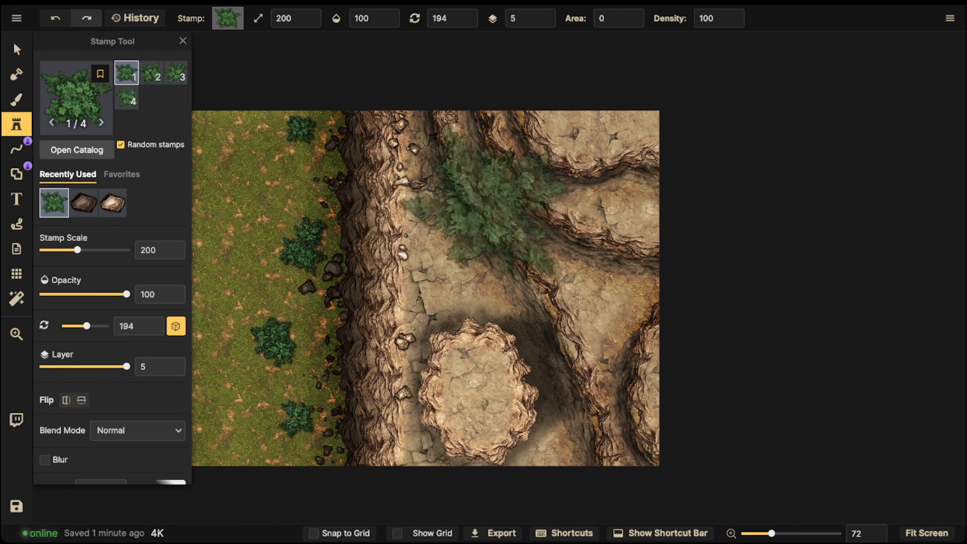
left_click_drag(397, 246, 381, 252)
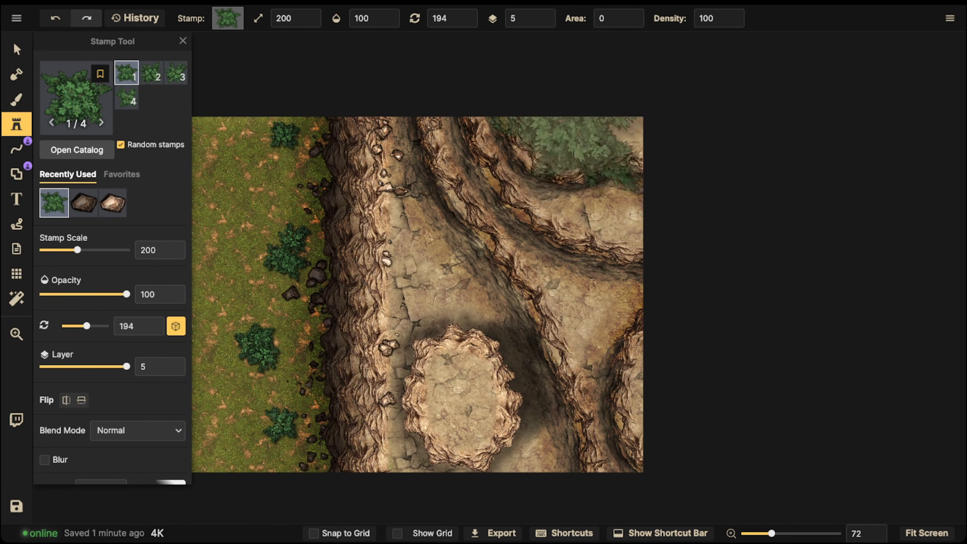
left_click(572, 117)
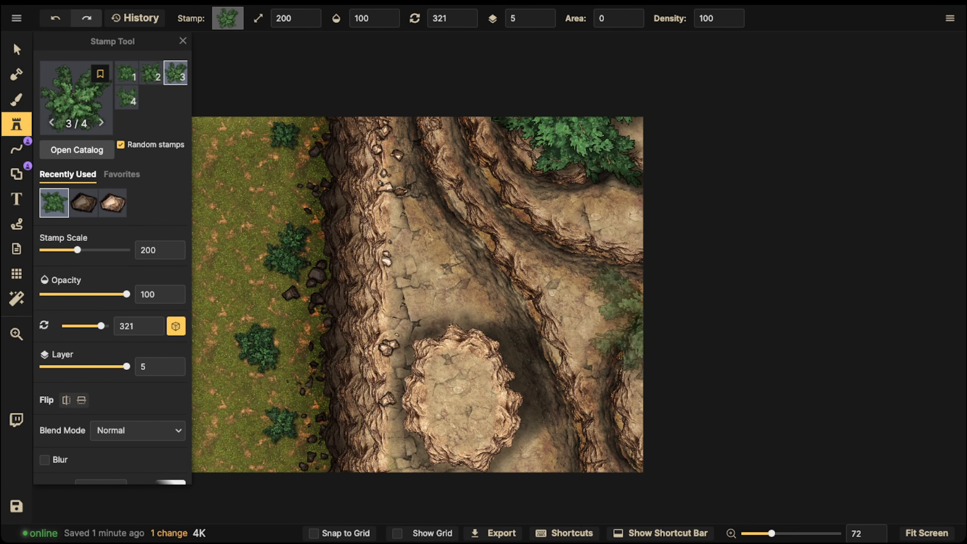
left_click(567, 377)
- Reduce the stamp scale to 120 and place a bush on the upper-left rim of the oval plateau
scroll(473, 372, "down", 6)
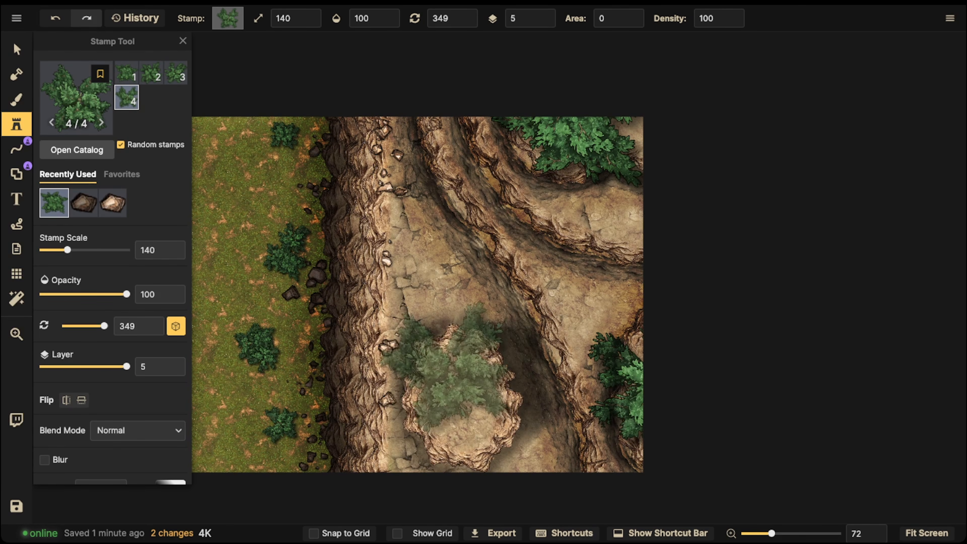
scroll(459, 367, "down", 1)
scroll(466, 353, "down", 4)
scroll(430, 360, "down", 1)
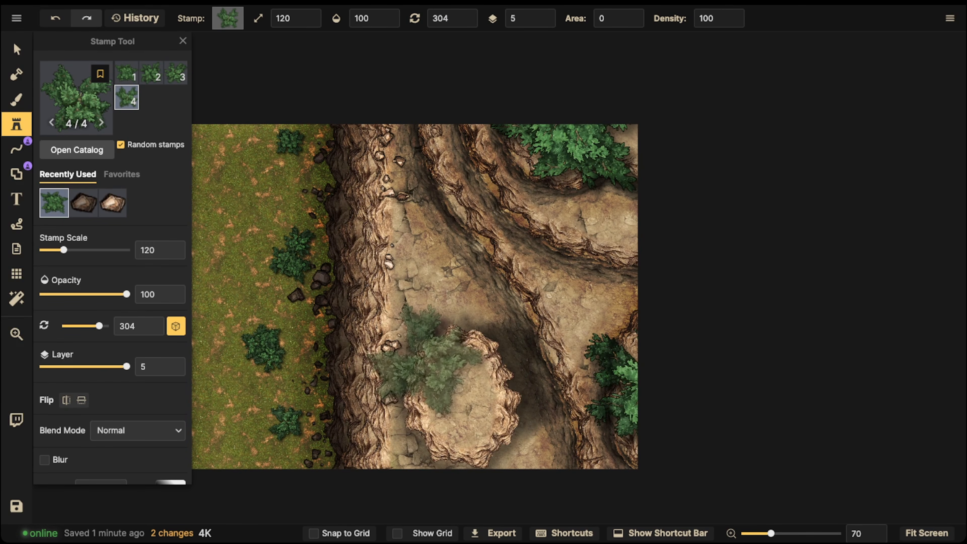
scroll(422, 365, "down", 2)
scroll(424, 366, "down", 1)
left_click(415, 364)
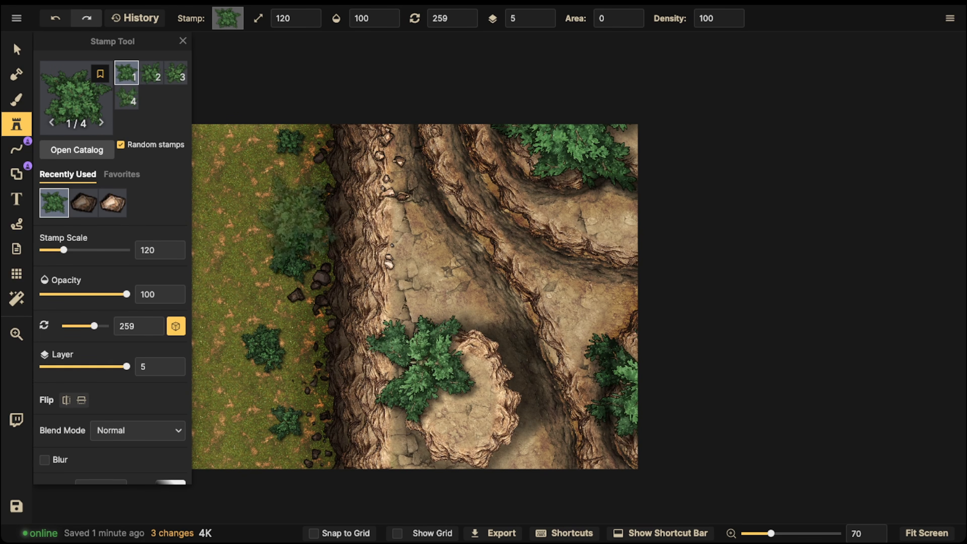
- Select the bush on the oval plateau's rim and nudge it slightly into position, leaving it deselected
key("space")
left_click_drag(407, 256, 419, 176)
key("v")
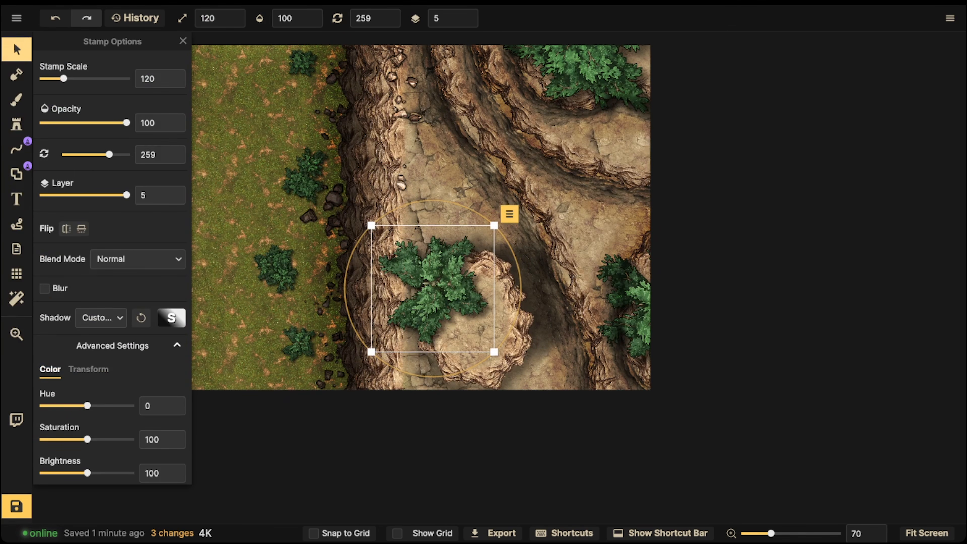
left_click_drag(433, 289, 442, 280)
scroll(438, 290, "up", 2)
left_click(324, 236)
scroll(324, 236, "down", 2)
key("space")
left_click_drag(354, 214, 354, 302)
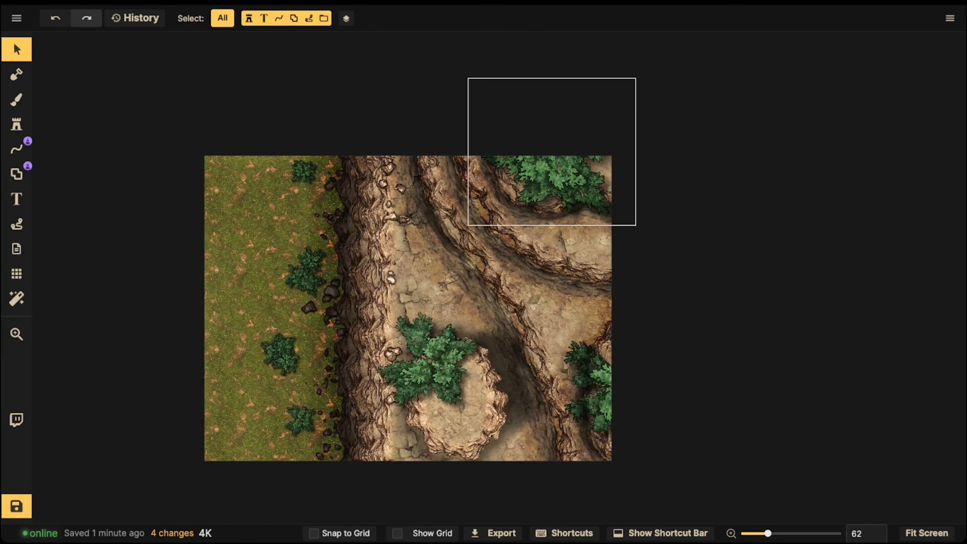
- Scale the bush in the map's top-right corner to 210 and shift it slightly
left_click(556, 183)
scroll(556, 183, "up", 1)
left_click_drag(556, 183, 561, 185)
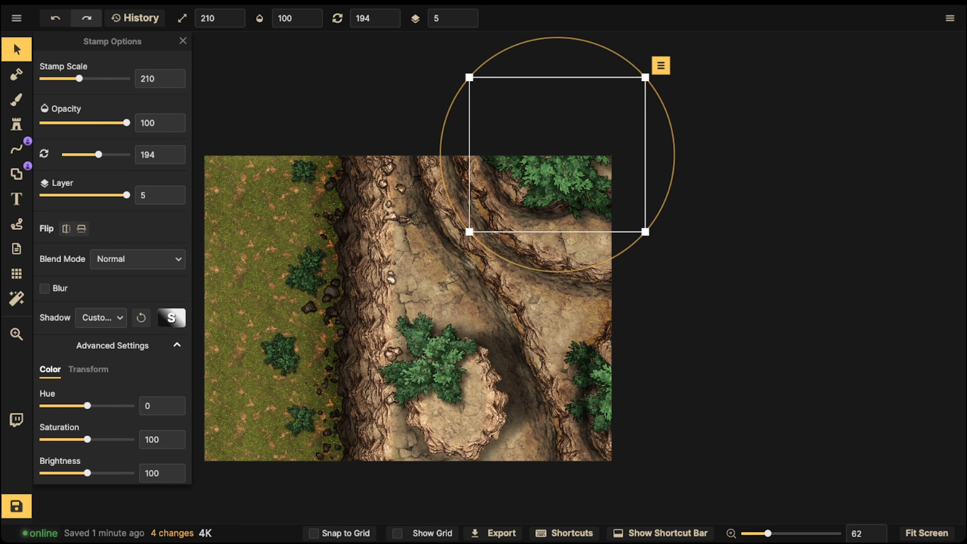
key("space")
left_click_drag(533, 240, 655, 235)
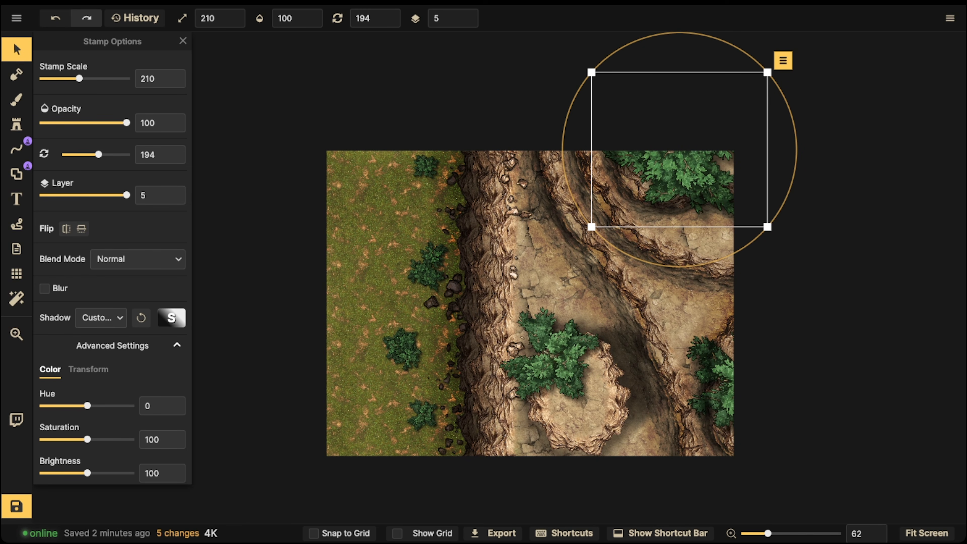
- Draw a freehand line with the dark rock stamp stroke down the grass area, running past the map's top and bottom edges
left_click(17, 148)
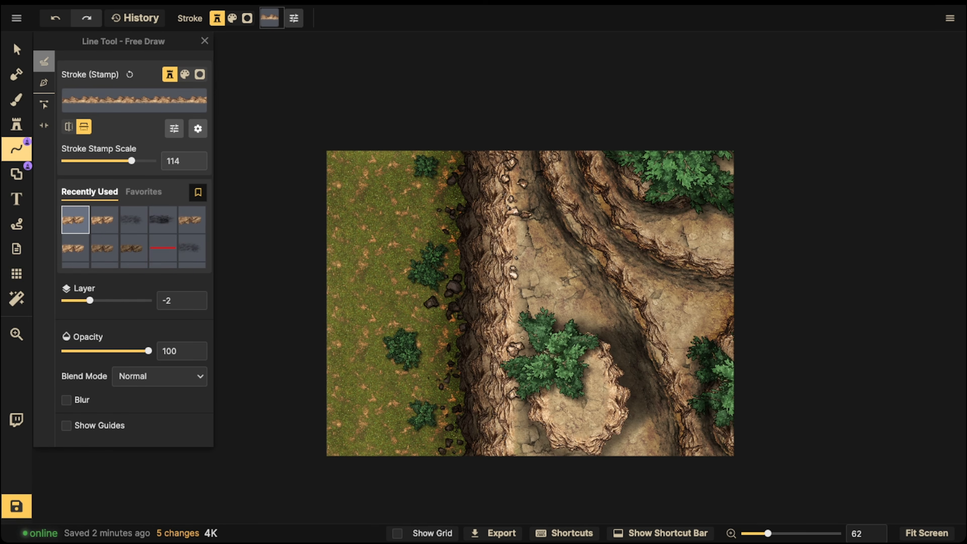
scroll(163, 250, "down", 2)
scroll(163, 249, "down", 3)
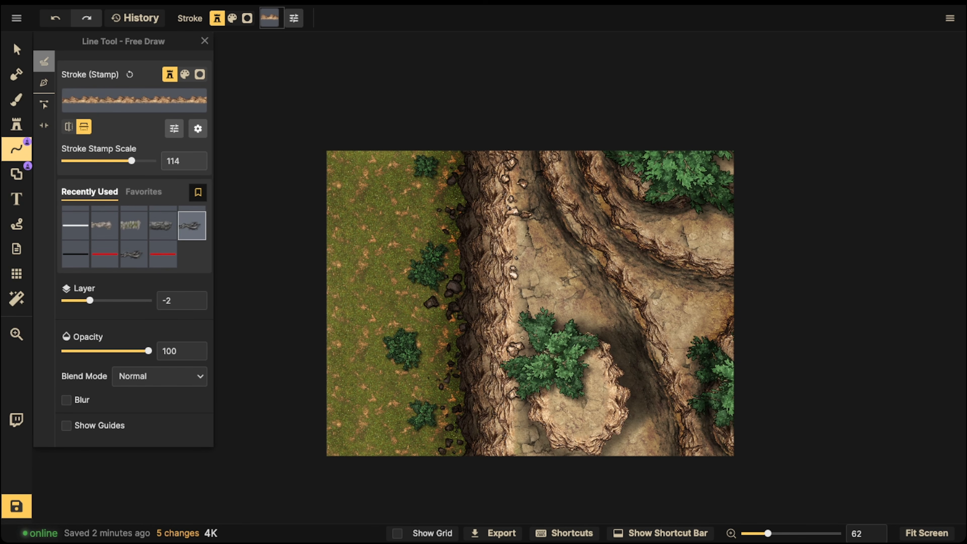
left_click(192, 225)
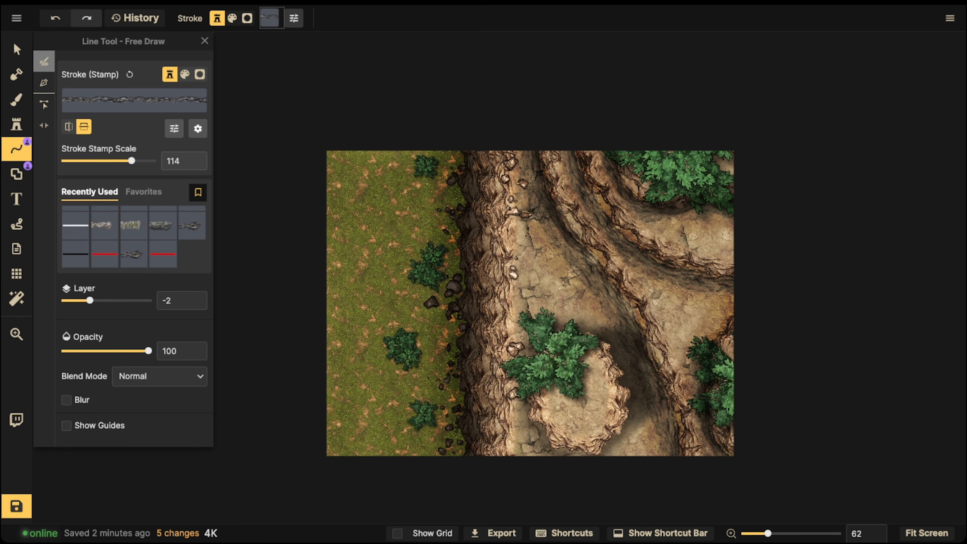
left_click_drag(390, 204, 385, 281)
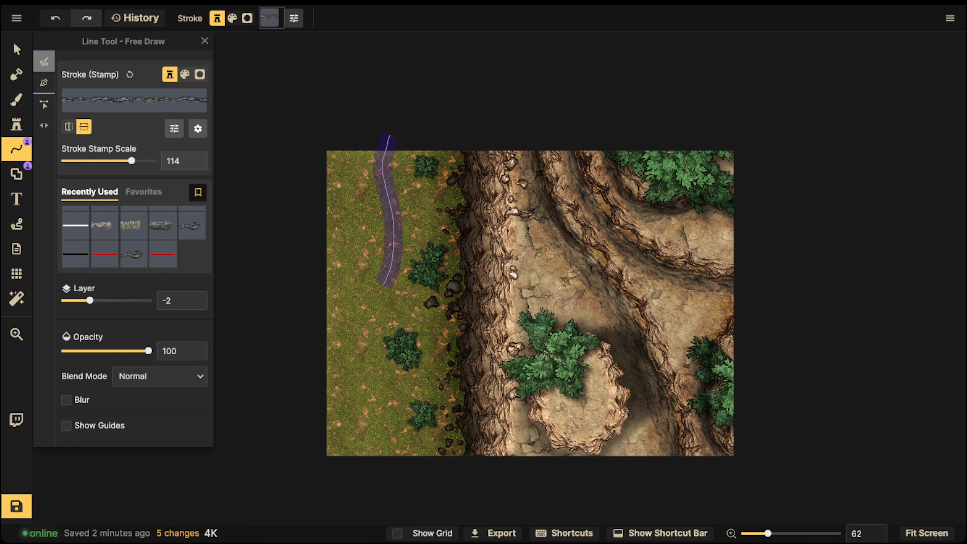
mouse_move(365, 339)
left_mouse_down()
mouse_move(360, 380)
mouse_move(395, 495)
left_mouse_up()
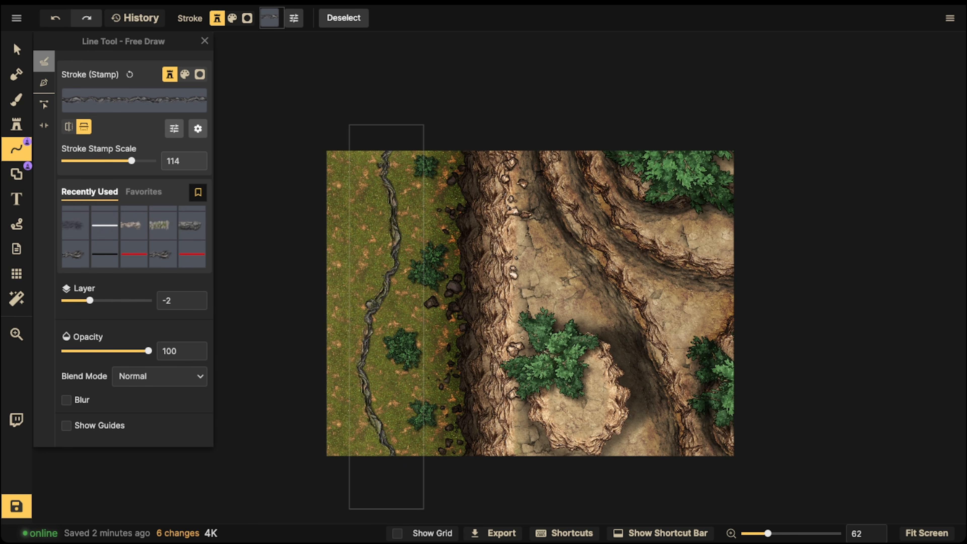
- Turn off the rock line's vertical stroke flip and set its stroke stamp scale to 56
left_click(84, 127)
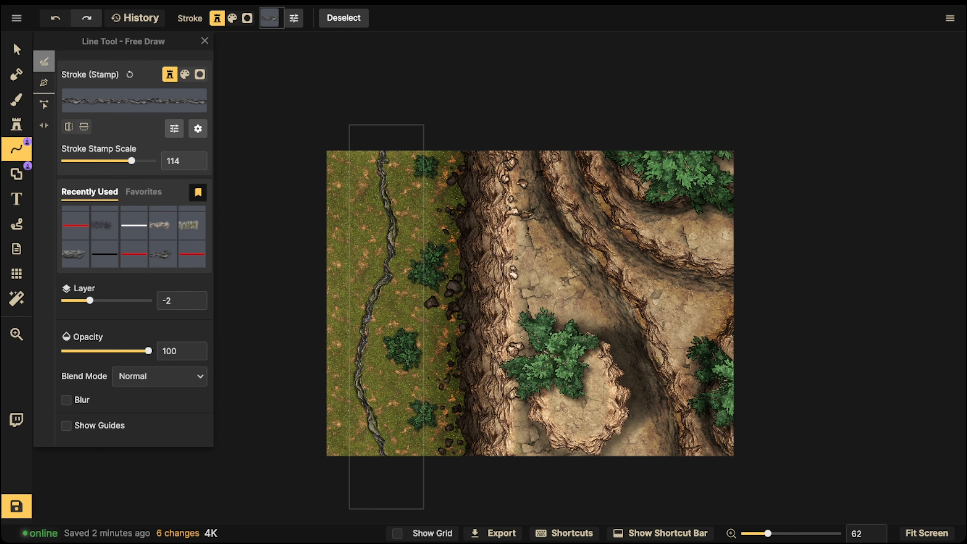
left_click(84, 127)
left_click(84, 126)
left_click(84, 126)
left_click(84, 127)
left_click_drag(131, 161, 122, 161)
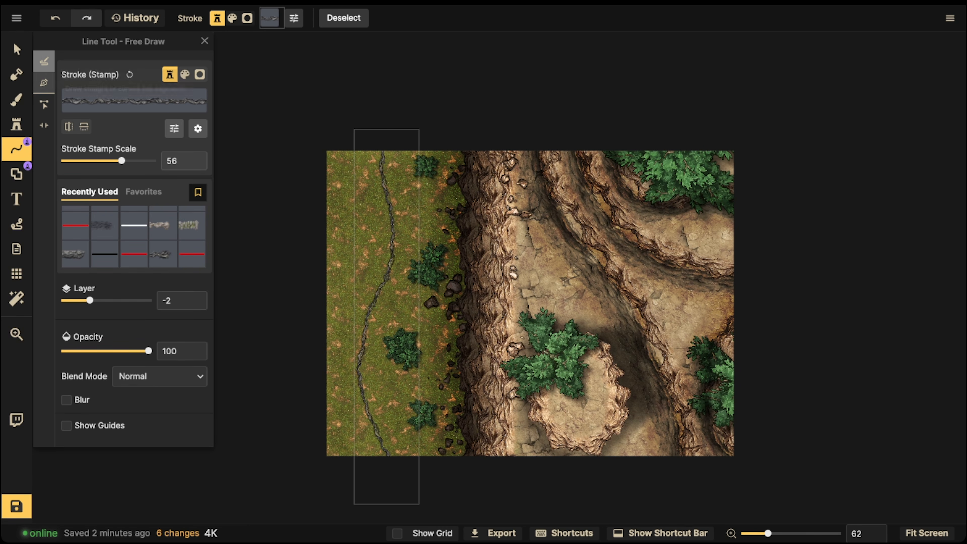
- Subtract the land mask on the outer side of the rock line with a round brush of size 50
left_click(16, 74)
left_click(183, 69)
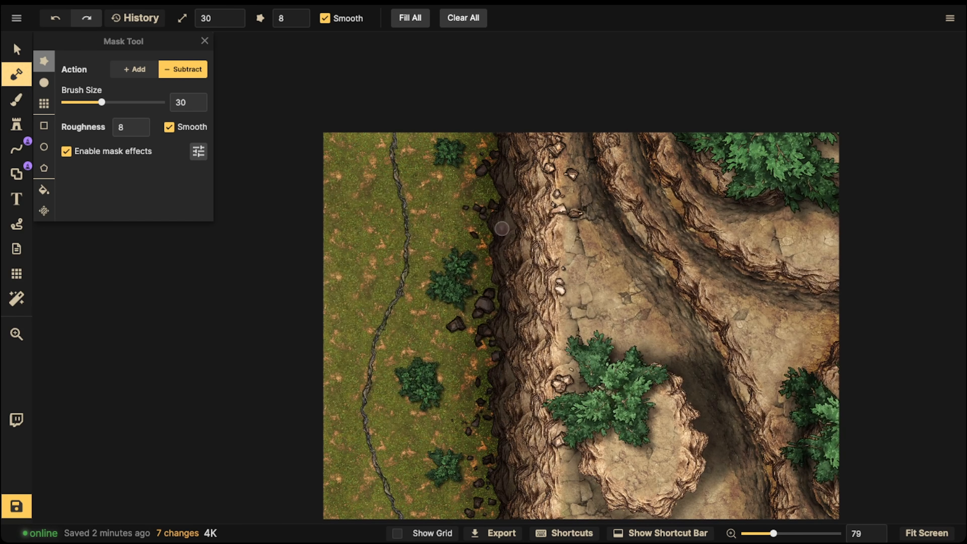
left_click(44, 82)
scroll(384, 256, "up", 2)
key("bracketright")
key("bracketright")
mouse_move(367, 82)
left_mouse_down()
mouse_move(396, 246)
mouse_move(393, 274)
mouse_move(359, 339)
mouse_move(462, 172)
mouse_move(405, 200)
mouse_move(394, 266)
mouse_move(397, 328)
mouse_move(438, 425)
mouse_move(402, 446)
mouse_move(365, 277)
mouse_move(353, 278)
mouse_move(355, 242)
mouse_move(338, 394)
left_mouse_up()
key("space")
key("space")
mouse_move(398, 182)
left_mouse_down()
mouse_move(385, 288)
mouse_move(408, 260)
mouse_move(376, 274)
mouse_move(344, 273)
mouse_move(332, 331)
mouse_move(314, 352)
left_mouse_up()
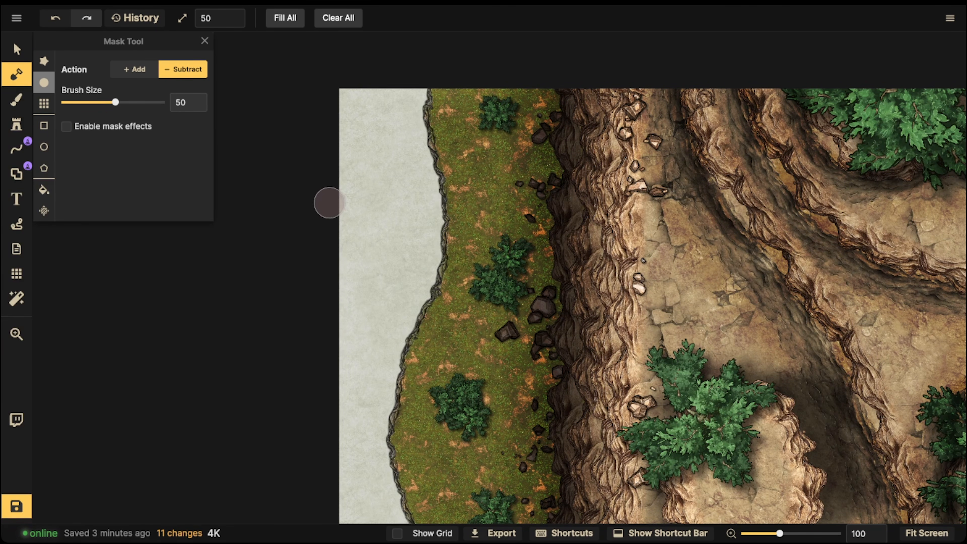
- Search the texture catalog for "water" and load the dark blue water texture into the brush
scroll(335, 199, "down", 1)
left_click(16, 99)
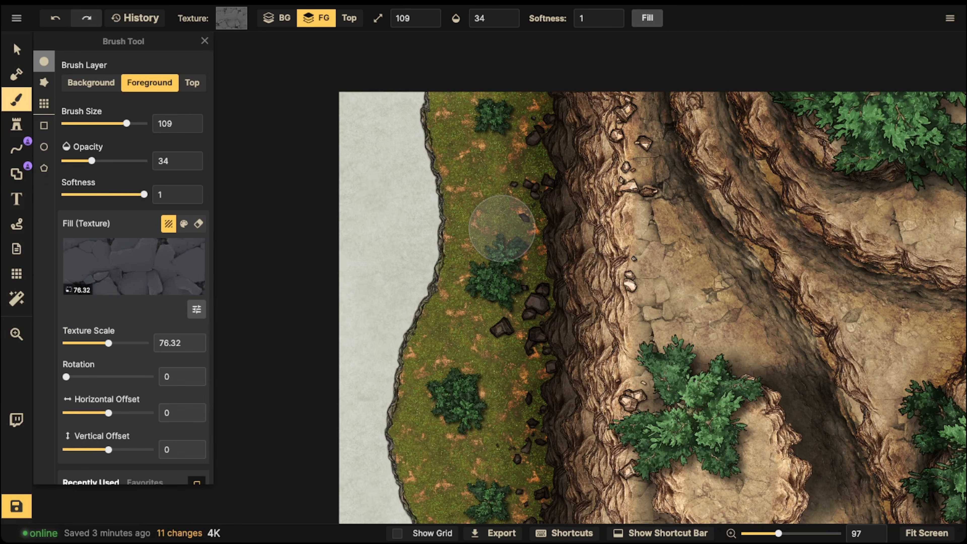
left_click(134, 267)
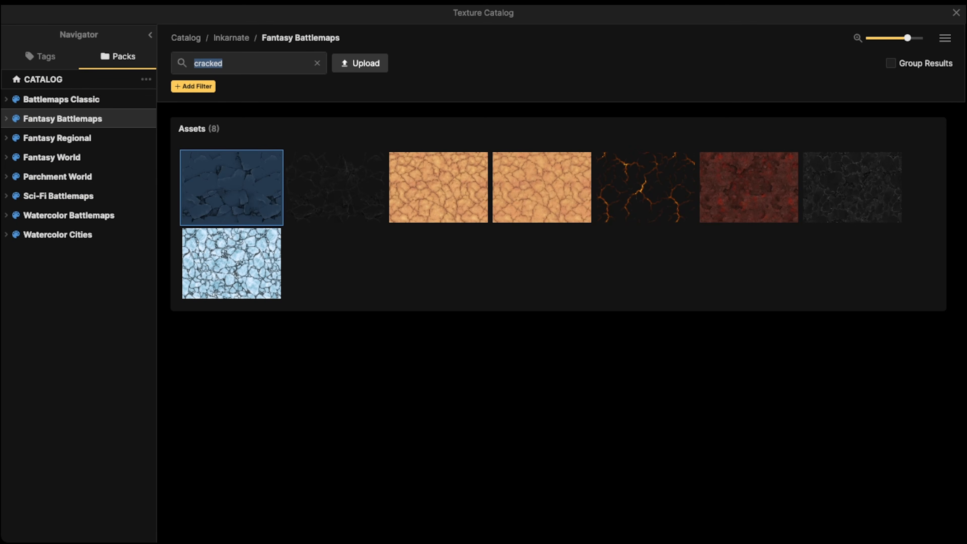
type("water")
key("Return")
left_click(438, 187)
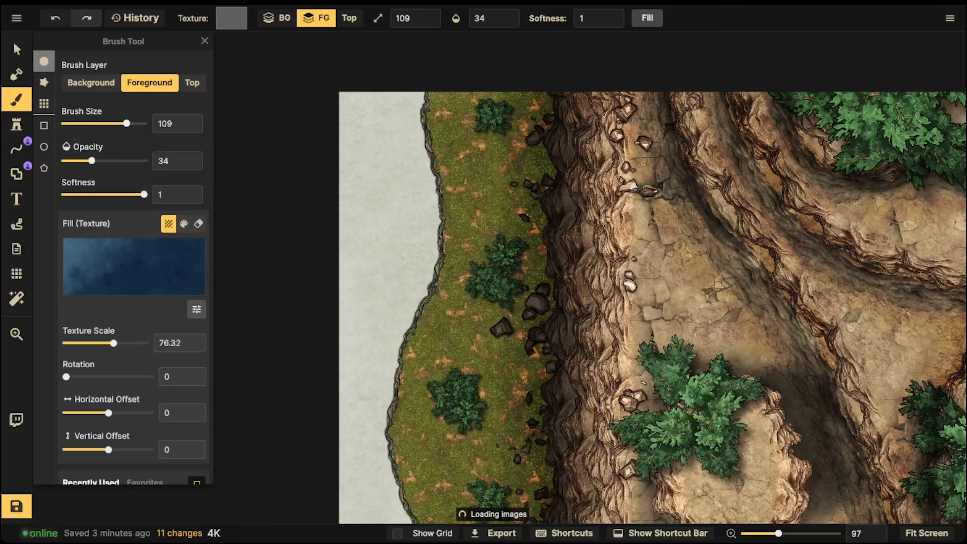
- Fill the Background layer with the water texture, raising the opacity to 100 for a full-strength fill
left_click(277, 18)
left_click(647, 18)
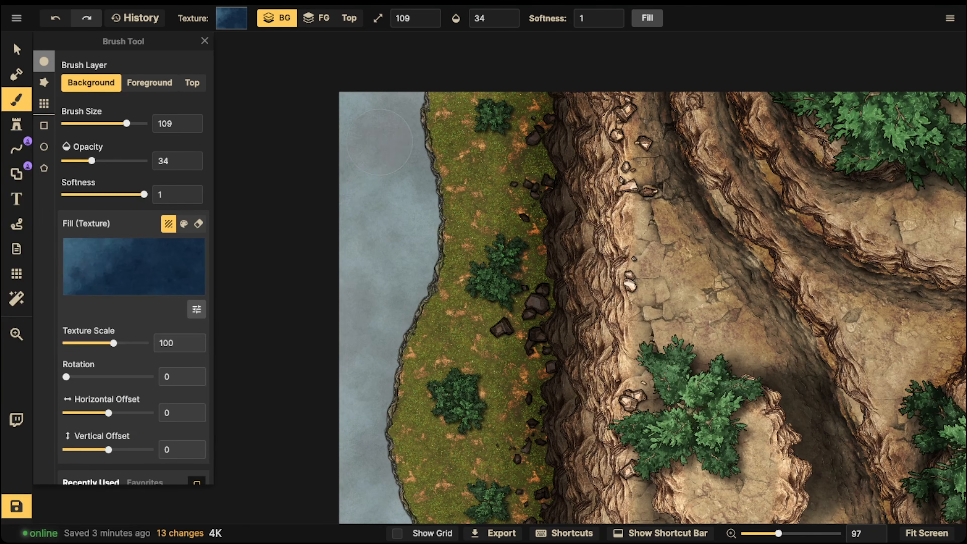
left_click(515, 18)
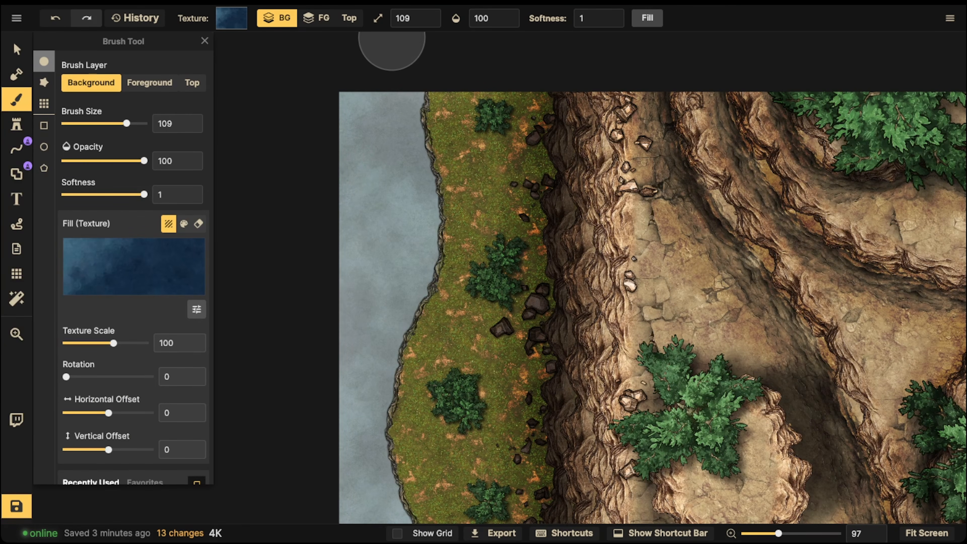
left_click(647, 18)
- Select the rock line along the shore and place a duplicate of it out over the water
key("v")
scroll(404, 267, "down", 3)
mouse_move(407, 284)
left_mouse_down()
mouse_move(394, 305)
mouse_move(454, 192)
mouse_move(445, 282)
left_mouse_up()
left_click(454, 193)
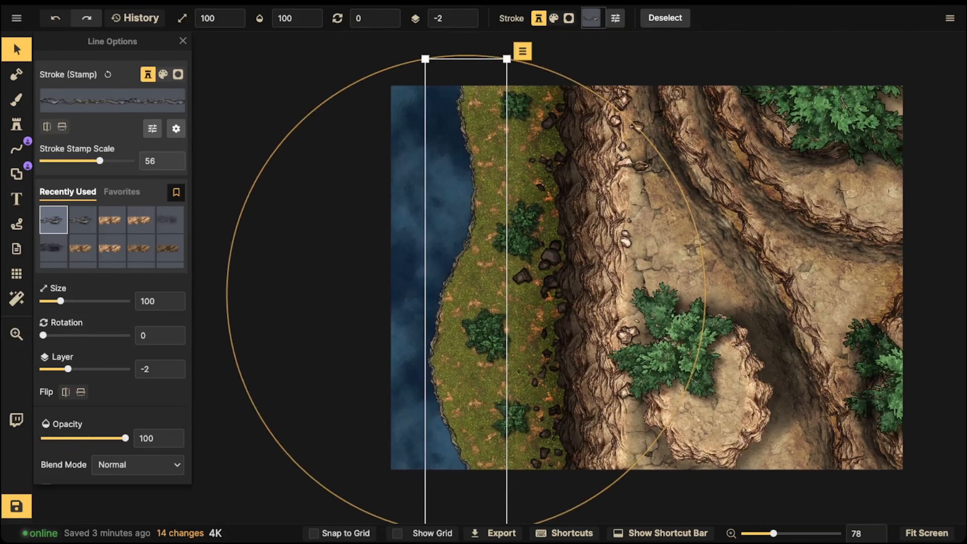
scroll(520, 186, "down", 2)
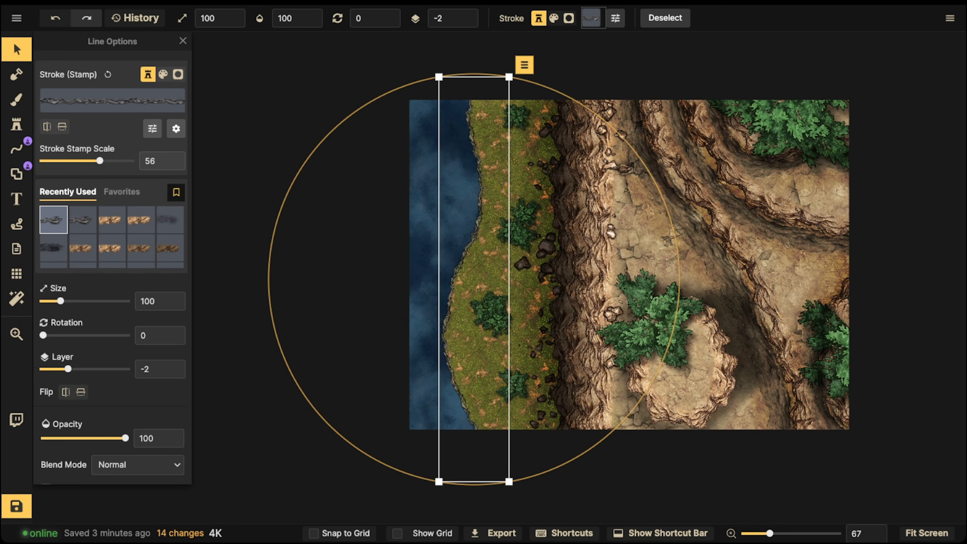
scroll(463, 241, "up", 3)
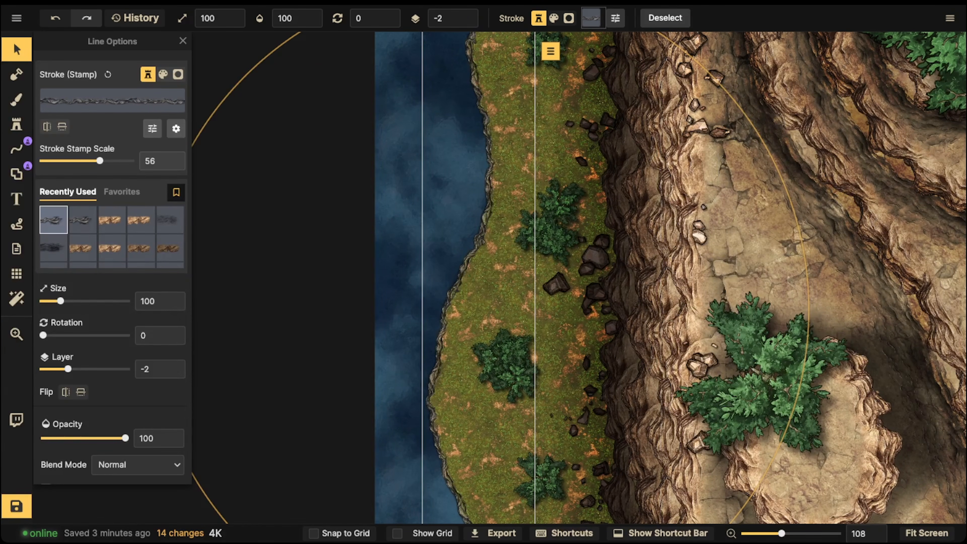
mouse_move(473, 249)
left_mouse_down()
mouse_move(378, 173)
mouse_move(427, 174)
mouse_move(436, 184)
left_mouse_up()
- Give the duplicate line the brown cliff stroke at stamp scale 56, set it to layer -4, and align it beneath the shoreline
left_click(83, 248)
left_click_drag(109, 161, 100, 160)
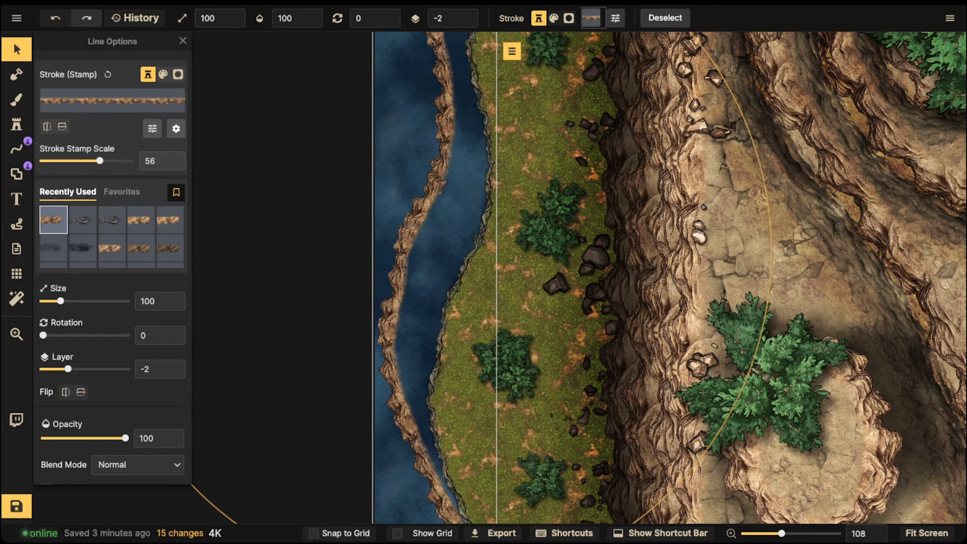
left_click(472, 21)
left_click(473, 21)
left_click_drag(444, 153, 479, 202)
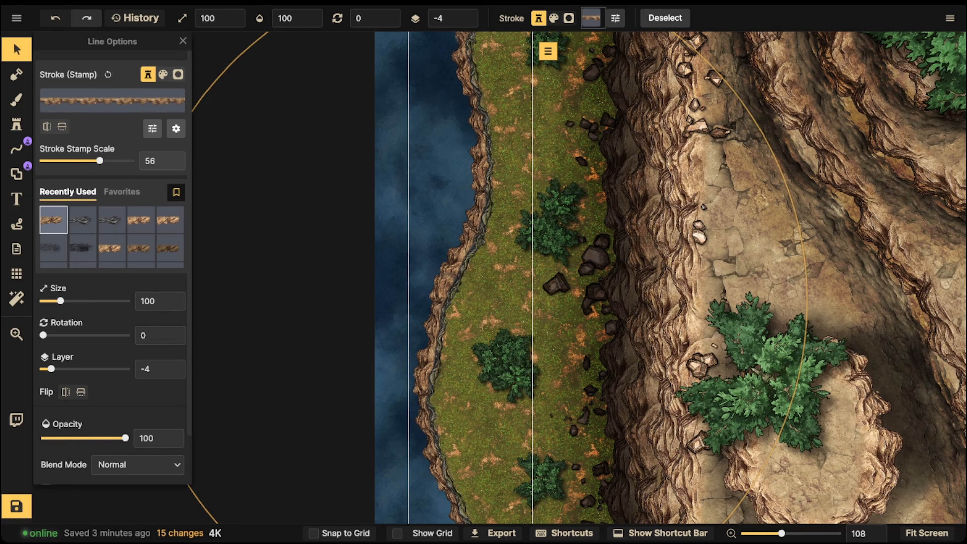
- Set the brown shoreline line's blend mode to Luminosity and open its stroke color adjustments
scroll(152, 125, "down", 2)
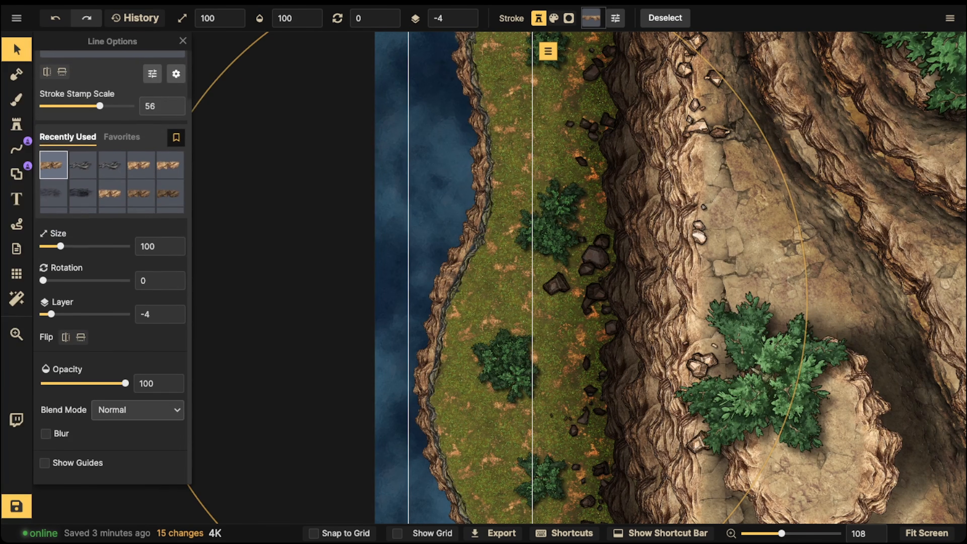
left_click(138, 410)
scroll(117, 337, "down", 4)
scroll(117, 377, "up", 4)
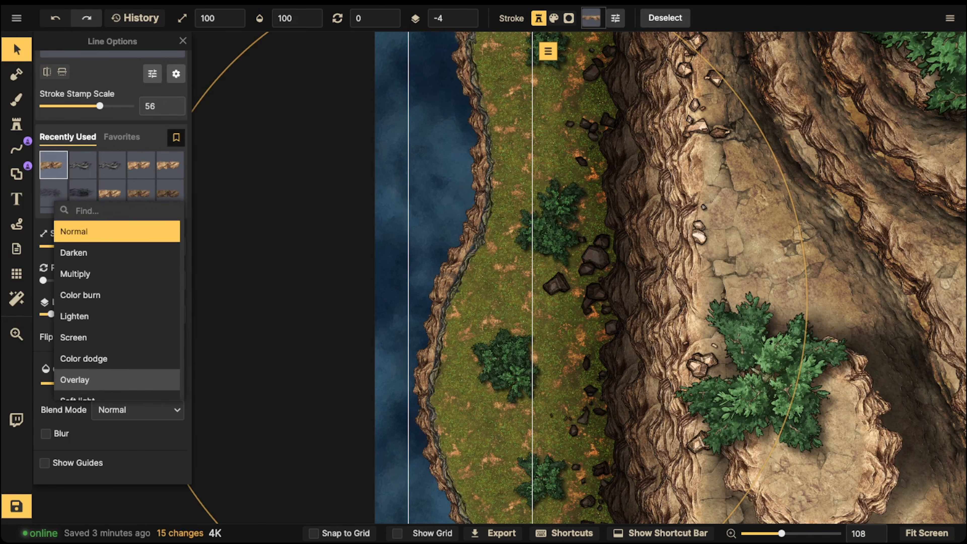
scroll(117, 305, "down", 4)
left_click(117, 390)
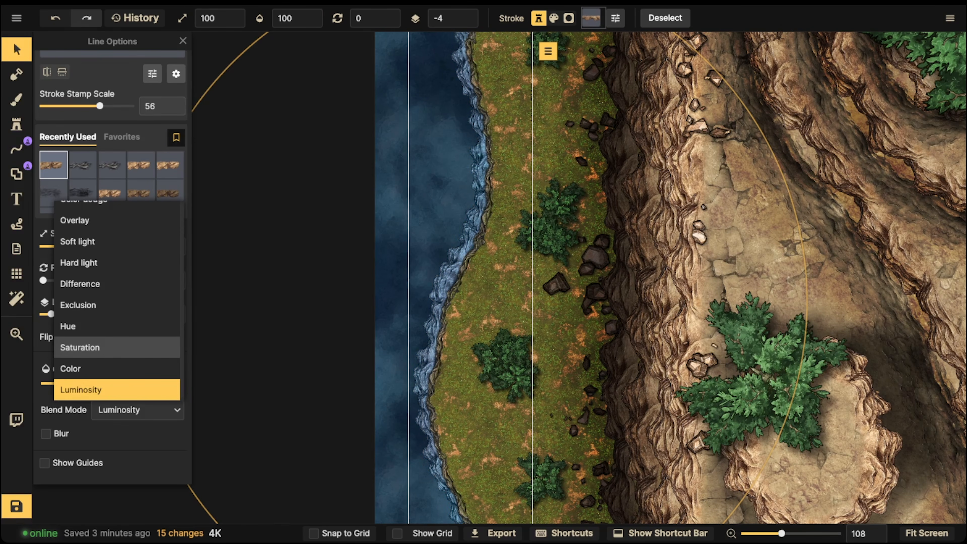
left_click(138, 410)
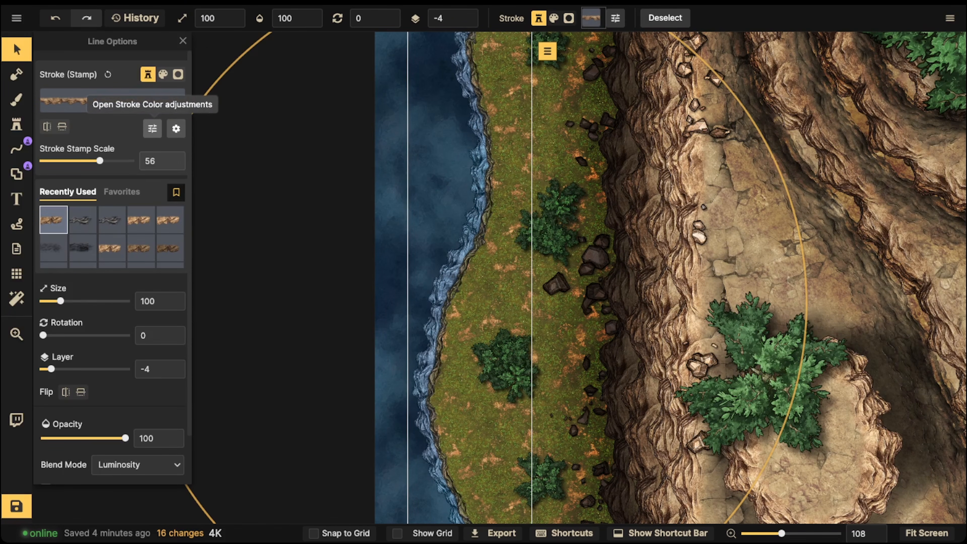
left_click(152, 129)
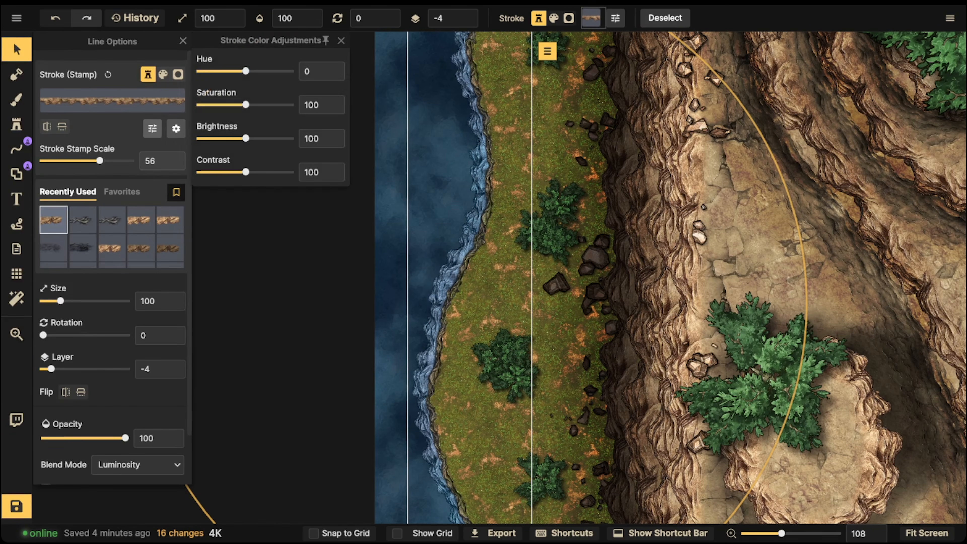
- Darken the submerged shoreline line by lowering its stroke brightness to about 62 and contrast to 53, and deselect it
left_click_drag(246, 138, 230, 138)
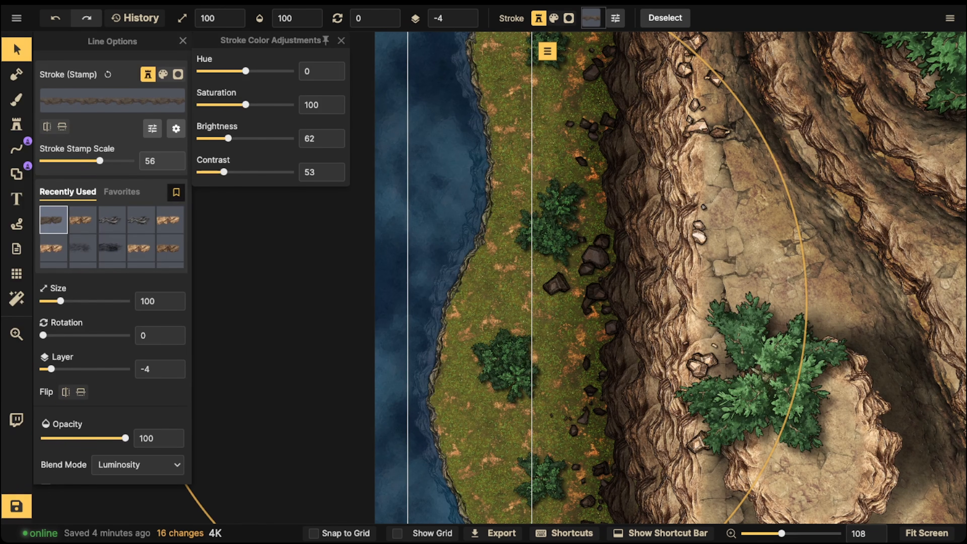
left_click_drag(226, 138, 225, 138)
scroll(472, 285, "down", 2)
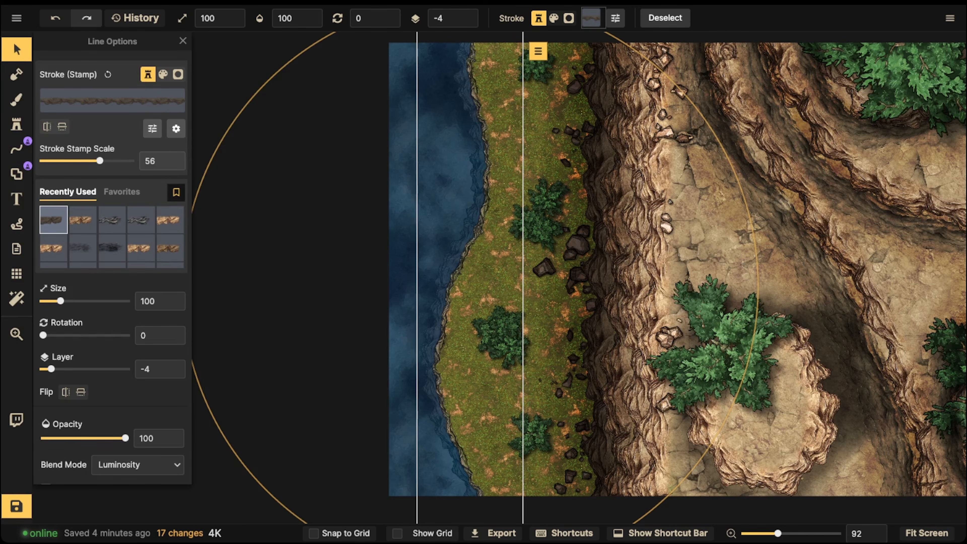
key("Escape")
key("space")
left_click_drag(473, 286, 441, 383)
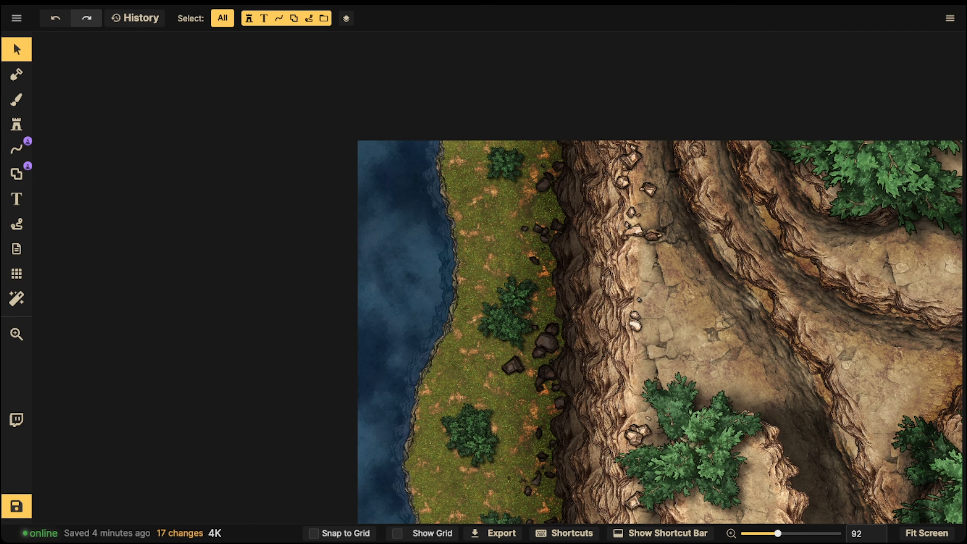
- Open the stamp catalog and search the Fantasy Battlemaps assets for "rock"
left_click(16, 124)
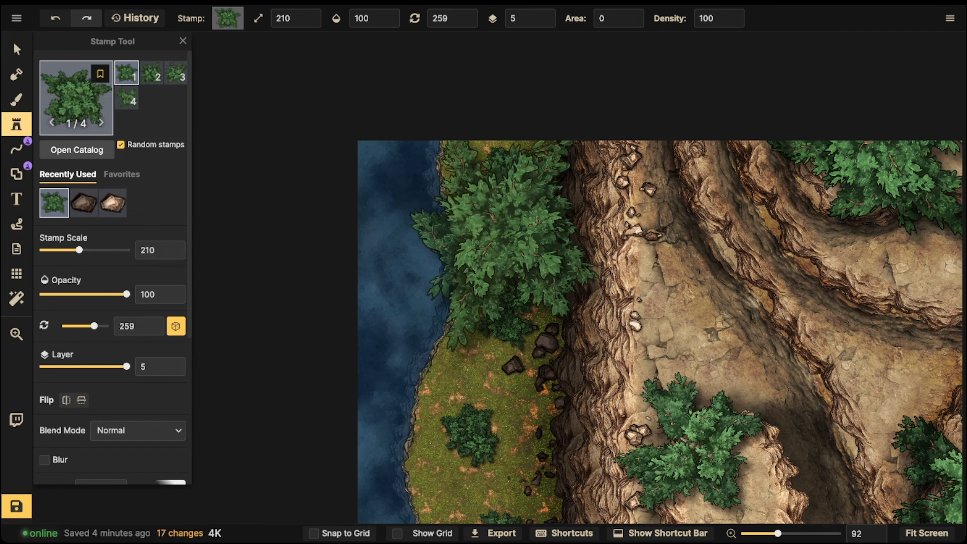
left_click(75, 98)
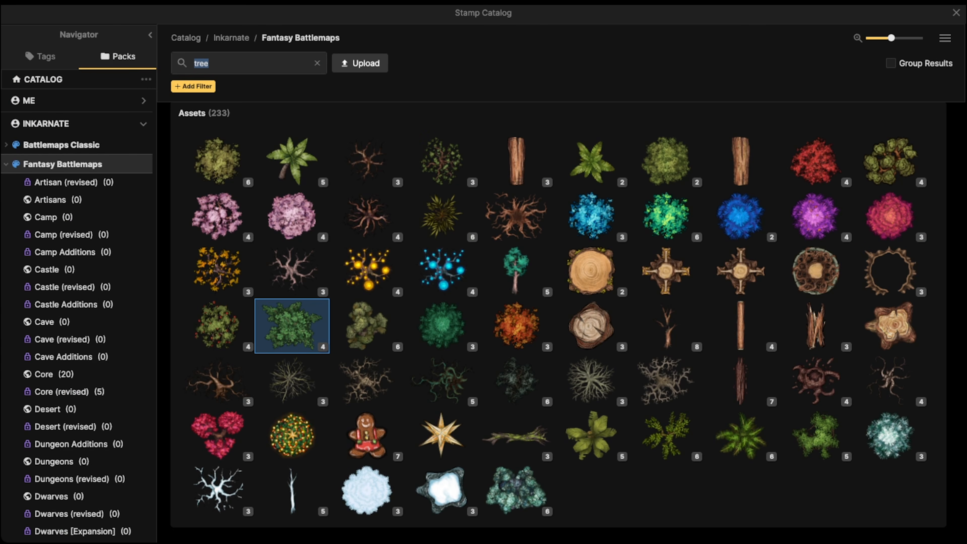
type("rock")
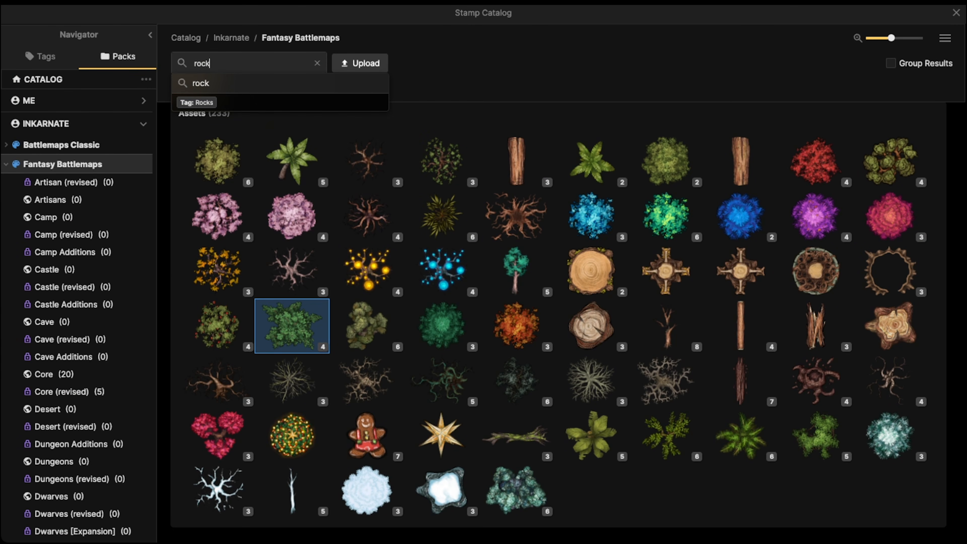
key("Return")
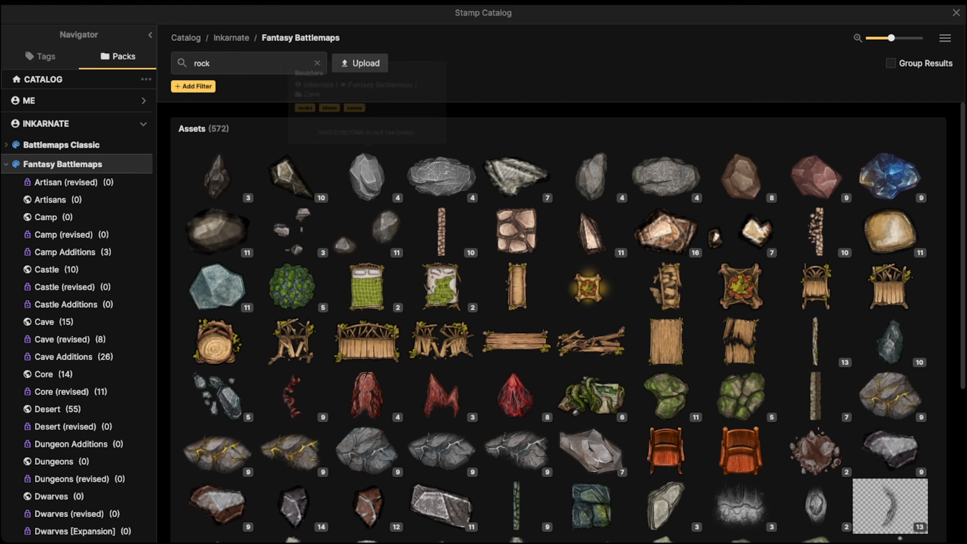
- Choose the flat, layered grey rock stamp with three variants from the catalog results
scroll(571, 229, "down", 5)
scroll(404, 324, "down", 2)
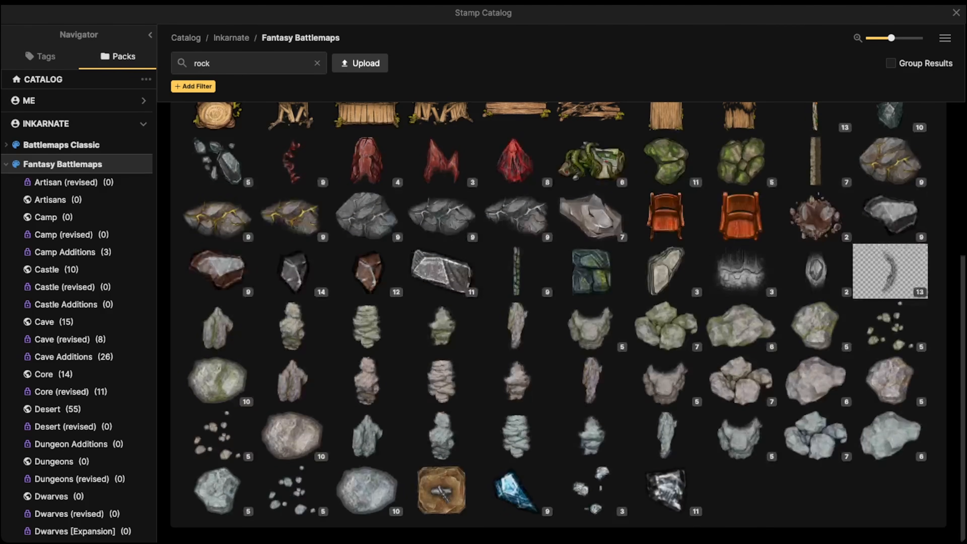
scroll(473, 373, "up", 6)
scroll(366, 328, "down", 6)
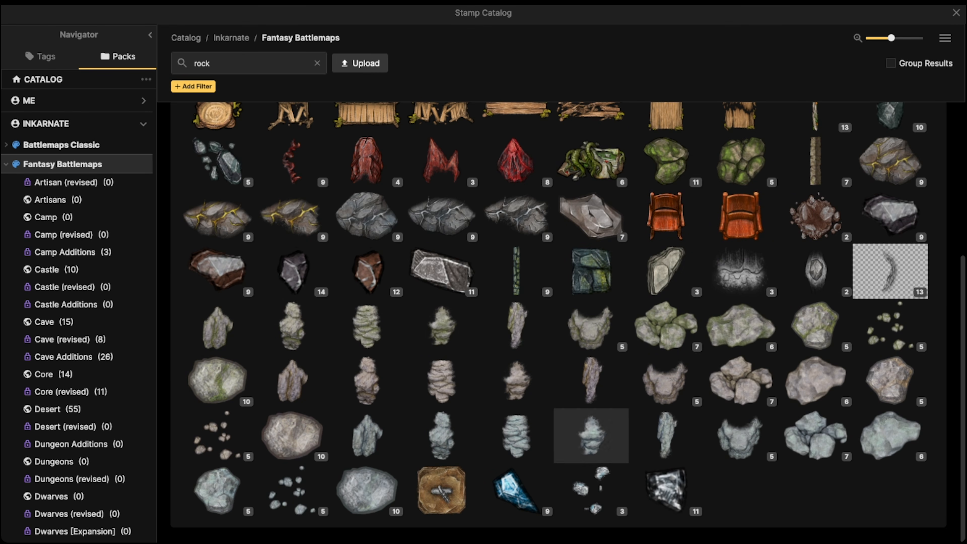
scroll(517, 232, "up", 1)
scroll(517, 244, "up", 3)
scroll(512, 449, "down", 4)
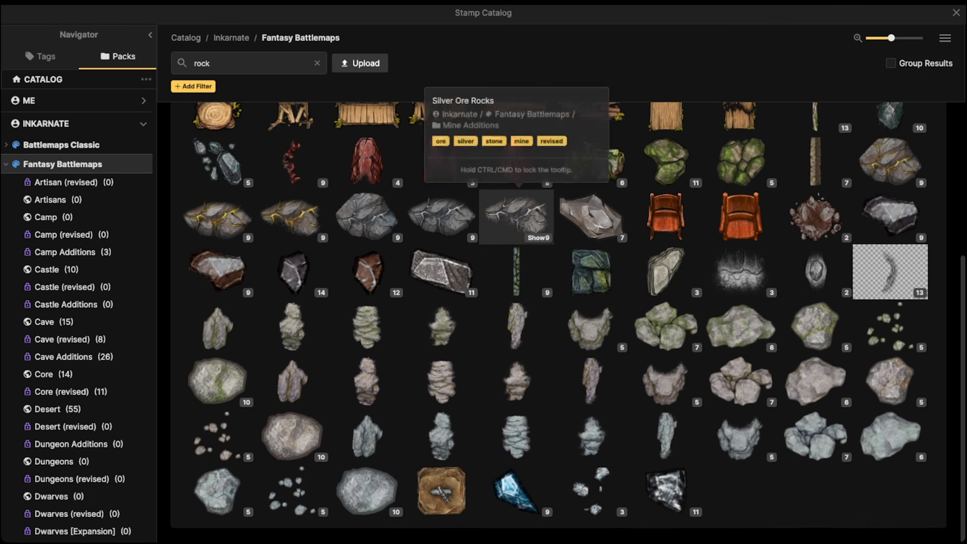
scroll(517, 229, "up", 6)
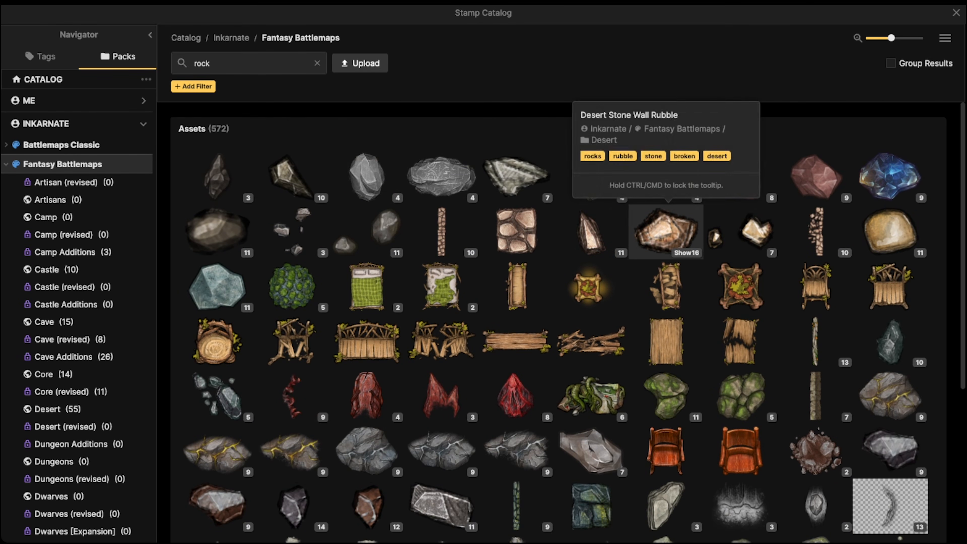
scroll(590, 287, "down", 3)
left_click(670, 366)
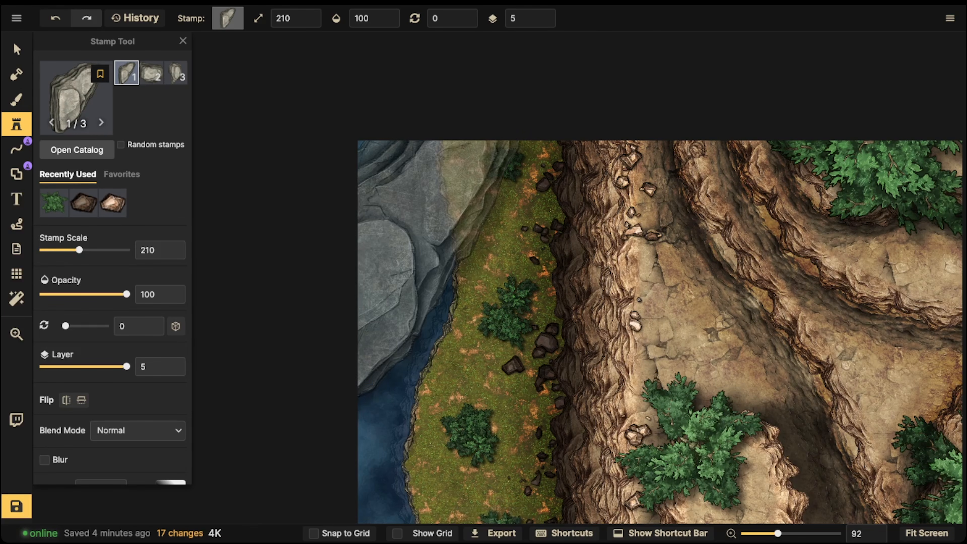
- Place the grey rock in the water beside the shoreline at stamp scale 50, rotated to 150
scroll(400, 262, "up", 3)
scroll(398, 302, "down", 10)
scroll(406, 291, "up", 4)
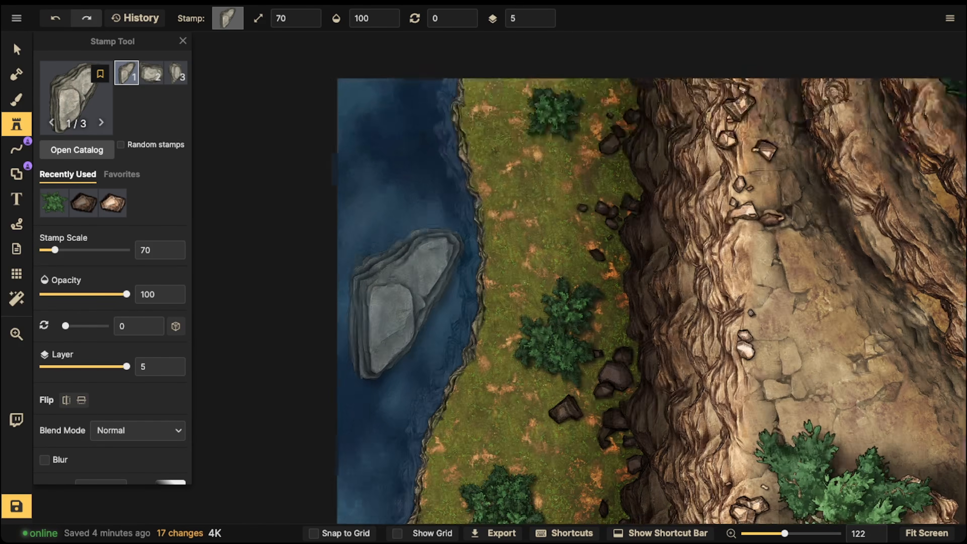
scroll(406, 291, "down", 2)
scroll(413, 244, "up", 11)
scroll(417, 220, "down", 1)
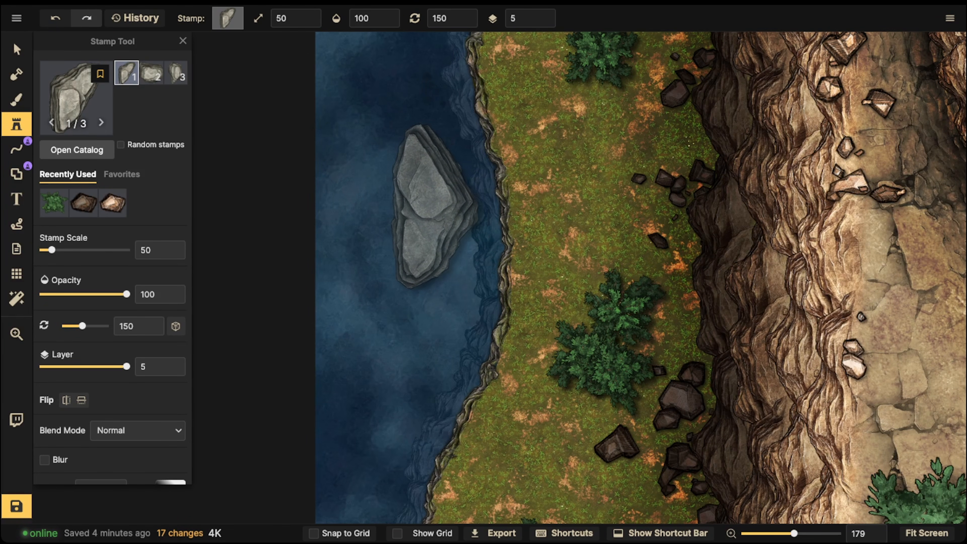
left_click(396, 206)
- Sink the placed rock visually with no shadow, Luminosity blend mode, brightness 59 and contrast 73
left_click(17, 50)
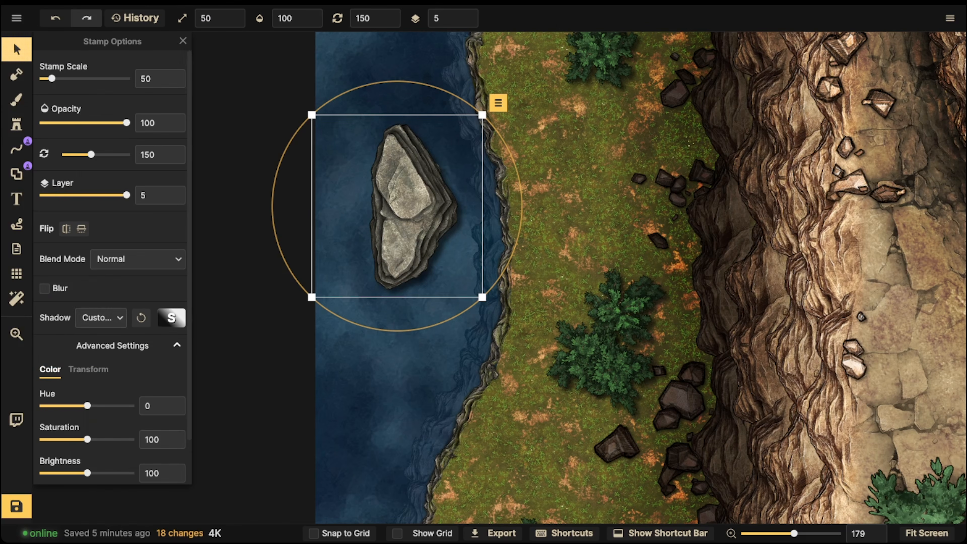
left_click(101, 318)
left_click(101, 344)
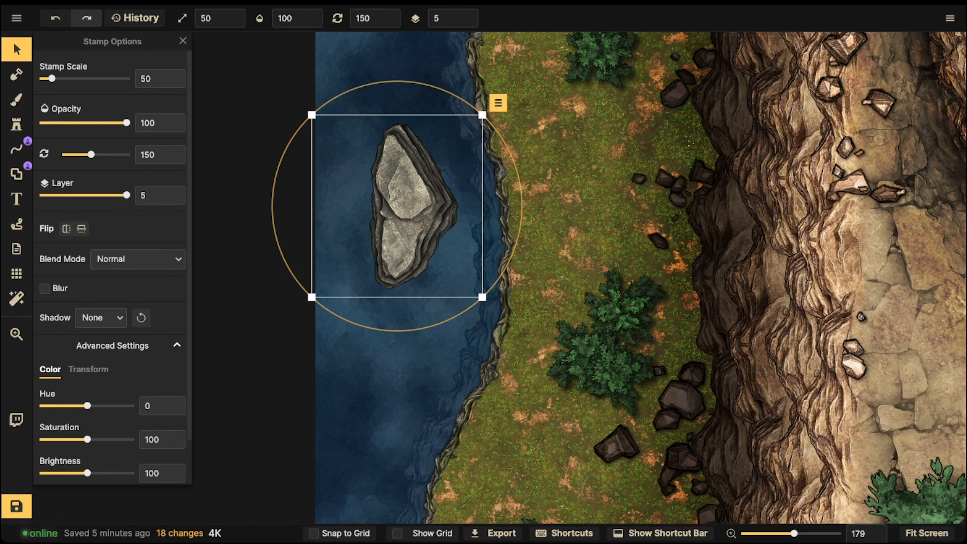
left_click(137, 259)
scroll(86, 392, "down", 3)
left_click(87, 455)
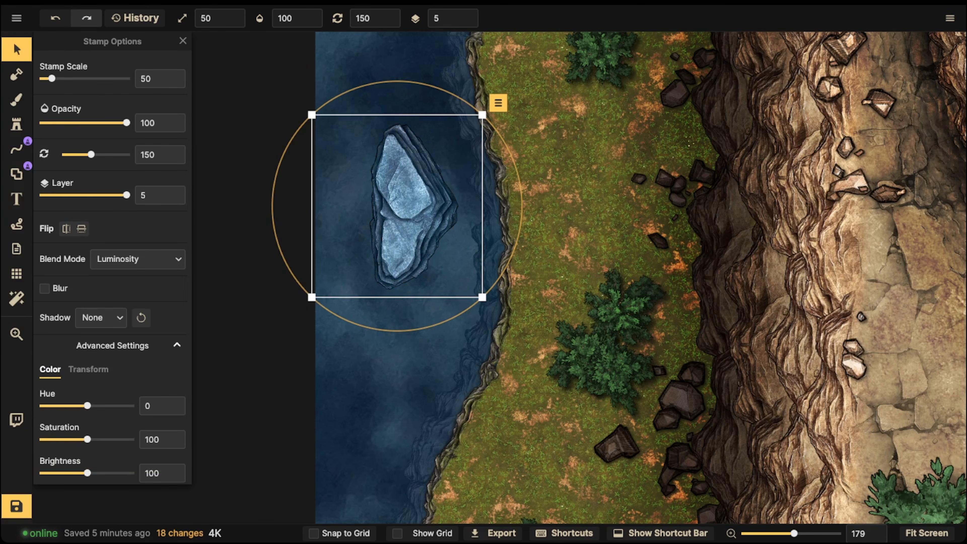
scroll(113, 266, "down", 2)
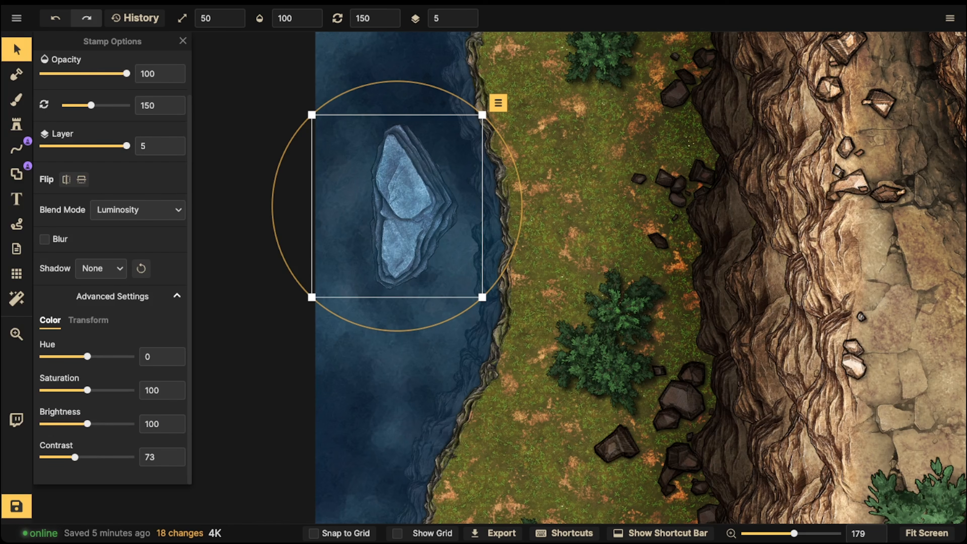
left_click_drag(88, 424, 69, 424)
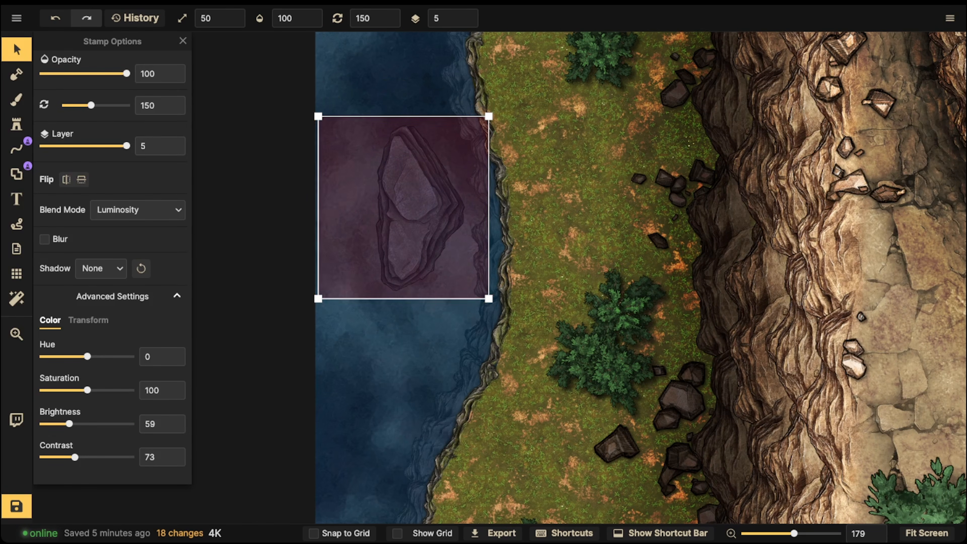
- Duplicate the submerged rock within the water and set the copy's blend mode to Normal
left_click_drag(413, 207, 357, 290)
left_click(415, 206)
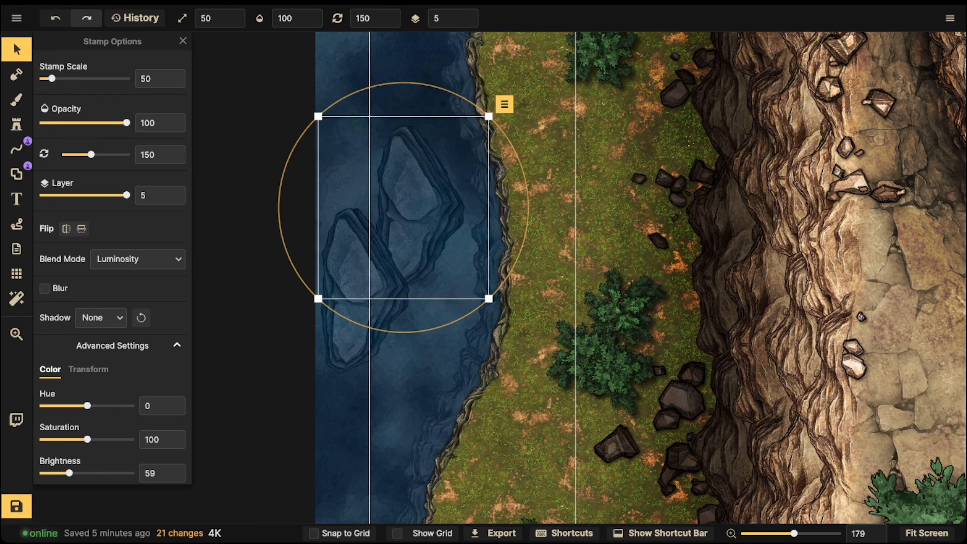
left_click(355, 309)
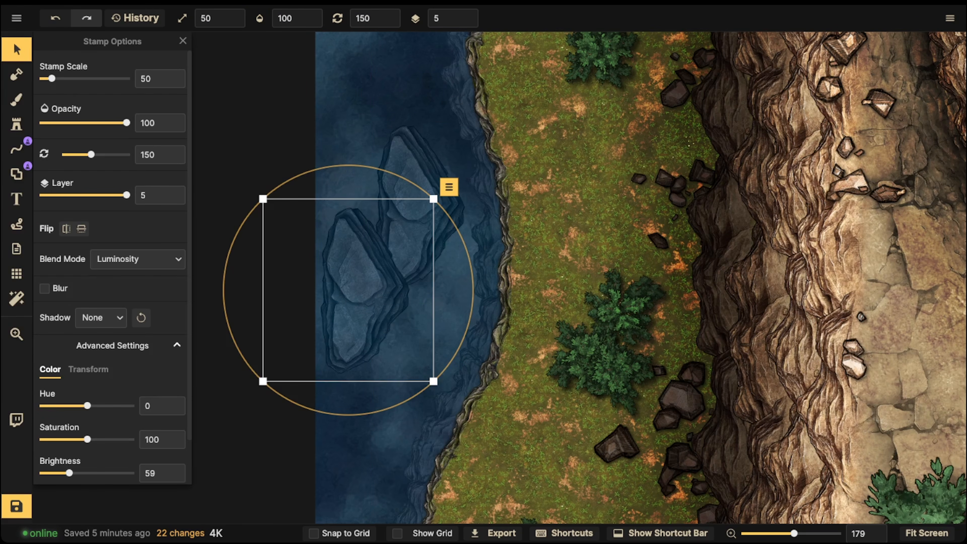
left_click(137, 259)
scroll(103, 362, "down", 3)
scroll(102, 362, "up", 3)
left_click(103, 293)
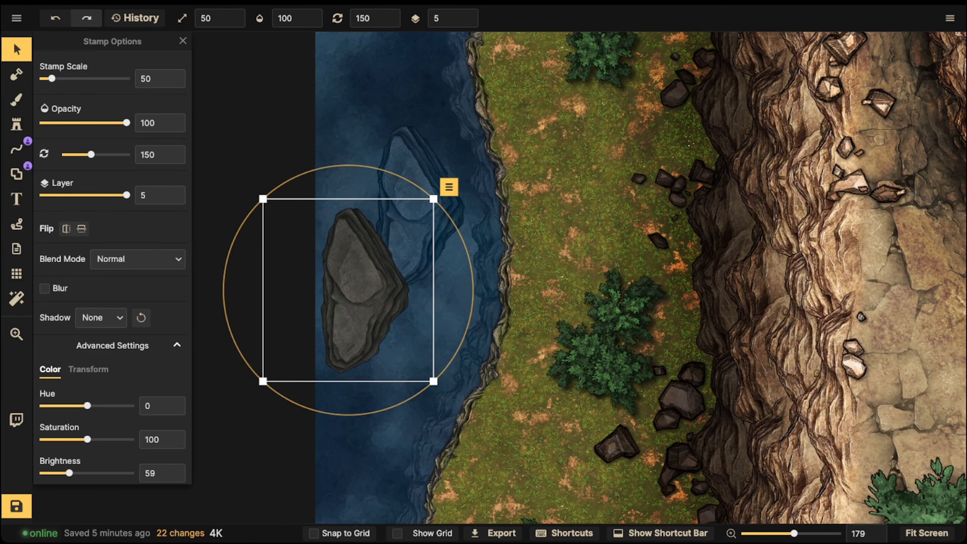
- Set the rock copy to scale 40, brightness 77 and rotation 147.5, and position it on top of the submerged rock
key("bracketleft")
key("bracketleft")
left_click_drag(78, 472, 78, 473)
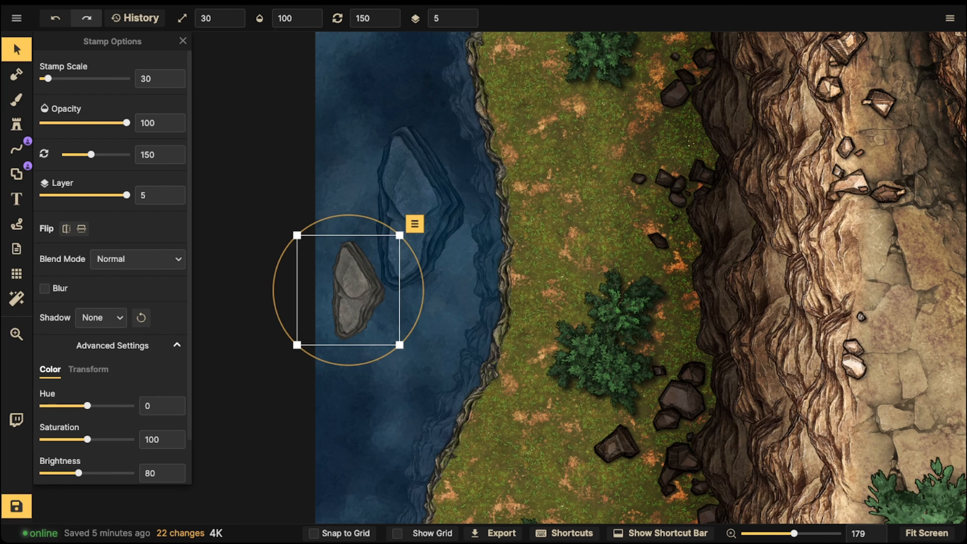
left_click_drag(348, 290, 394, 203)
key("bracketright")
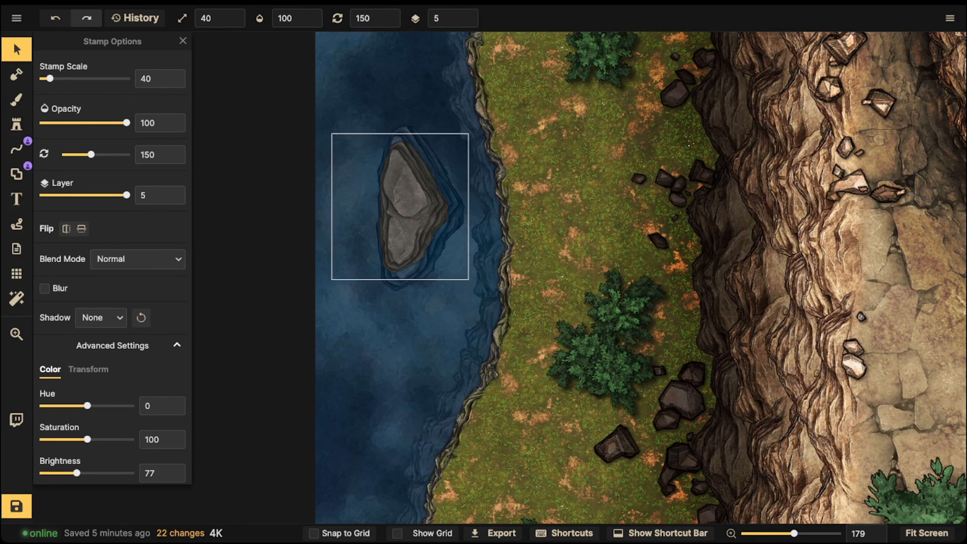
left_click_drag(327, 279, 330, 282)
left_click_drag(404, 206, 402, 211)
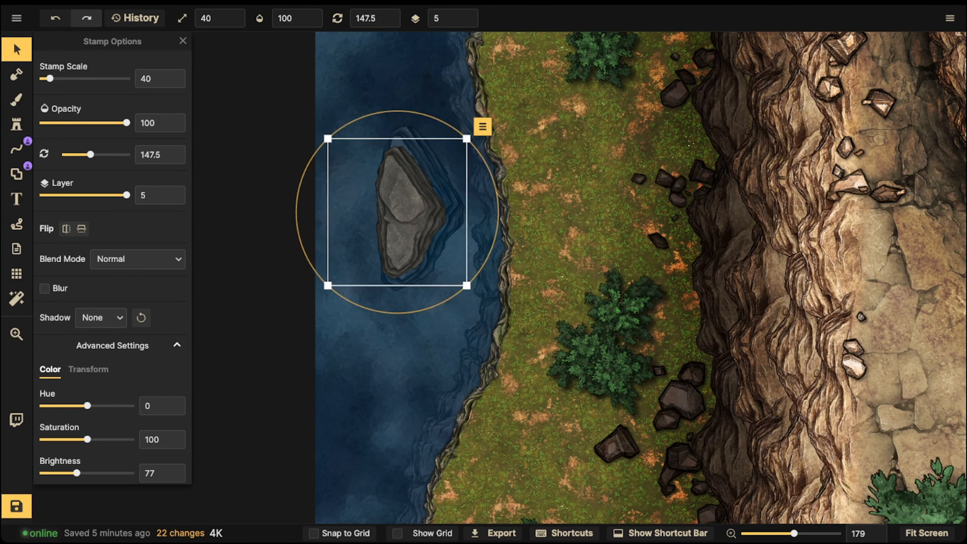
- Select the larger submerged rock beneath the copy and put it on layer 1
key("Escape")
scroll(356, 173, "down", 2)
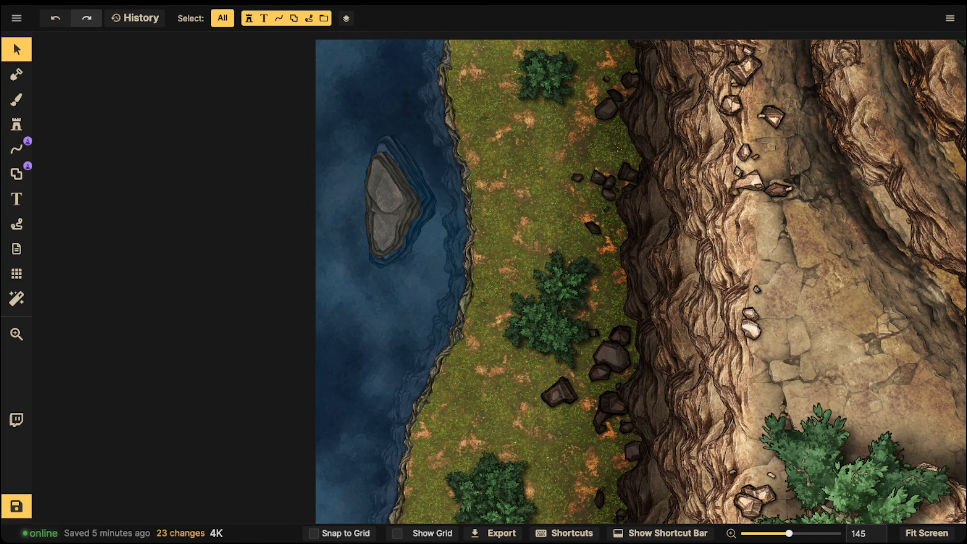
left_click(389, 203)
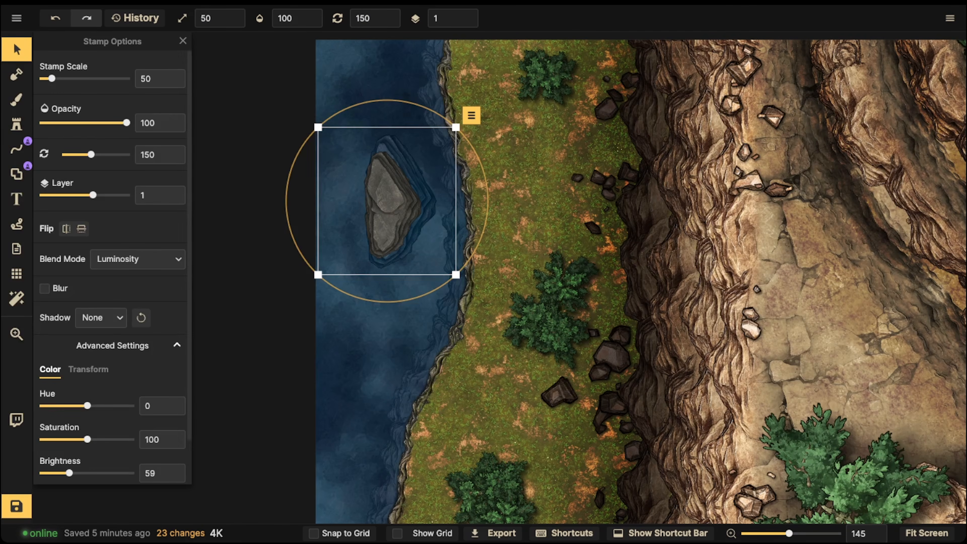
- Switch the rock stamp to its third variant for another placement in the water
left_click(17, 125)
key("3")
key("space")
left_click_drag(372, 295, 384, 95)
left_click_drag(375, 324, 378, 151)
key("period")
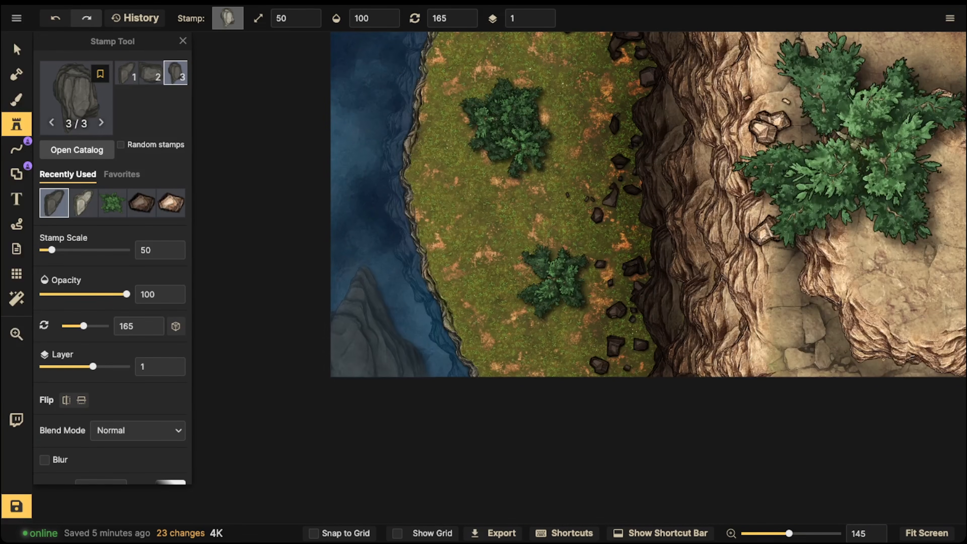
key("comma")
- Rotate the third rock variant to 195 and place it at scale 50 over the map's upper-left water corner
key("space")
left_click_drag(470, 226, 469, 423)
left_click_drag(556, 80, 564, 308)
key("space")
left_click_drag(571, 172, 587, 212)
key("period")
key("period")
key("period")
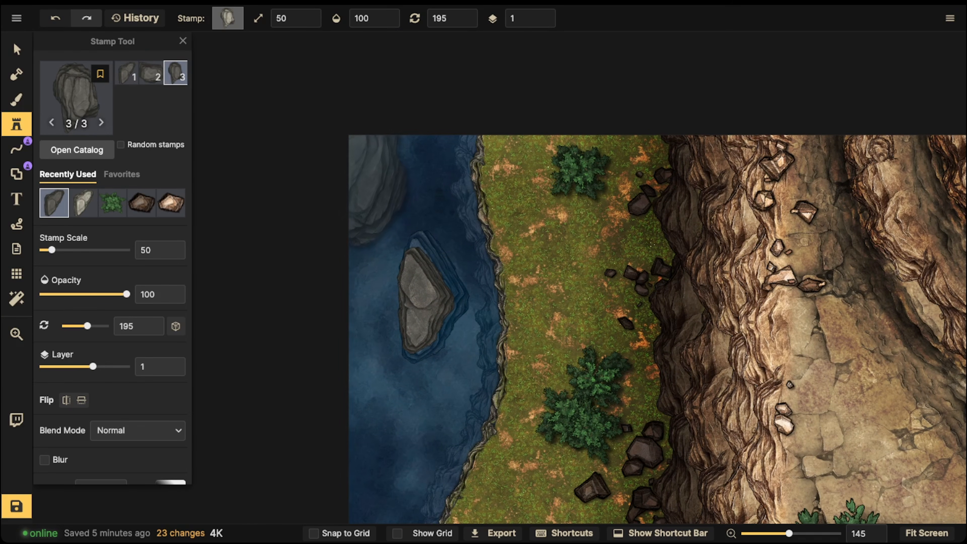
left_click(358, 157)
- Shift the corner rock farther past the map's left edge and remove its shadow
left_click(17, 50)
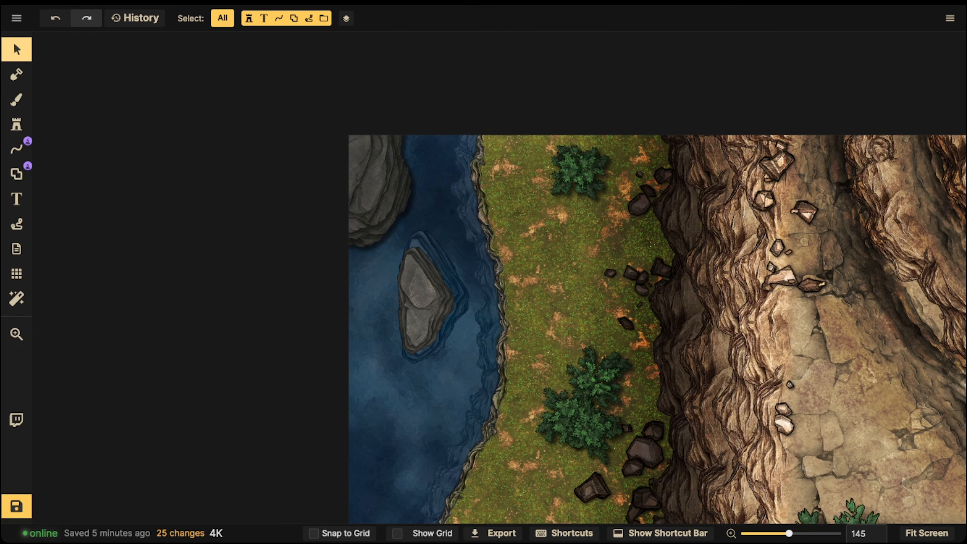
left_click_drag(374, 181, 353, 180)
left_click(101, 318)
left_click(114, 344)
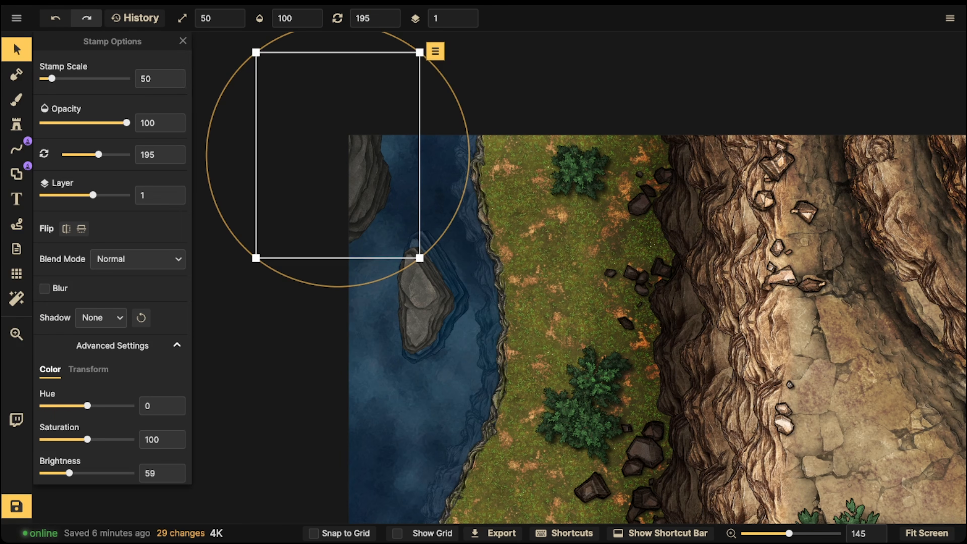
- Duplicate the corner rock on layer -1 with Luminosity blending and scale 60, and align it beneath the original as its submerged base
left_click_drag(354, 172, 382, 309)
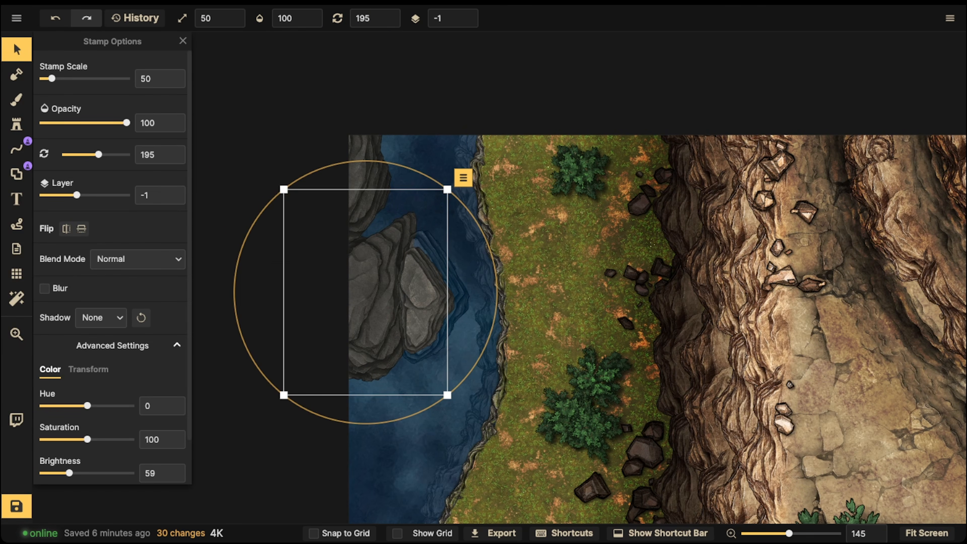
left_click(138, 259)
scroll(115, 342, "down", 4)
left_click(103, 458)
left_click_drag(377, 301, 351, 171)
key("bracketright")
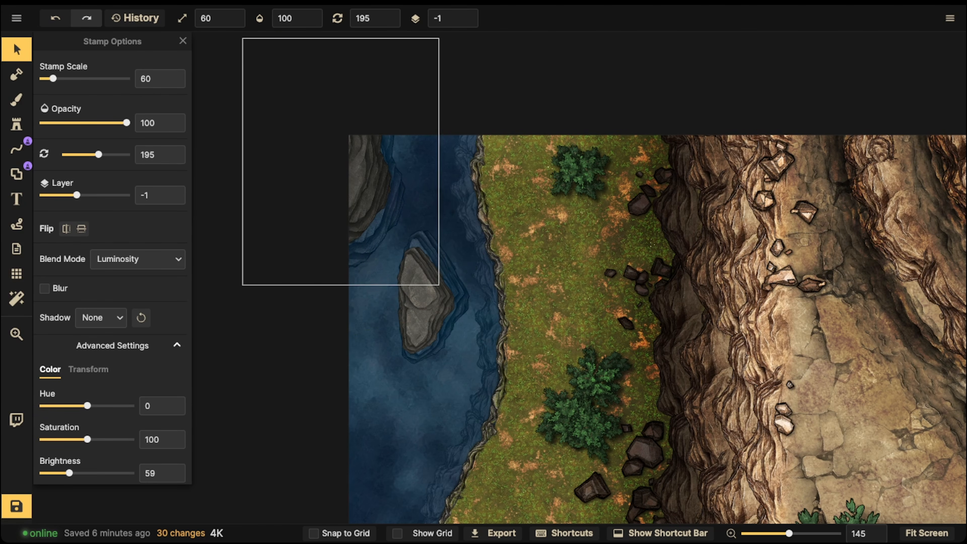
key("Escape")
- Examine the water, rocks and shoreline together with the cliffs and plateau across the map
scroll(392, 236, "down", 5)
key("space")
left_click_drag(398, 259, 381, 177)
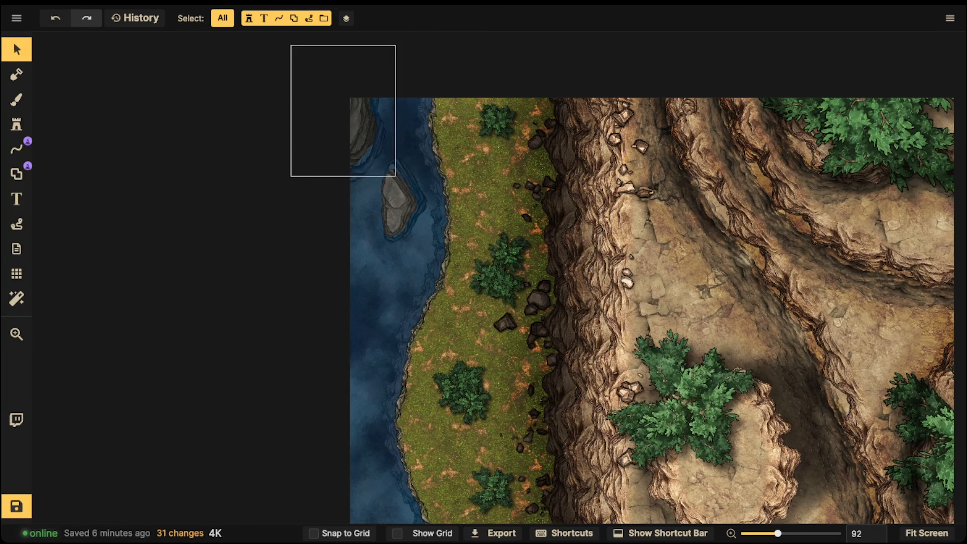
key("space")
left_click_drag(423, 244, 509, 113)
scroll(430, 206, "down", 2)
key("space")
- Examine the shoreline, water rocks and submerged cliff edge up close and in the context of the whole map
key("space")
left_click_drag(540, 258, 491, 379)
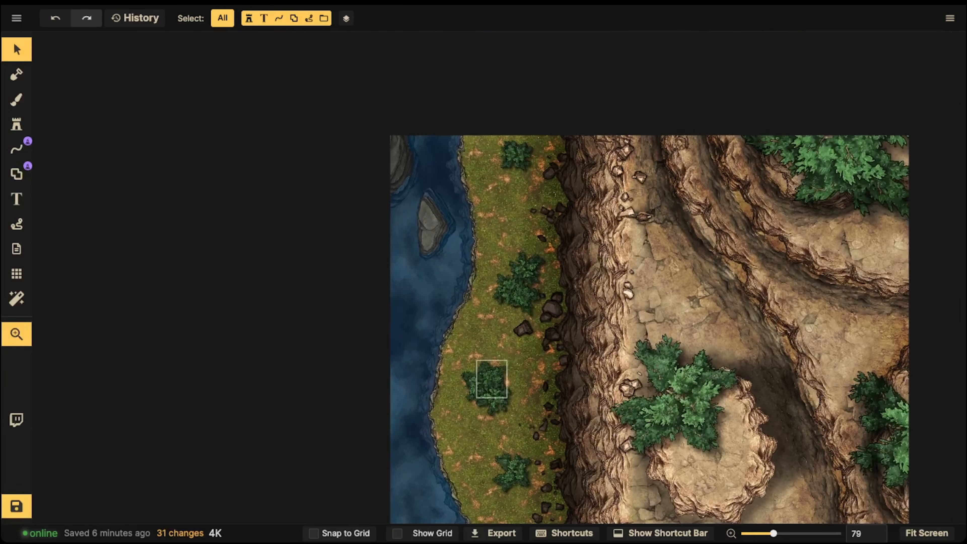
key("space")
left_click_drag(435, 307, 404, 252)
scroll(396, 237, "up", 4)
scroll(396, 236, "up", 2)
key("space")
scroll(449, 202, "up", 1)
key("space")
left_click_drag(457, 197, 454, 276)
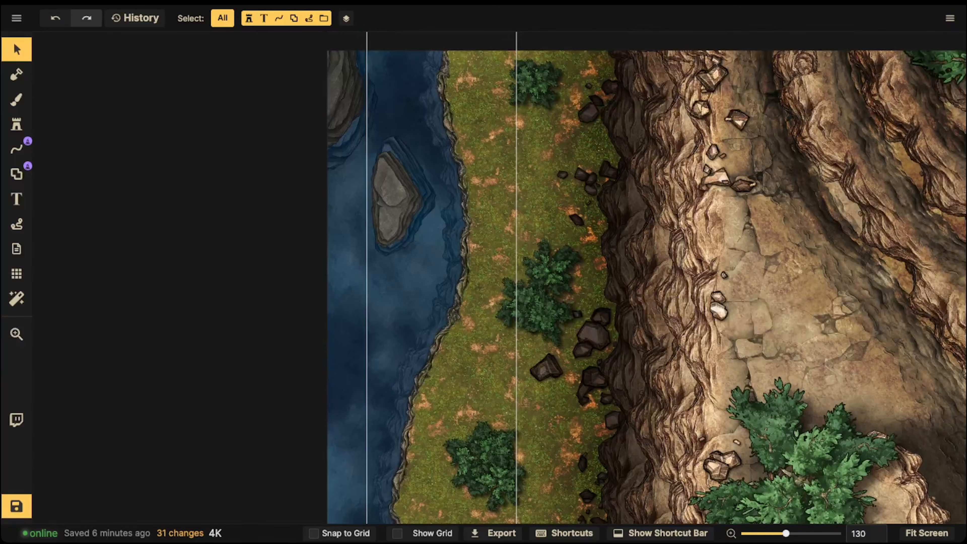
scroll(460, 276, "down", 5)
key("space")
scroll(466, 238, "down", 2)
key("space")
left_click_drag(466, 238, 467, 182)
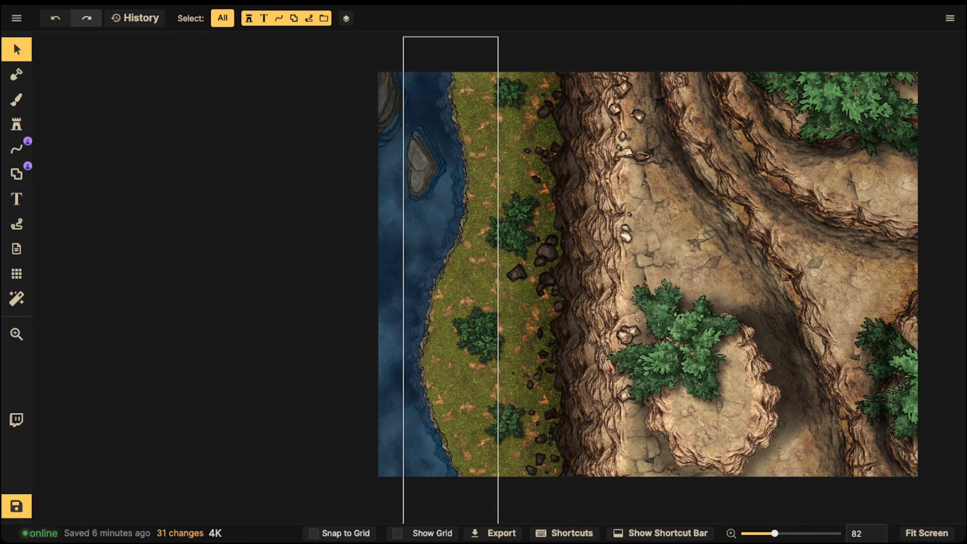
key("space")
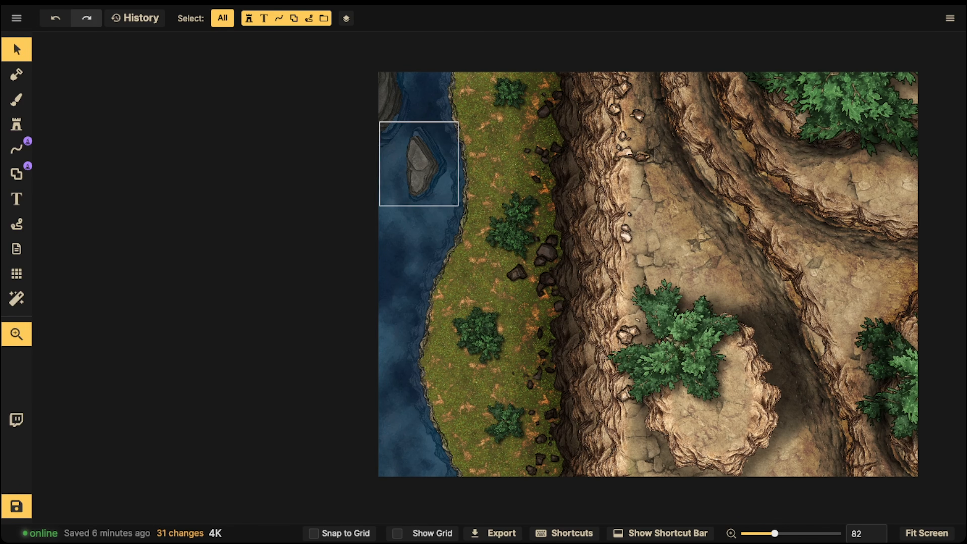
left_click_drag(427, 168, 426, 197)
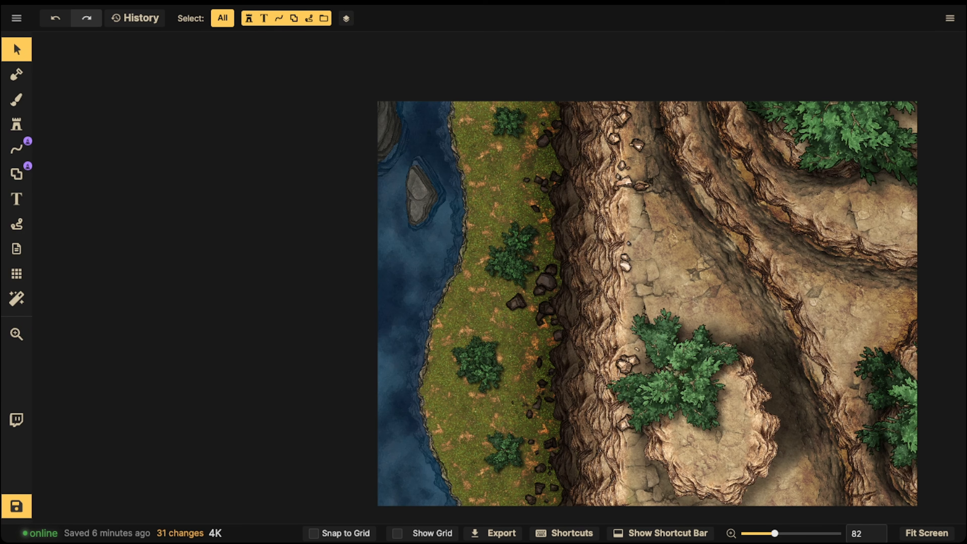
- Choose the dark teal water texture for the background brush and shift its hue to 27
key("b")
left_click(130, 269)
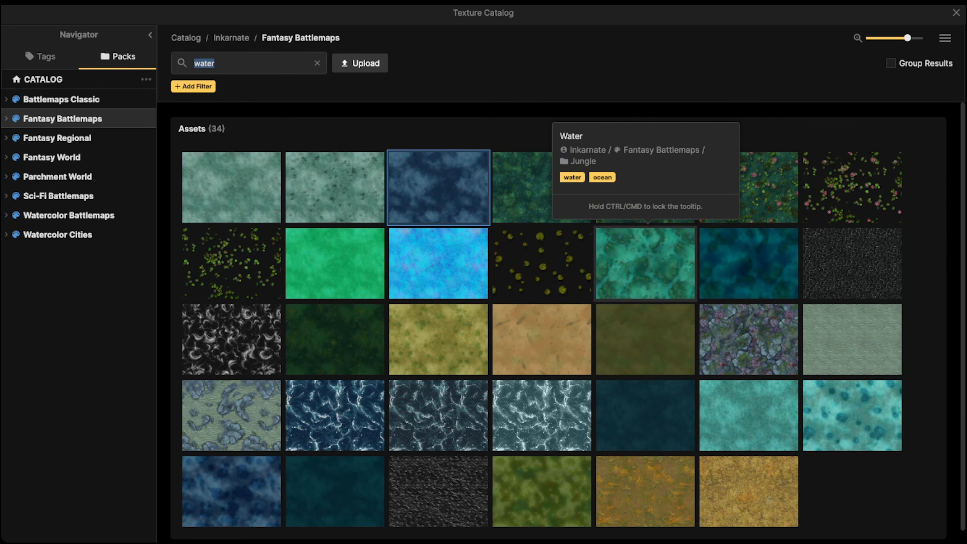
left_click(748, 263)
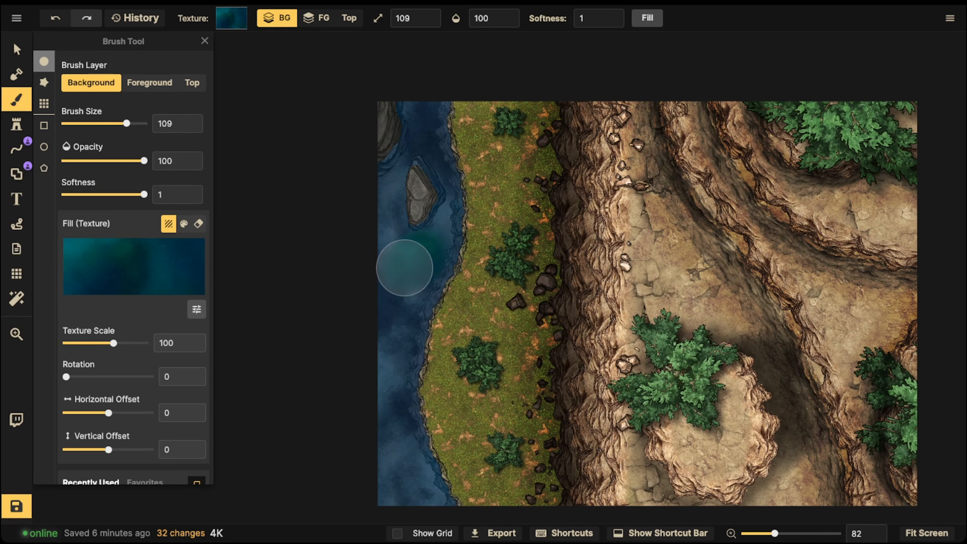
left_click(196, 309)
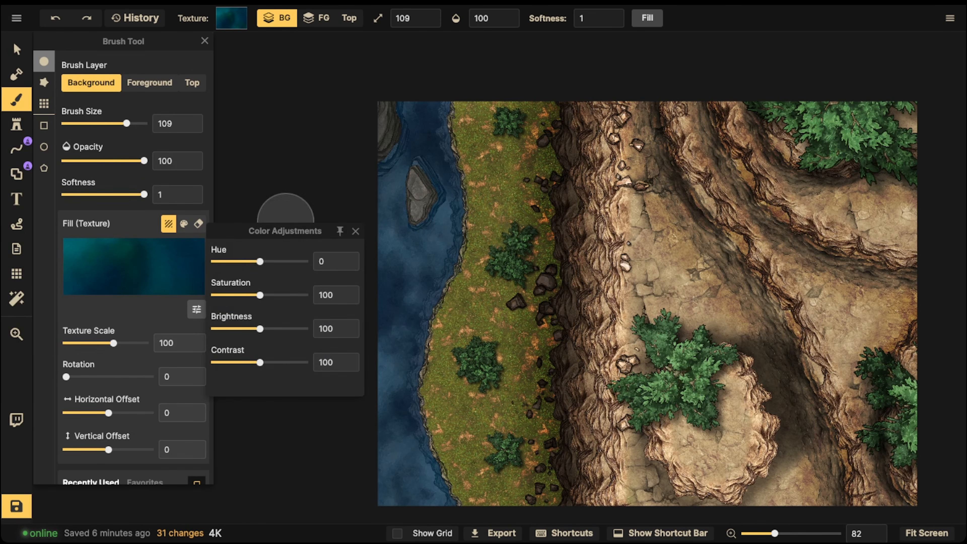
left_click_drag(260, 262, 263, 262)
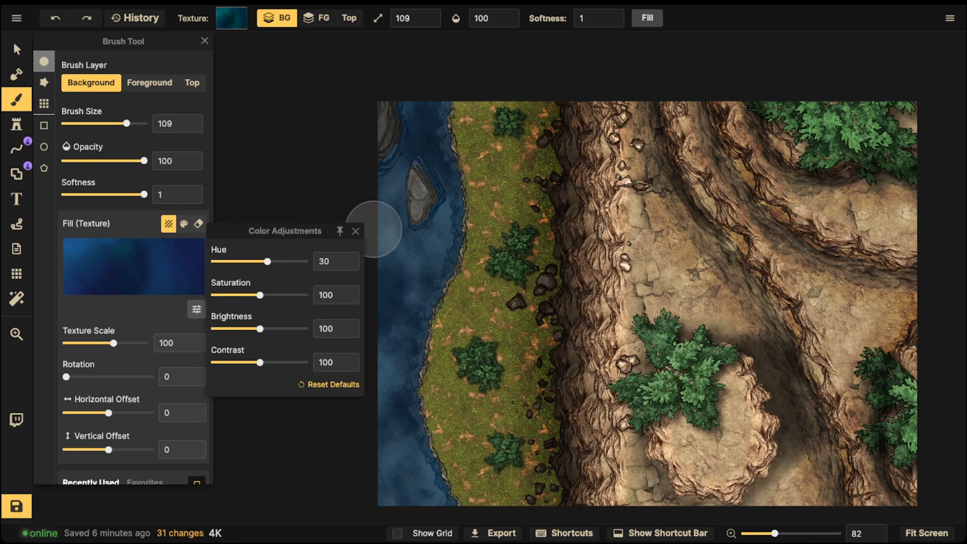
left_click(355, 231)
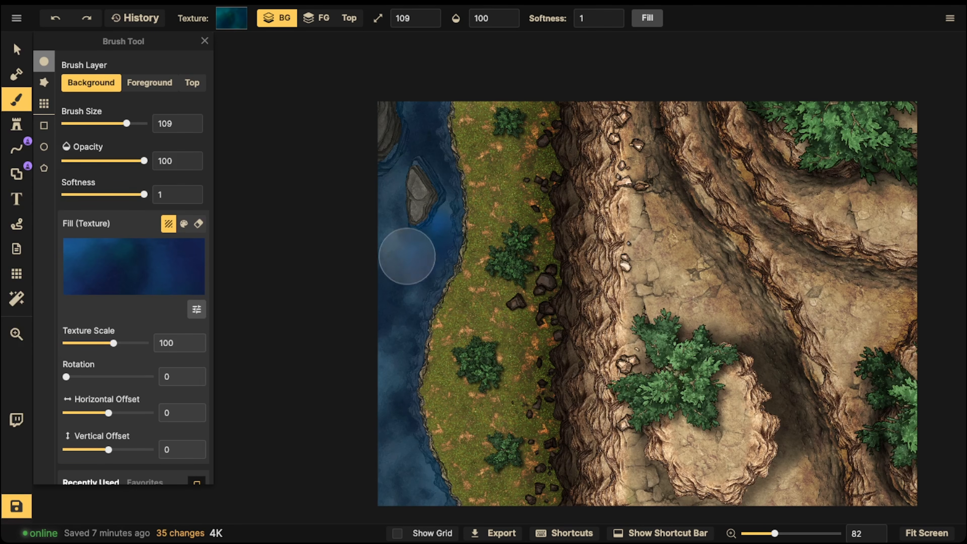
- Paint soft deep-blue patches on the background around the water rocks and down the upper half of the water
left_click(400, 166)
left_click(414, 126)
left_click(417, 247)
left_click(374, 298)
left_click(384, 307)
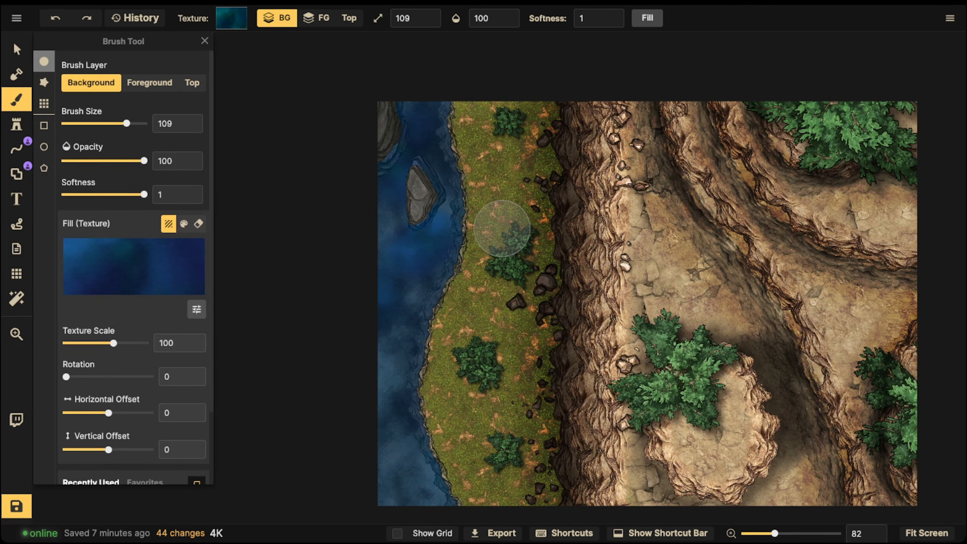
- Reduce the water texture scale to 38.55 and paint more color variation along the full length of the water
left_click_drag(113, 343, 97, 344)
left_click(414, 263)
left_click(417, 249)
left_click(406, 238)
left_click(395, 231)
left_click(387, 227)
left_click(406, 320)
left_click(388, 335)
left_click(391, 419)
left_click(385, 458)
left_click(412, 480)
left_click(381, 477)
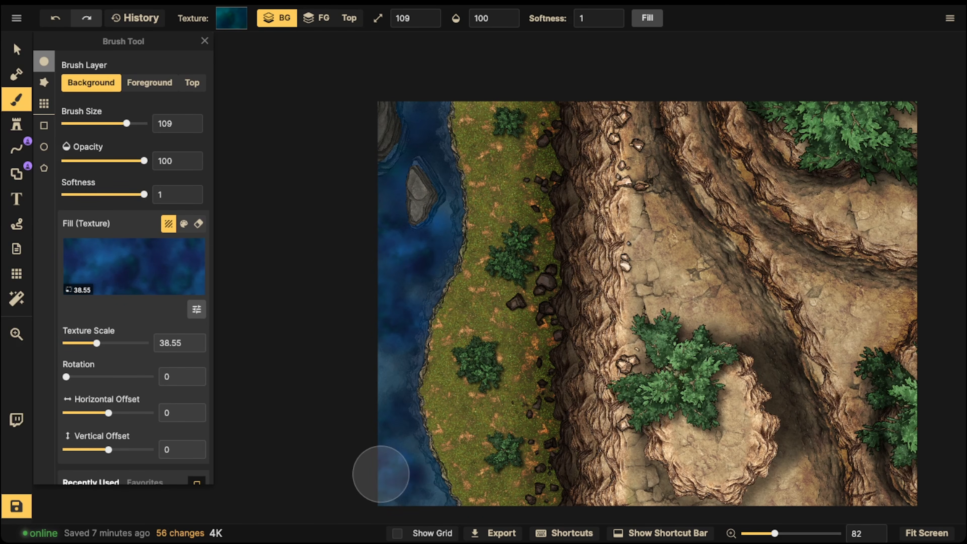
left_click(405, 502)
left_click(414, 507)
left_click(380, 347)
left_click(408, 222)
left_click(365, 221)
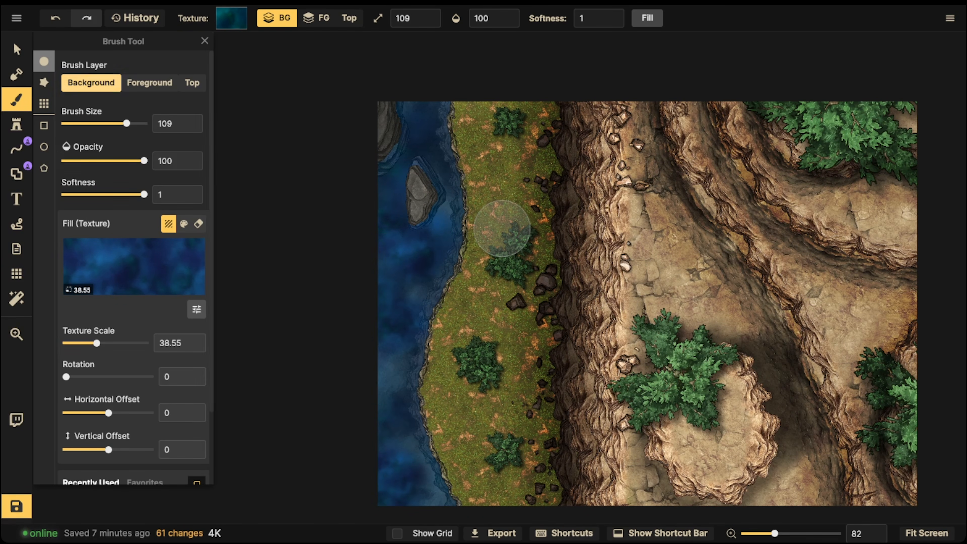
- Bring the whole map into view and save it
left_click(16, 50)
scroll(442, 228, "down", 2)
left_click_drag(564, 244, 474, 236)
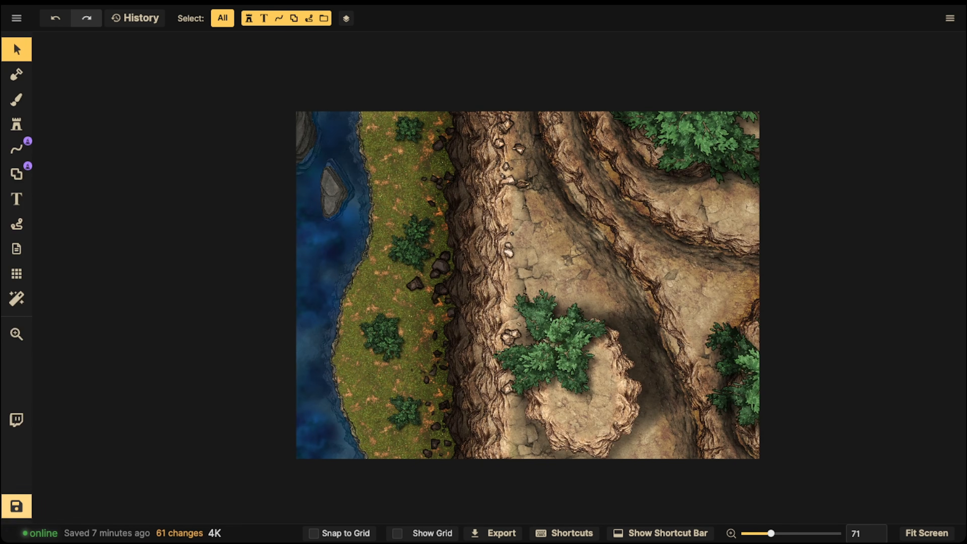
key("ctrl+s")
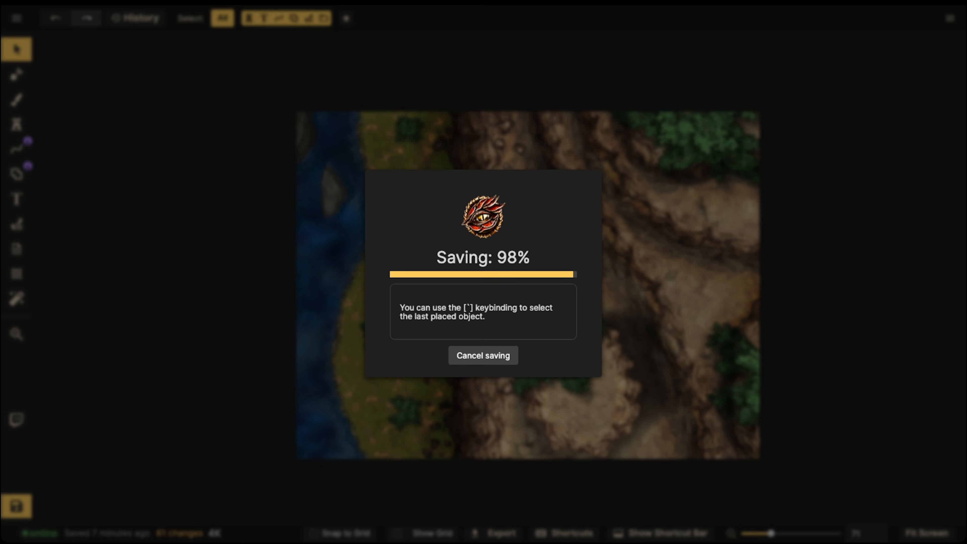
- Search the stamp catalog for "reed" and pick the reed stamp set for the shoreline below the water rock
scroll(343, 244, "up", 10)
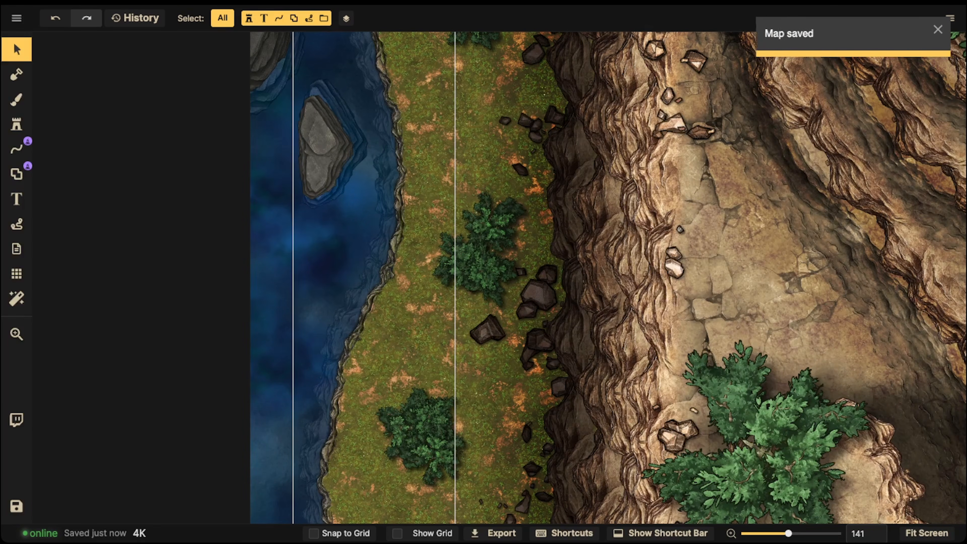
scroll(492, 220, "down", 8)
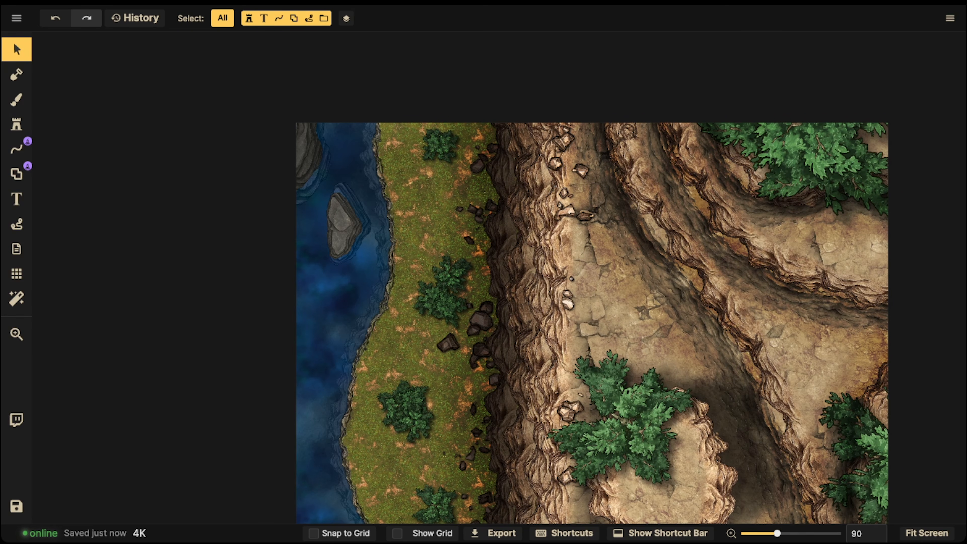
scroll(399, 387, "up", 2)
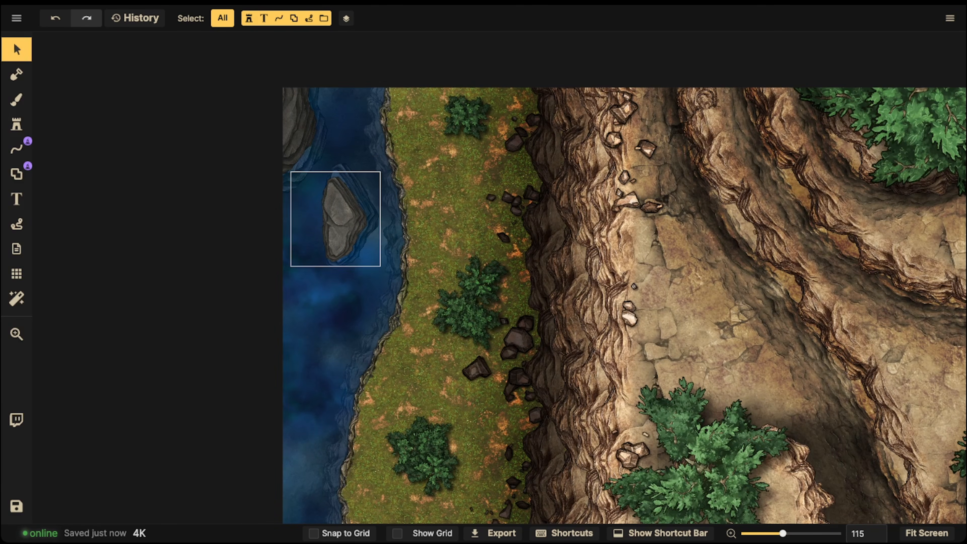
scroll(348, 243, "up", 2)
key("space")
left_click_drag(349, 244, 398, 179)
scroll(398, 179, "up", 2)
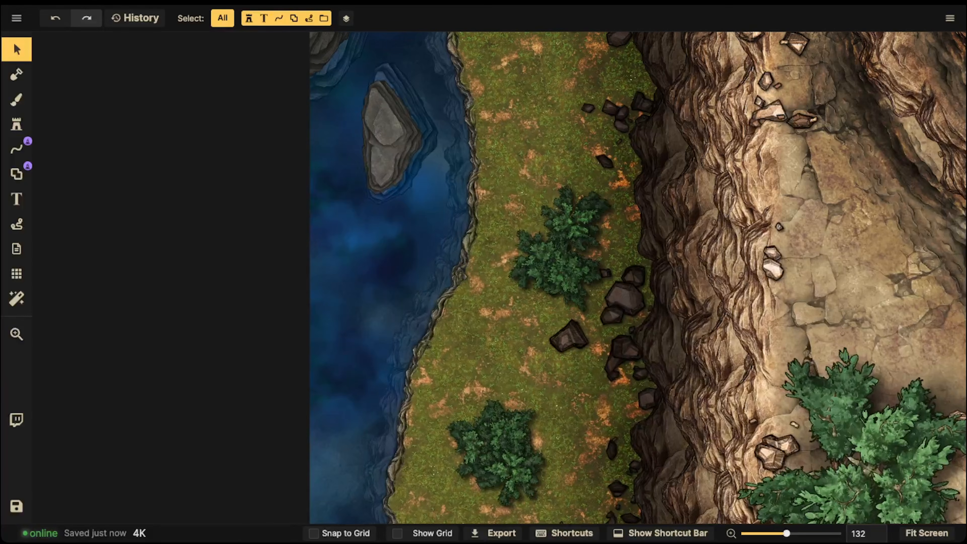
left_click(16, 124)
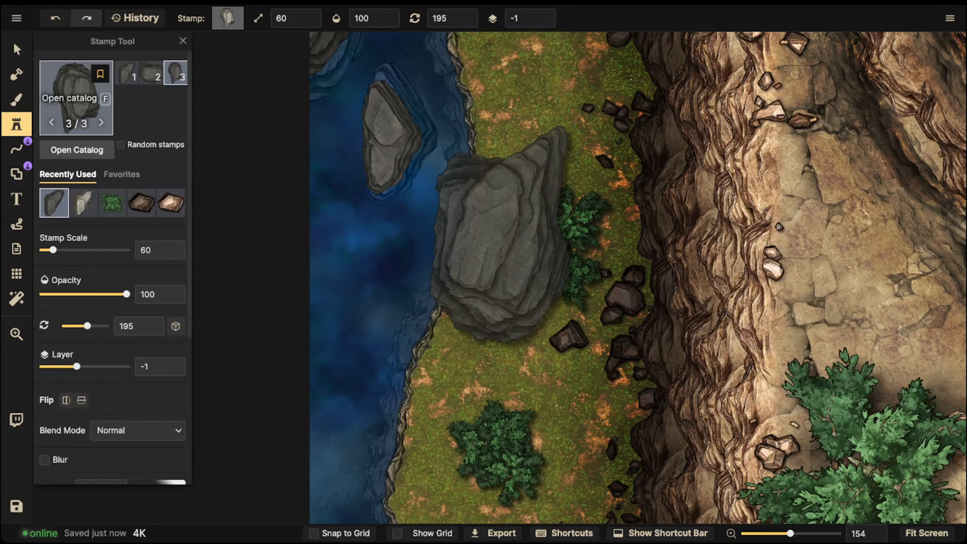
left_click(65, 95)
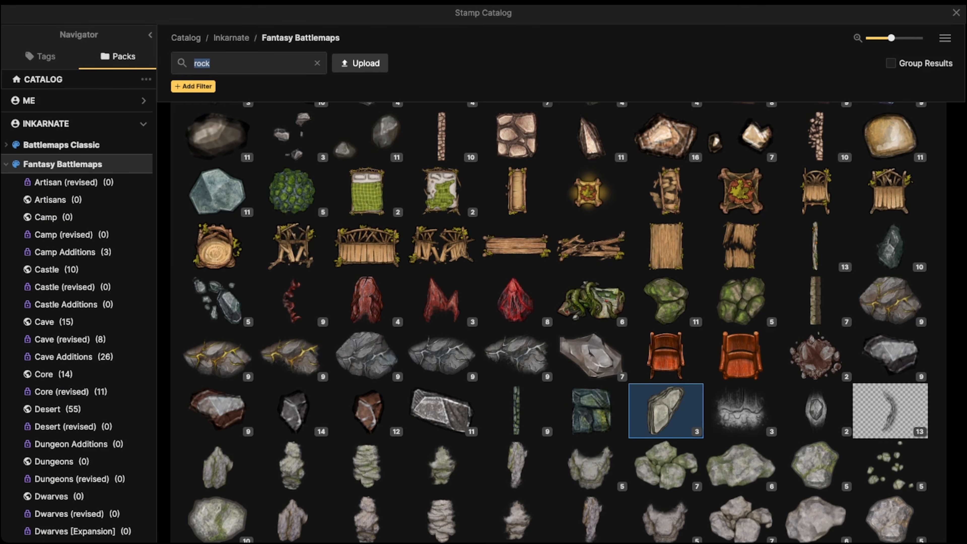
type("reed")
key("Return")
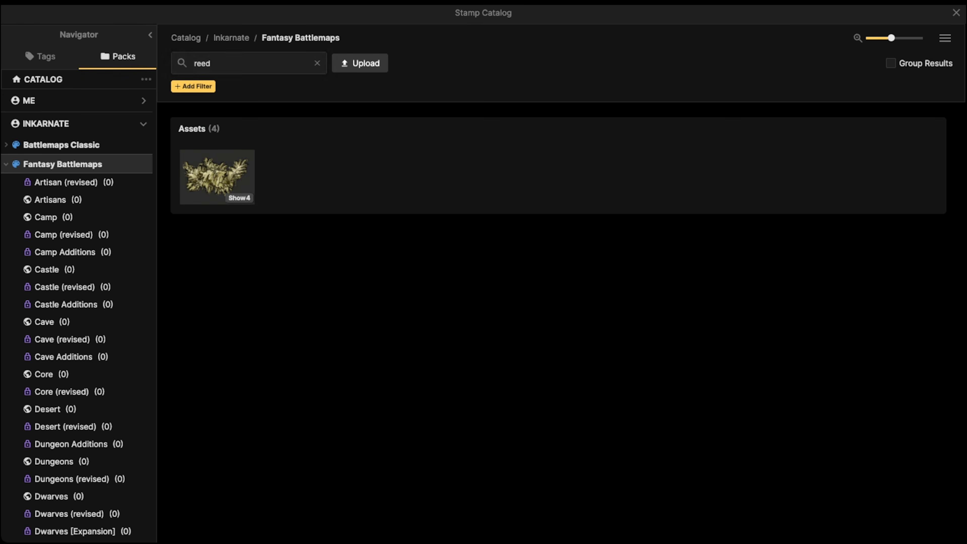
left_click(217, 176)
scroll(404, 227, "up", 5)
scroll(113, 244, "down", 5)
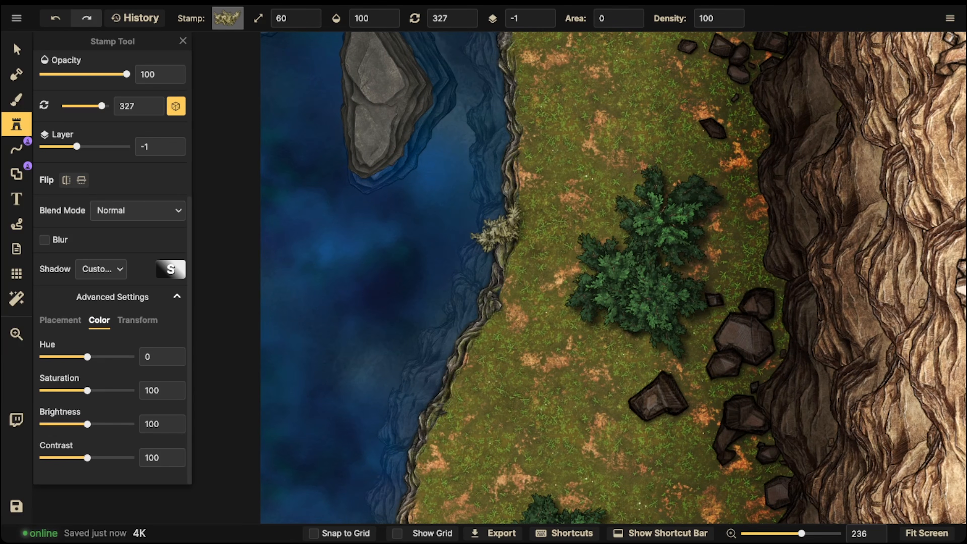
- Remove the reed stamp's shadow, set its blending to Luminosity, and place one at scale 60 on layer -1 in the water
left_click(101, 269)
left_click(101, 253)
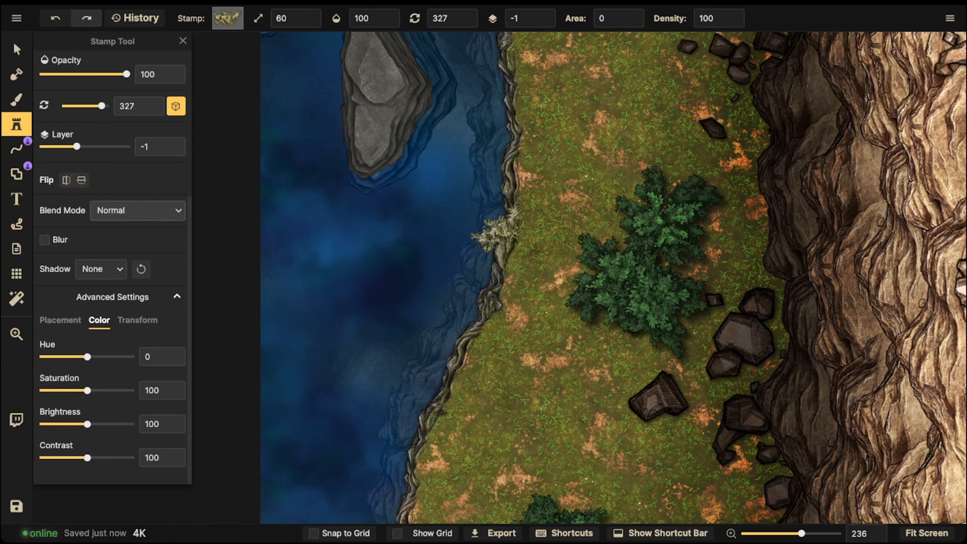
left_click(137, 210)
left_click(82, 408)
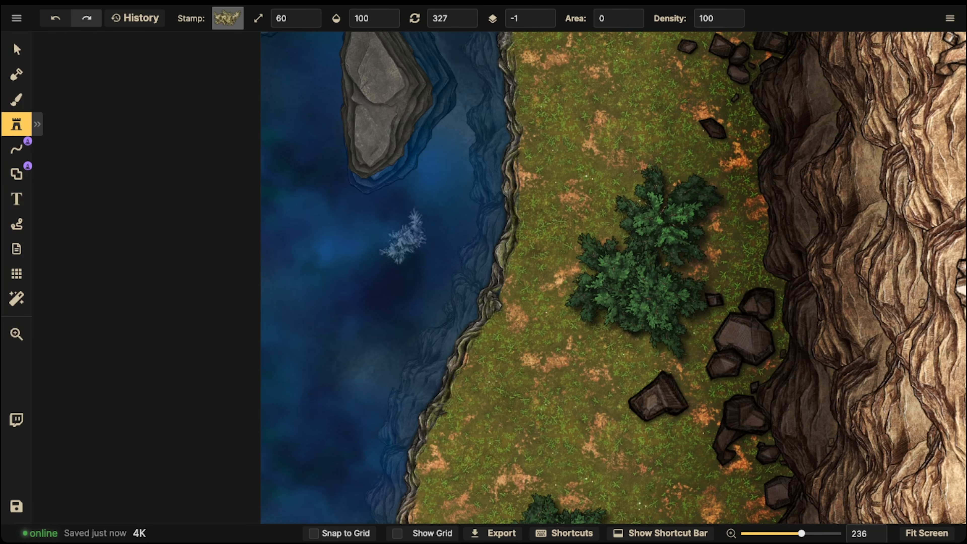
left_click(420, 229)
left_click(17, 49)
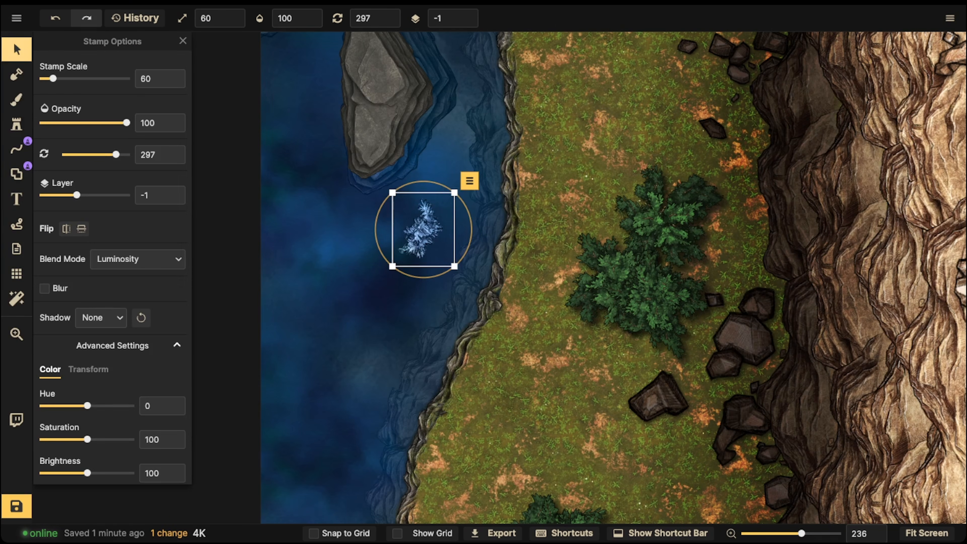
- Lower the placed reed's brightness to 56 and contrast to 59, and move it against the submerged shoreline edge
scroll(113, 267, "down", 2)
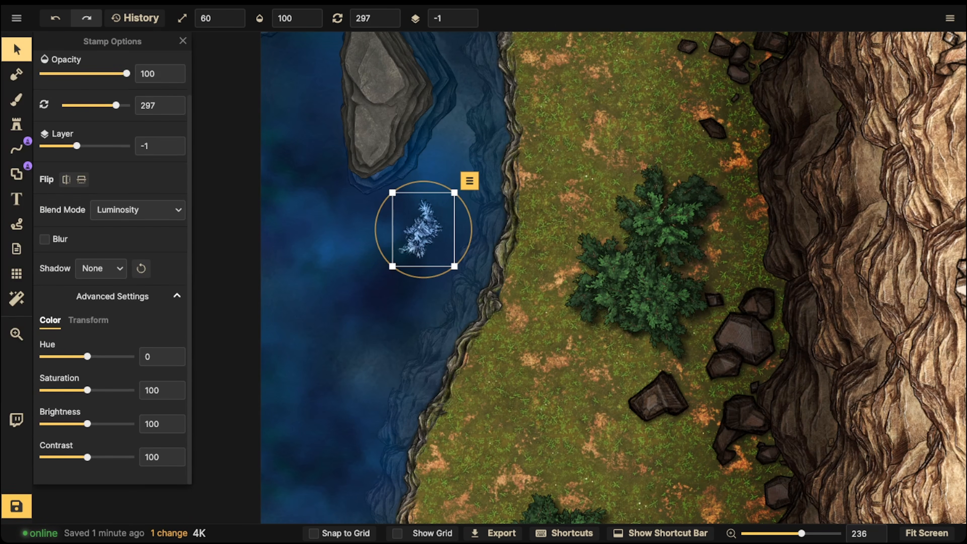
left_click_drag(87, 424, 68, 424)
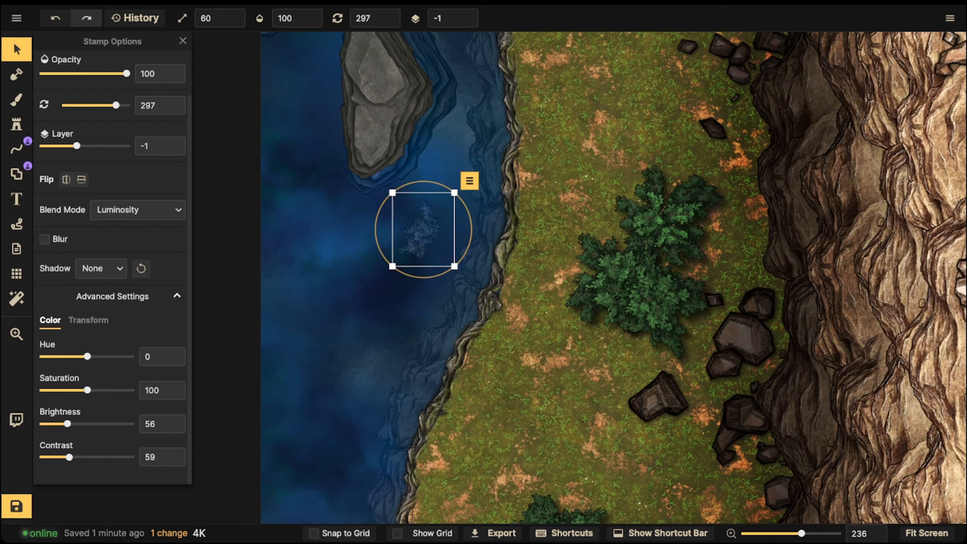
left_click_drag(423, 229, 465, 258)
scroll(463, 265, "down", 3)
- Set the reed stamp's rotation to 284, its placement area to 16 and its scale to 50
left_click(16, 125)
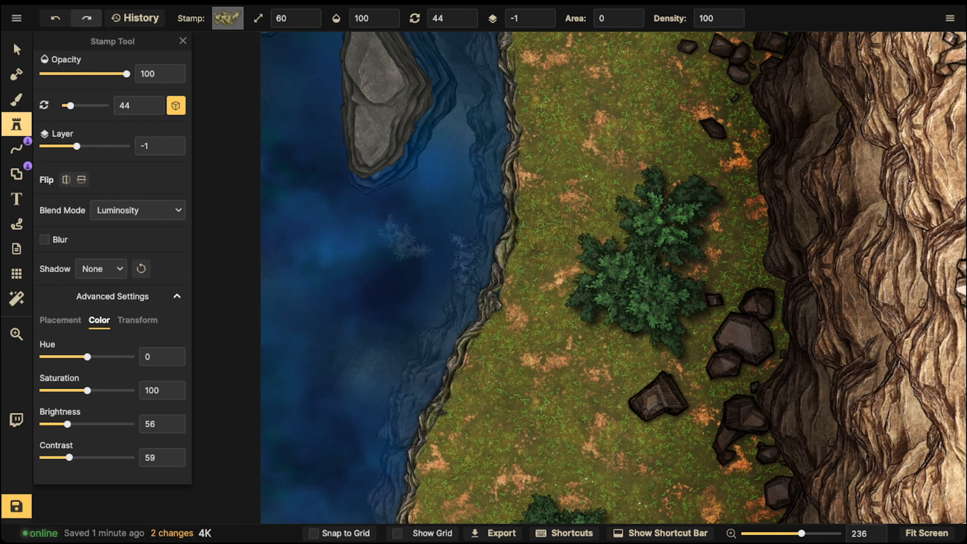
scroll(289, 240, "down", 6)
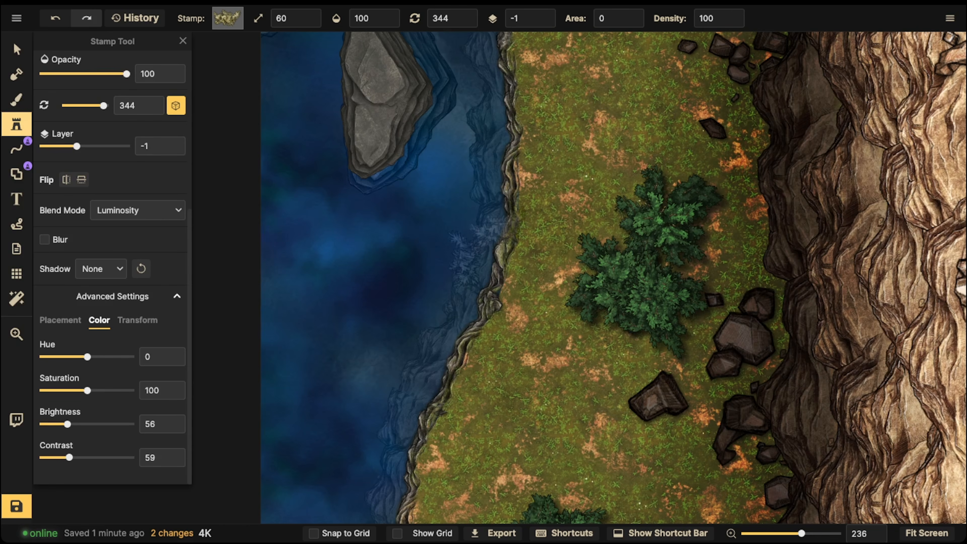
scroll(368, 260, "up", 1)
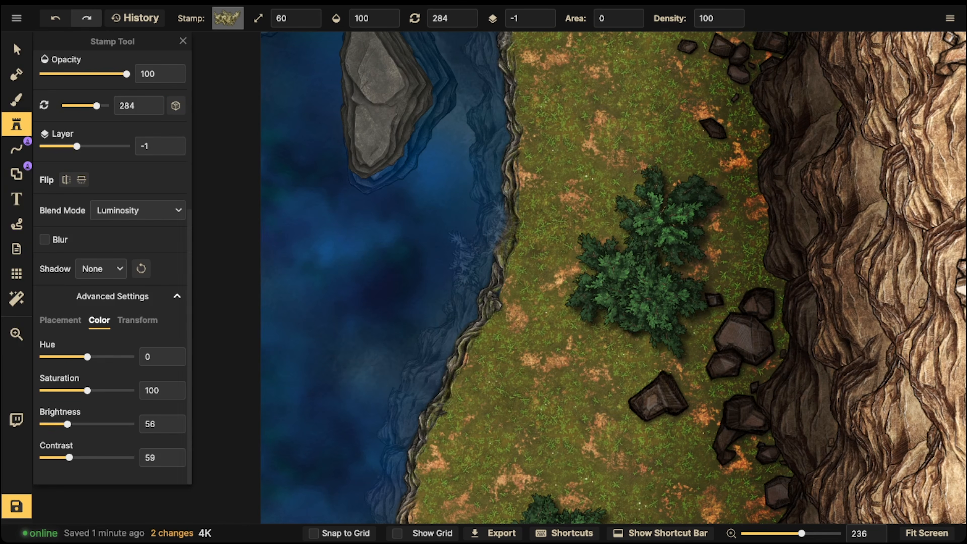
left_click(632, 14)
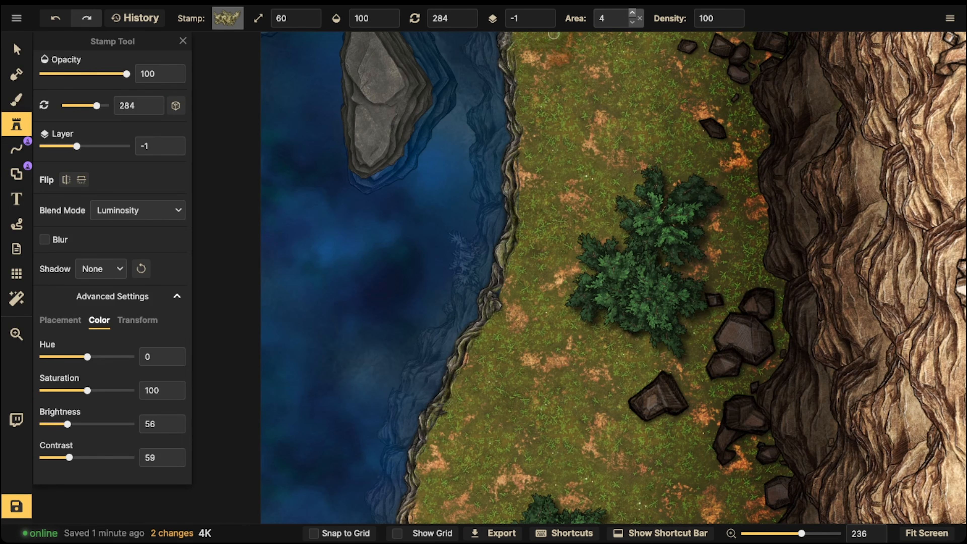
left_click(632, 13)
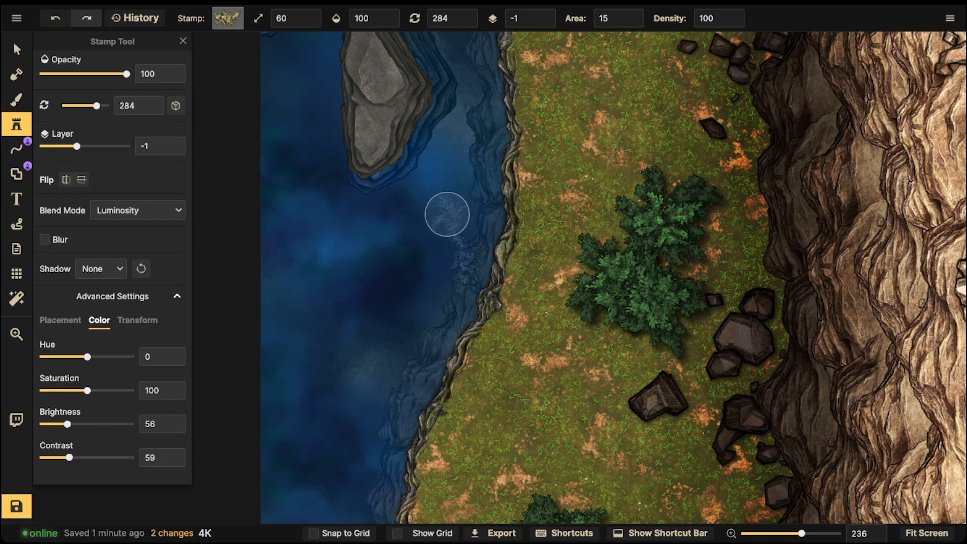
left_click(633, 14)
key("bracketleft")
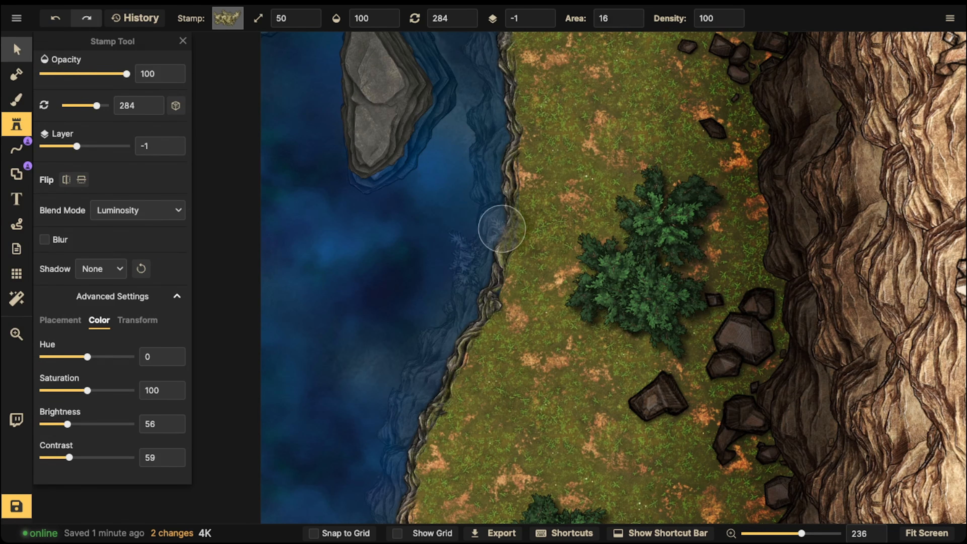
- Shrink the placed reed beside the shoreline to scale 30 and resume stamping reeds at that scale
key("v")
left_click(465, 258)
key("bracketleft")
key("bracketleft")
key("bracketleft")
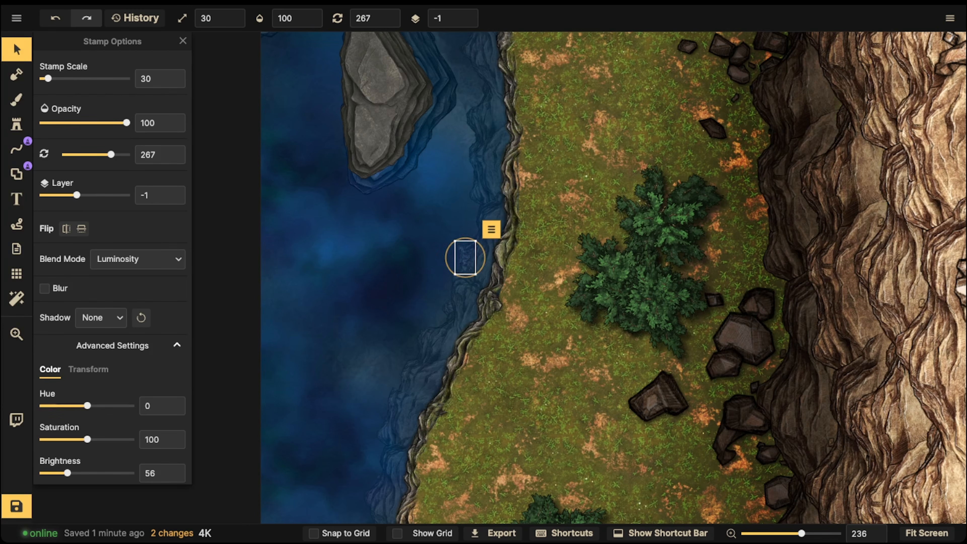
key("Escape")
key("s")
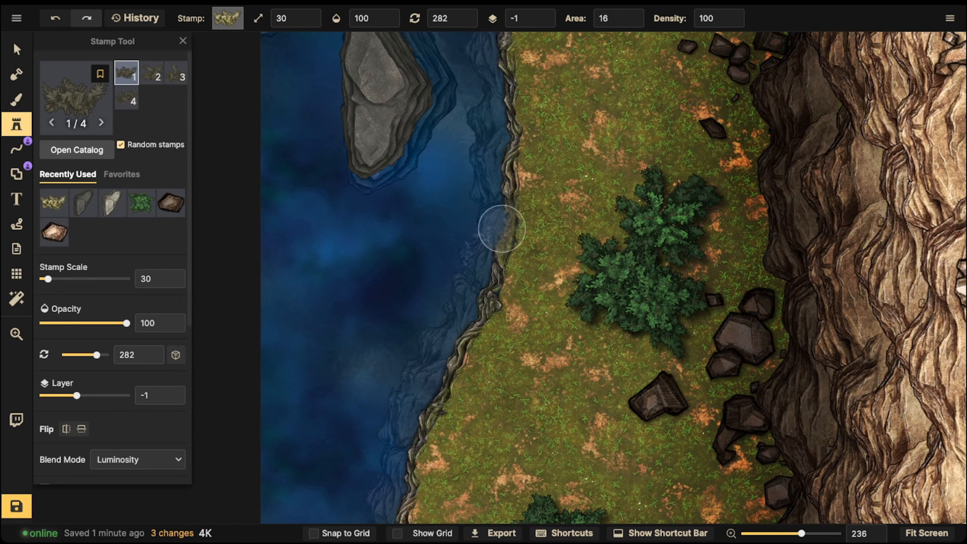
- Set the reed stamp to scale 20 and rotation 297, and scatter reeds through the water below the smaller rock island
key("bracketleft")
mouse_move(455, 261)
left_mouse_down()
mouse_move(464, 153)
mouse_move(446, 285)
mouse_move(403, 299)
mouse_move(439, 262)
mouse_move(406, 356)
left_mouse_up()
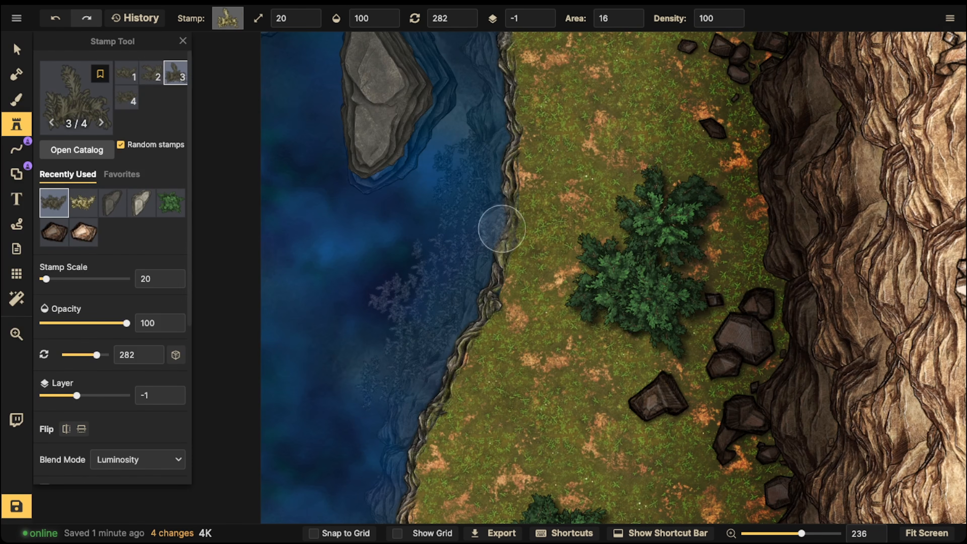
key("ctrl+z")
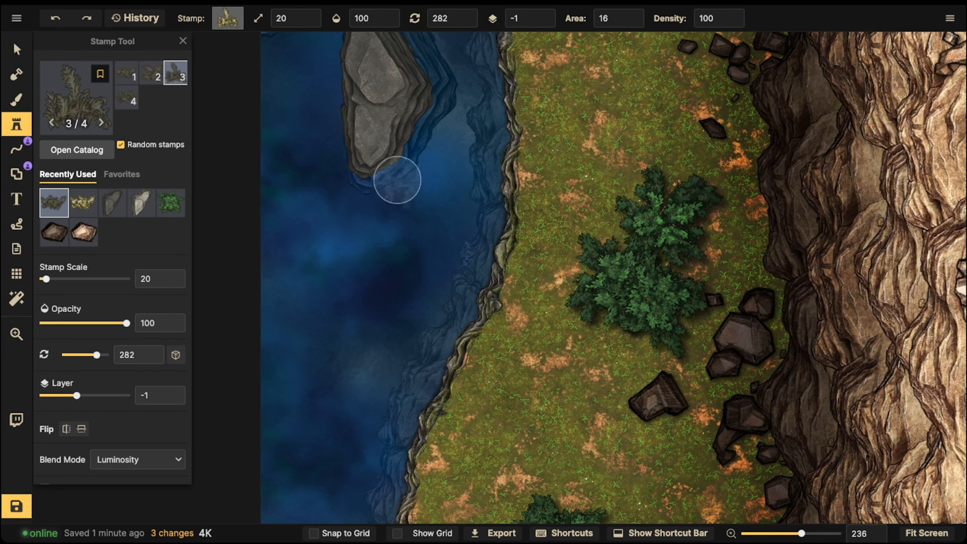
key("Right")
mouse_move(443, 274)
left_mouse_down()
mouse_move(431, 307)
mouse_move(423, 289)
left_mouse_up()
mouse_move(452, 254)
left_mouse_down()
mouse_move(467, 227)
mouse_move(436, 315)
mouse_move(379, 339)
mouse_move(405, 242)
mouse_move(364, 269)
left_mouse_up()
left_click(401, 341)
left_click(382, 398)
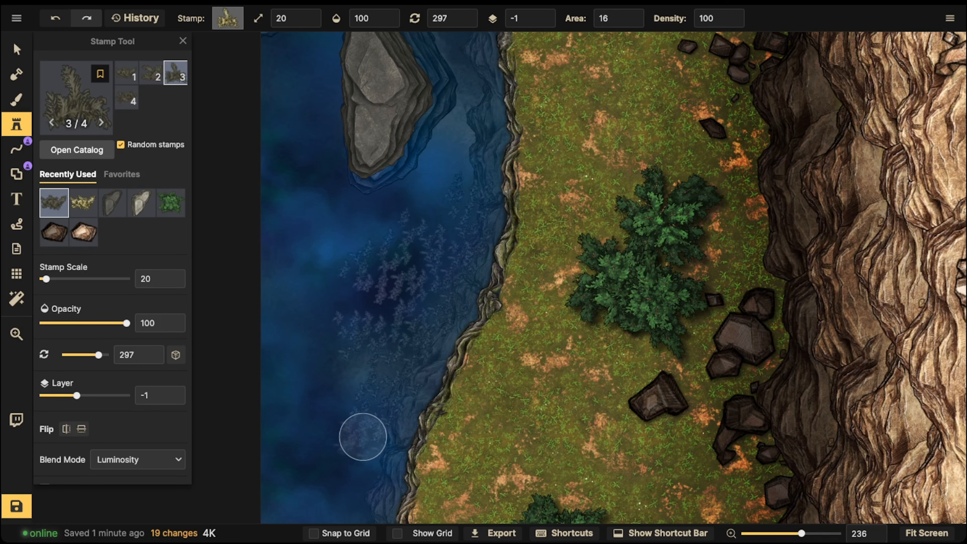
left_click(364, 435)
left_click_drag(360, 431, 452, 187)
- Rotate the reed stamp to 282 and scatter reeds along the next stretch of submerged shoreline to the south
key("Left")
mouse_move(449, 248)
left_mouse_down()
mouse_move(442, 321)
mouse_move(417, 312)
mouse_move(414, 387)
left_mouse_up()
left_click(407, 388)
left_click(394, 278)
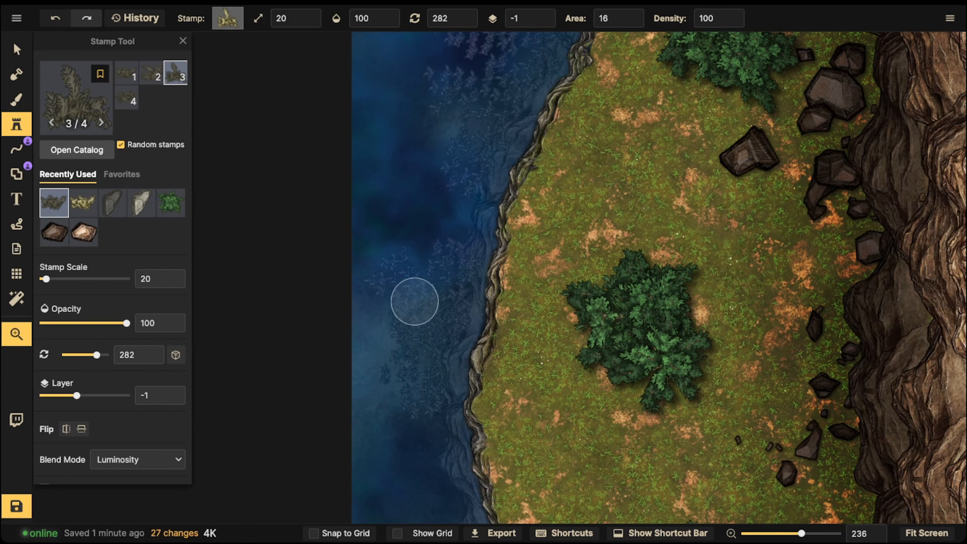
- Rotate the reed stamp to 267 and continue scattering reeds where the shoreline curves farther south
left_click_drag(414, 300, 402, 109)
key("Left")
mouse_move(426, 298)
left_mouse_down()
mouse_move(446, 335)
mouse_move(402, 339)
left_mouse_up()
left_click(453, 375)
left_click(463, 416)
- Rotate the reed stamp to 252 and scatter reeds along the southernmost shoreline down to the map edge
left_click_drag(464, 374, 445, 157)
key("Left")
left_click(482, 279)
mouse_move(489, 294)
left_mouse_down()
mouse_move(486, 310)
mouse_move(502, 333)
left_mouse_up()
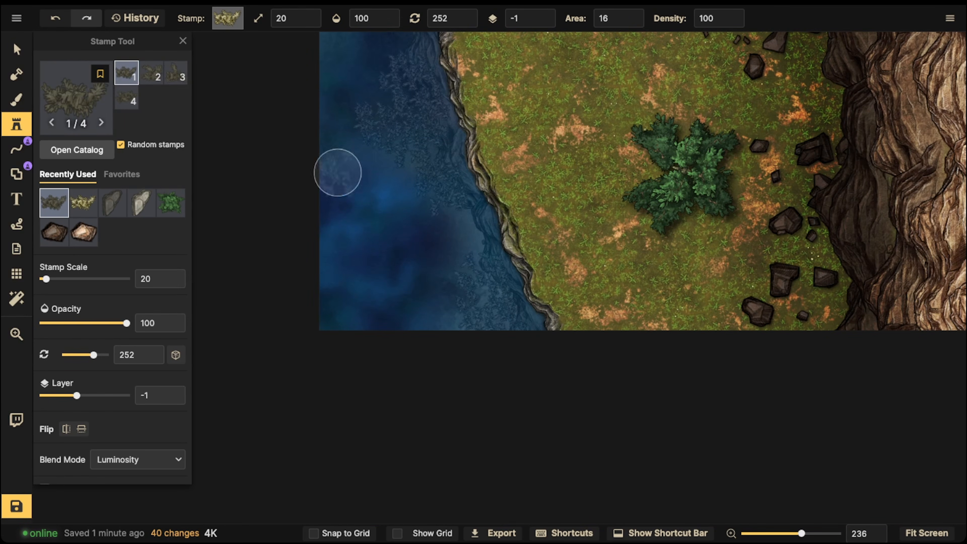
- Select the deeper-water reeds just below the smaller rock island and lower their opacity to 51
key("s")
key("space")
left_click_drag(571, 172, 597, 480)
left_click_drag(609, 229, 640, 365)
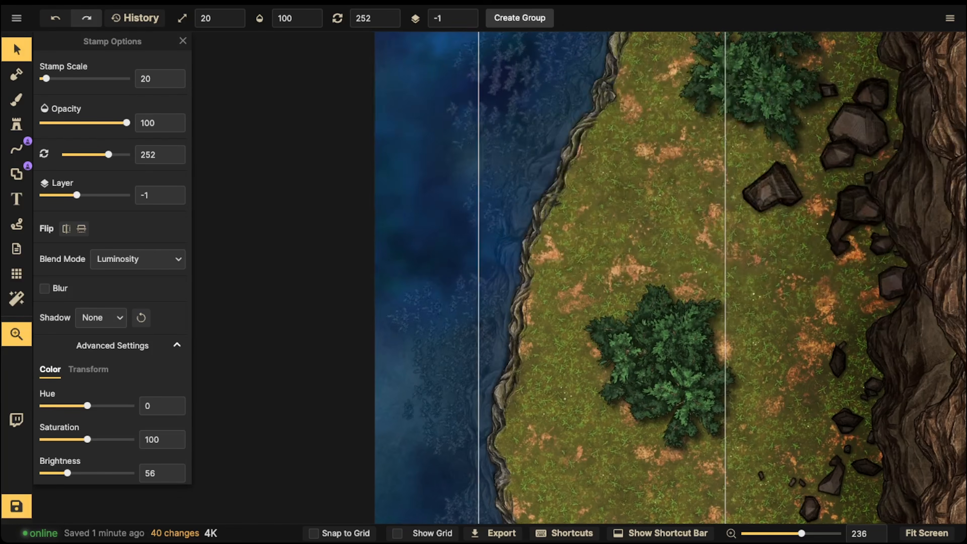
left_click_drag(628, 199, 624, 317)
left_click(552, 130)
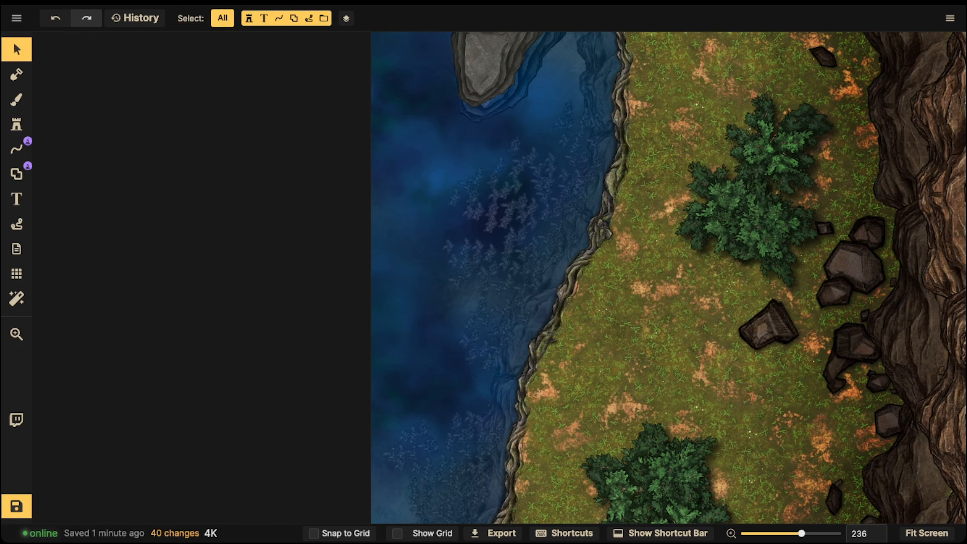
left_click(595, 115)
left_click(599, 122)
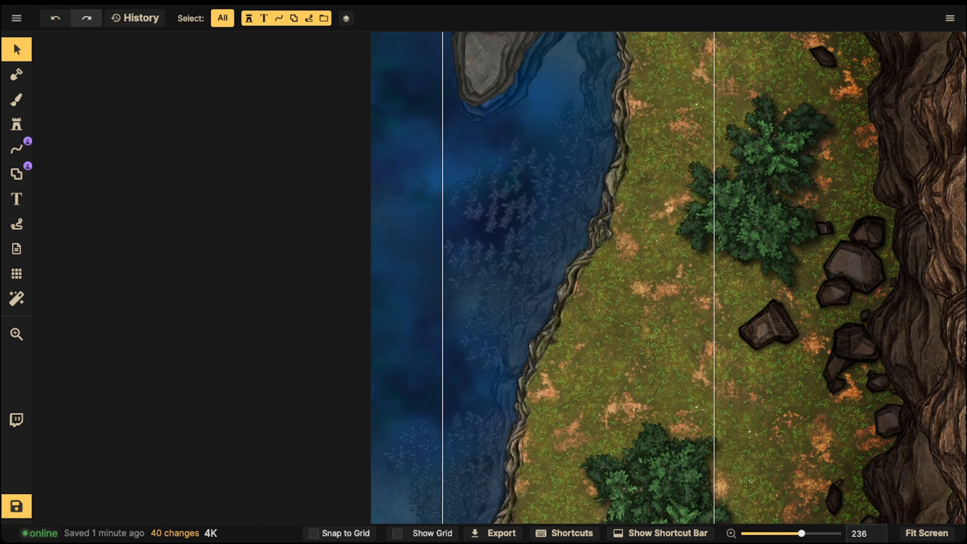
left_click(619, 126)
left_click(619, 126)
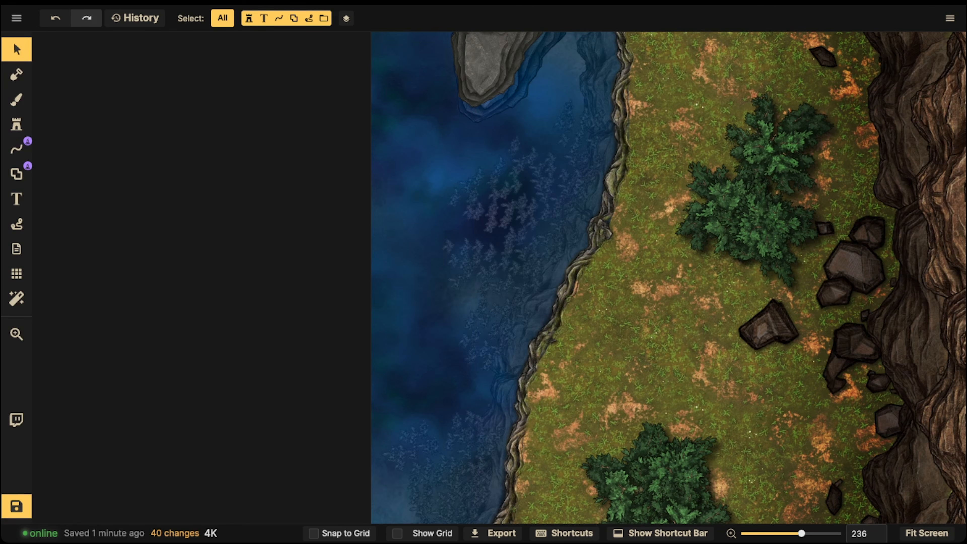
left_click_drag(412, 139, 512, 233)
left_click(515, 146, "shift")
left_click_drag(397, 212, 456, 281)
left_click_drag(127, 123, 94, 123)
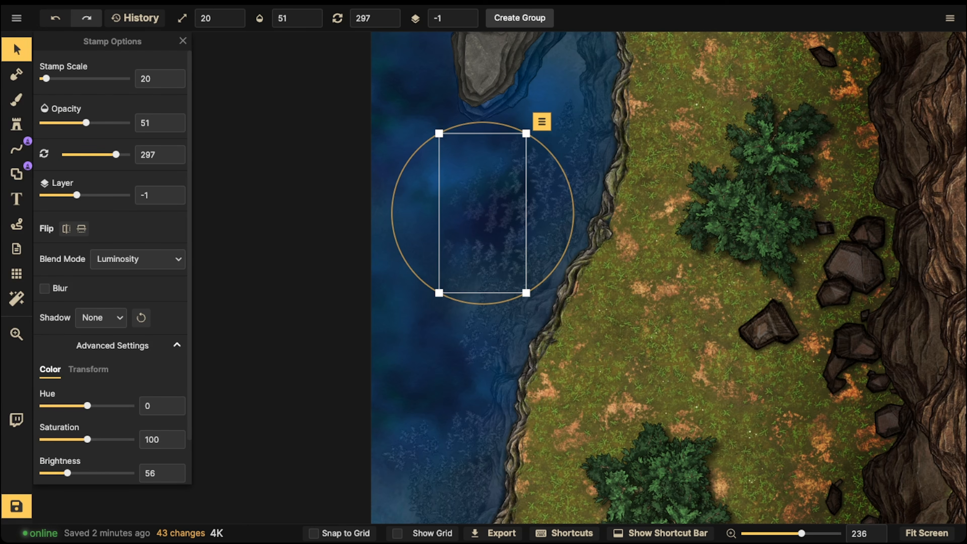
left_click(417, 244)
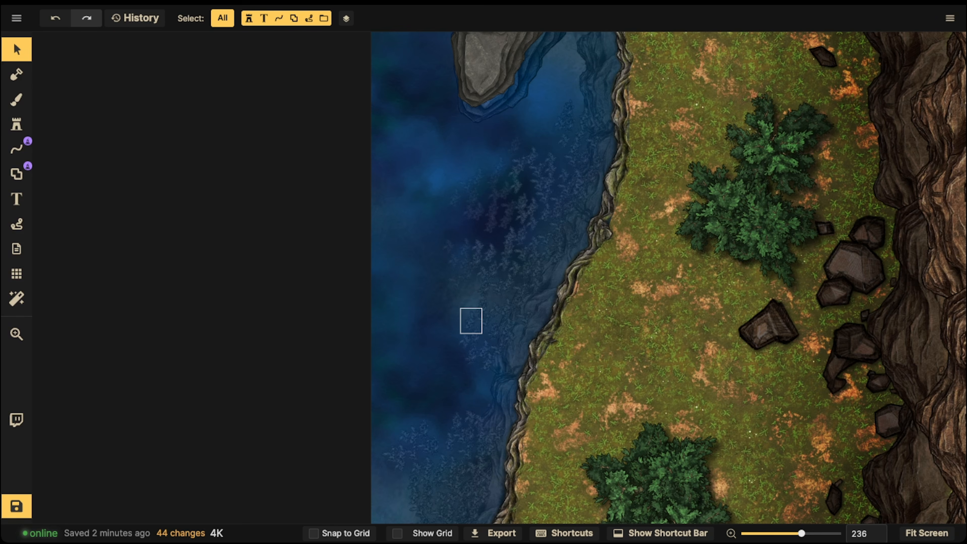
- Lower the opacity of the outermost reeds to 64 in the two patches farther down the shoreline
left_click_drag(399, 231, 490, 366)
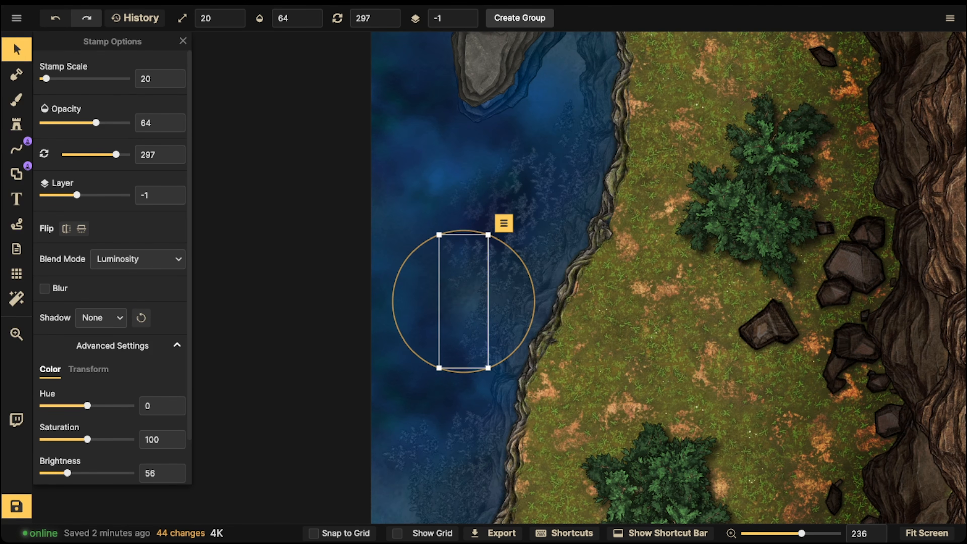
key("Delete")
left_click_drag(476, 381, 507, 177)
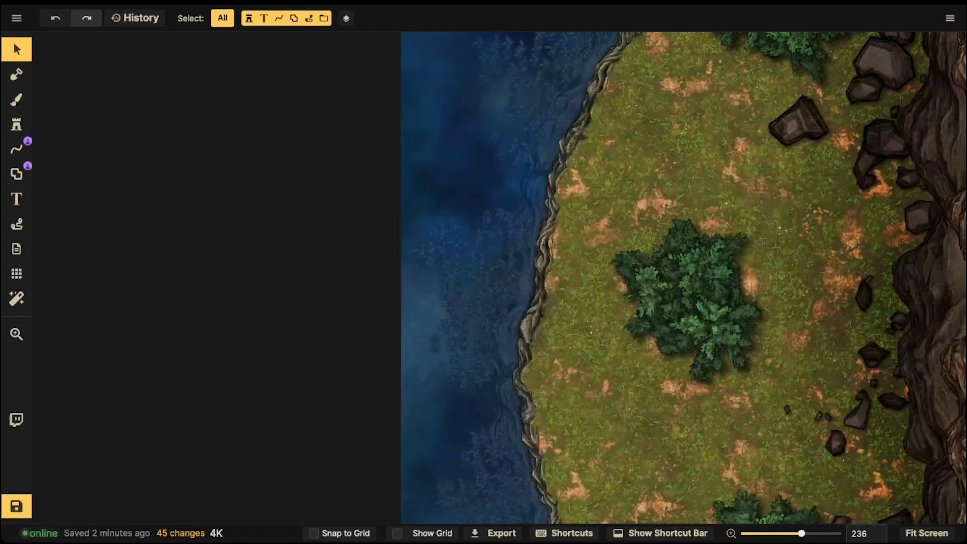
left_click_drag(400, 203, 453, 404)
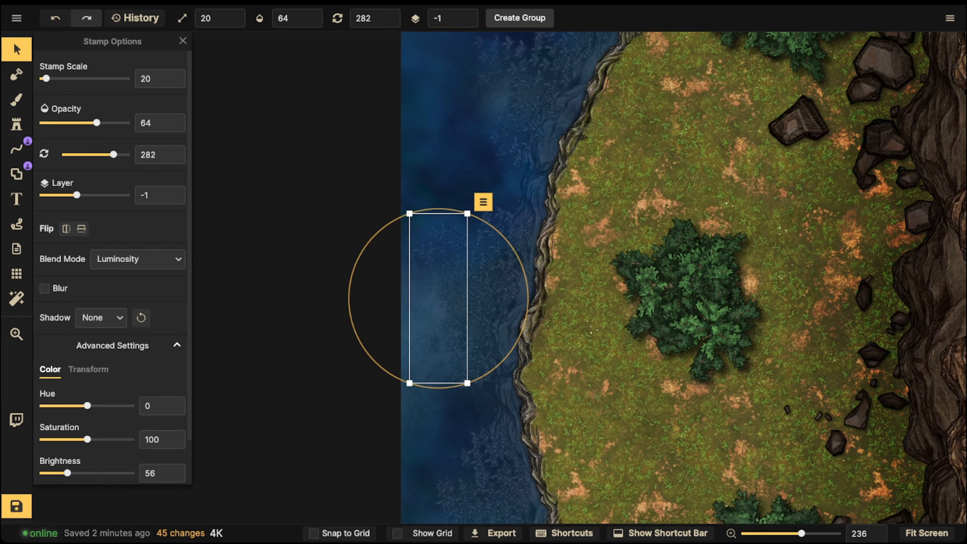
key("Delete")
- Lower the opacity of the outer reeds toward the shoreline's south end, setting the southernmost ones to 56
left_click_drag(453, 404, 446, 213)
left_click_drag(402, 292, 488, 383)
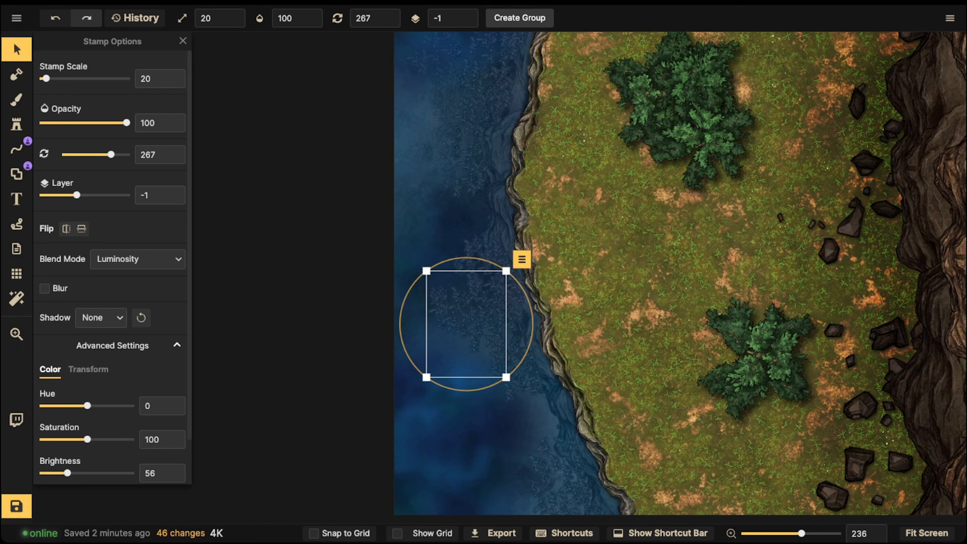
left_click_drag(126, 123, 90, 122)
key("Escape")
mouse_move(467, 433)
left_mouse_down()
mouse_move(390, 263)
mouse_move(473, 390)
left_mouse_up()
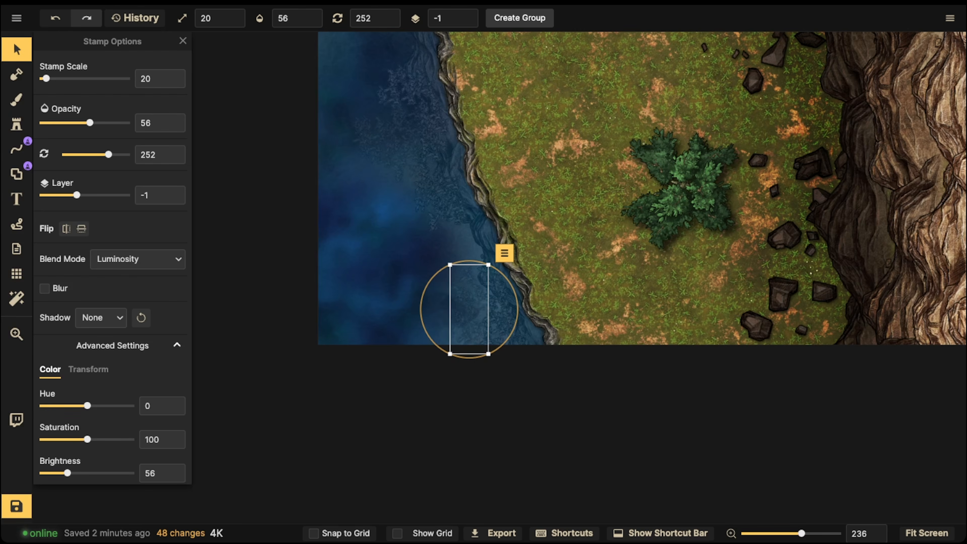
key("Escape")
scroll(471, 164, "up", 2)
left_click_drag(470, 46, 470, 172)
scroll(470, 170, "down", 7)
left_click_drag(500, 129, 500, 450)
mouse_move(503, 210)
left_mouse_down()
mouse_move(507, 325)
mouse_move(505, 227)
left_mouse_up()
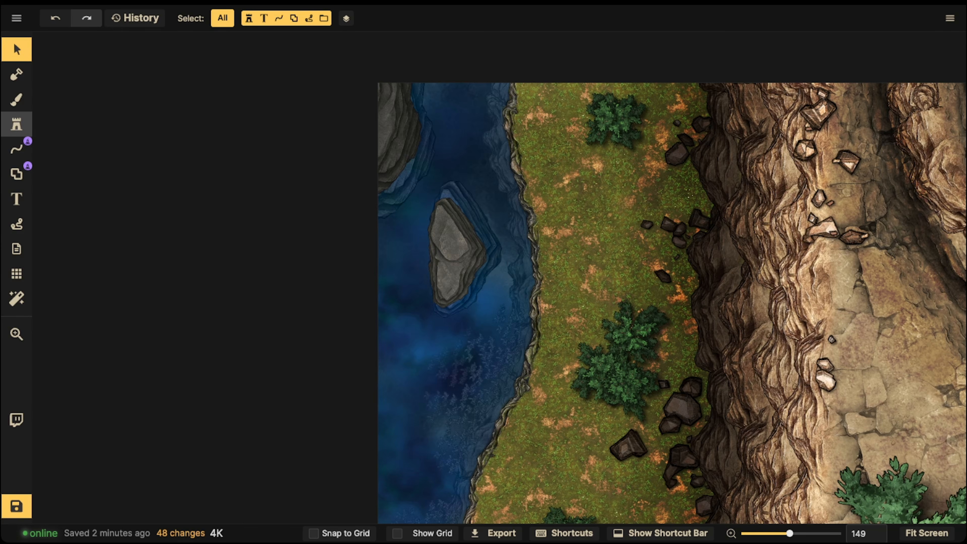
left_click(17, 125)
left_click(75, 98)
type("wave")
key("Return")
left_click(366, 177)
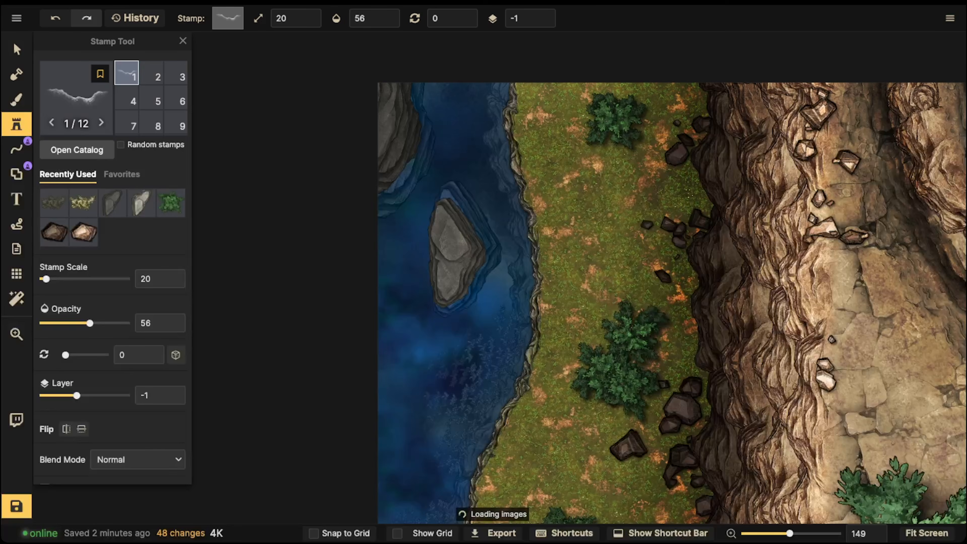
scroll(462, 272, "down", 5)
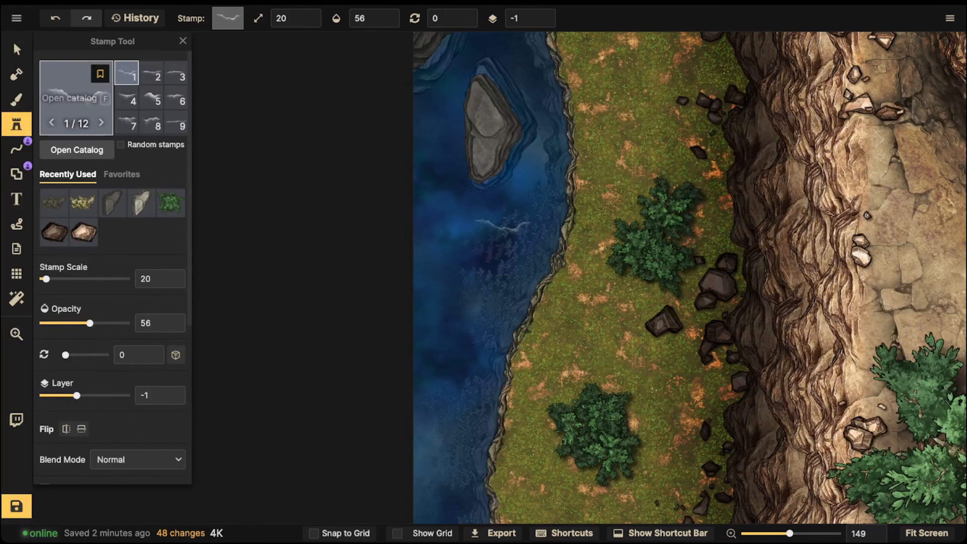
- Search the path catalog for "wave", choose the foamy wave crest path, and draw a short stroke beside the smaller rock island
left_click(17, 149)
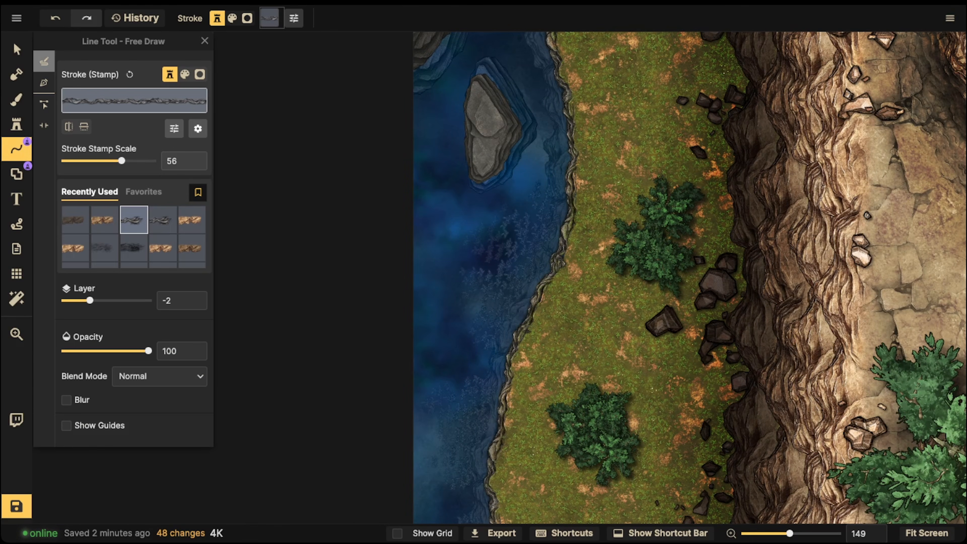
left_click(134, 100)
type("wave")
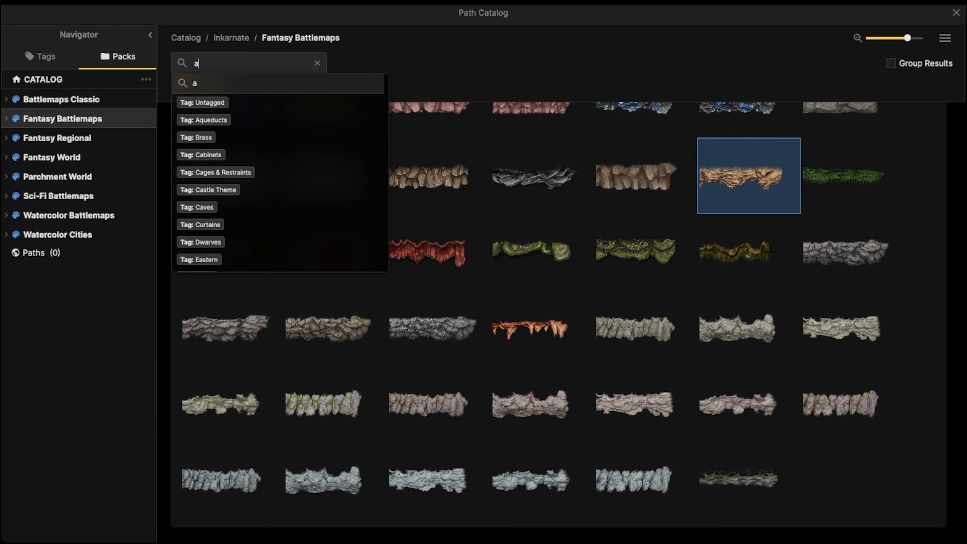
key("Return")
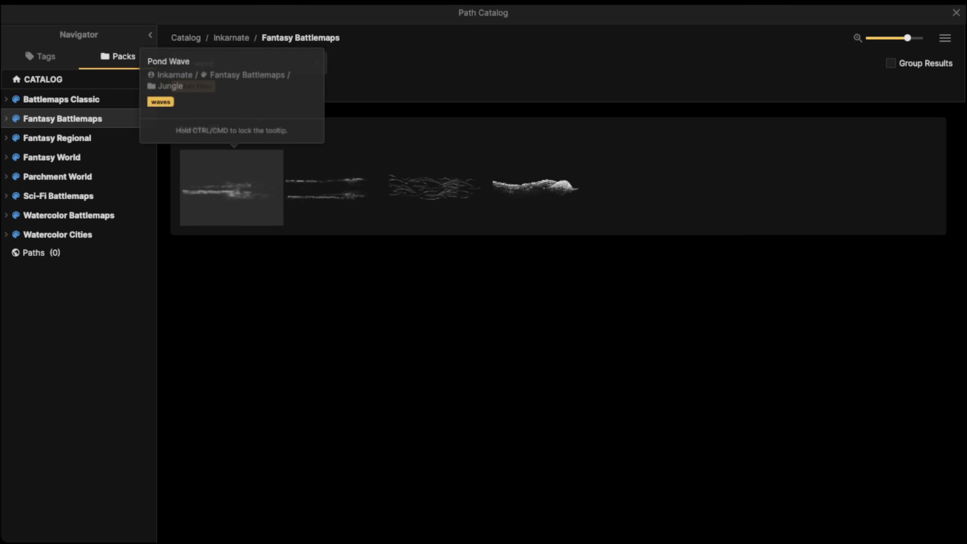
left_click(540, 186)
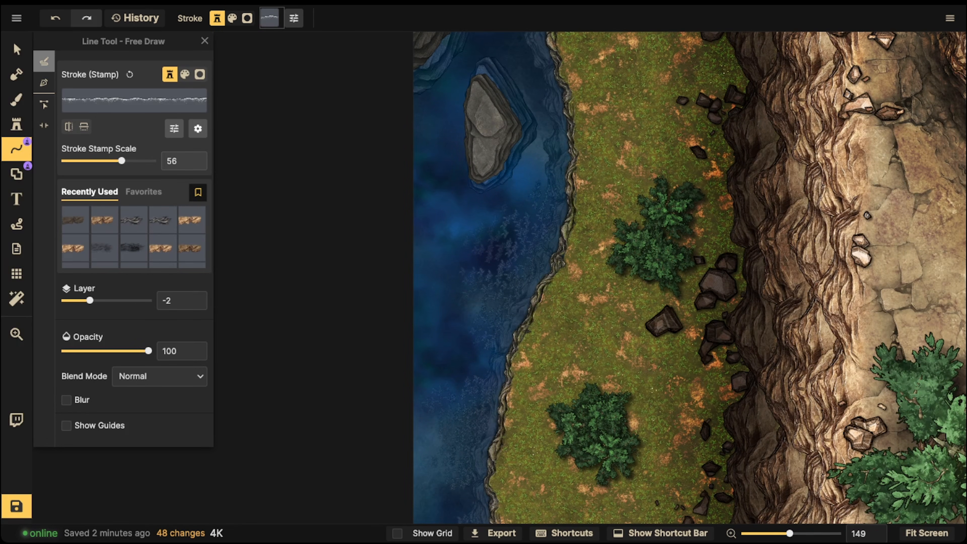
left_click_drag(471, 221, 471, 222)
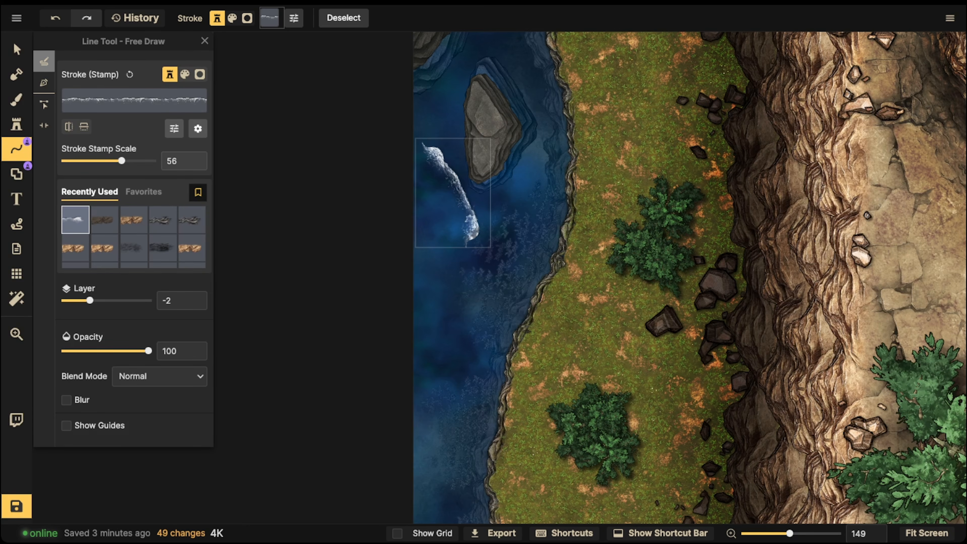
- Put the wave stroke on layer 1 and set its stroke stamp scale to 14 and its opacity to 65
left_click(16, 49)
scroll(438, 230, "up", 5)
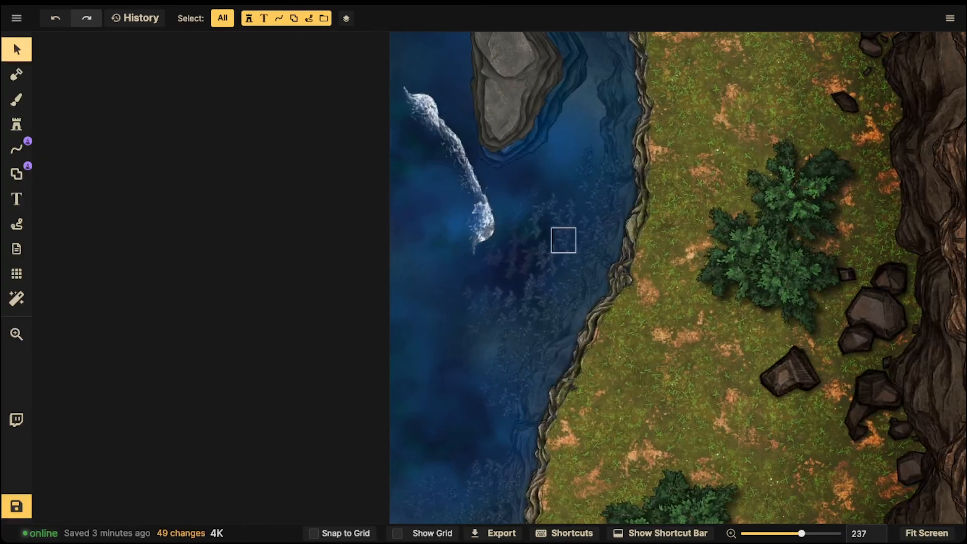
left_click(564, 242)
scroll(564, 242, "up", 5)
left_click(405, 123)
scroll(404, 123, "down", 3)
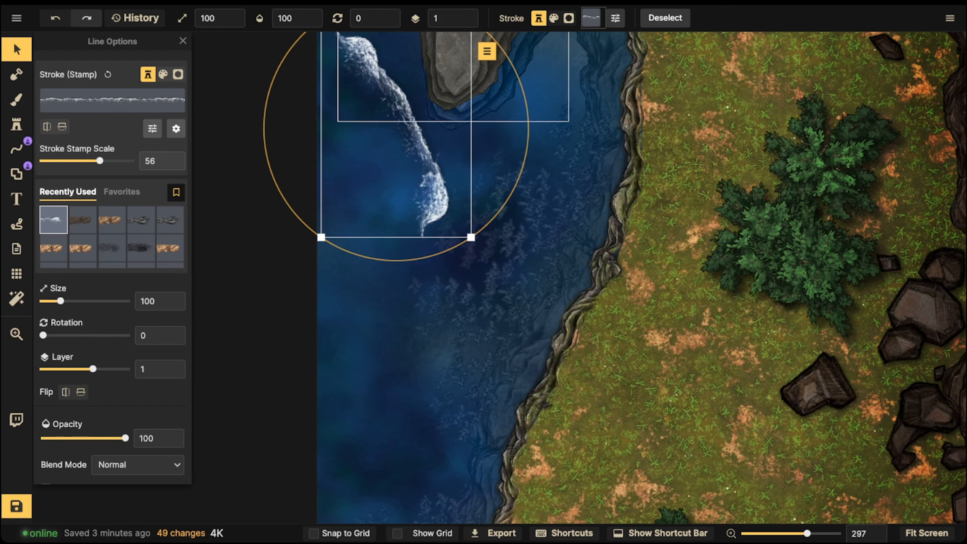
left_click_drag(100, 161, 80, 161)
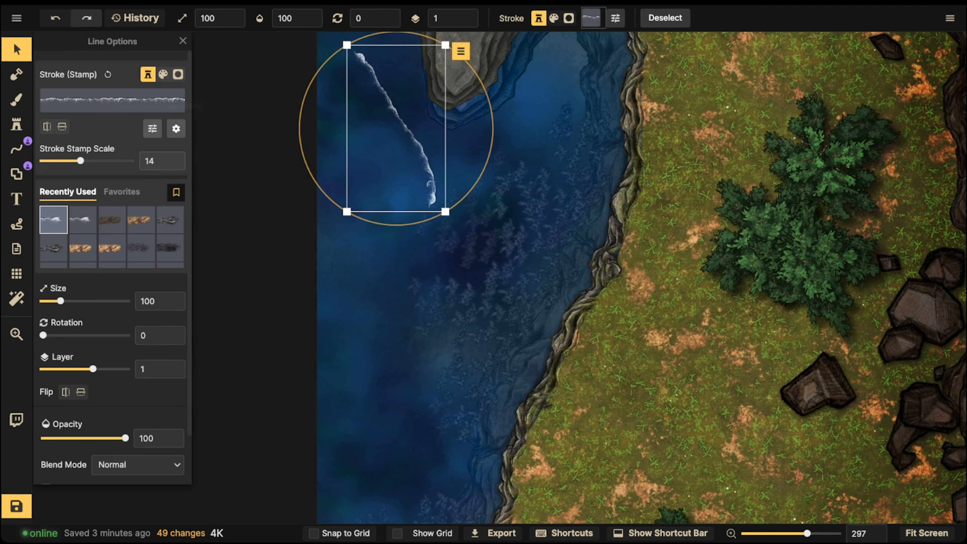
left_click_drag(125, 438, 99, 438)
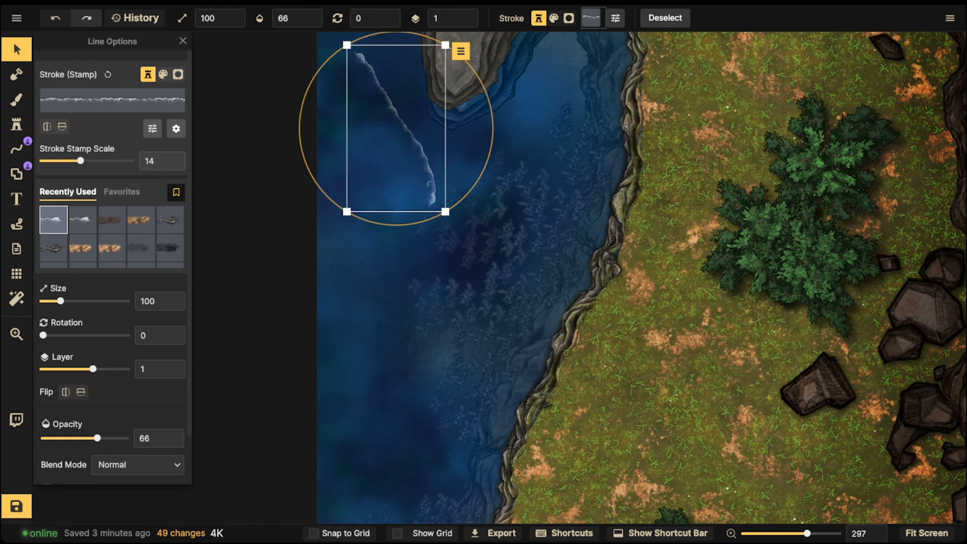
- Try the wave stroke rotated to 45 over the reeds near the shoreline, and delete it
key("r")
left_click_drag(403, 138, 534, 227)
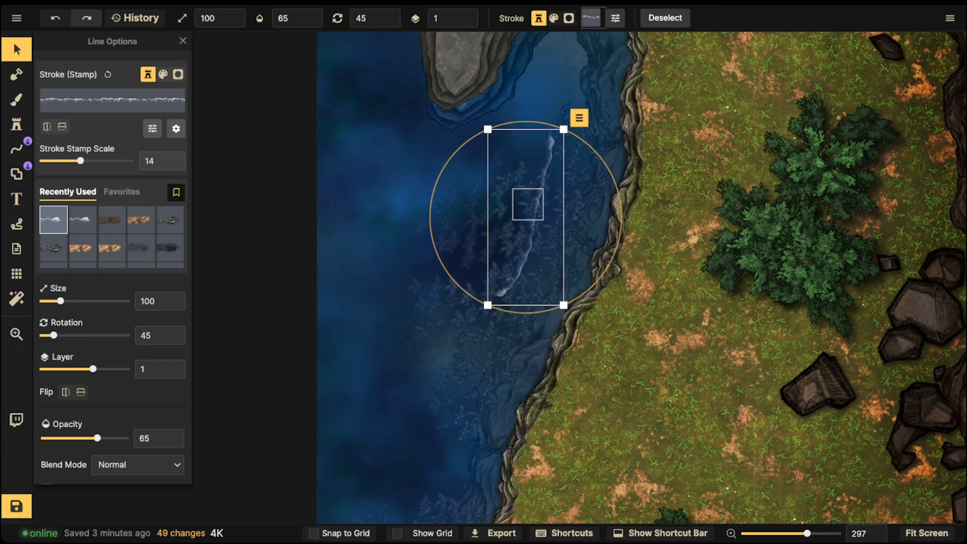
key("Delete")
- Draw thin wave lines at scale 14 and opacity 65 beside the smaller rock island and along the shoreline below it
scroll(504, 187, "down", 5)
left_click(16, 148)
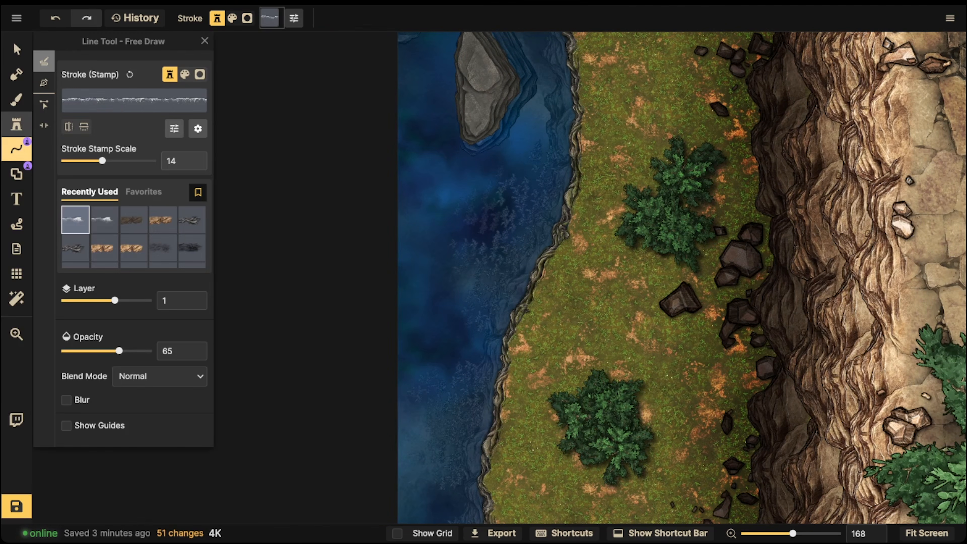
left_click_drag(541, 237, 504, 303)
left_click_drag(464, 353, 463, 382)
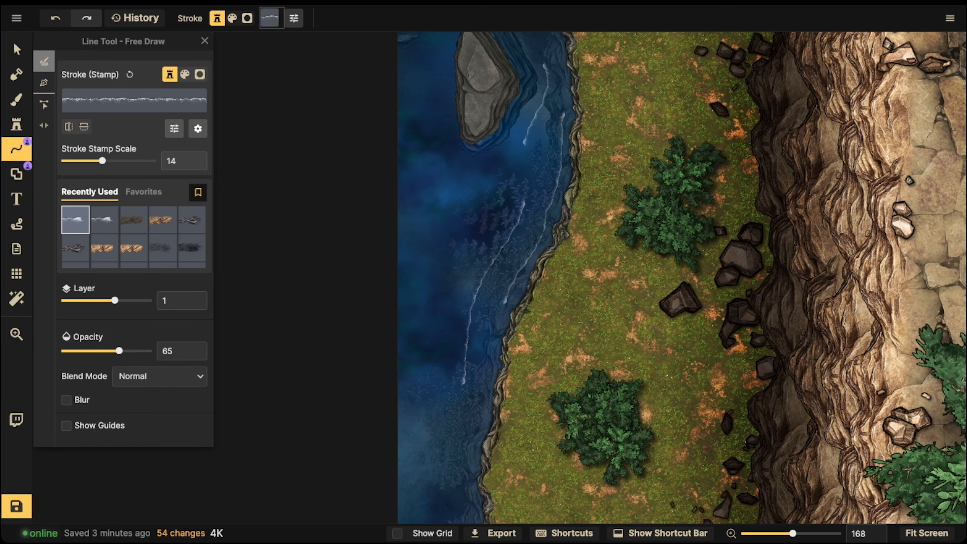
- Draw more wave lines along the southern shoreline and one farther out in the deeper water
key("space")
mouse_move(461, 462)
left_mouse_down()
mouse_move(464, 517)
mouse_move(472, 359)
mouse_move(486, 460)
left_mouse_up()
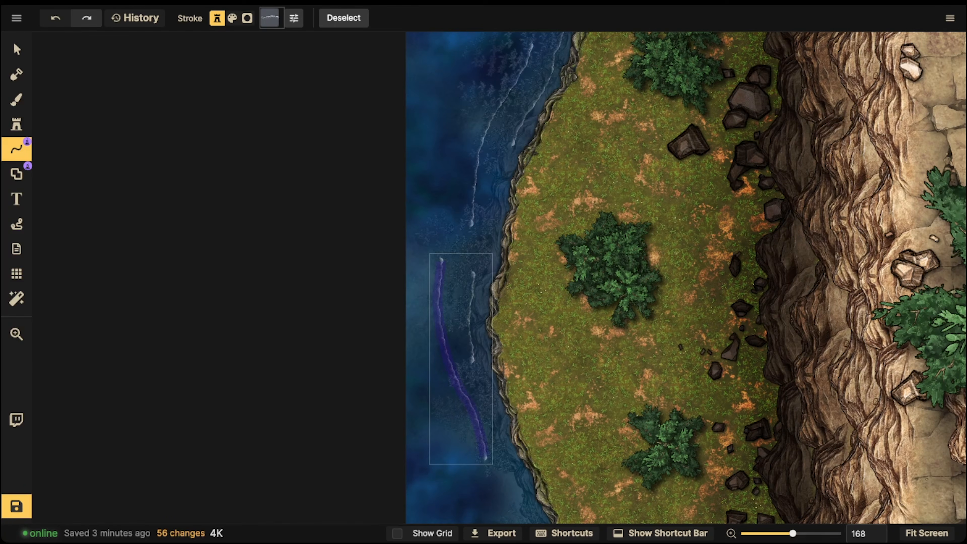
left_click_drag(455, 410, 461, 420)
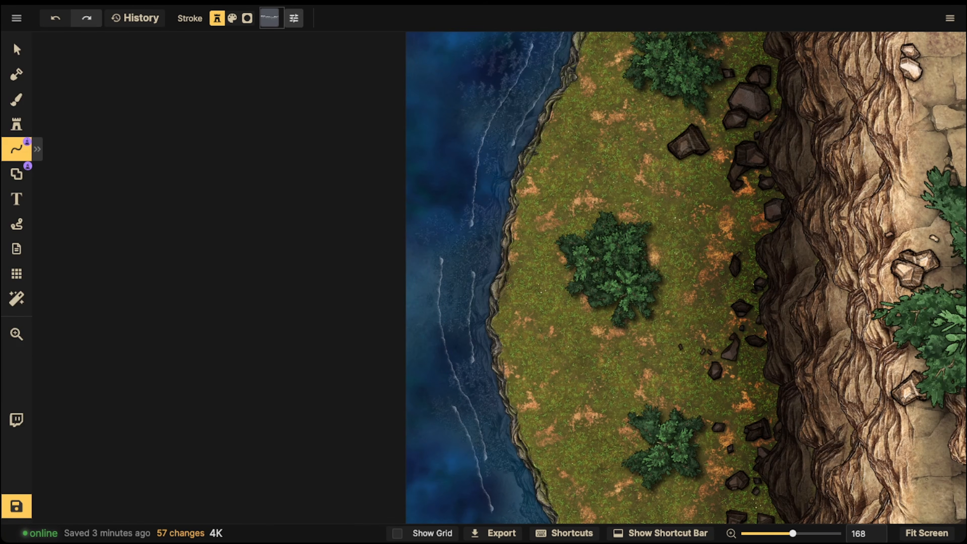
left_click_drag(420, 250, 453, 103)
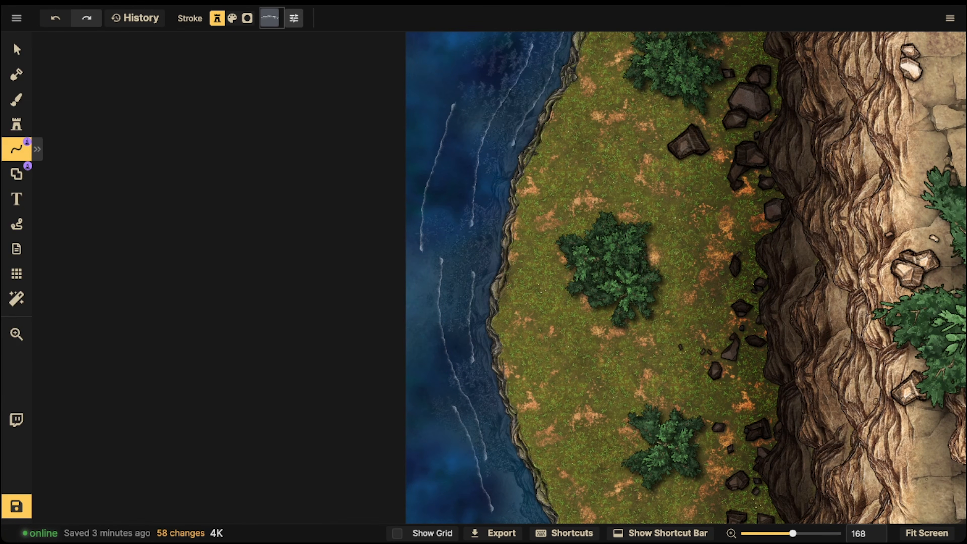
- Try a vertical flip of the stroke stamp on all lines of the wave style, and undo it
left_click(17, 49)
left_click(433, 168)
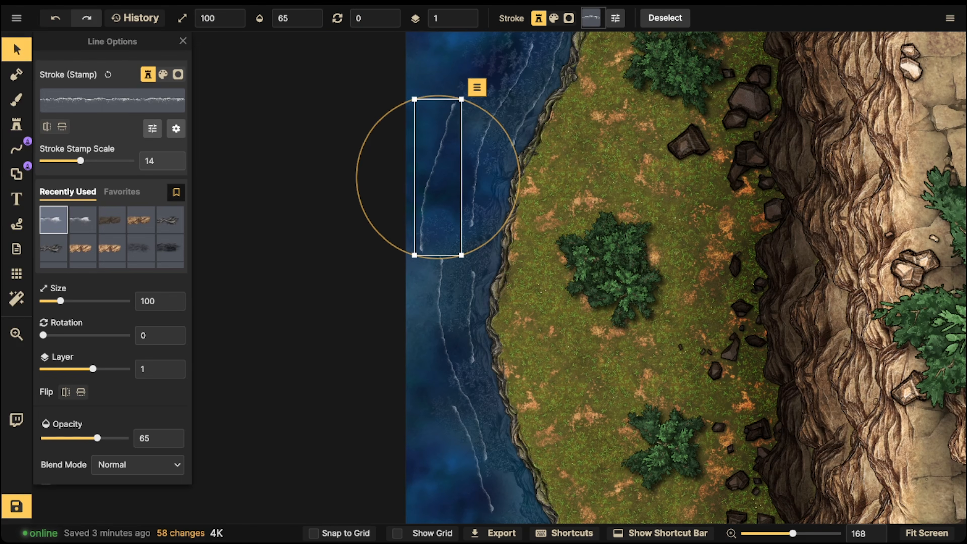
left_click_drag(433, 168, 431, 205)
scroll(442, 203, "up", 5)
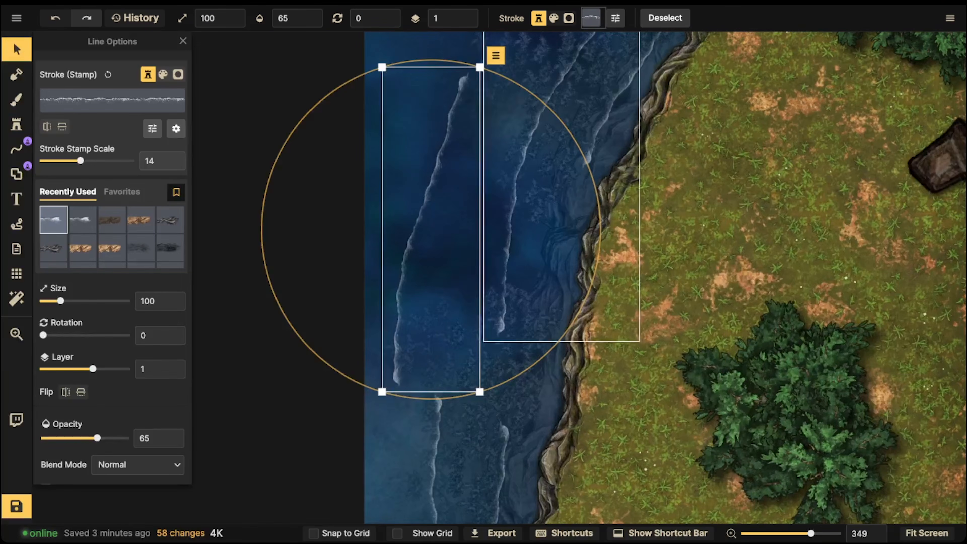
left_click(496, 55)
mouse_move(518, 75)
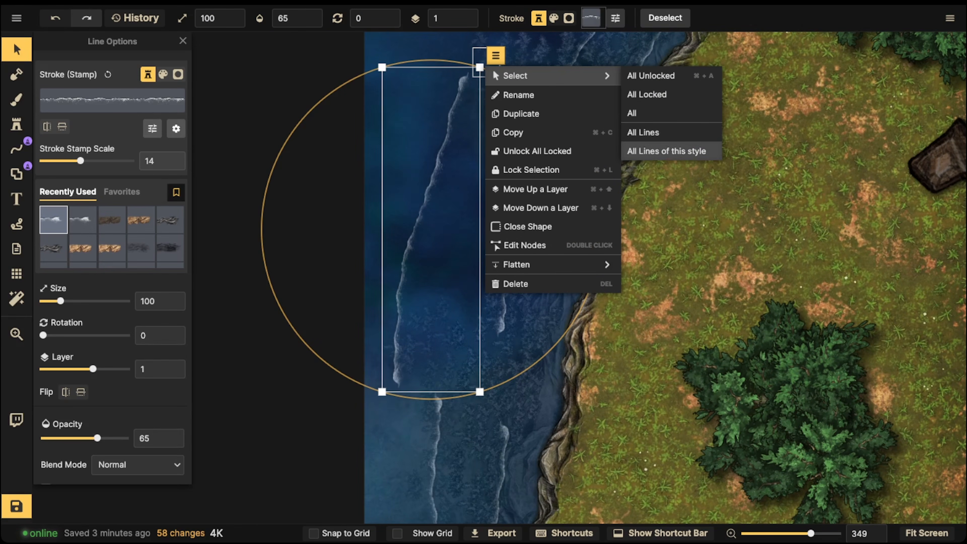
left_click(666, 151)
left_click(62, 127)
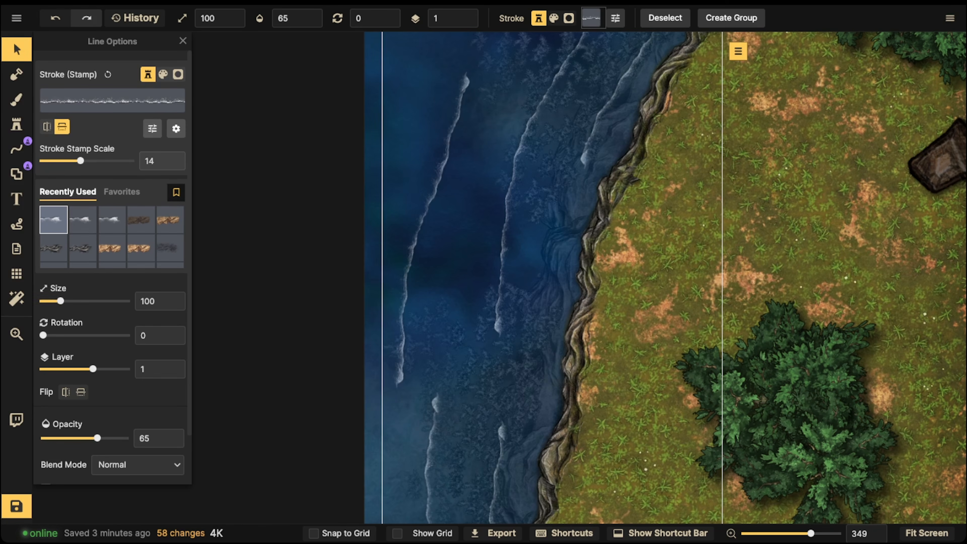
left_click(504, 181)
left_click(503, 181)
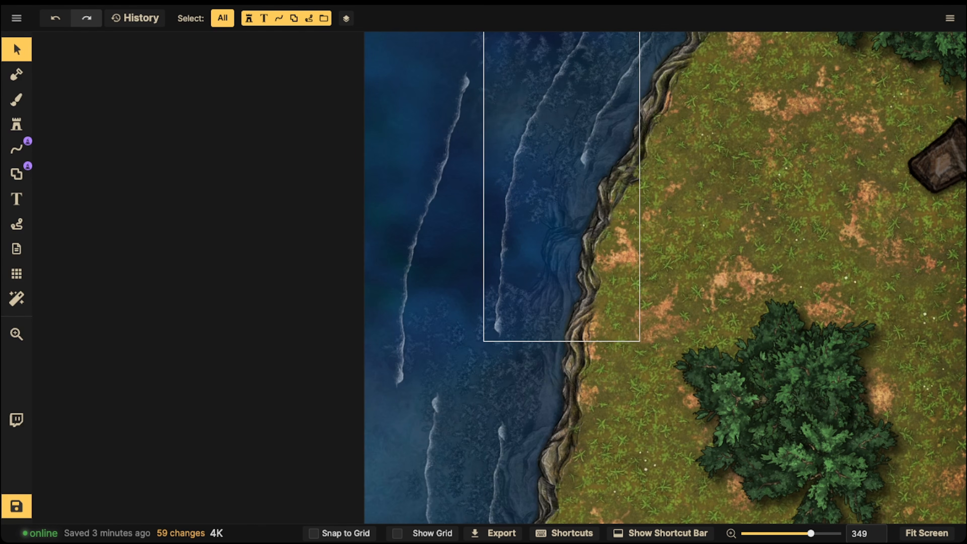
key("ctrl+z")
- Flip the stroke stamp vertically on the single wave line farthest out in the water
left_click(438, 183)
left_click(438, 183)
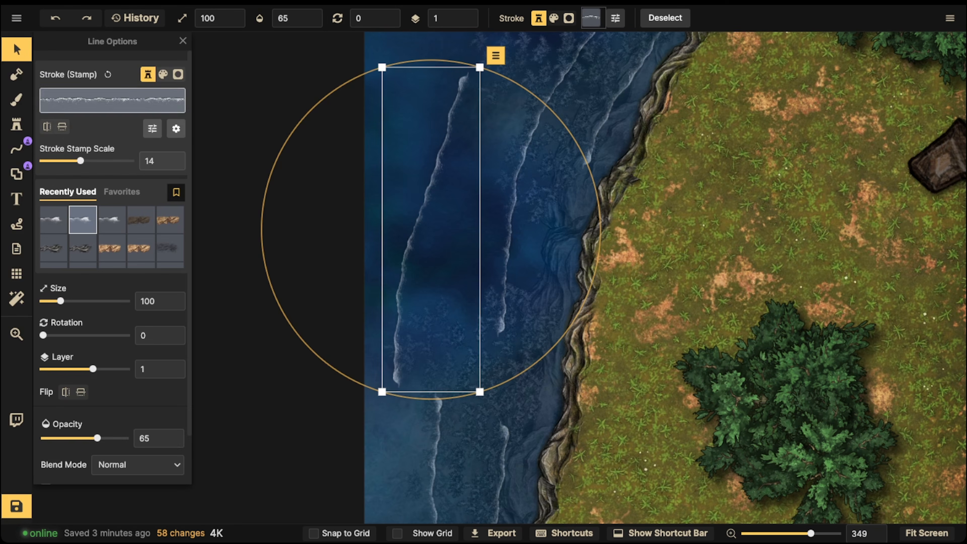
left_click(62, 127)
left_click(537, 210)
key("space")
left_click_drag(537, 209, 518, 312)
left_click(410, 304)
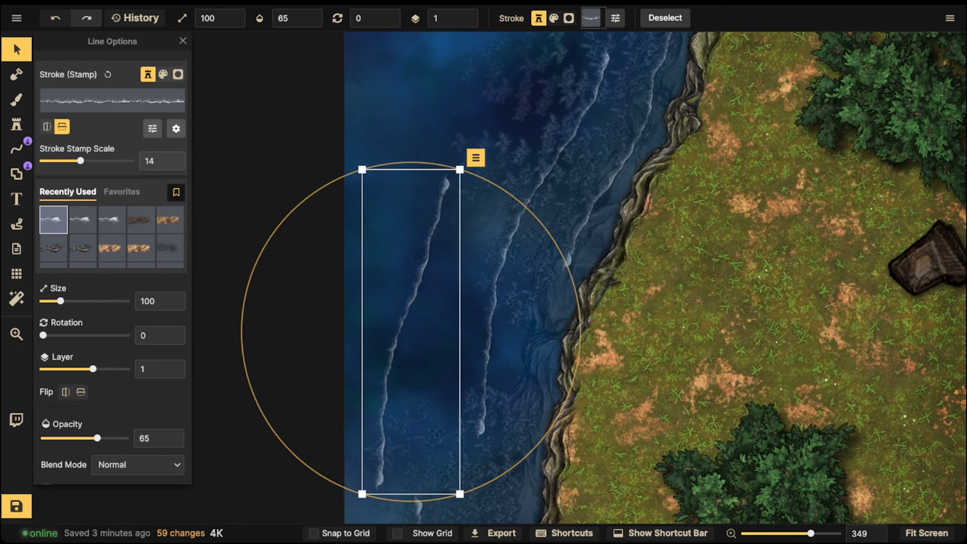
- Try the outermost wave line without stroke caps, and turn the caps back on
left_click(475, 157)
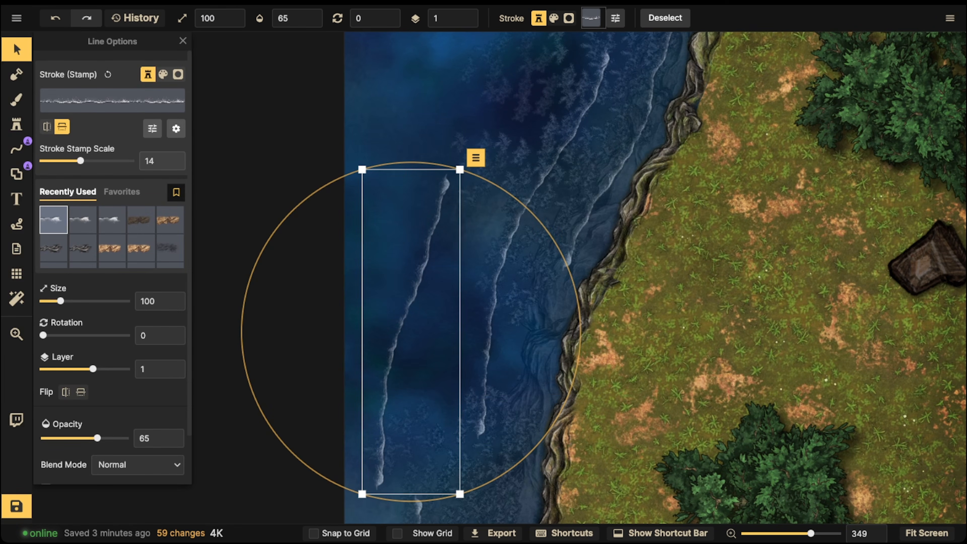
left_click(176, 128)
left_click(202, 95)
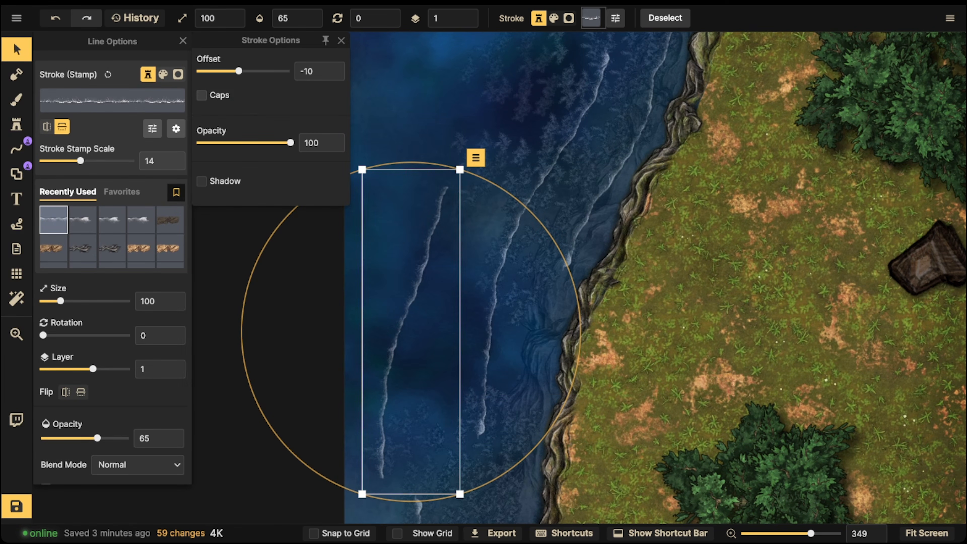
left_click(202, 95)
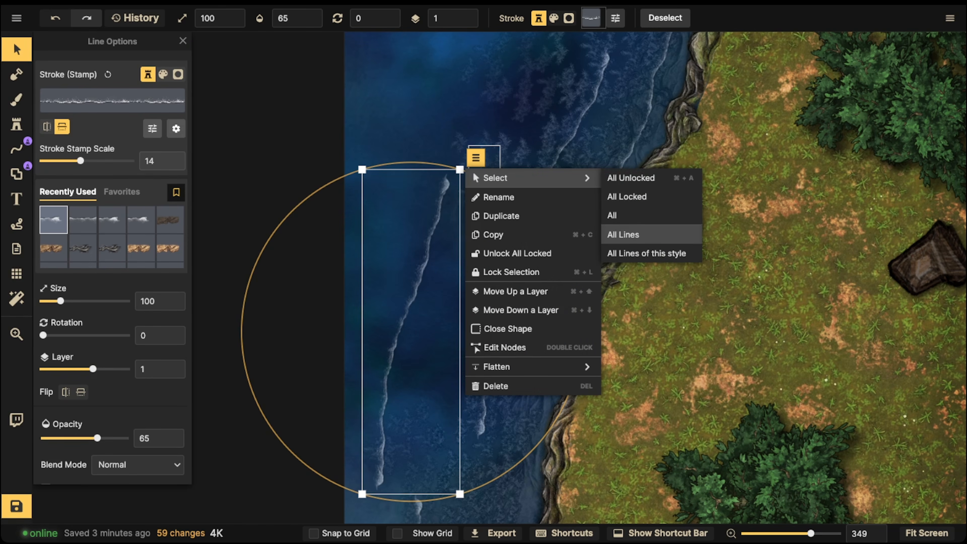
left_click(477, 158)
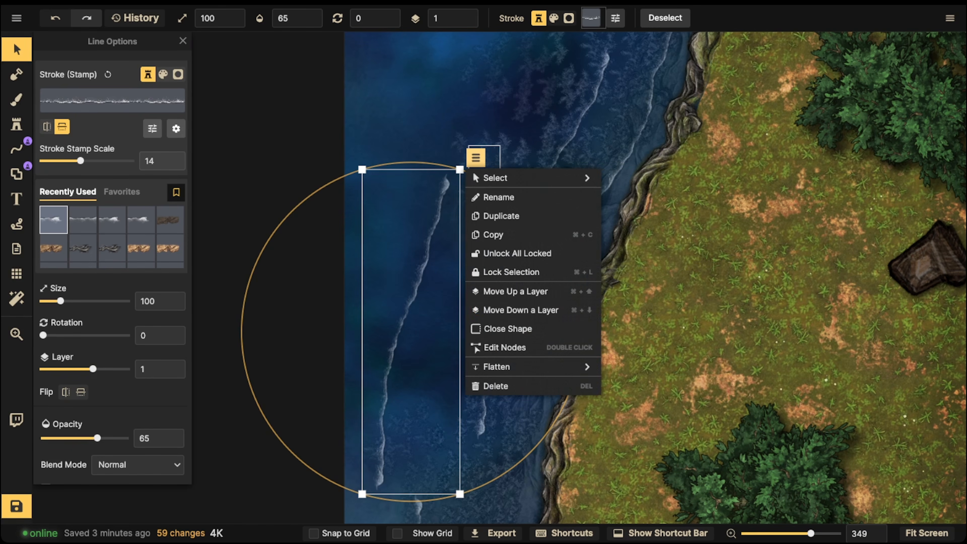
left_click(482, 159)
scroll(489, 161, "down", 3)
left_click_drag(488, 109, 492, 153)
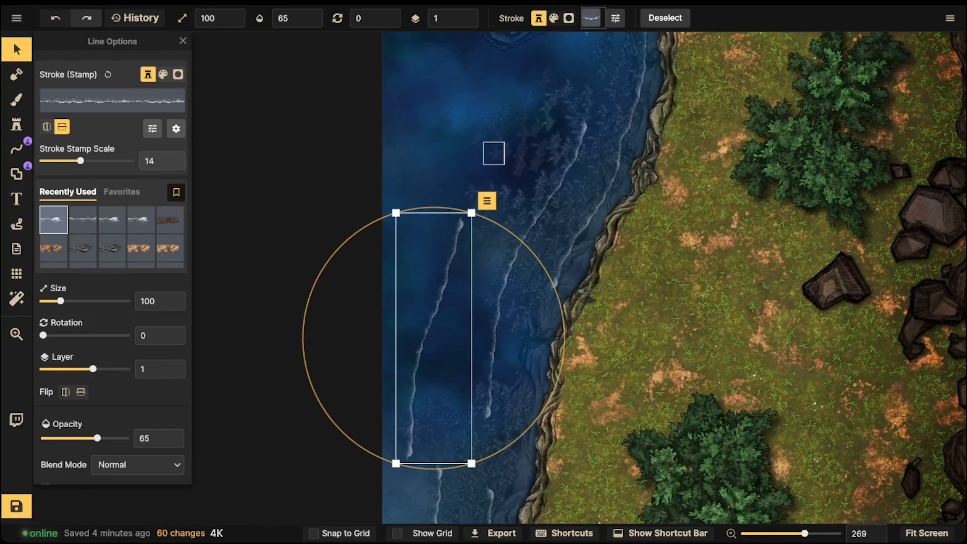
- Select all the wave lines using a lines-only filter, set their stroke stamp scale to 24 and turn off their caps
left_click(428, 143)
scroll(428, 143, "down", 5)
left_click_drag(428, 143, 443, 183)
left_click(264, 17)
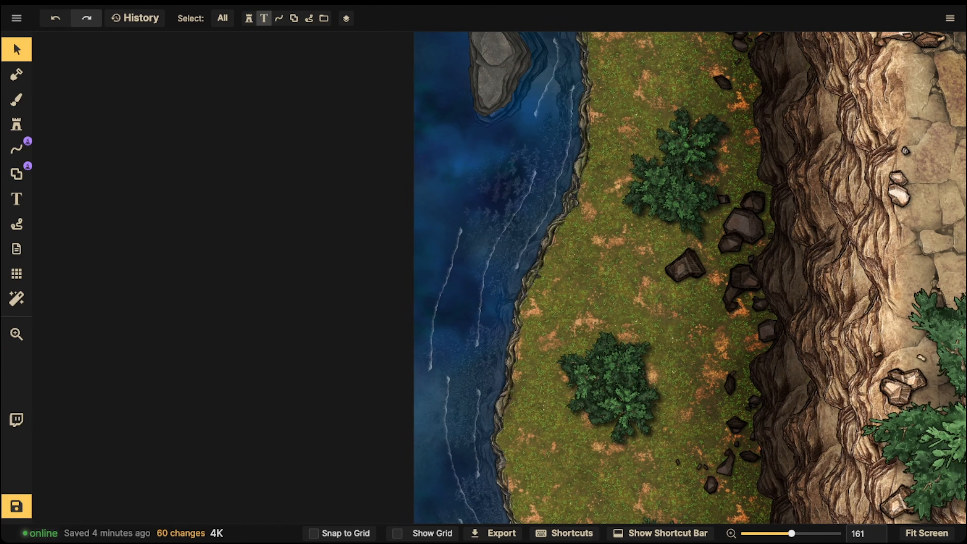
left_click_drag(284, 43, 545, 533)
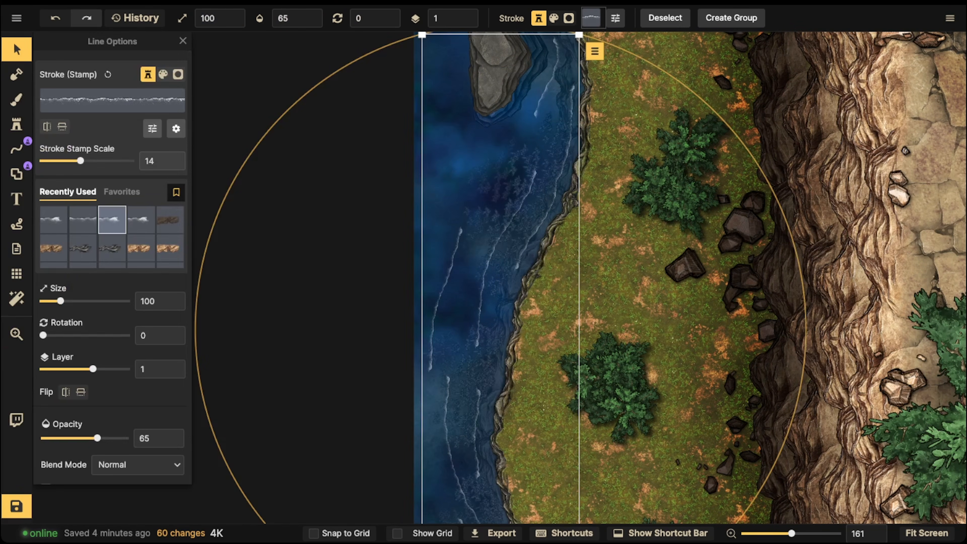
left_click_drag(80, 160, 88, 161)
left_click(153, 129)
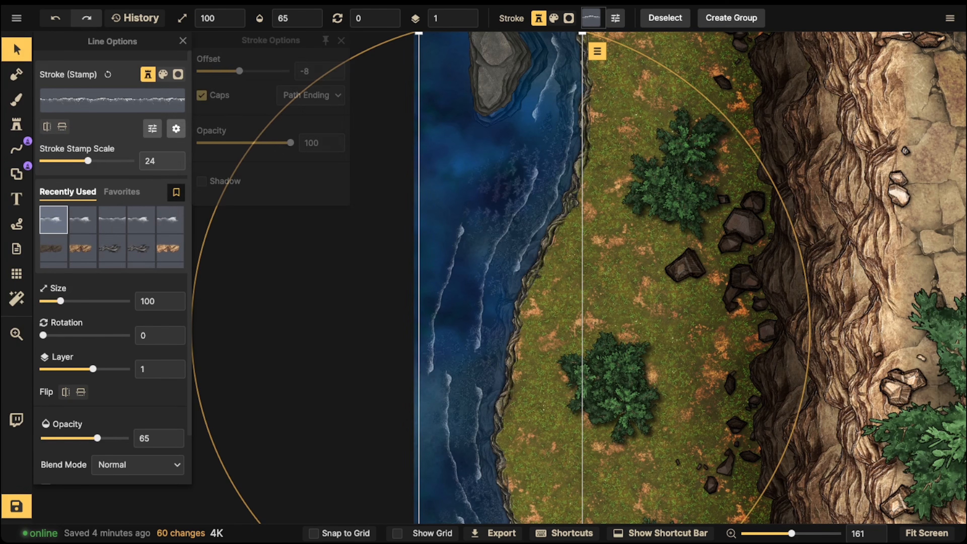
left_click(202, 95)
left_click(342, 41)
- Set the selected wave lines' blend mode to Overlay and their opacity to 87, and deselect them
left_click(137, 465)
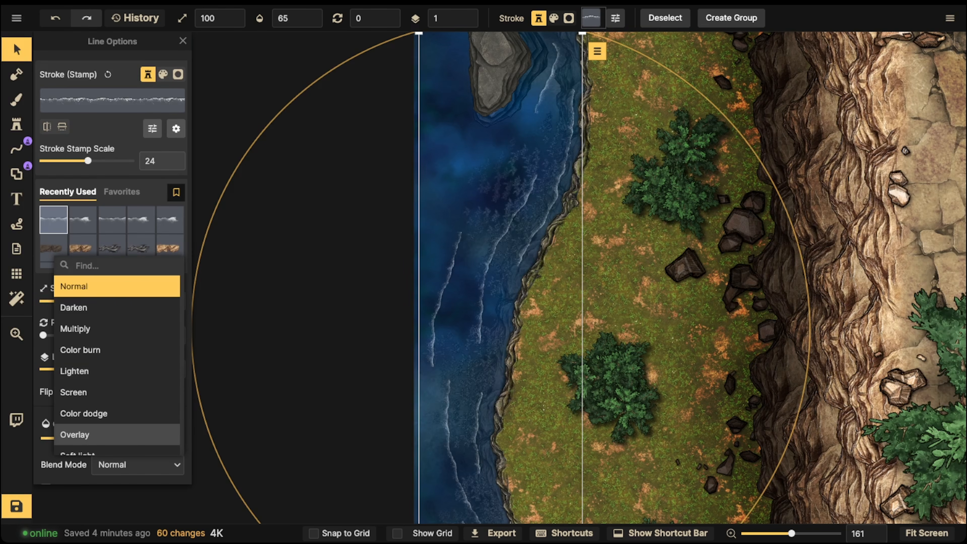
left_click(117, 434)
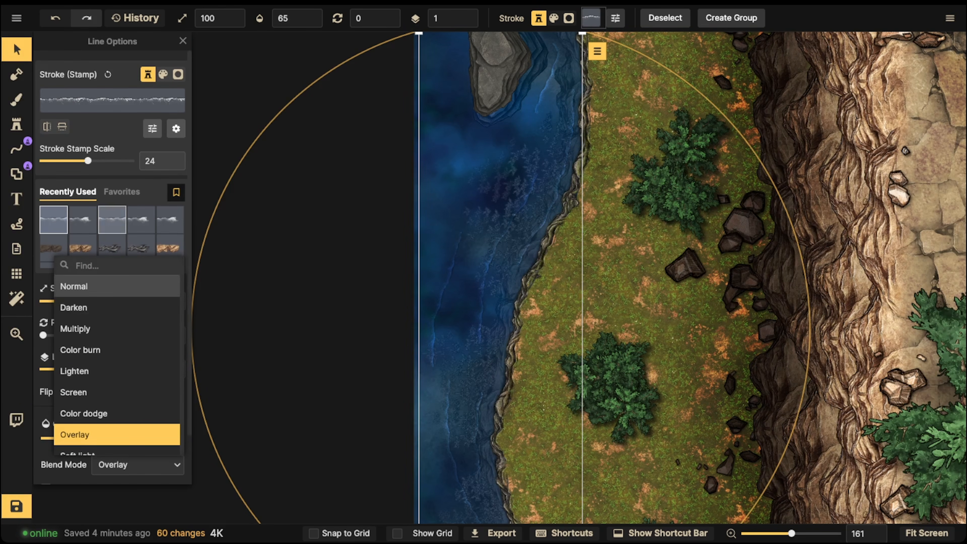
left_click(111, 176)
scroll(110, 229, "down", 2)
left_click_drag(97, 384, 115, 383)
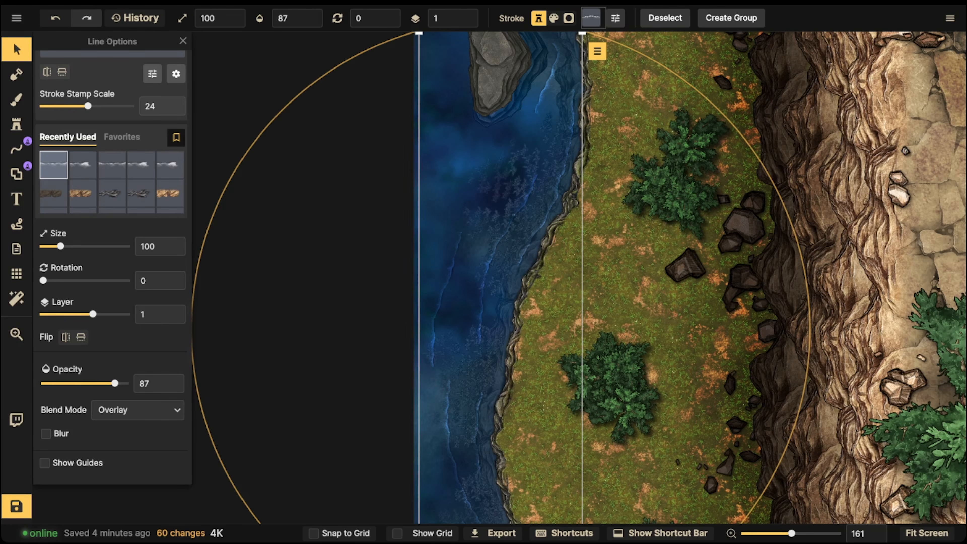
scroll(453, 102, "down", 2)
left_click_drag(534, 82, 538, 81)
left_click_drag(497, 301, 494, 300)
key("Escape")
- Check the blended wave lines up close among the reeds, and reset the selection filter to all object types
scroll(493, 300, "up", 5)
scroll(415, 290, "up", 10)
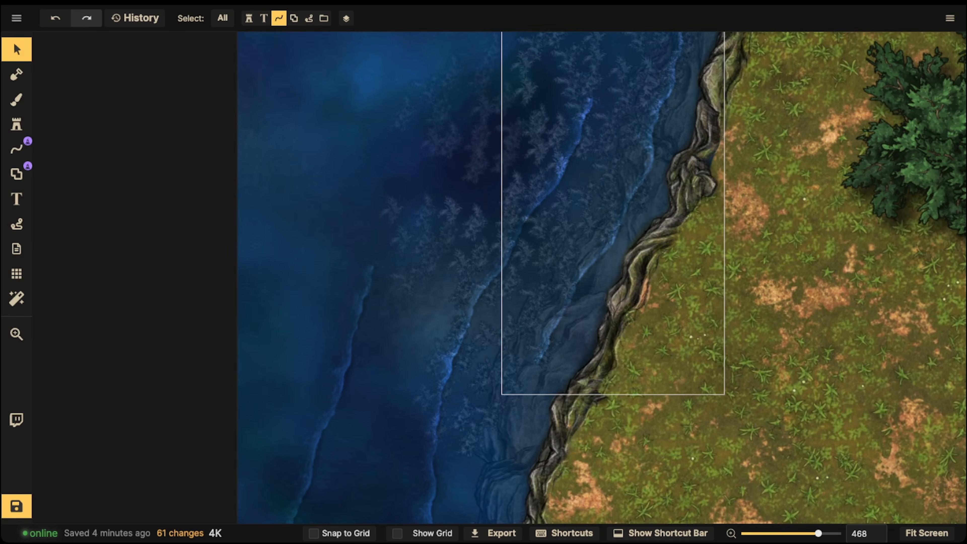
scroll(436, 229, "down", 6)
left_click(436, 229)
key("Escape")
left_click(222, 18)
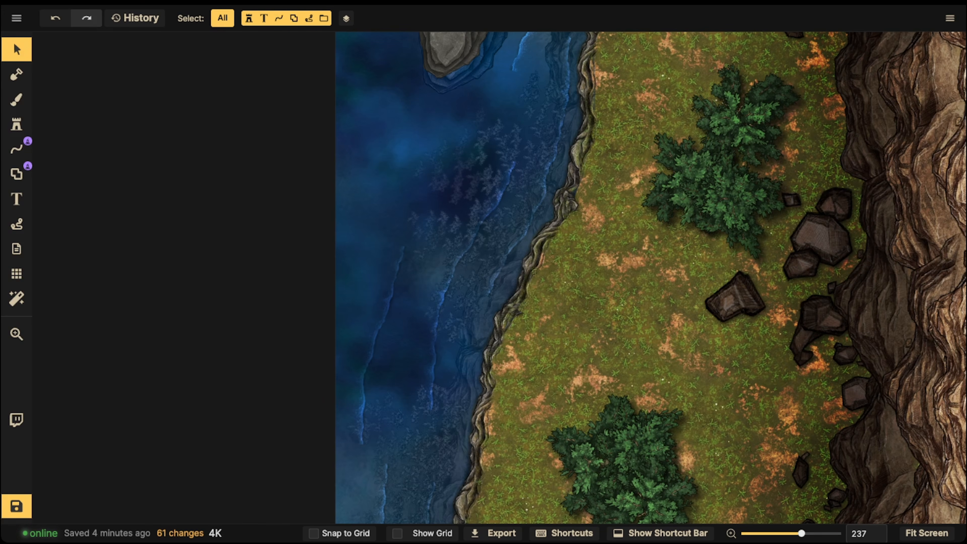
- Examine how the water, waves and shoreline look against the cliffs at different distances
scroll(470, 183, "down", 6)
key("space")
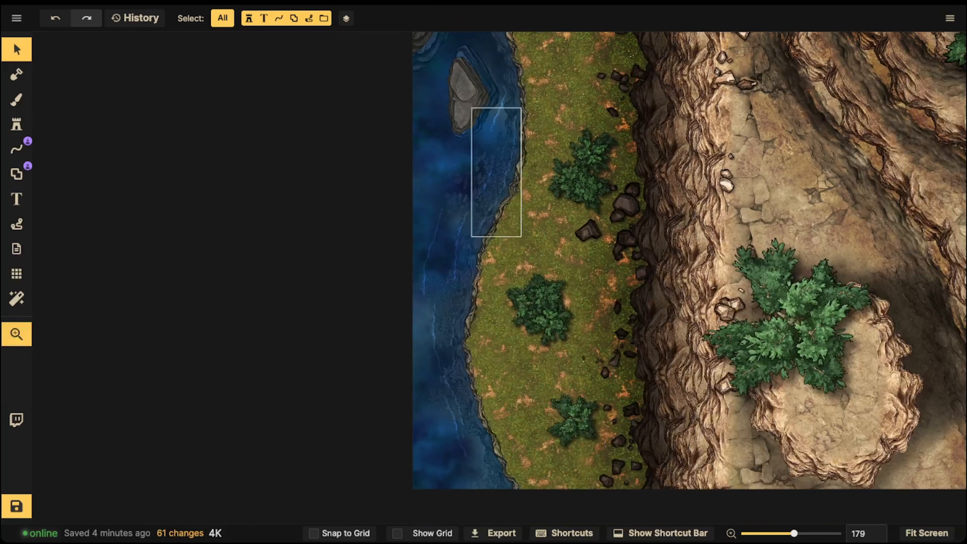
left_click_drag(472, 183, 312, 180)
scroll(457, 208, "down", 2)
left_click_drag(491, 210, 515, 233)
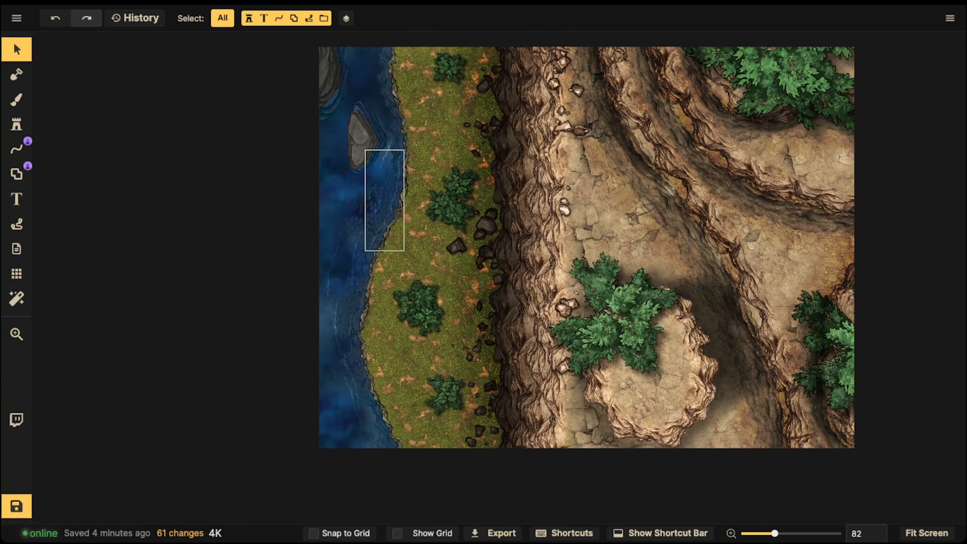
scroll(384, 218, "up", 3)
scroll(495, 213, "up", 5)
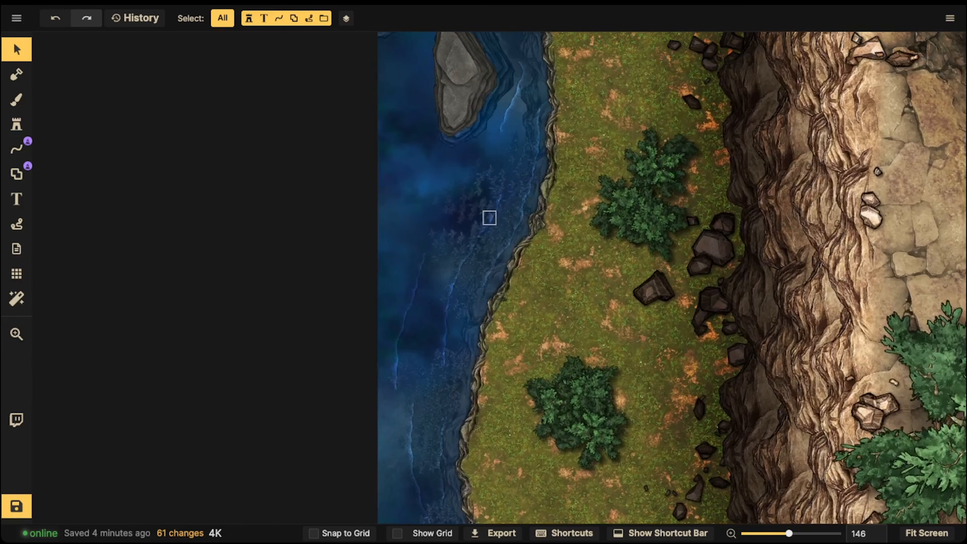
scroll(474, 190, "down", 2)
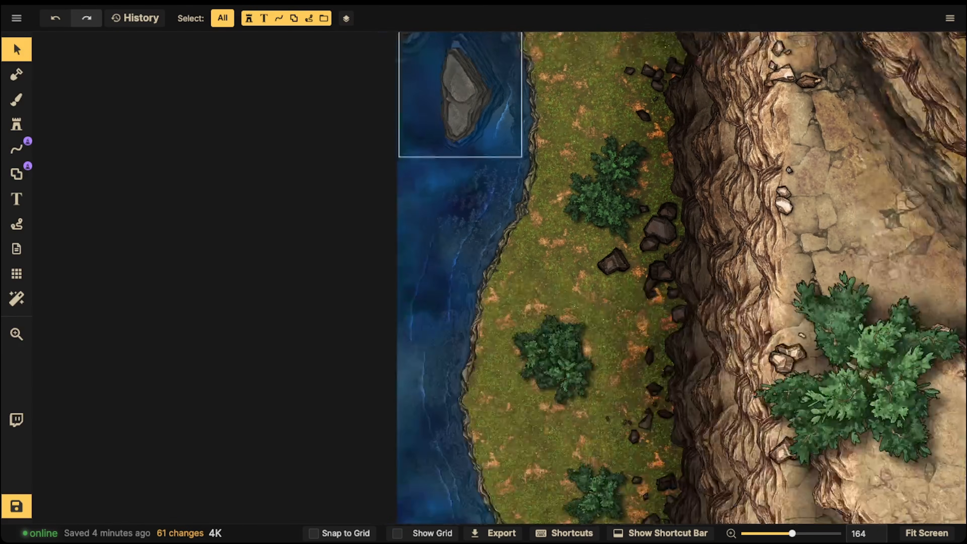
key("space")
left_click_drag(523, 148, 480, 227)
- Configure the background brush with the blue water texture at brightness 52, opacity 40 and brush size 69
left_click(16, 100)
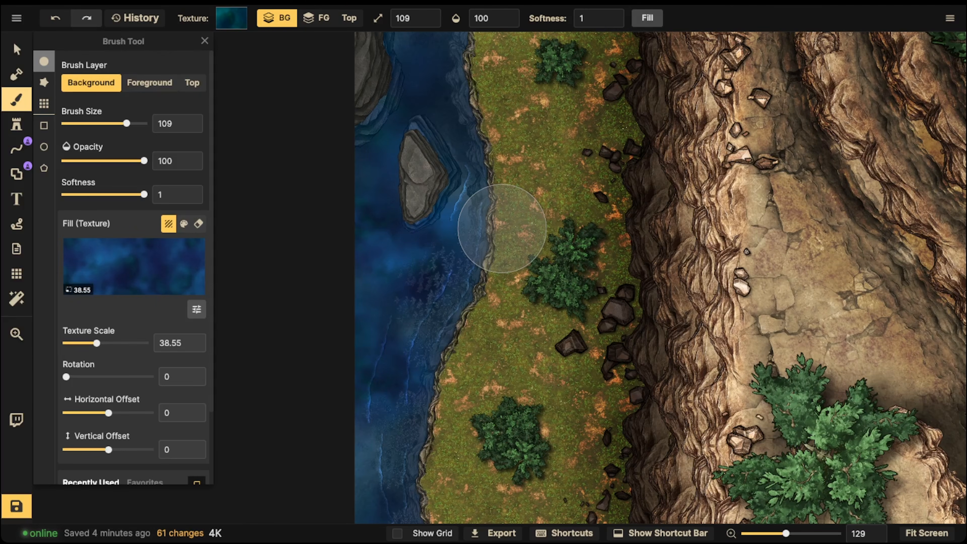
scroll(202, 366, "down", 3)
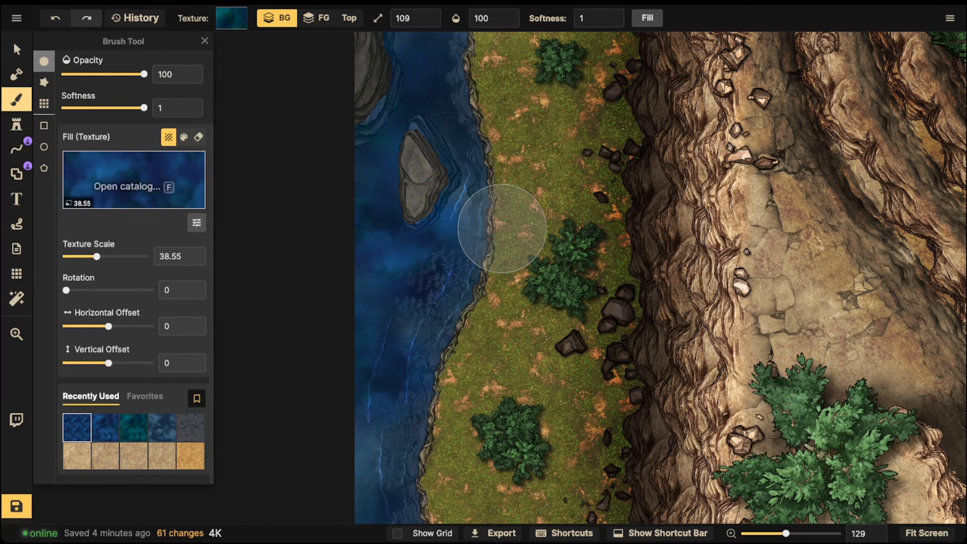
left_click(197, 222)
left_click_drag(260, 242, 238, 242)
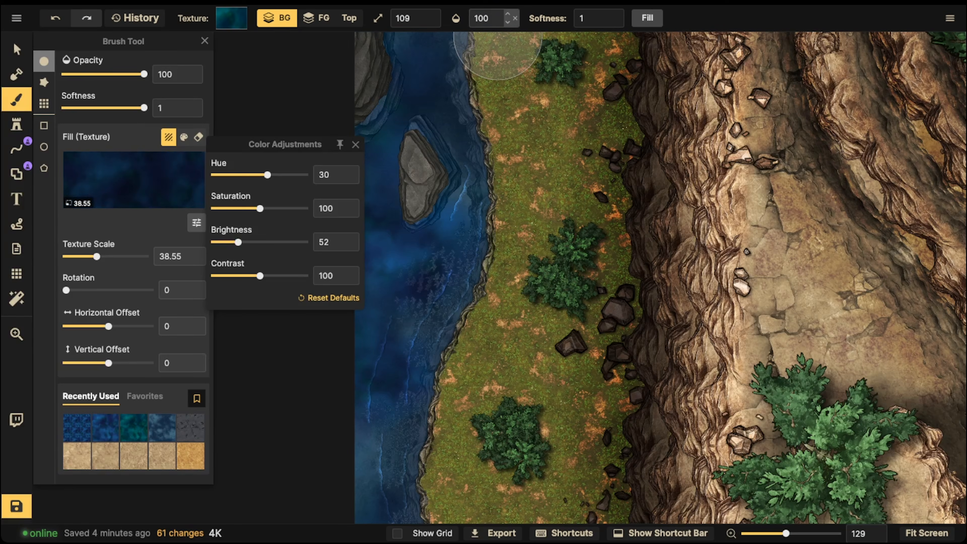
left_click(494, 19)
type("40")
key("Return")
key("[")
key("[")
key("[")
key("[")
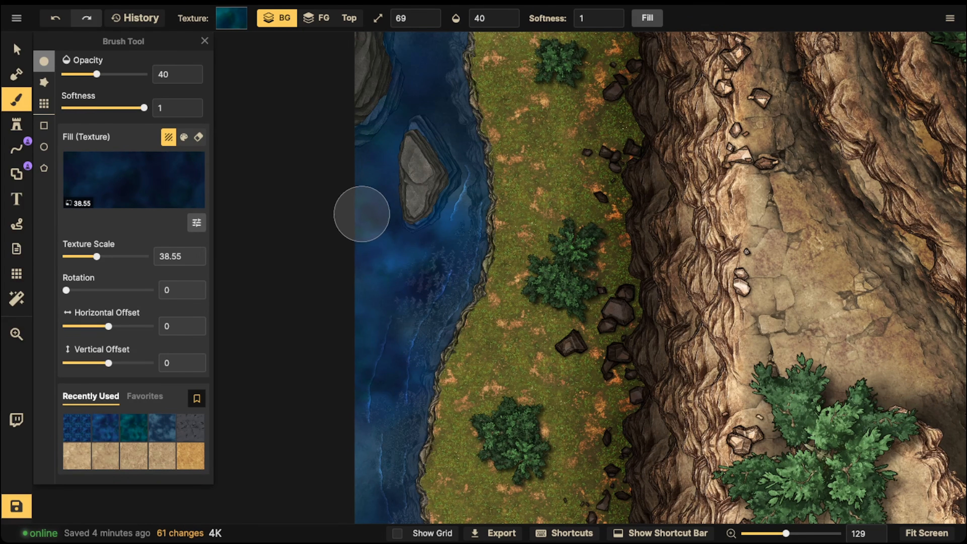
- Paint the darkened water texture at opacity 40 along the map's western edge, from the smaller rock island southward
left_click(367, 185)
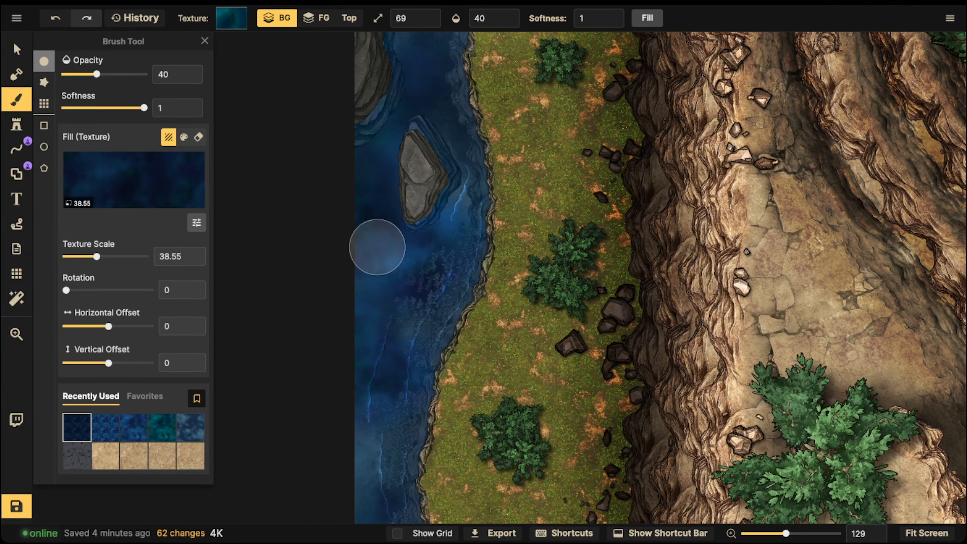
left_click(350, 332)
left_click(351, 340)
left_click(349, 346)
left_click(346, 353)
- Raise the brush opacity to 100 and paint dark water at the map edge beside the smaller rock island, undoing the last stroke
double_click(494, 18)
type("100")
key("Return")
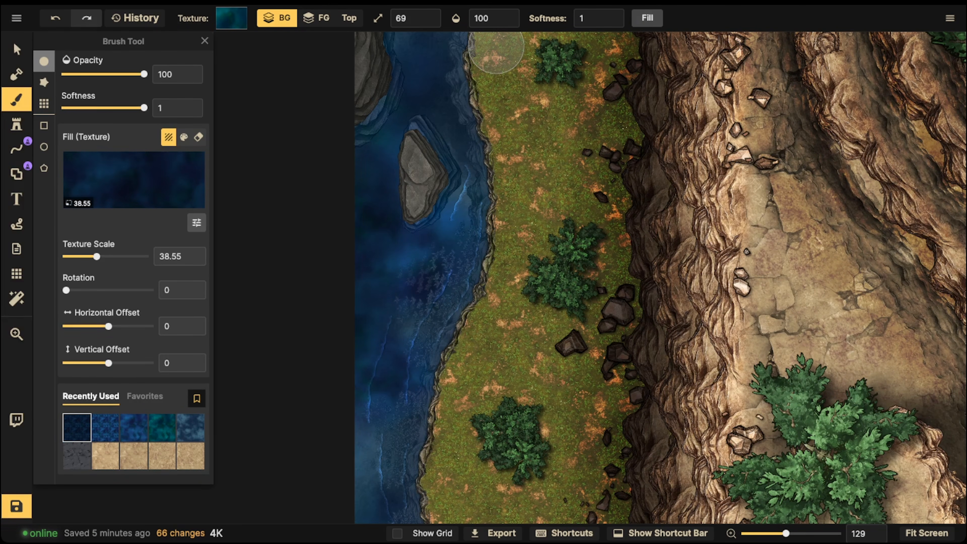
mouse_move(365, 202)
left_mouse_down()
mouse_move(374, 172)
mouse_move(378, 245)
mouse_move(365, 239)
mouse_move(375, 143)
left_mouse_up()
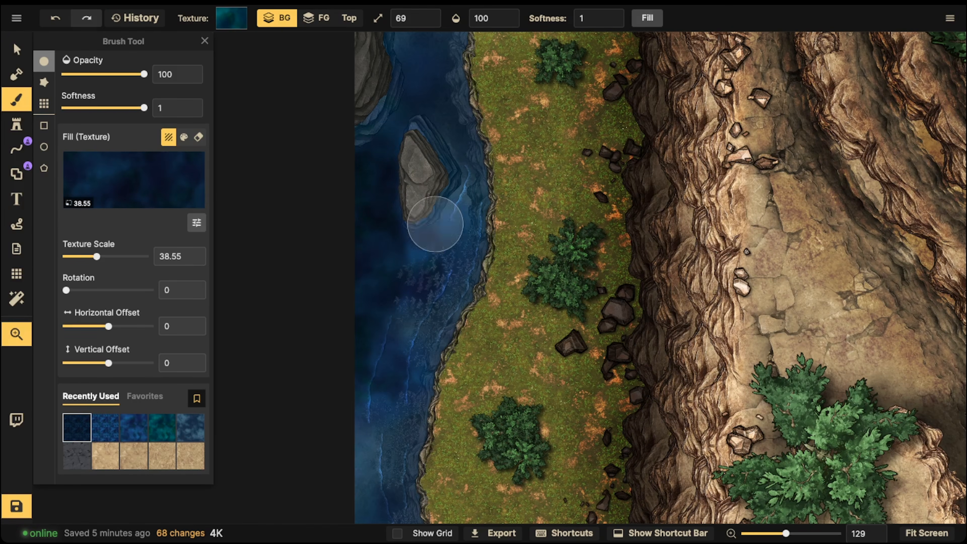
key("space")
left_click_drag(486, 228, 542, 111)
key("ctrl+z")
- Paint more dark water along the map's western edge, from beside the smaller rock island down to the southwest corner
scroll(406, 142, "up", 3)
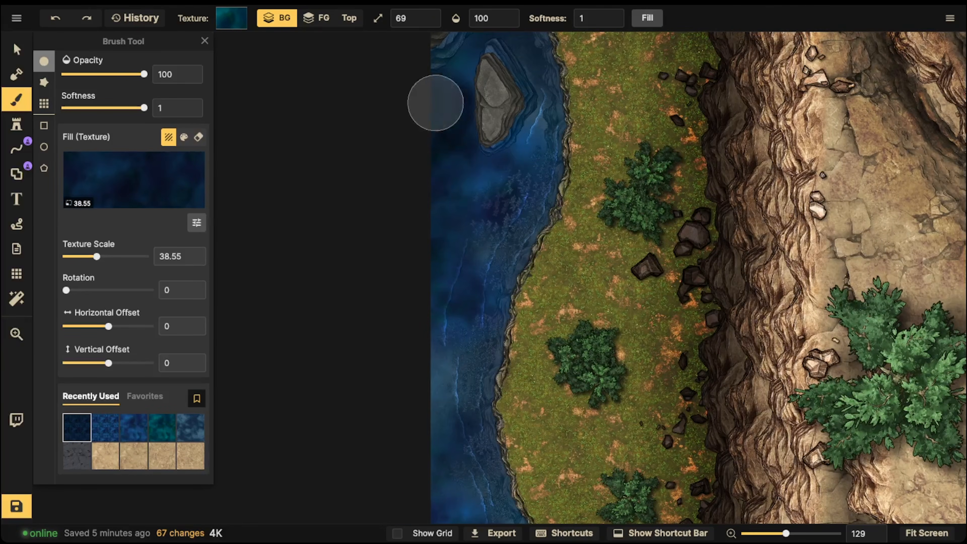
left_click_drag(423, 224, 430, 86)
scroll(429, 86, "down", 5)
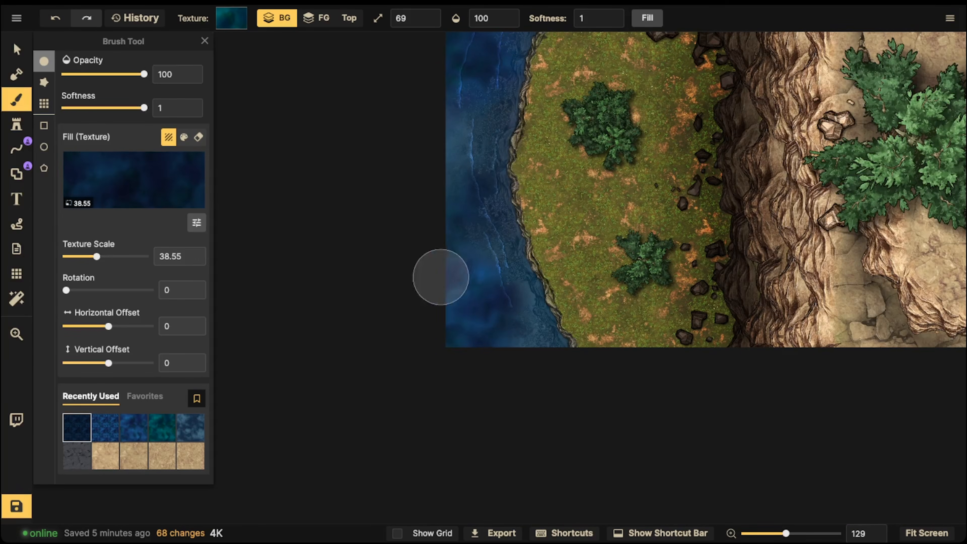
left_click_drag(475, 341, 437, 281)
key("space")
left_click_drag(629, 137, 533, 375)
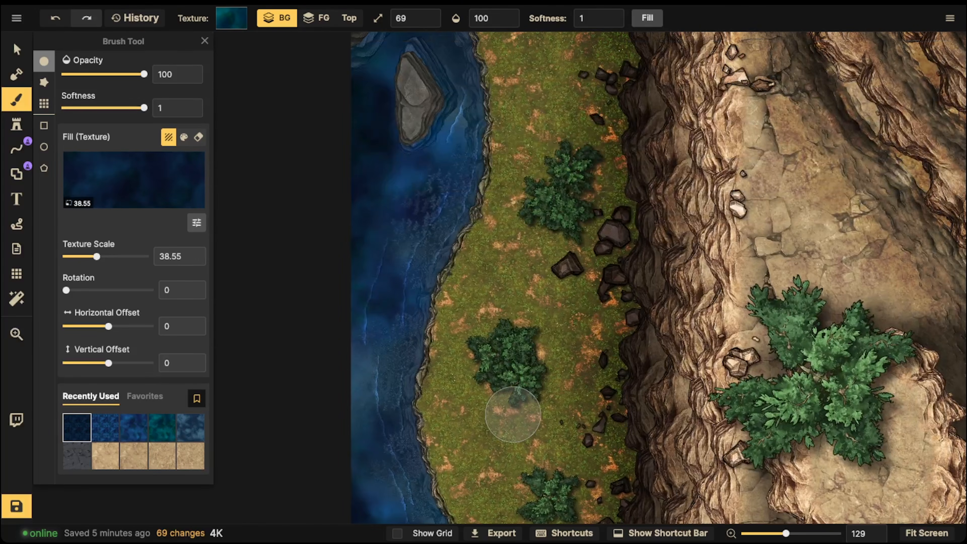
scroll(513, 415, "down", 5)
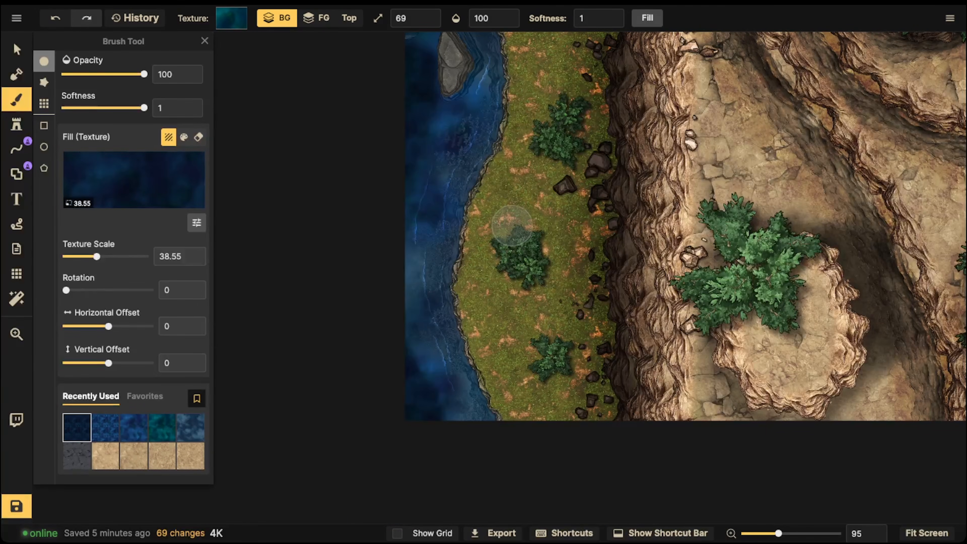
- Undo the last full-opacity dark water strokes along the map's western edge
key("ctrl+z")
key("ctrl+z")
left_click(493, 17)
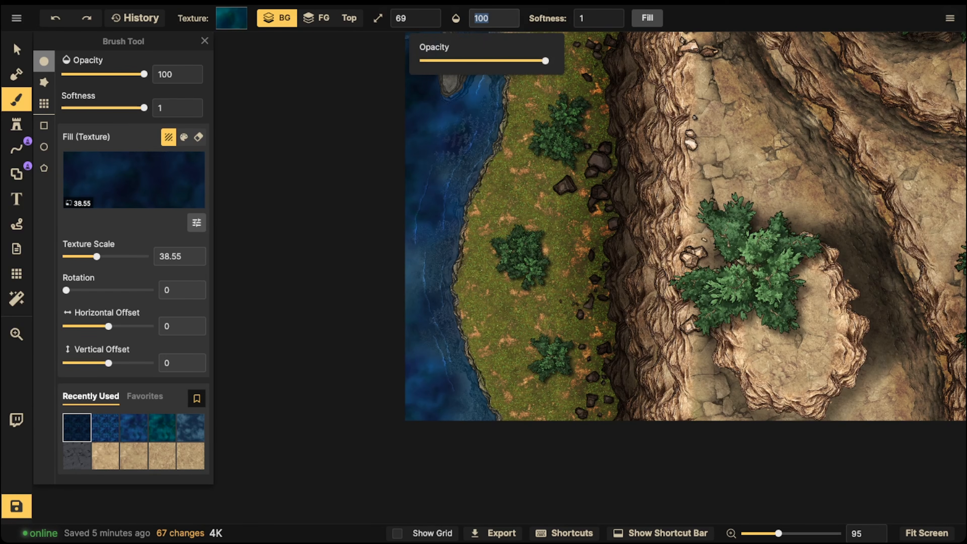
left_click(513, 22)
key("ctrl+z")
key("ctrl+z")
left_click(512, 22)
left_click(512, 22)
- Lower the brush opacity to 46 and repaint dark water along the map's western edge down to the southwest corner
left_click(493, 18)
left_click_drag(545, 61, 479, 60)
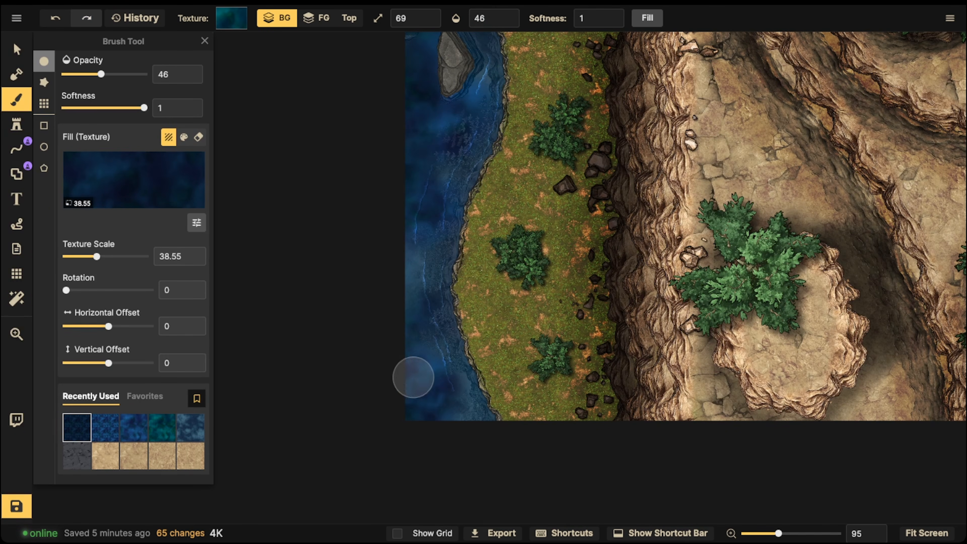
left_click_drag(399, 315, 412, 328)
mouse_move(425, 434)
left_mouse_down()
mouse_move(404, 385)
mouse_move(437, 427)
mouse_move(404, 402)
mouse_move(412, 429)
left_mouse_up()
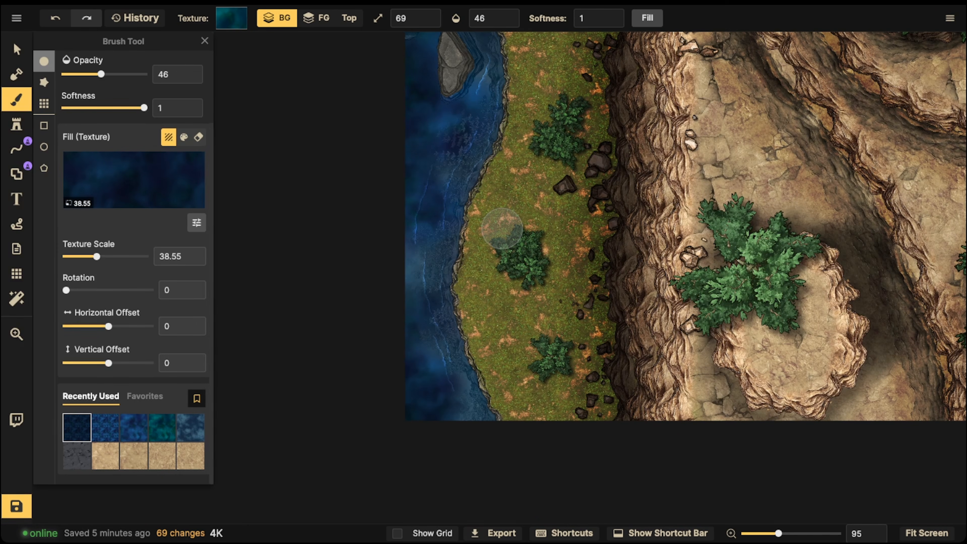
- Switch to the selection tool, bring the whole map into view and save it
left_click(17, 49)
scroll(560, 185, "down", 3)
left_click_drag(555, 125, 580, 252)
scroll(580, 252, "up", 3)
scroll(597, 259, "down", 3)
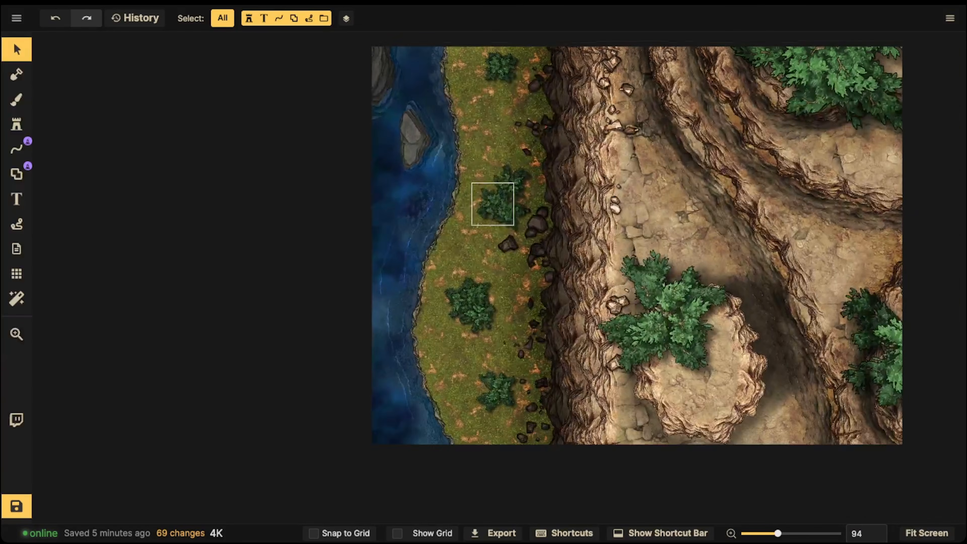
left_click_drag(441, 202, 488, 220)
scroll(533, 183, "down", 2)
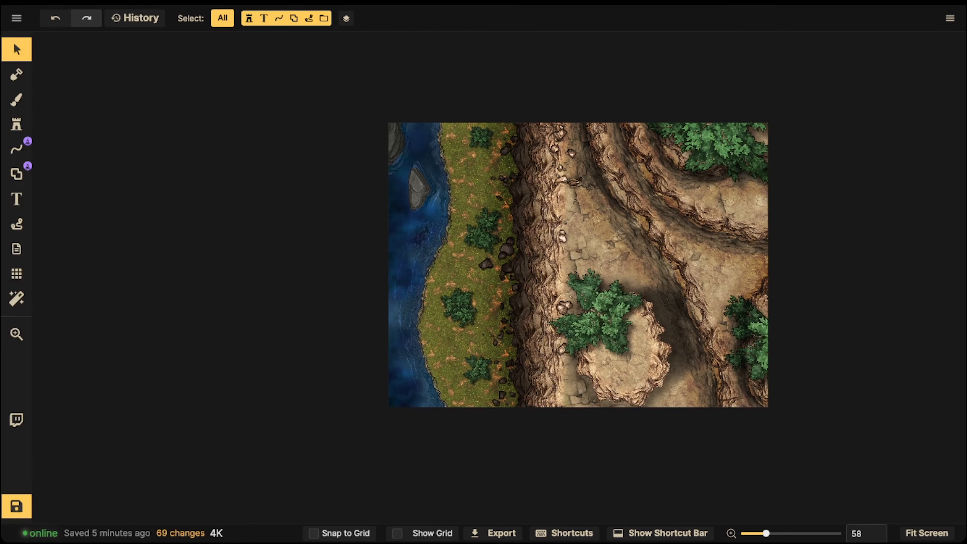
left_click(17, 506)
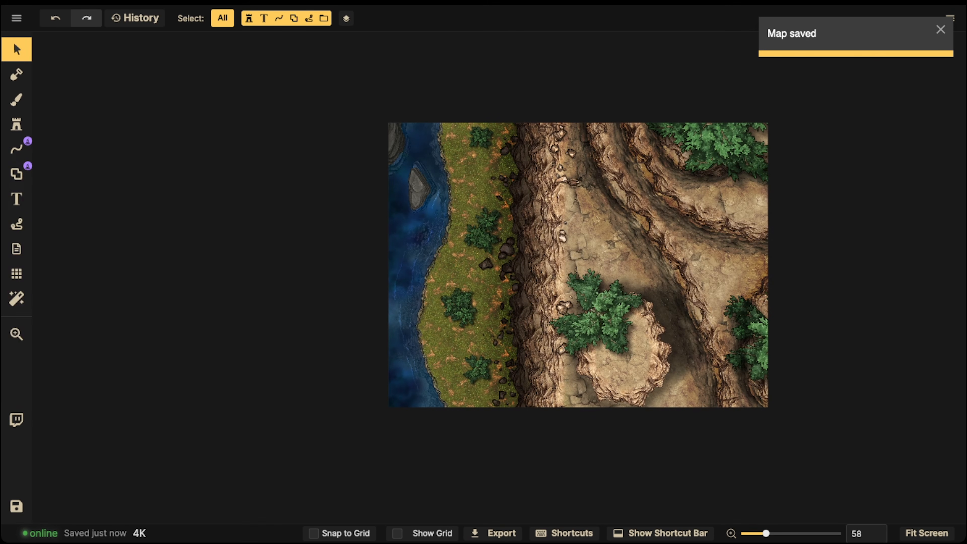
left_click_drag(346, 108, 507, 426)
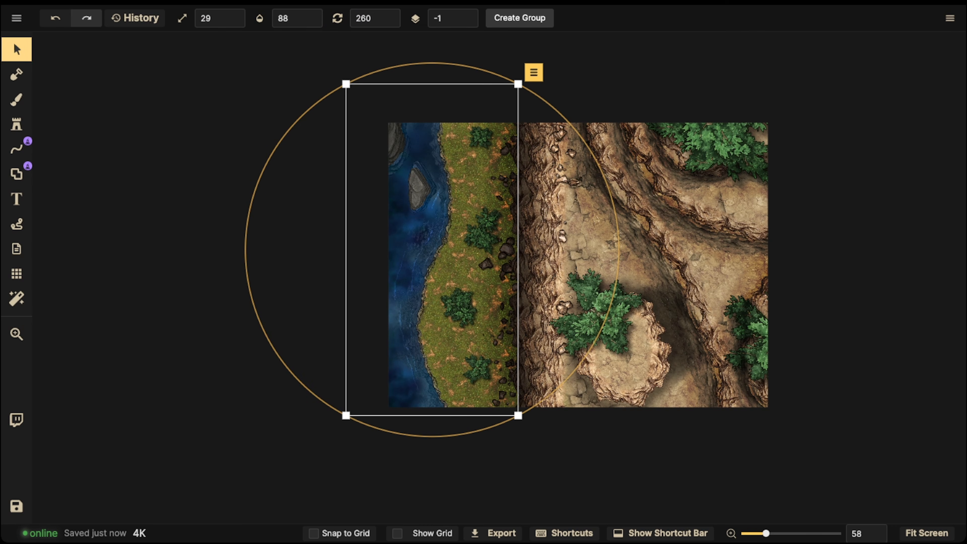
key("Escape")
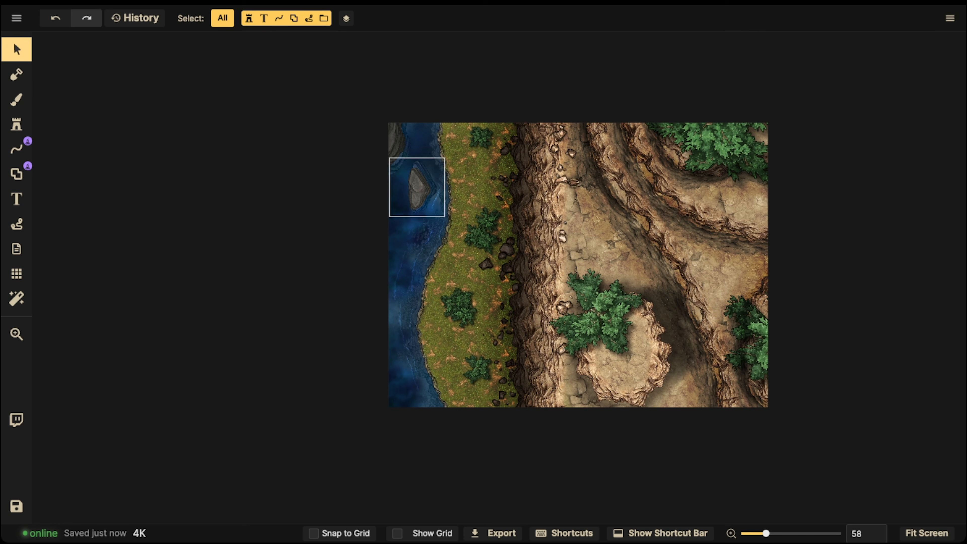
left_click(424, 255)
key("Delete")
left_click(422, 249)
key("Delete")
left_click(421, 264)
key("Delete")
left_click(422, 260)
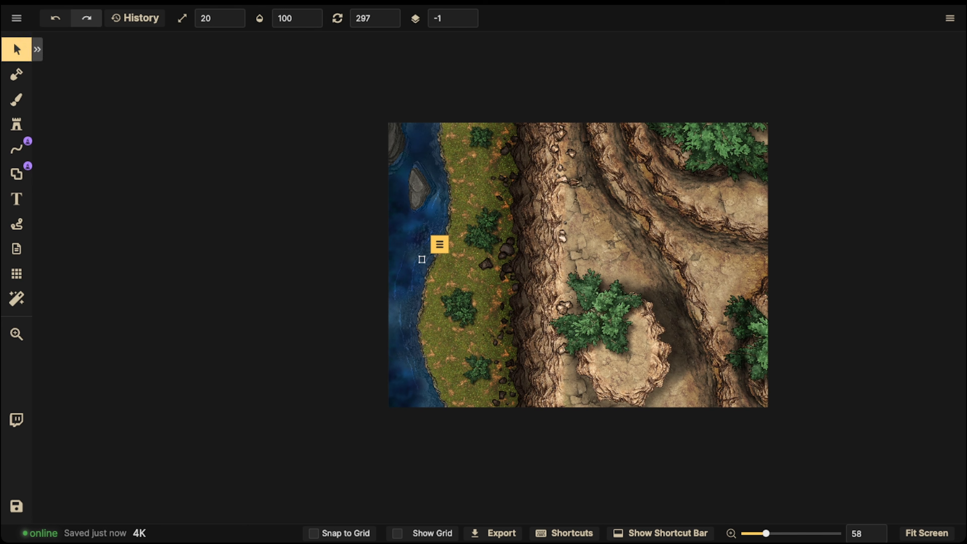
left_click(16, 75)
left_click(16, 50)
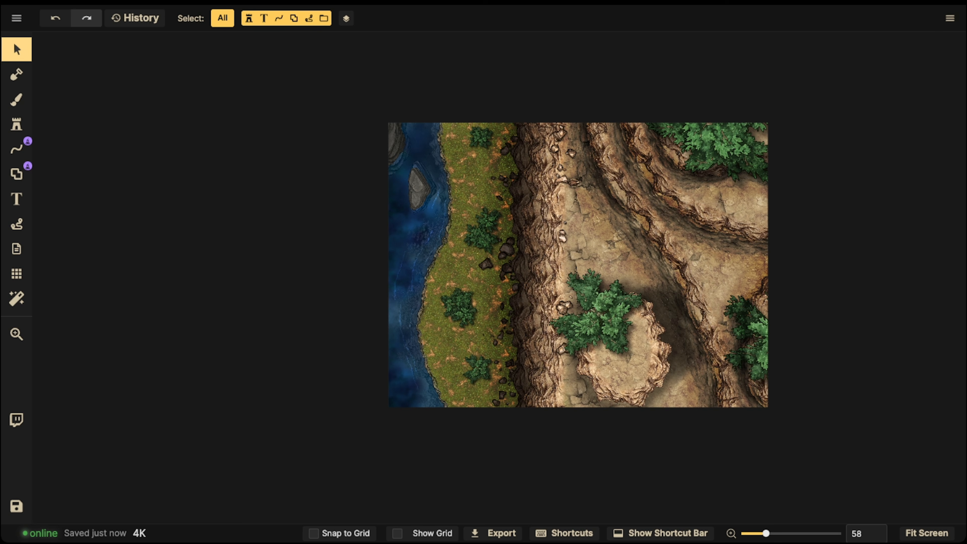
- Restrict selection to stamps, select all stamps on the lower shoreline and blur them with a radius of 19
left_click(248, 17)
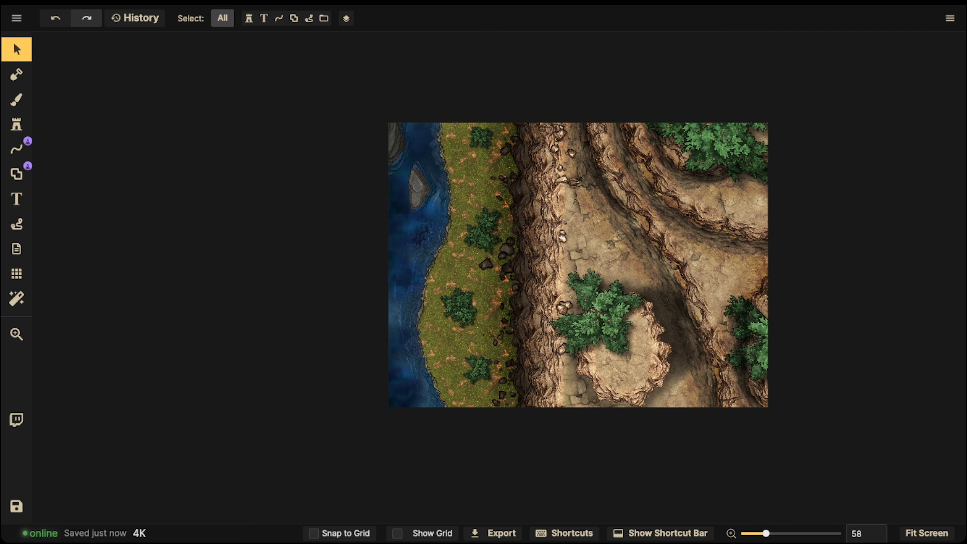
left_click_drag(340, 93, 516, 415)
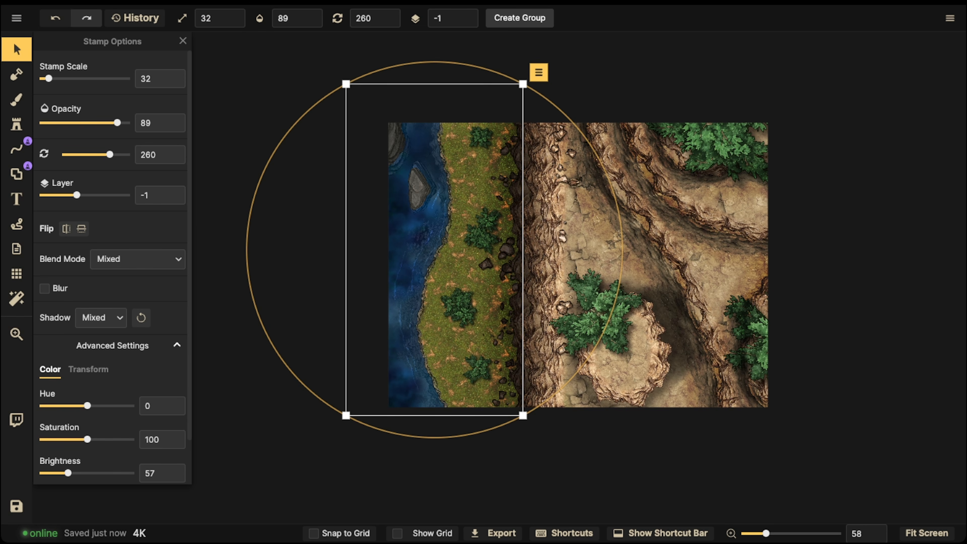
left_click(45, 288)
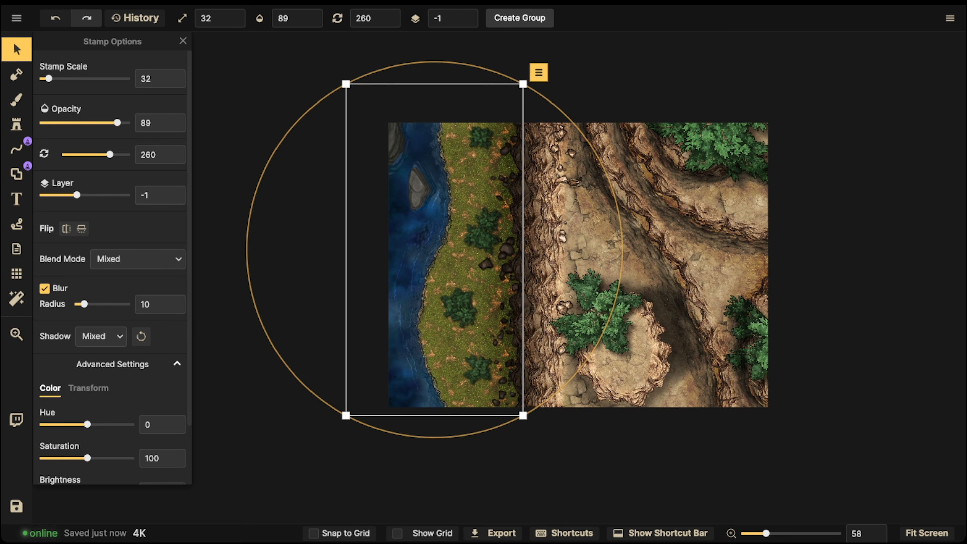
scroll(474, 193, "up", 5)
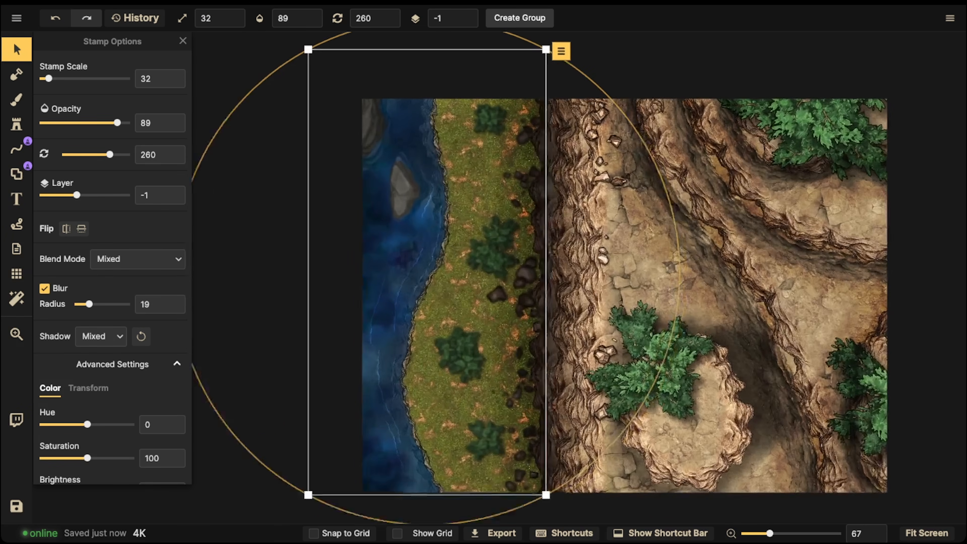
scroll(460, 173, "up", 5)
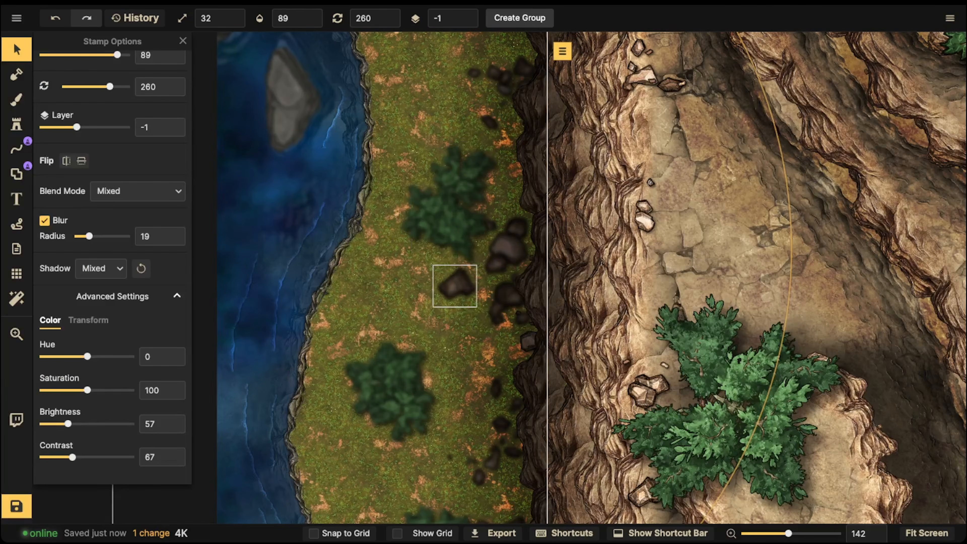
- Shrink the isolated blurred rock on the grass near the cliff base, and make all object types selectable again
left_click(455, 285)
scroll(455, 286, "down", 5)
left_click(493, 305)
scroll(493, 304, "down", 2)
scroll(492, 304, "down", 1)
left_click(500, 295)
left_click(500, 294)
scroll(501, 294, "down", 3)
left_click(474, 280)
left_click(222, 17)
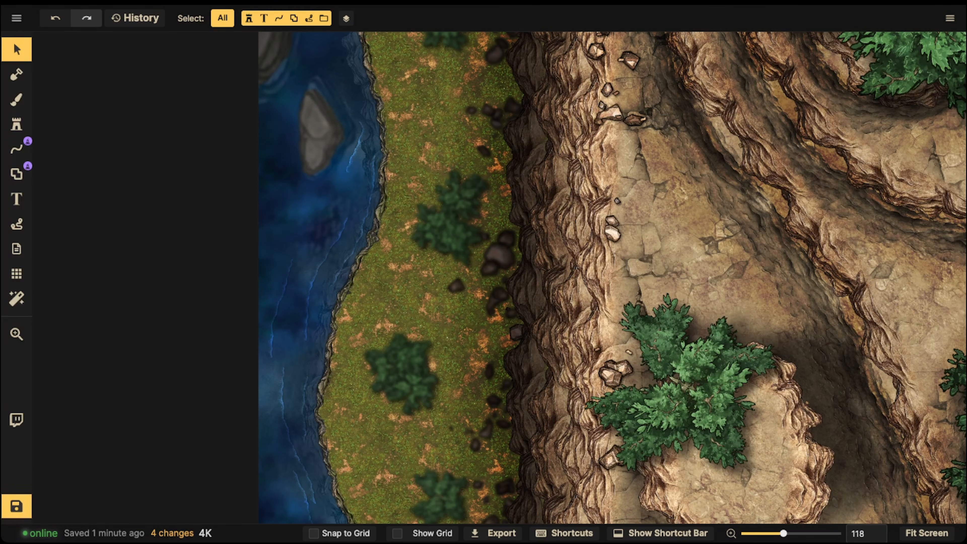
- Examine how the blurred lower shoreline compares with the sharp cliff and plateau at different zoom levels
scroll(365, 194, "down", 5)
scroll(404, 228, "up", 2)
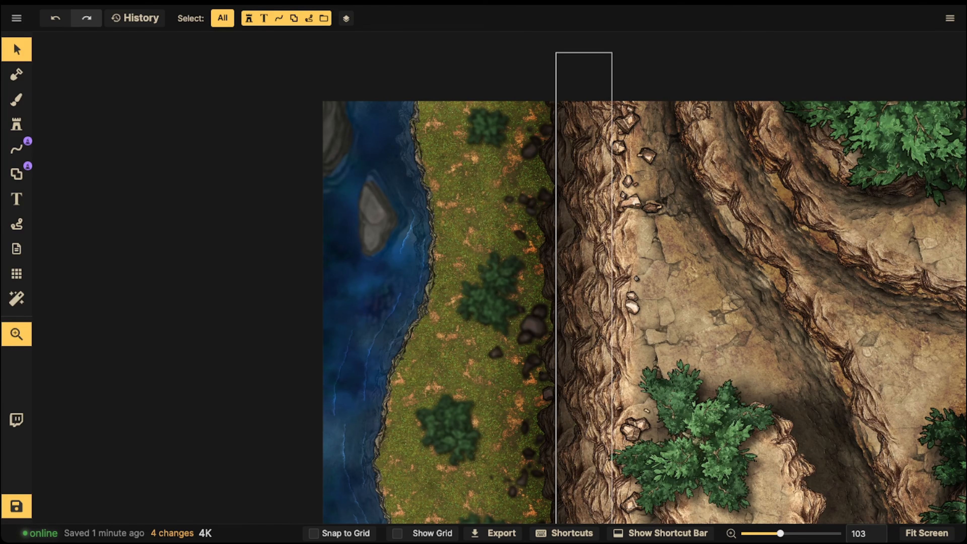
key("space")
left_click_drag(474, 305, 505, 214)
scroll(417, 259, "down", 2)
scroll(417, 254, "down", 4)
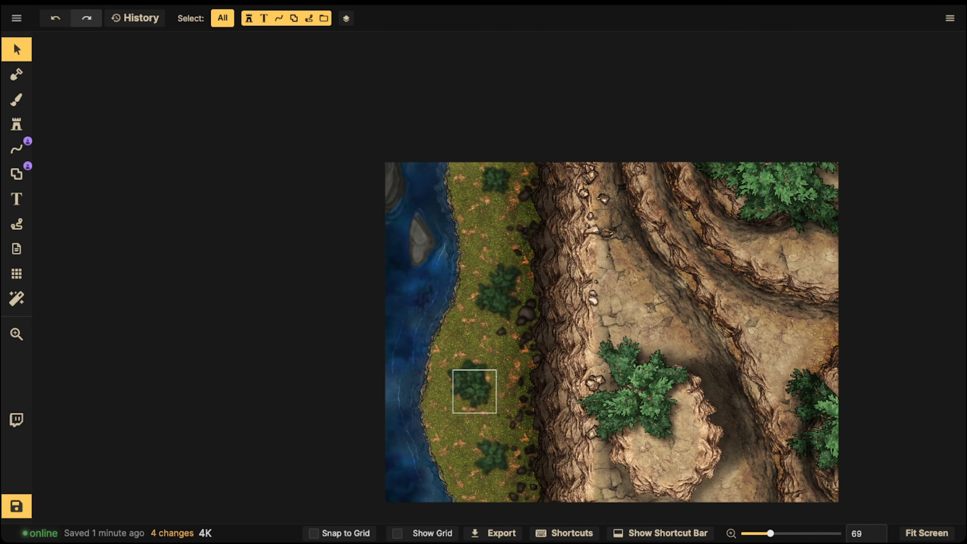
scroll(469, 408, "up", 3)
scroll(472, 362, "down", 2)
key("space")
left_click_drag(474, 361, 468, 353)
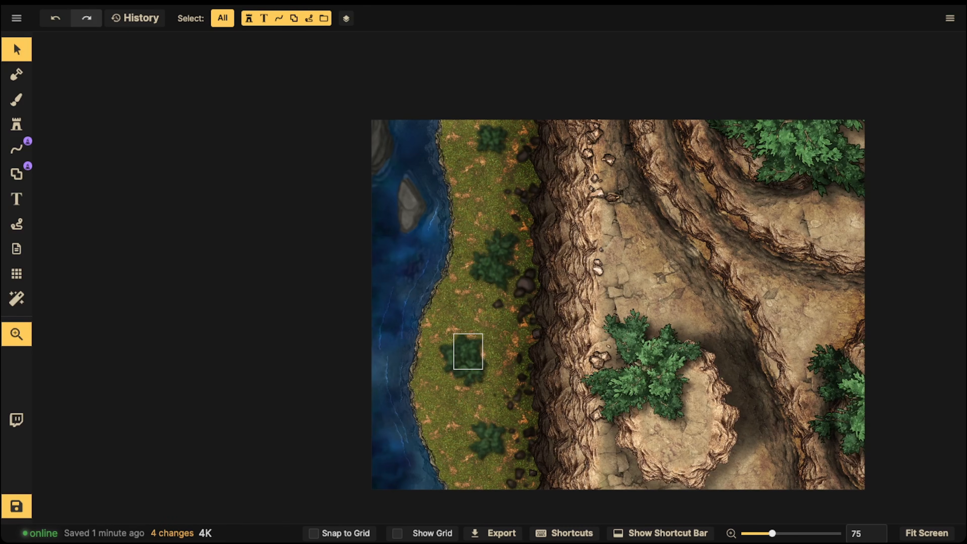
scroll(468, 352, "down", 1)
left_click_drag(317, 35, 419, 164)
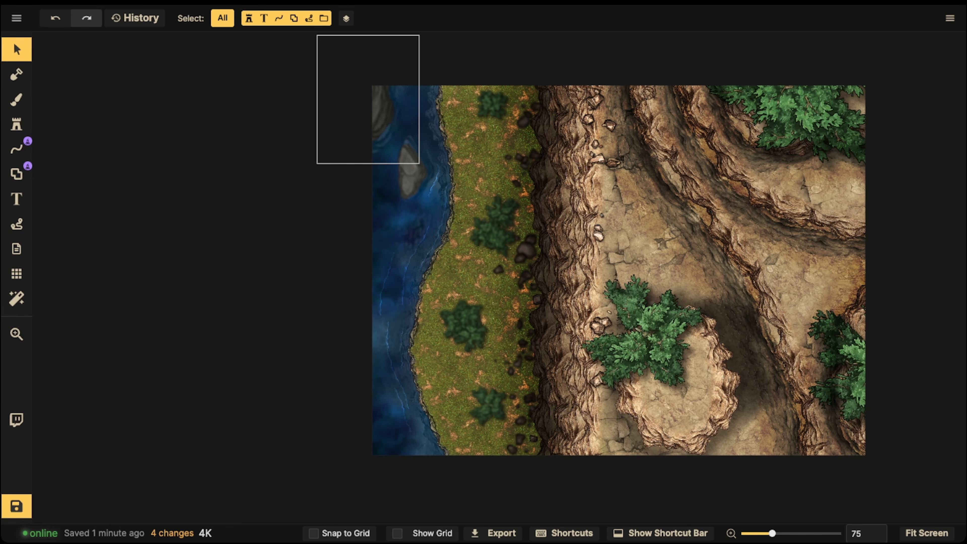
scroll(587, 210, "up", 3)
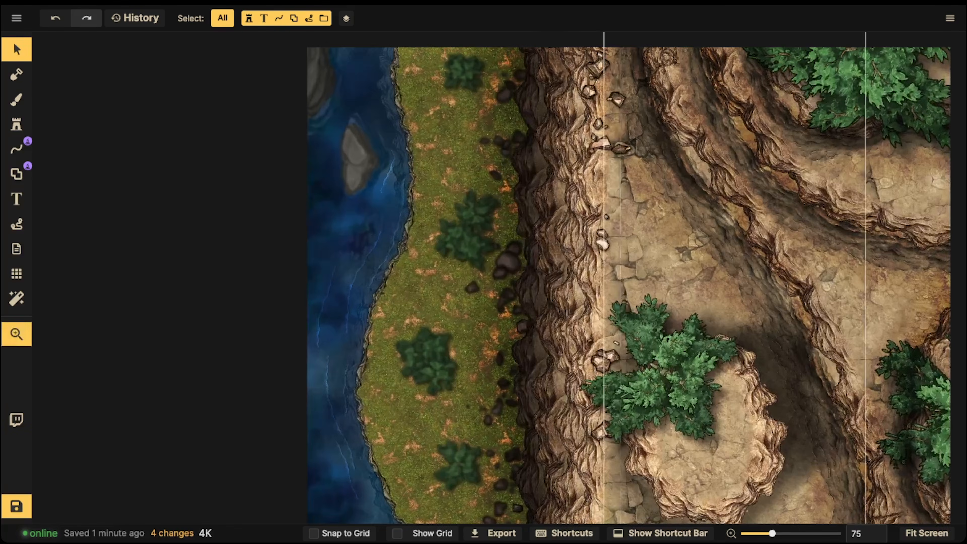
left_click_drag(620, 213, 431, 196)
scroll(514, 196, "down", 1)
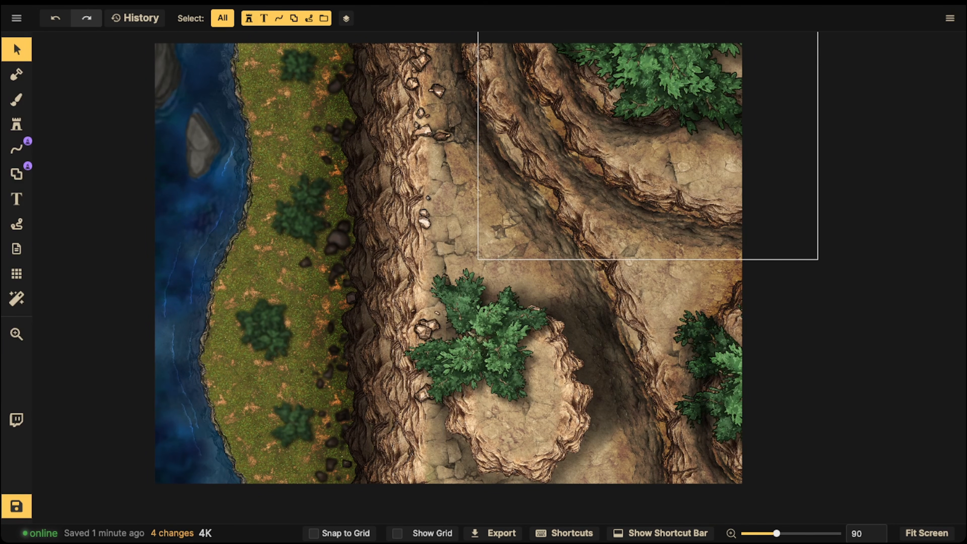
key("space")
left_click_drag(213, 234, 320, 243)
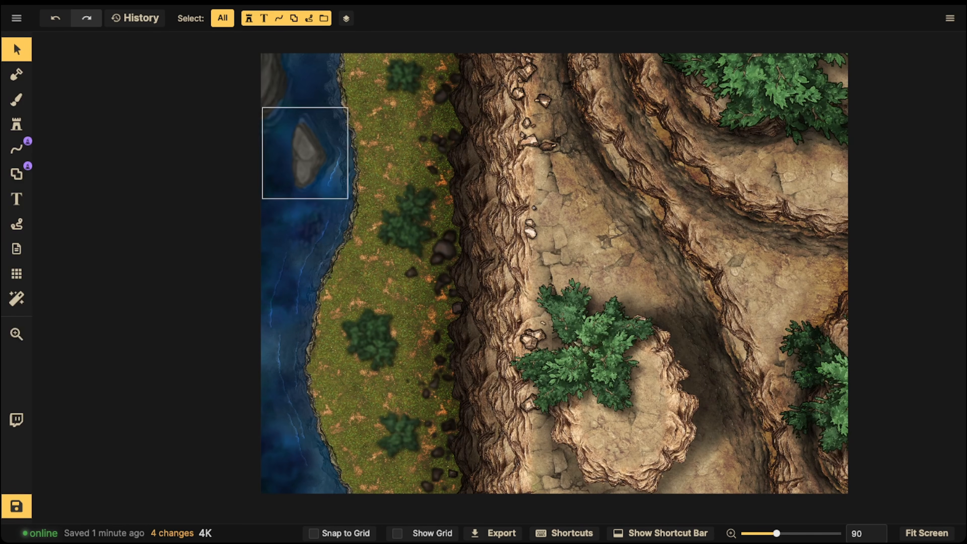
key("space")
left_click_drag(553, 273, 550, 280)
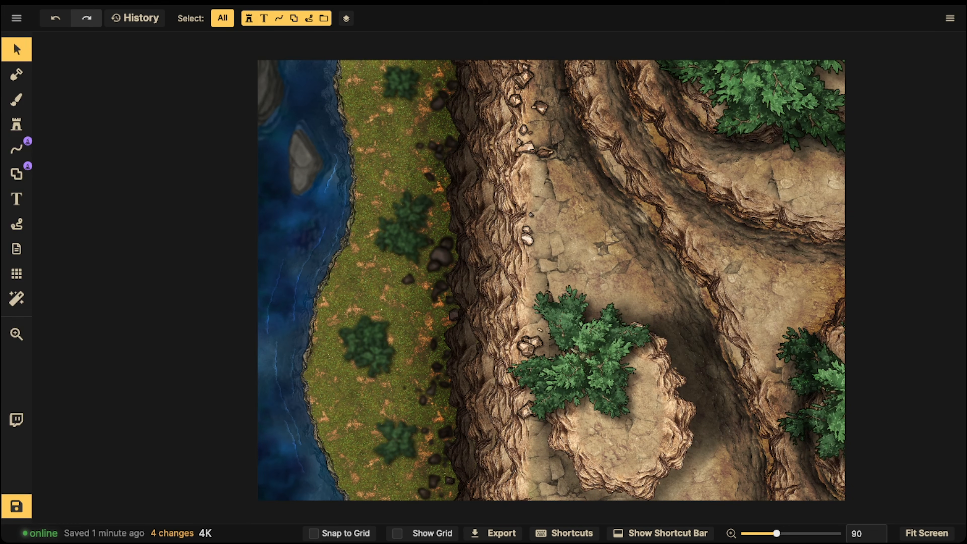
scroll(366, 198, "down", 3)
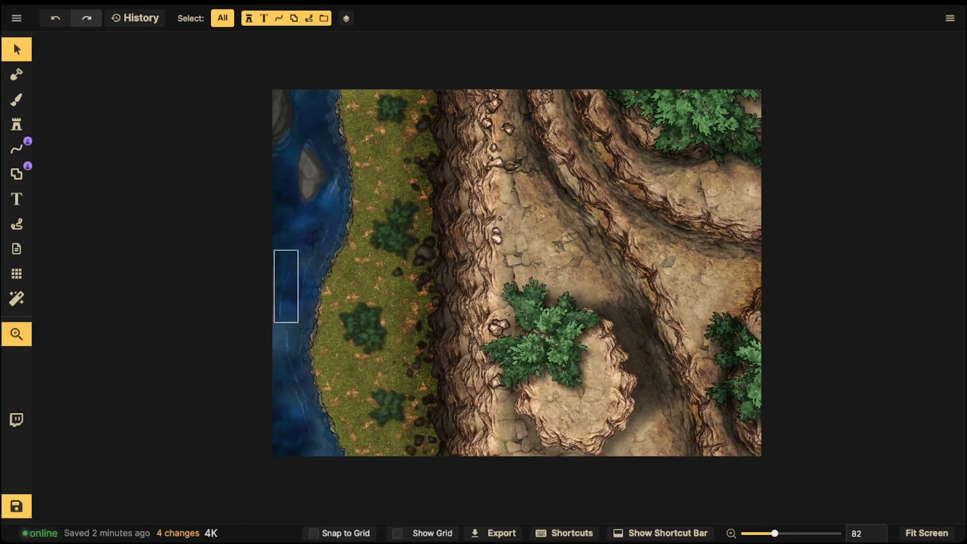
left_click_drag(296, 282, 268, 279)
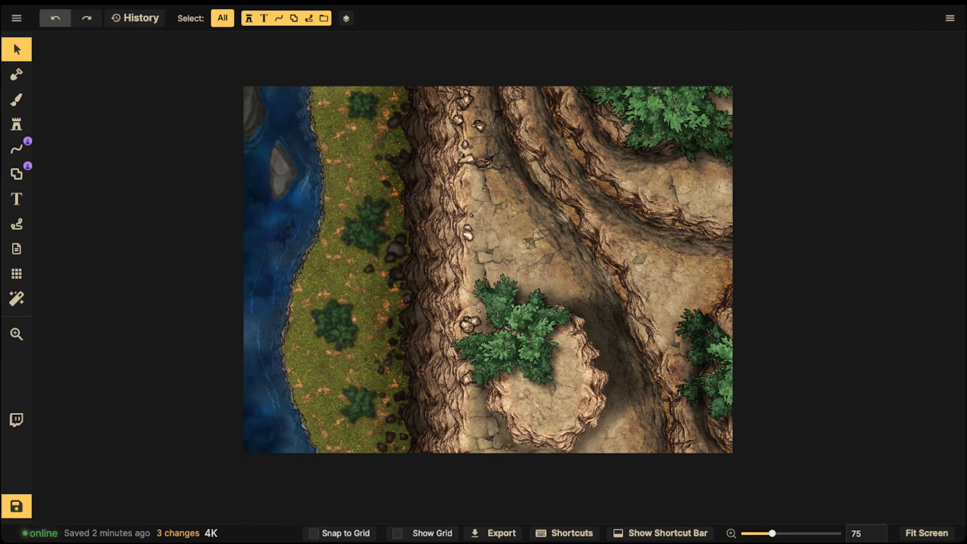
- Undo the rock resizing and the blur on the lower shoreline's stamps
left_click(55, 17)
left_click(55, 18)
left_click(55, 18)
left_click(55, 18)
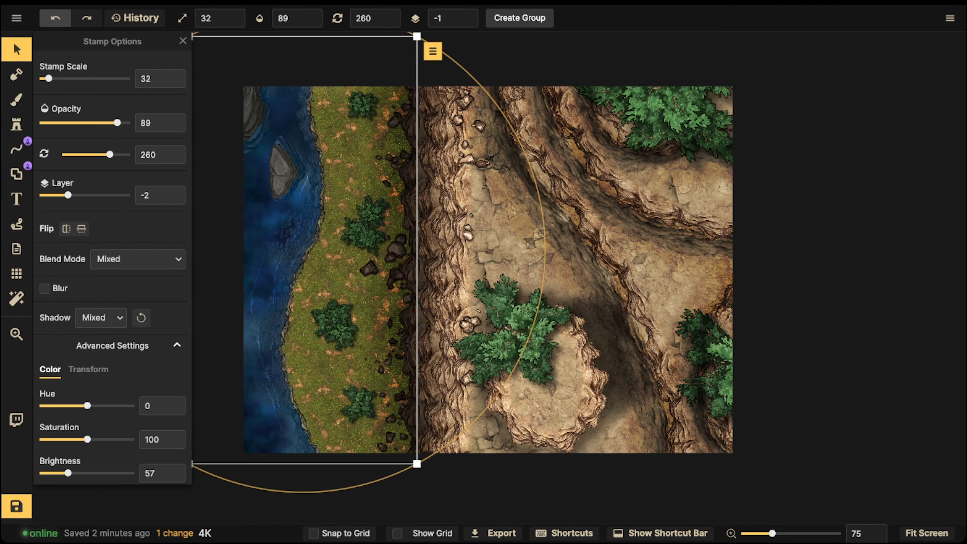
left_click(55, 18)
- Examine the unblurred map across the shoreline, main cliff, plateau and upper ledges at different zoom levels
scroll(186, 322, "down", 2)
left_click_drag(187, 322, 282, 317)
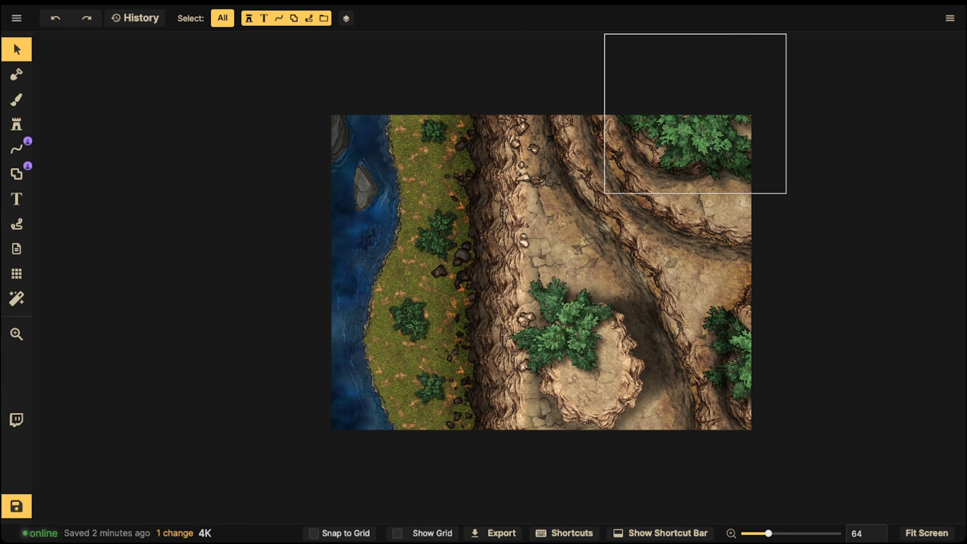
scroll(520, 267, "down", 1)
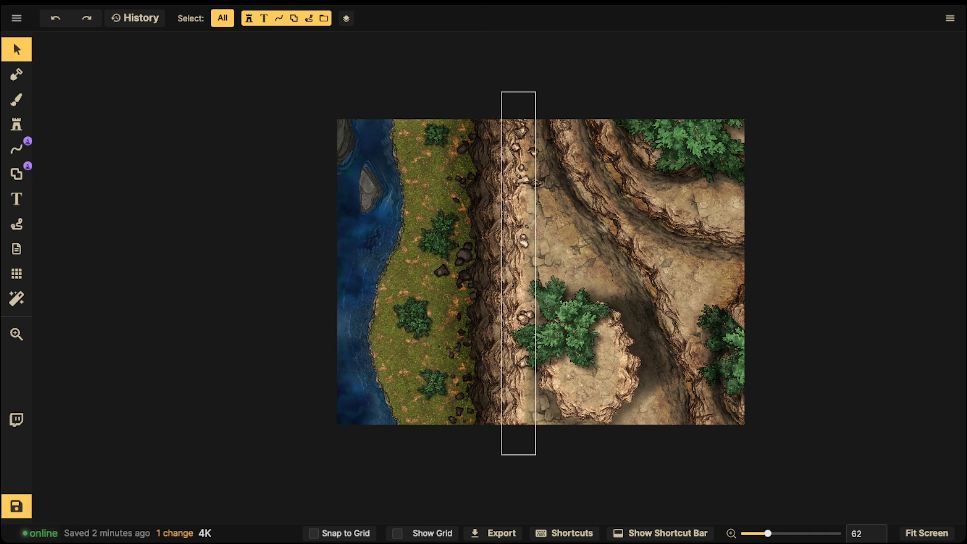
scroll(512, 231, "up", 3)
left_click_drag(512, 231, 418, 219)
scroll(489, 261, "up", 2)
left_click_drag(489, 261, 519, 238)
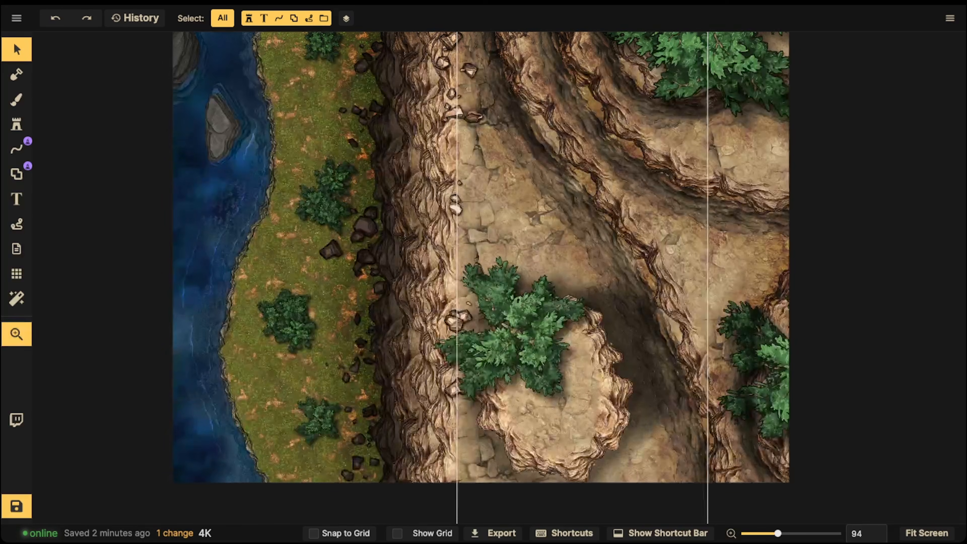
scroll(446, 248, "down", 2)
left_click_drag(447, 247, 553, 265)
scroll(368, 186, "up", 2)
left_click_drag(480, 222, 342, 239)
scroll(606, 242, "down", 2)
left_click_drag(605, 242, 647, 144)
key("space")
key("ctrl+z")
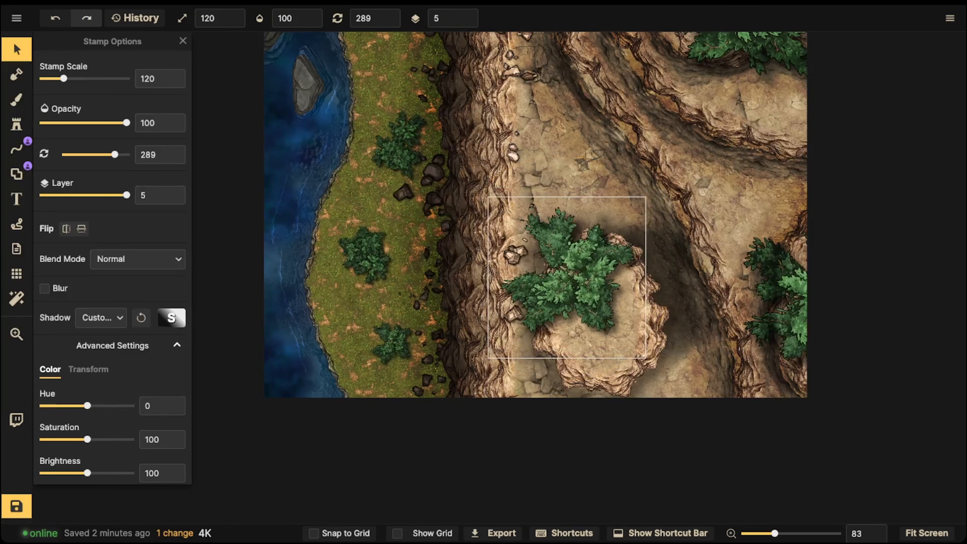
scroll(511, 219, "down", 1)
left_click_drag(512, 219, 548, 241)
scroll(425, 222, "up", 4)
left_click_drag(425, 222, 377, 308)
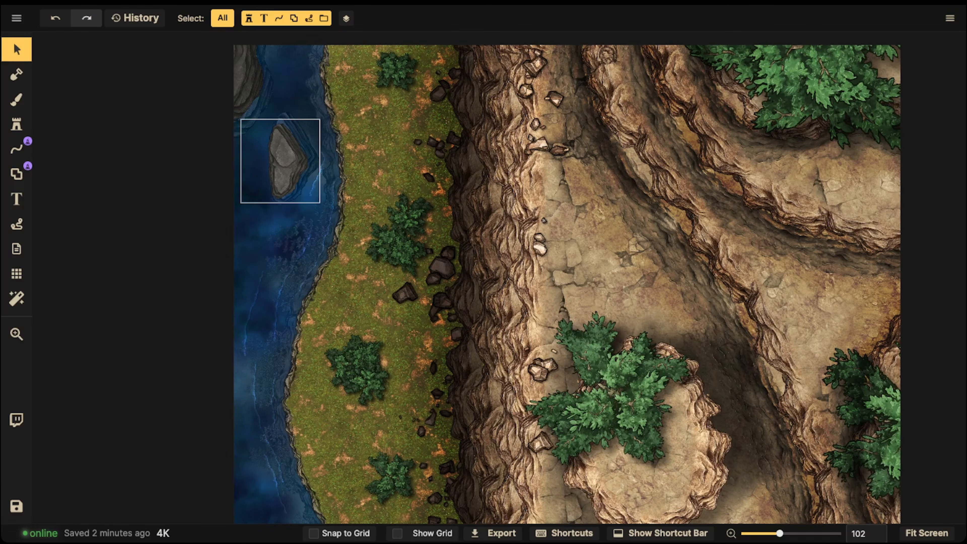
left_click_drag(514, 301, 523, 218)
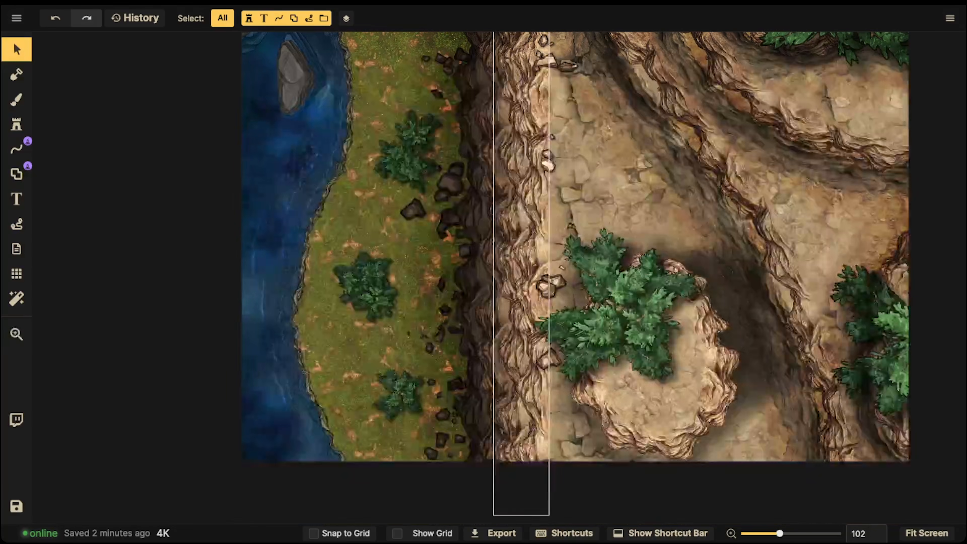
left_click_drag(606, 198, 678, 257)
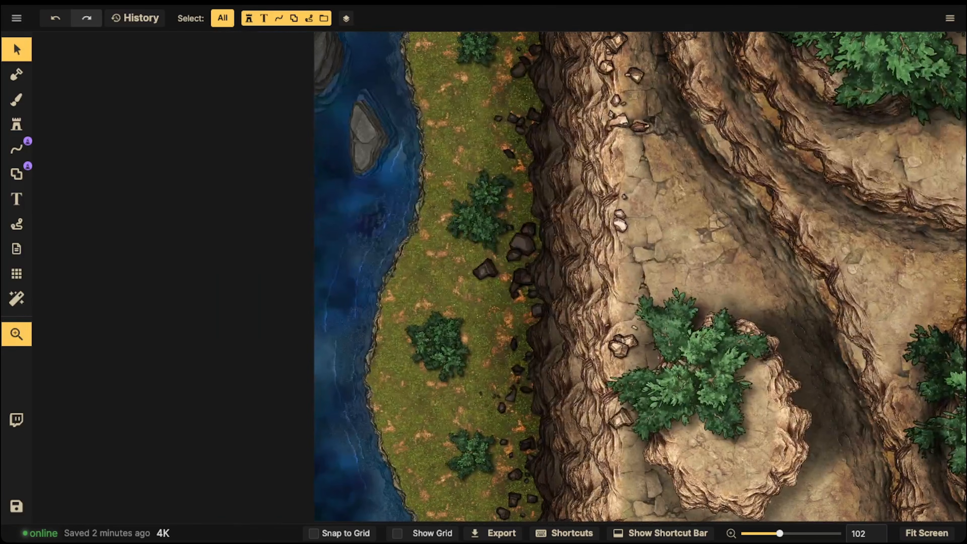
- Search the Fantasy Battlemaps stamp catalog for "bid desert" in place of the previous wave search
left_click(364, 138)
left_click(17, 99)
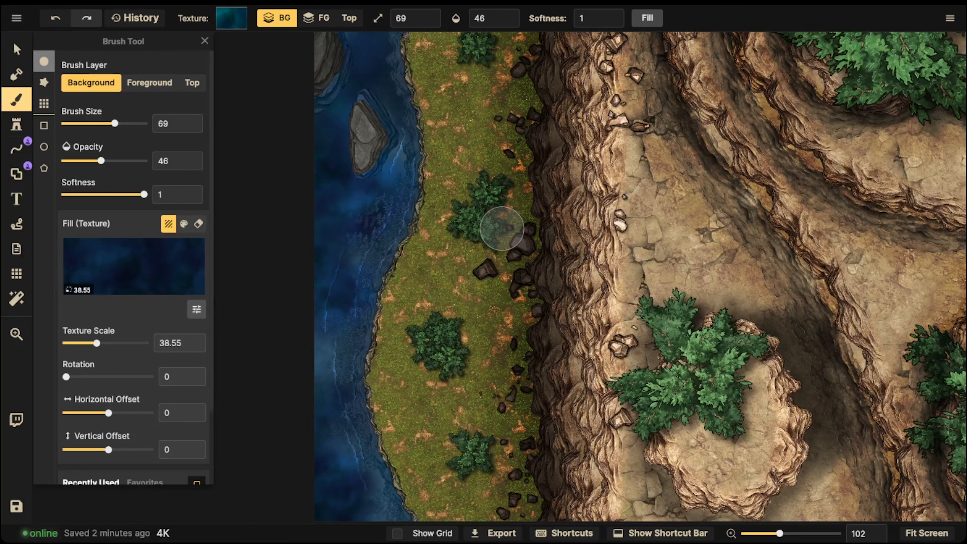
left_click(16, 124)
key("f")
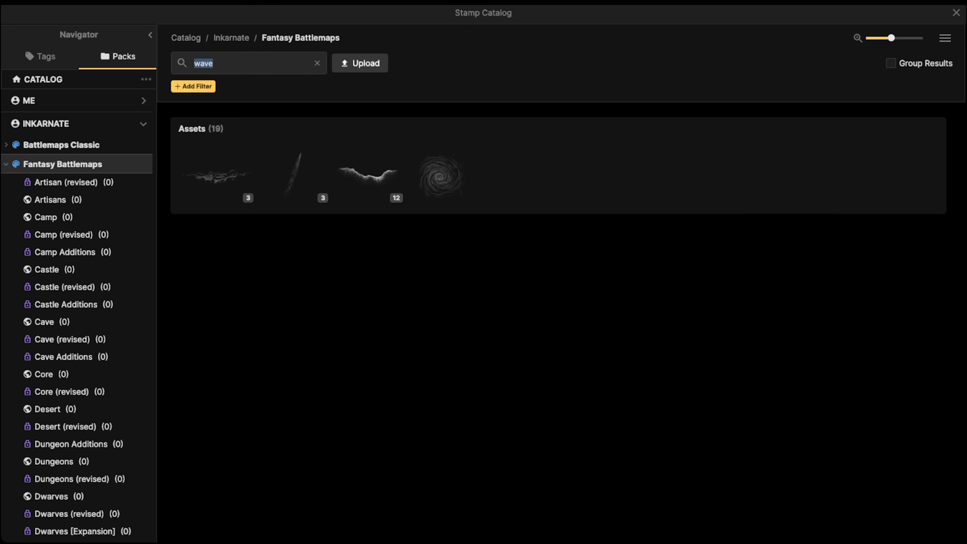
key("BackSpace")
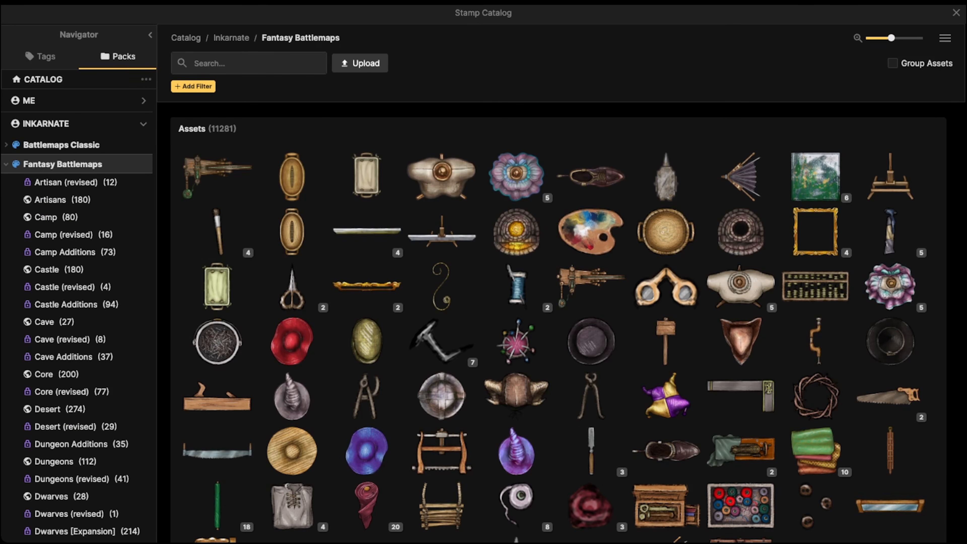
type("ba")
key("BackSpace")
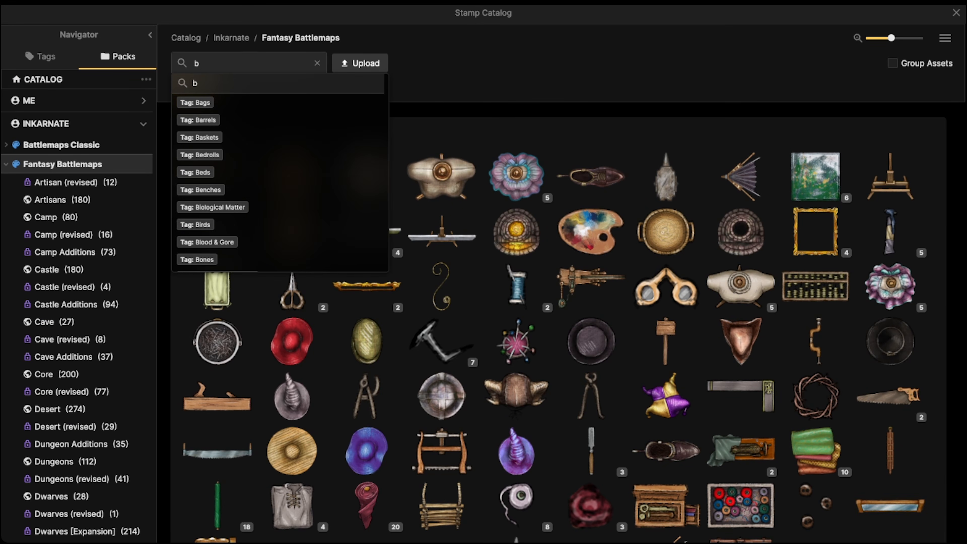
type("id de")
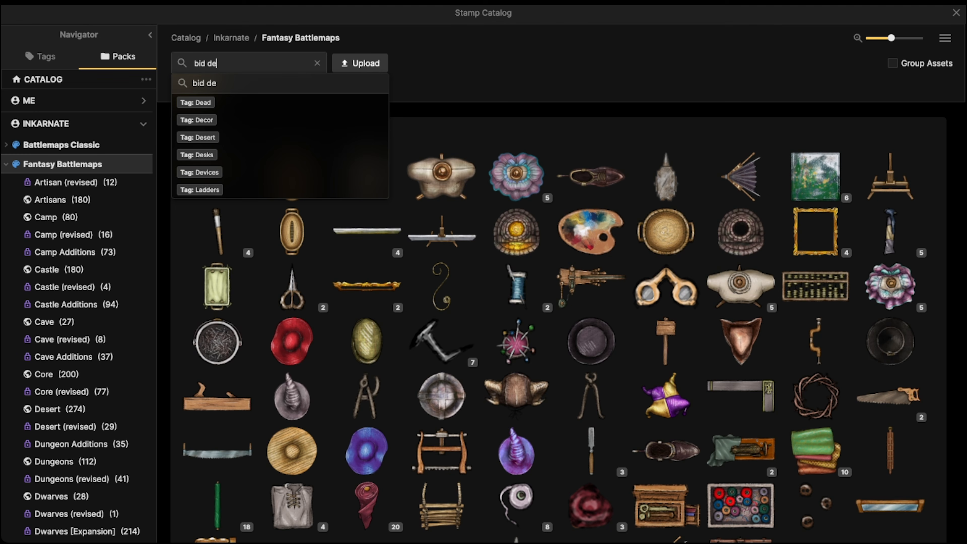
type("sert")
key("Return")
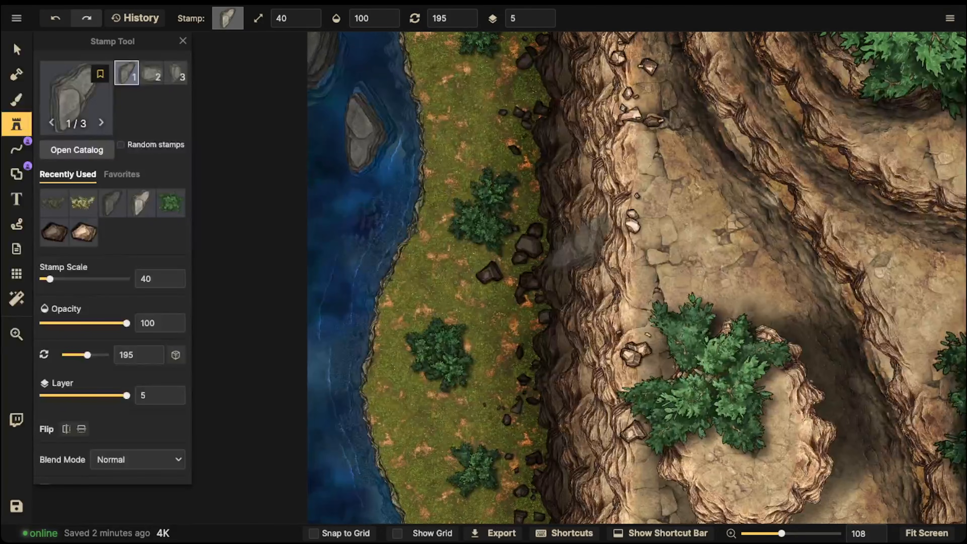
- Place the grey rock stamp at scale 80 and rotation 315 on the plateau beside the cliff edge
scroll(520, 176, "up", 4)
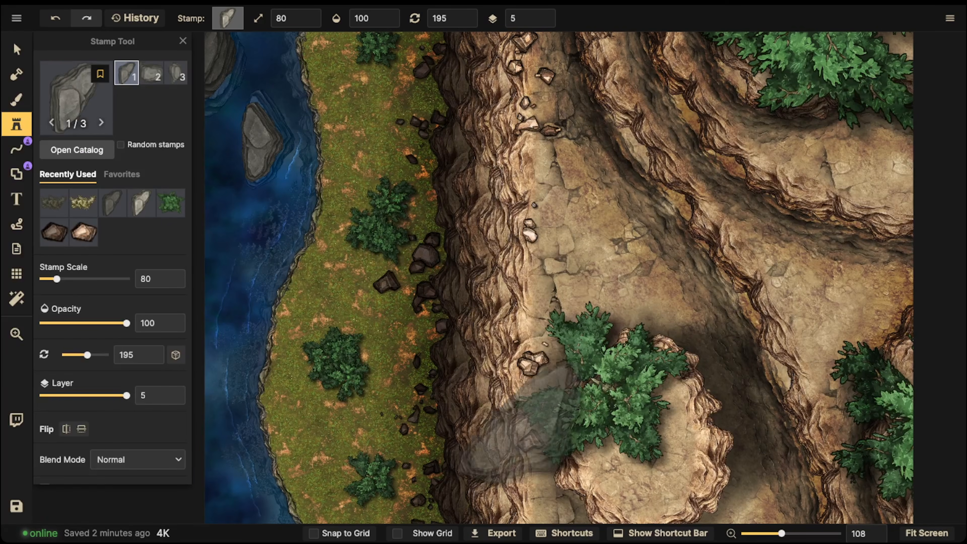
scroll(518, 300, "down", 2)
scroll(521, 279, "up", 8)
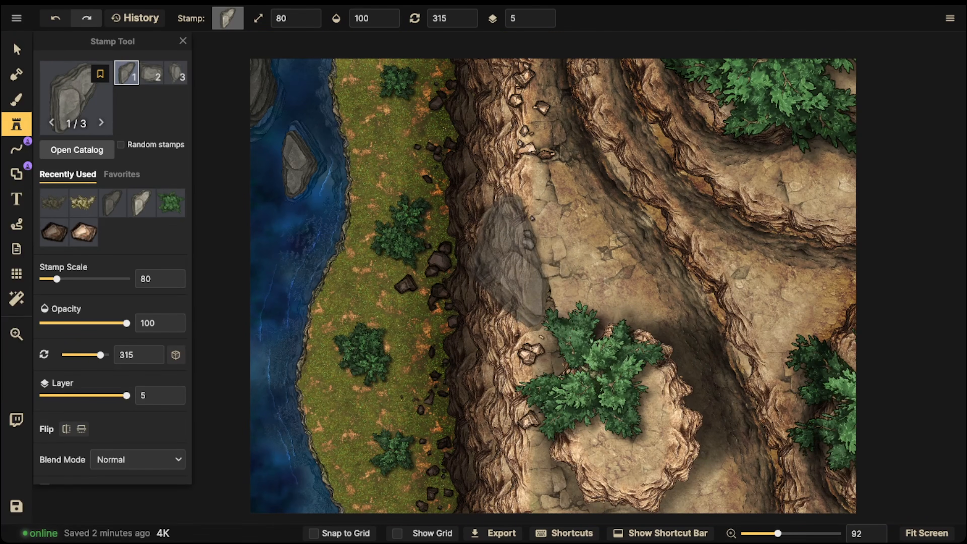
left_click(544, 221)
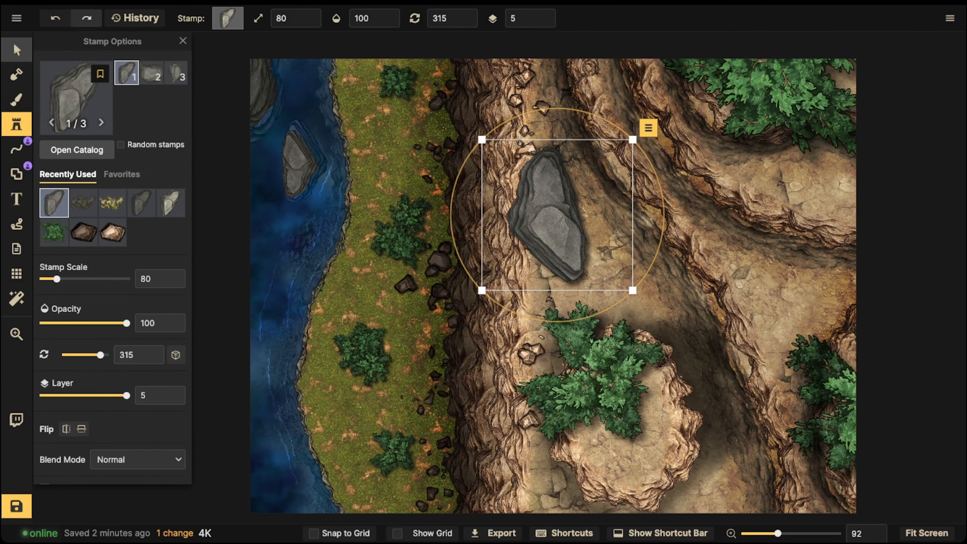
- Set the new plateau rock's shadow to None and its blend mode to Luminosity
scroll(92, 320, "down", 2)
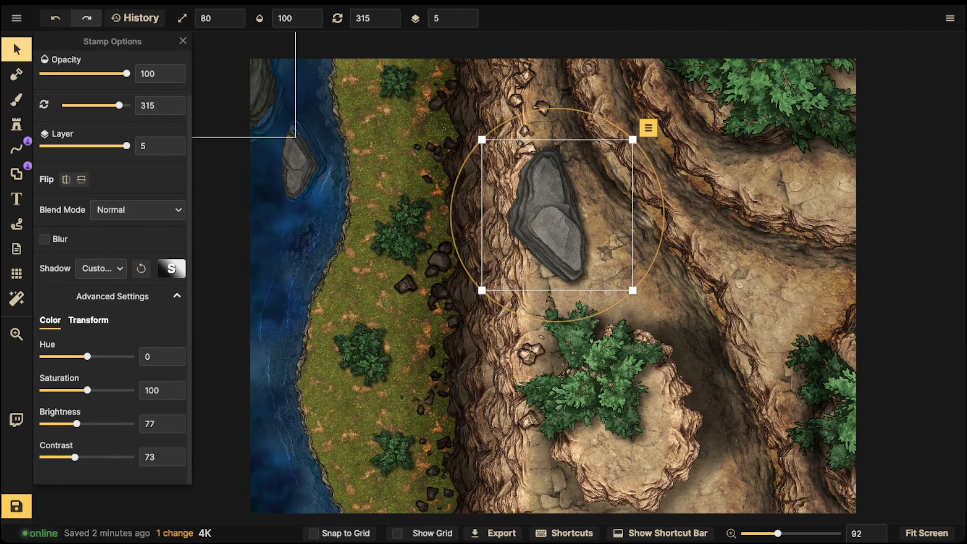
left_click(101, 269)
left_click(101, 285)
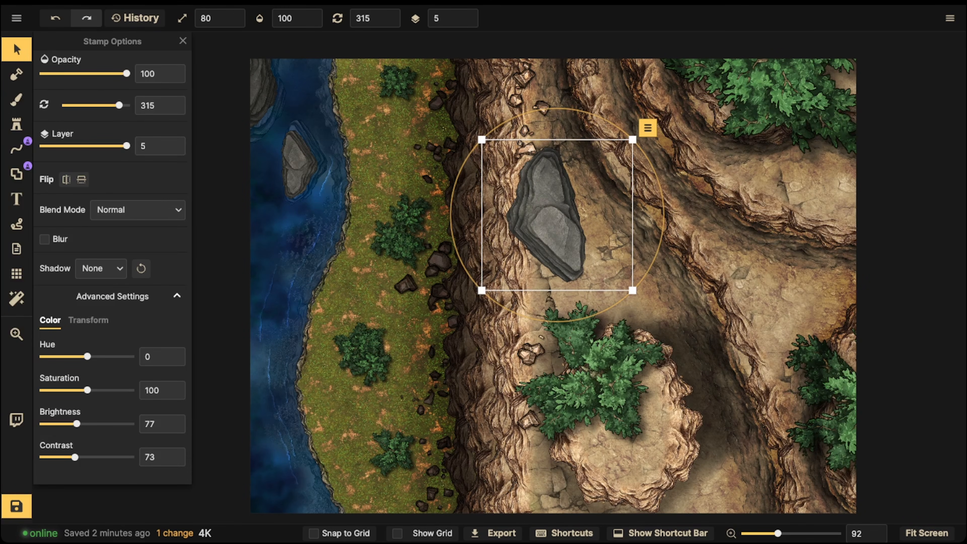
left_click(137, 210)
scroll(115, 409, "down", 5)
left_click(114, 409)
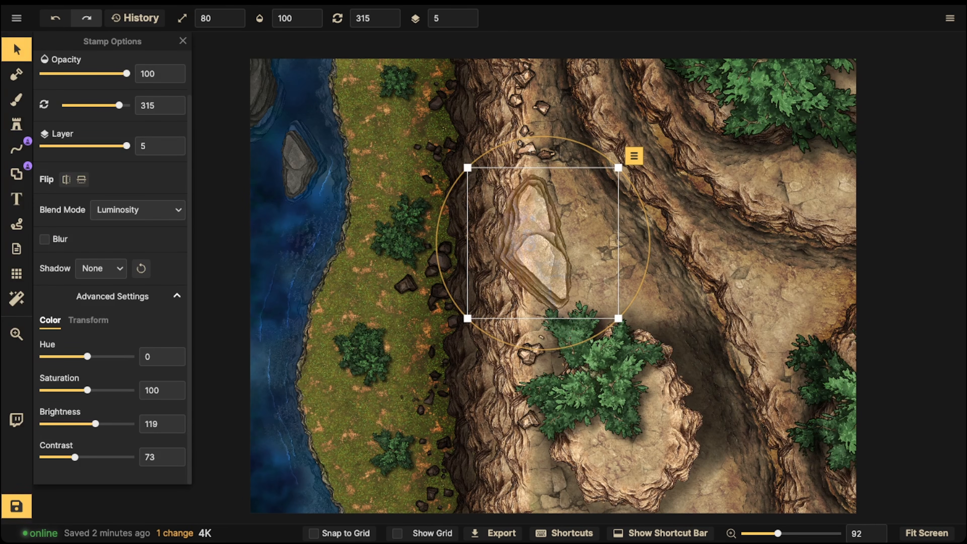
- Set the rock's brightness to 116, shrink it to scale 70, and move it across the water and grass shoreline
left_click_drag(96, 423, 94, 423)
left_click_drag(467, 318, 487, 300)
left_click_drag(541, 247, 330, 260)
scroll(508, 246, "up", 2)
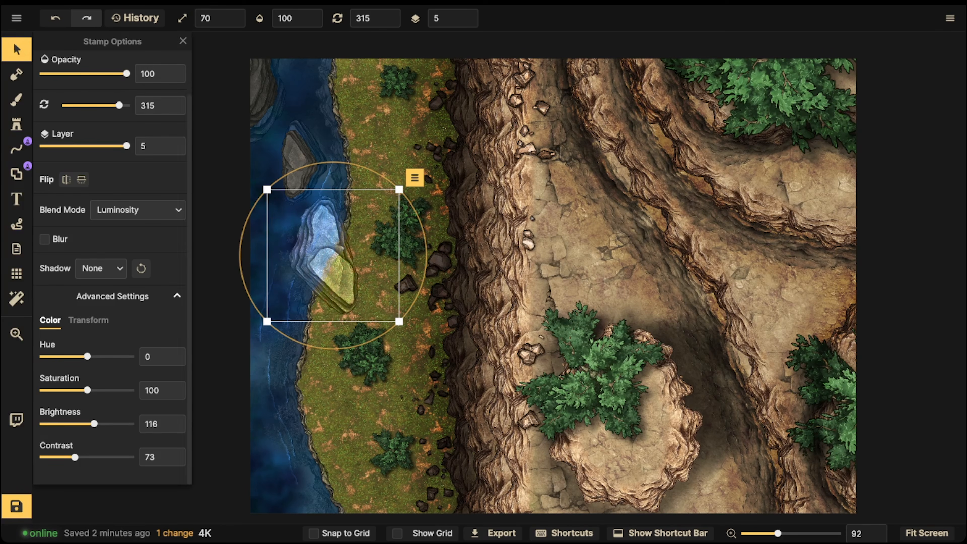
- Place the third rock variant at scale 60 and rotation 0 on the main cliff's upper edge
key("s")
key("Right")
scroll(551, 223, "up", 4)
scroll(551, 223, "up", 3)
key("Right")
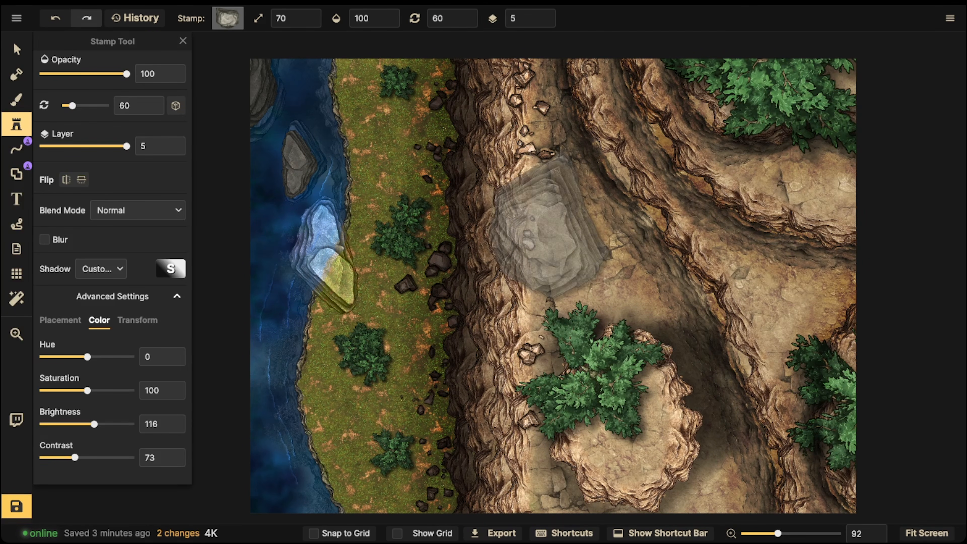
key("Right")
key("Right")
scroll(551, 223, "down", 3)
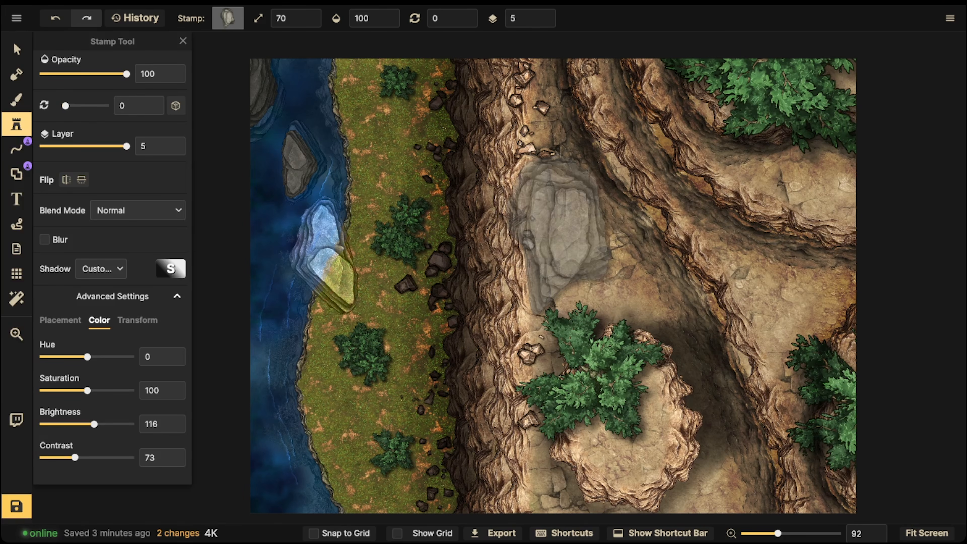
scroll(559, 232, "down", 1)
key("[")
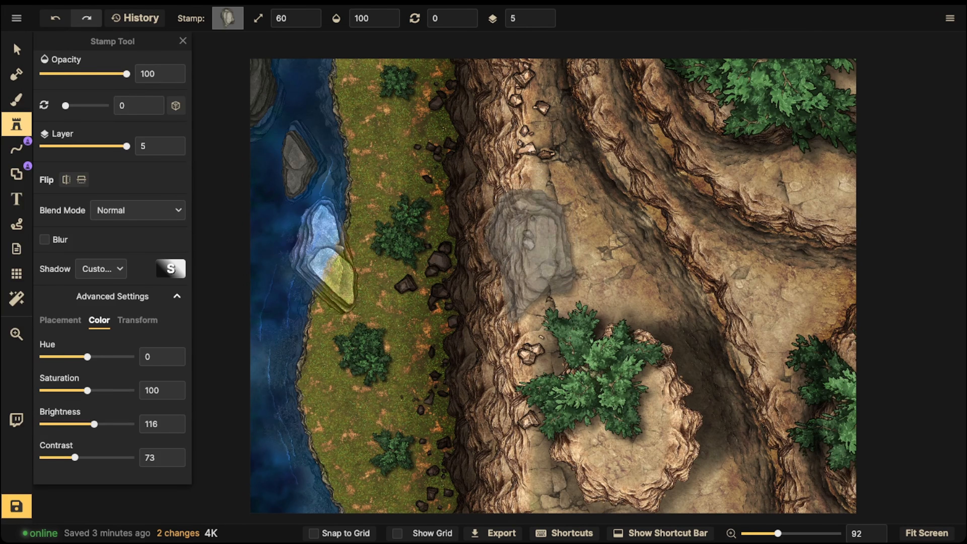
left_click(531, 255)
- Delete the blended rock on the shoreline and set the large cliff-edge rock's blend mode to Luminosity
key("v")
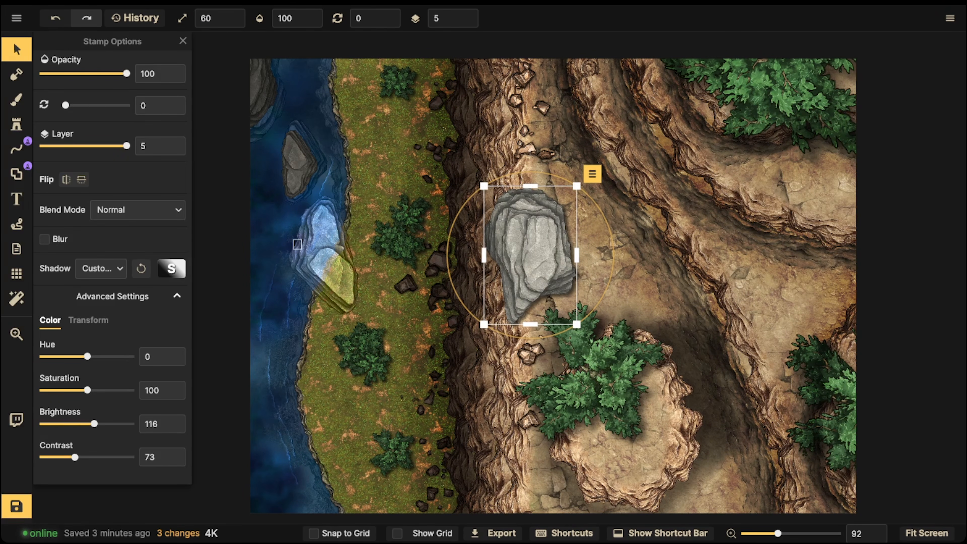
left_click(301, 249)
key("Delete")
left_click(529, 251)
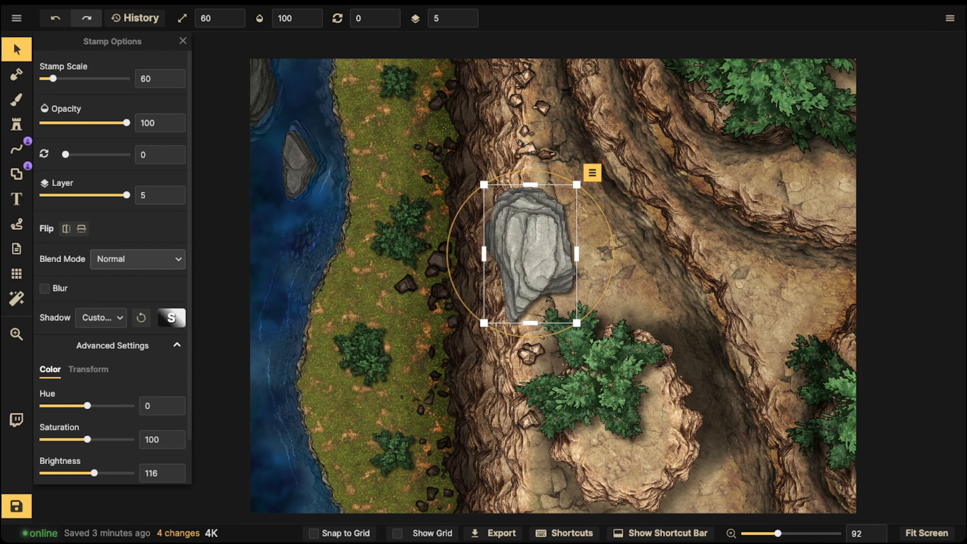
left_click(137, 260)
scroll(118, 339, "down", 4)
left_click(118, 459)
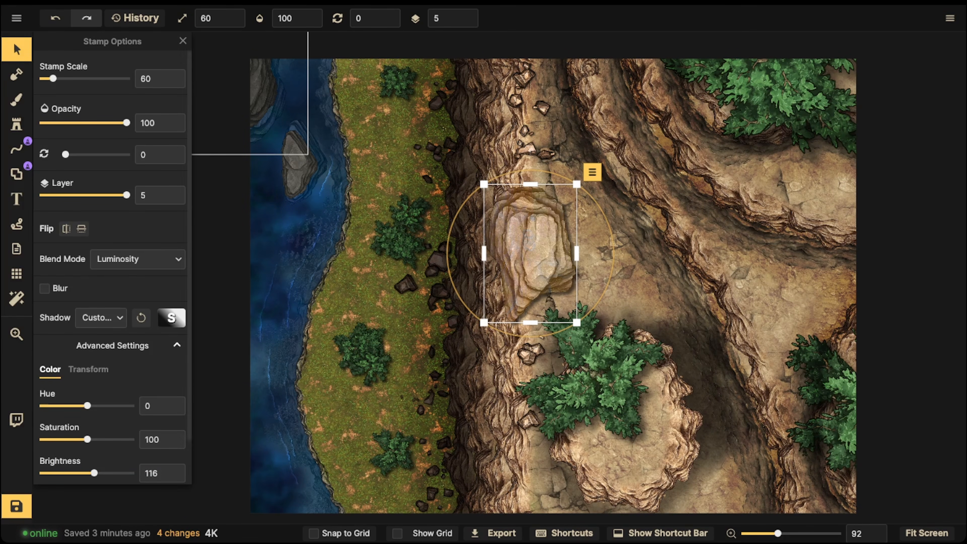
- Place the first rock variant at scale 60 and rotation 300 on the cliff edge, partly beyond the map's lower border
key("s")
key("2")
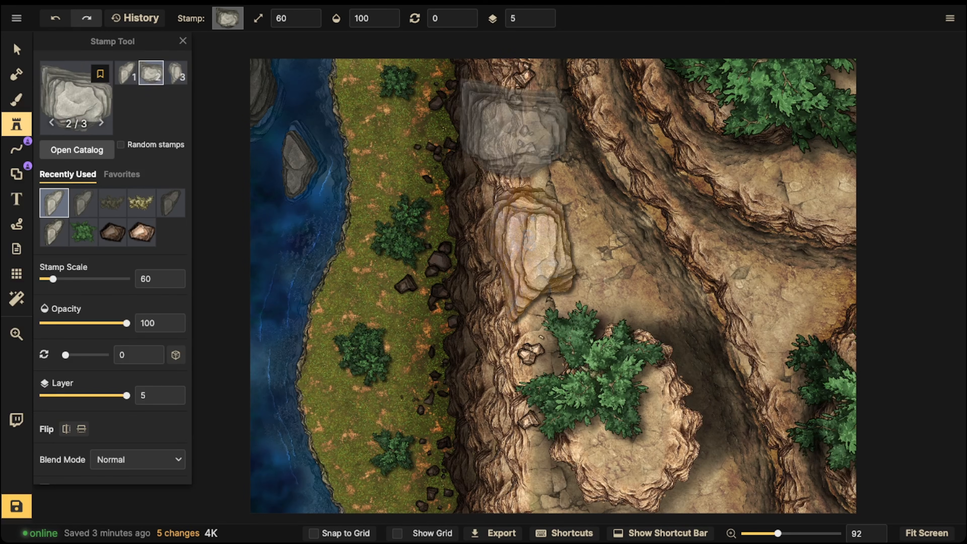
key("[")
key("[")
key("space")
left_click_drag(534, 450, 540, 292)
key("]")
key("]")
key(".")
key(".")
key(".")
key("comma")
key("comma")
key("comma")
key("comma")
key("comma")
key("comma")
key("comma")
key("comma")
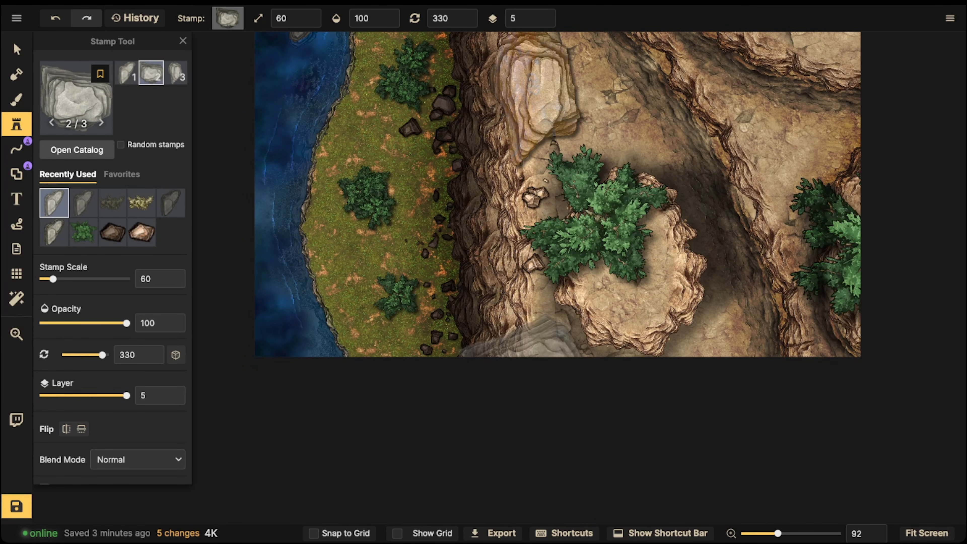
key("1")
key("period")
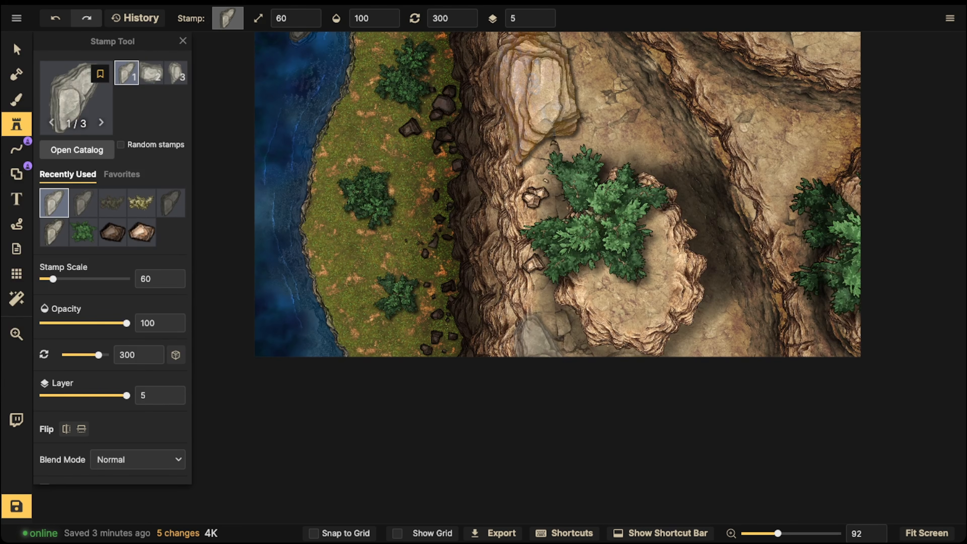
left_click(544, 358)
left_click_drag(545, 358, 541, 360)
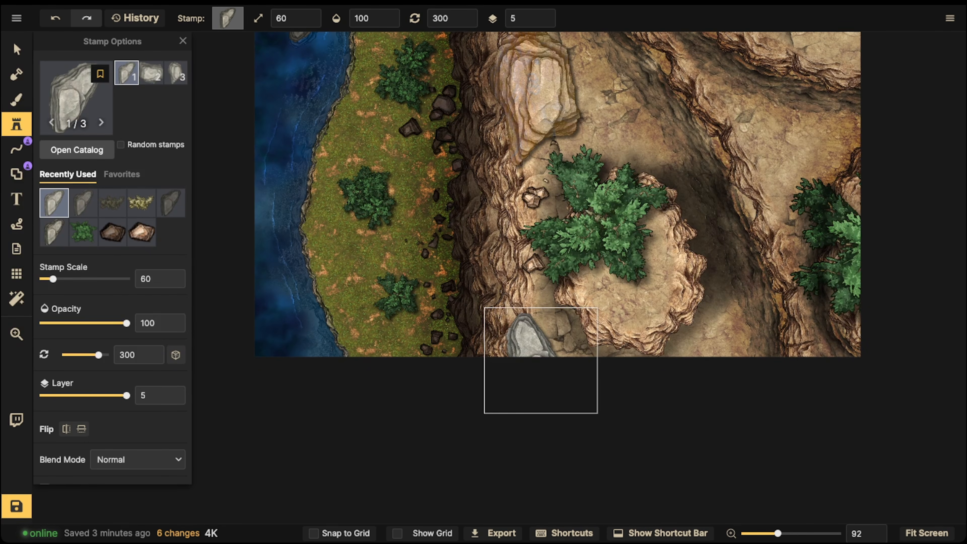
- Place a smaller copy of the first rock variant at scale 40 and rotation 345 above the large cliff-edge rock
left_click_drag(544, 105, 526, 355)
key("[")
key("[")
key("[")
key("bracketright")
key("period")
key("period")
key("period")
left_click(500, 233)
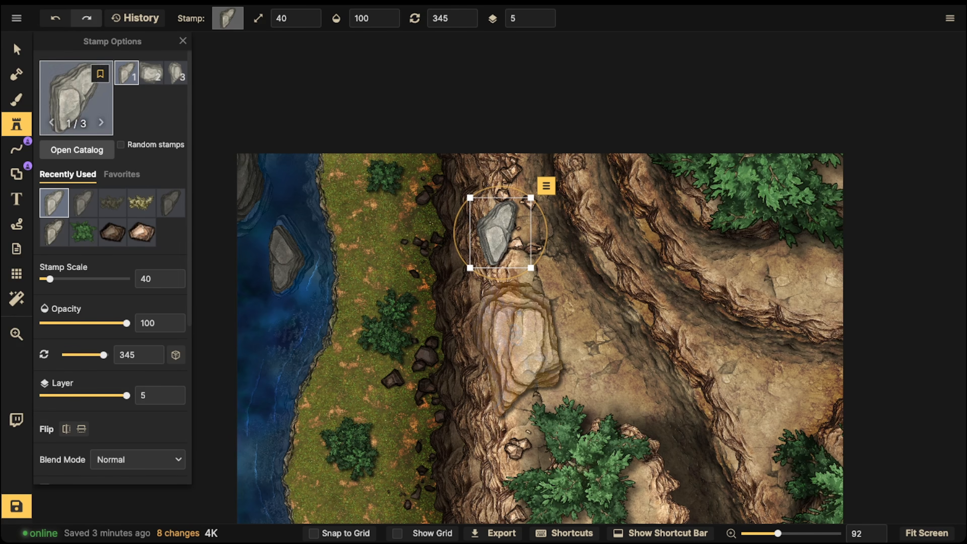
- Select the two smaller cliff-edge rocks together, change their shadow option, and set their blend mode to Luminosity
left_click(17, 50)
left_click_drag(472, 345, 474, 219)
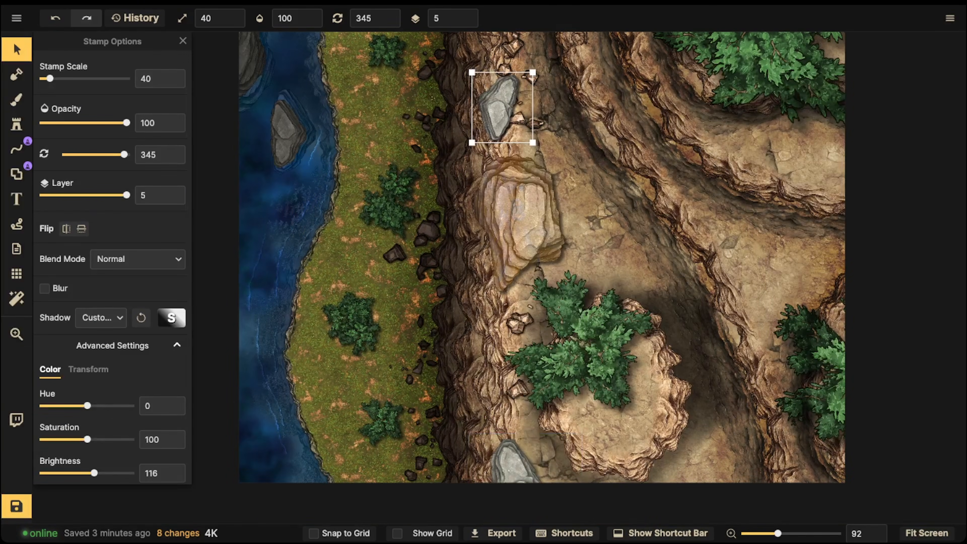
left_click(512, 463, "shift")
left_click(101, 318)
left_click(105, 344)
left_click(101, 317)
left_click(105, 344)
left_click(137, 259)
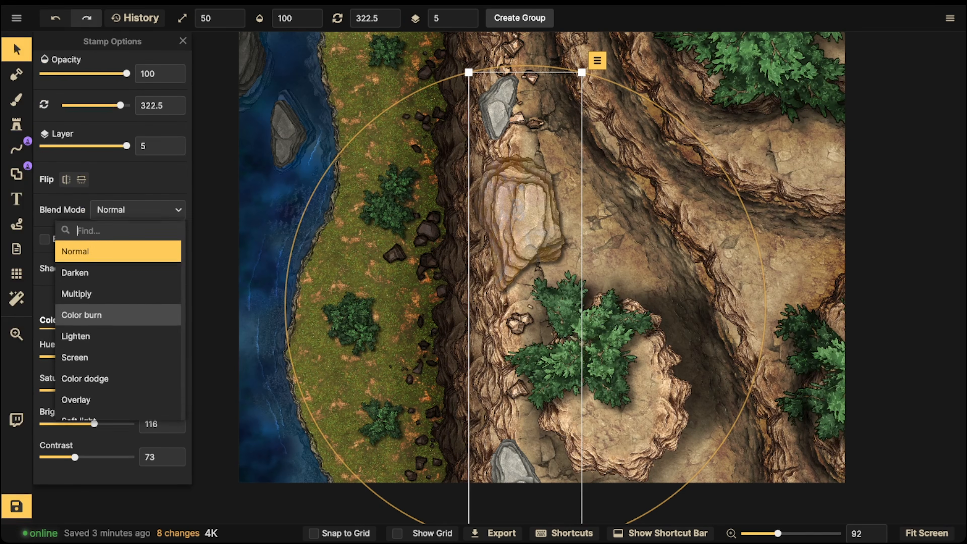
scroll(114, 388, "down", 4)
left_click(81, 409)
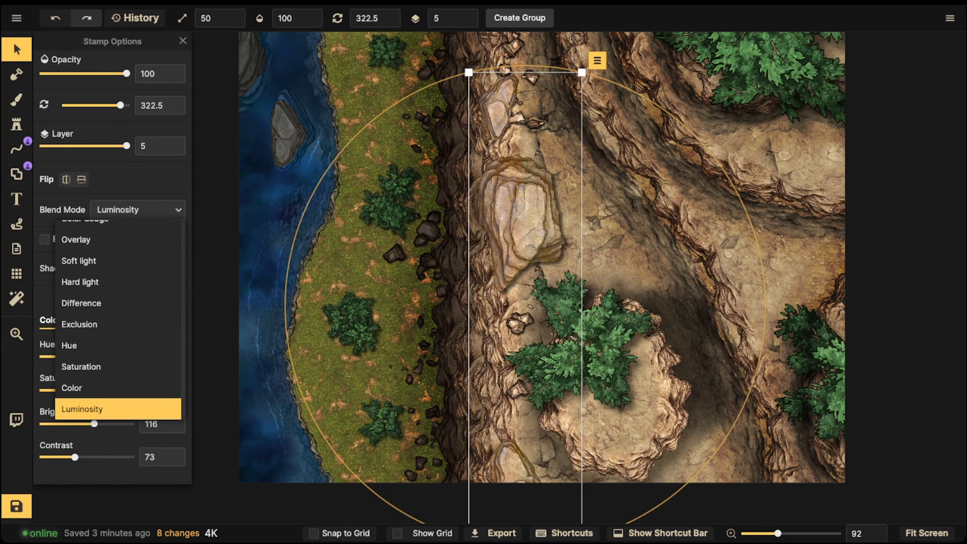
key("Escape")
- Set up a black colour brush on the Top layer with size 39, opacity 30 and softness 1
key("b")
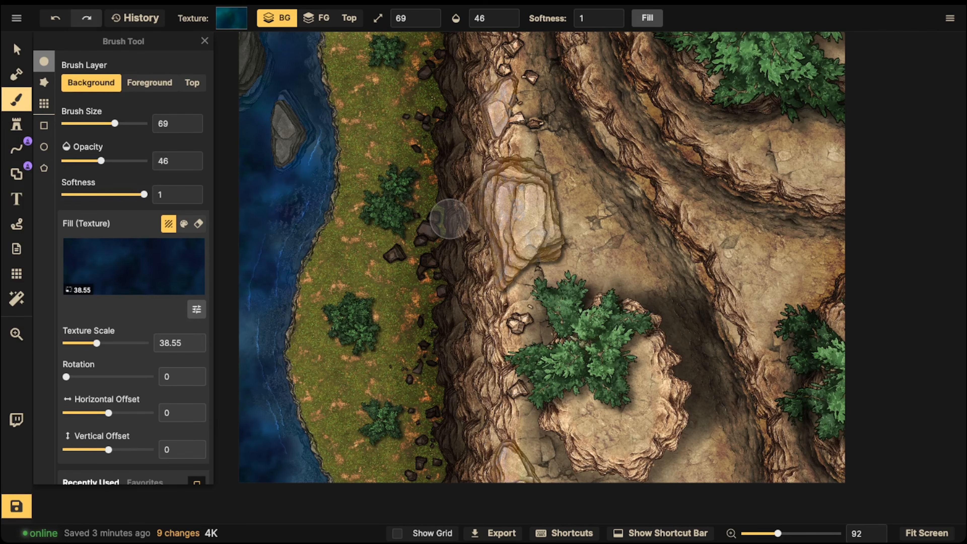
left_click(192, 83)
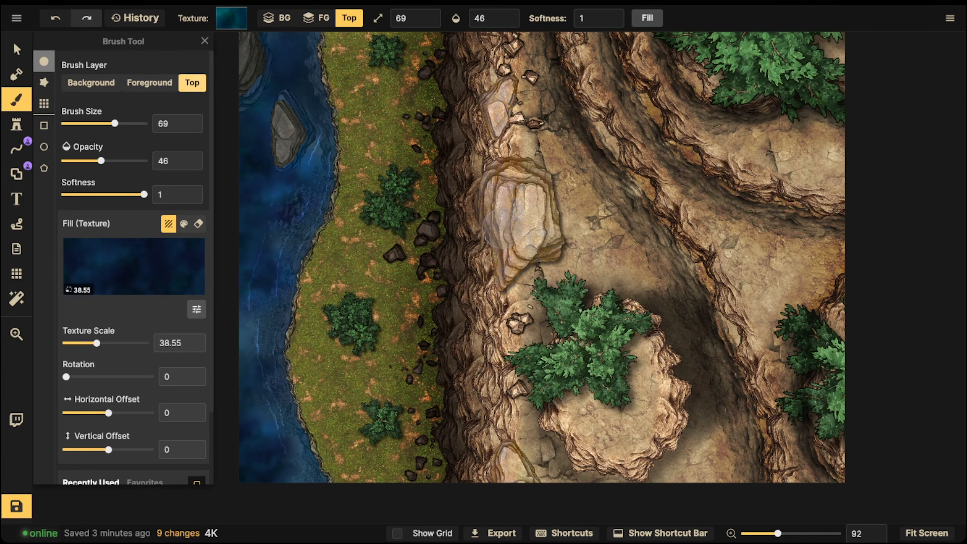
left_click(183, 224)
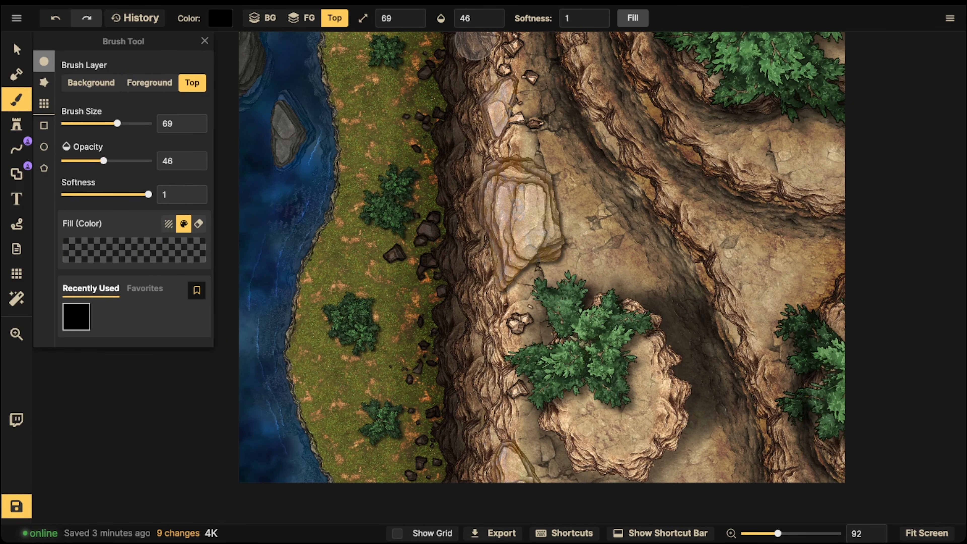
left_click(476, 19)
left_click(446, 61)
left_click_drag(447, 60, 445, 61)
key("bracketleft")
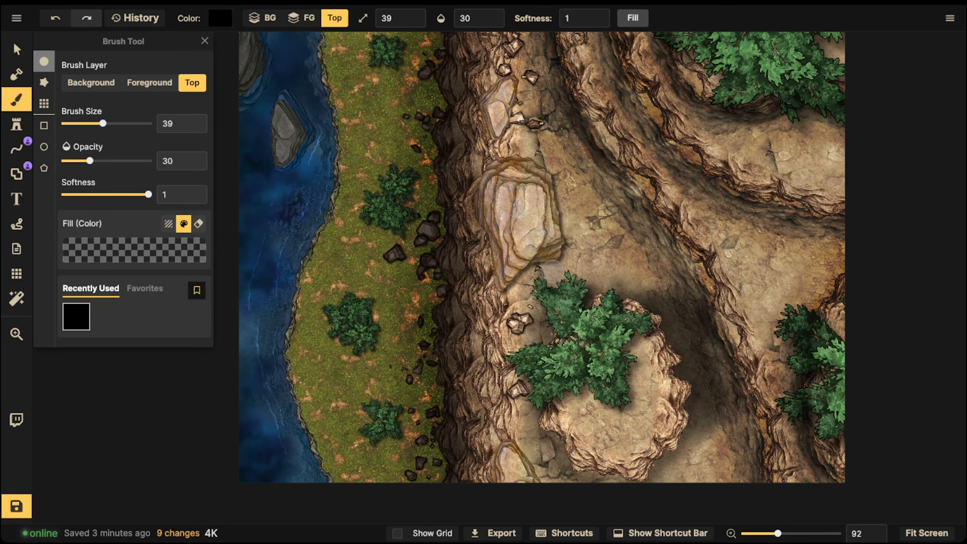
- Paint soft black shading around the edges of the large rock and the two smaller rocks along the cliff edge
mouse_move(544, 256)
left_mouse_down()
mouse_move(514, 283)
mouse_move(563, 207)
mouse_move(518, 160)
mouse_move(485, 160)
mouse_move(548, 163)
mouse_move(565, 206)
mouse_move(558, 263)
left_mouse_up()
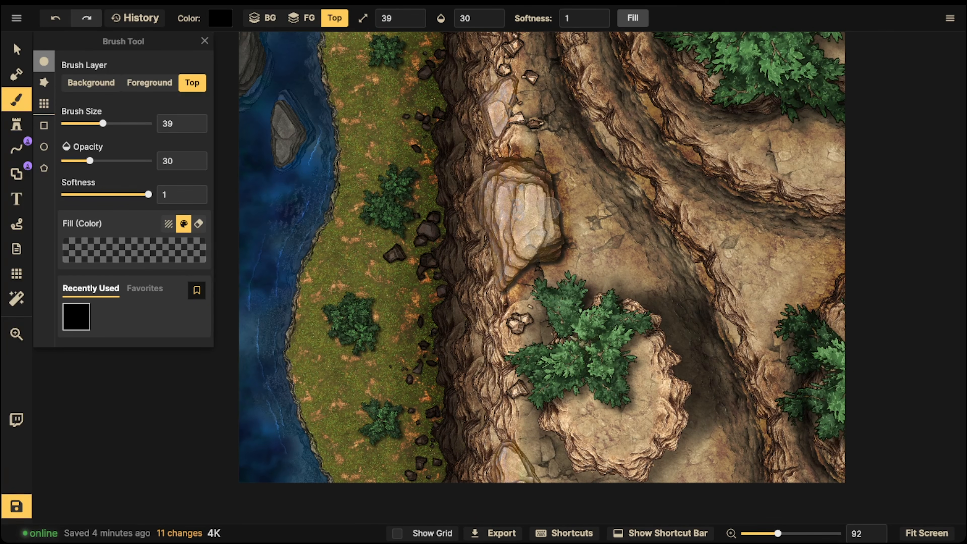
mouse_move(483, 183)
left_mouse_down()
mouse_move(494, 262)
mouse_move(491, 164)
mouse_move(476, 194)
mouse_move(484, 267)
left_mouse_up()
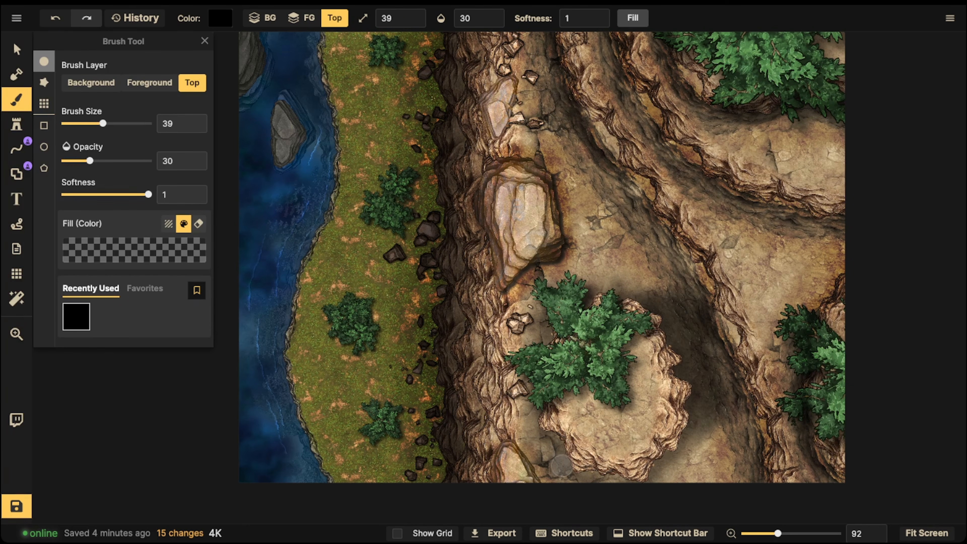
left_click_drag(540, 419, 596, 477)
mouse_move(535, 453)
left_mouse_down()
mouse_move(552, 469)
mouse_move(581, 472)
left_mouse_up()
mouse_move(531, 271)
left_mouse_down()
mouse_move(560, 264)
mouse_move(562, 215)
left_mouse_up()
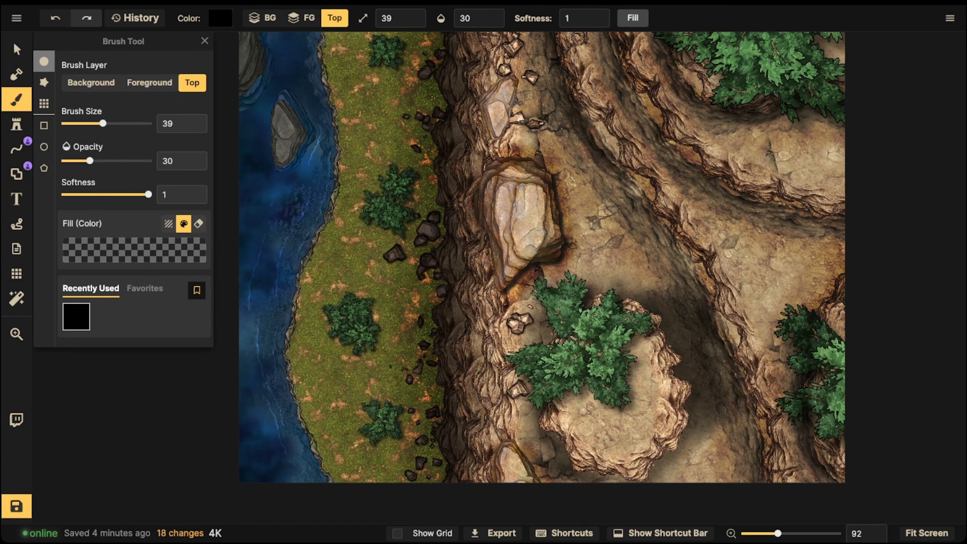
left_click_drag(484, 67, 503, 72)
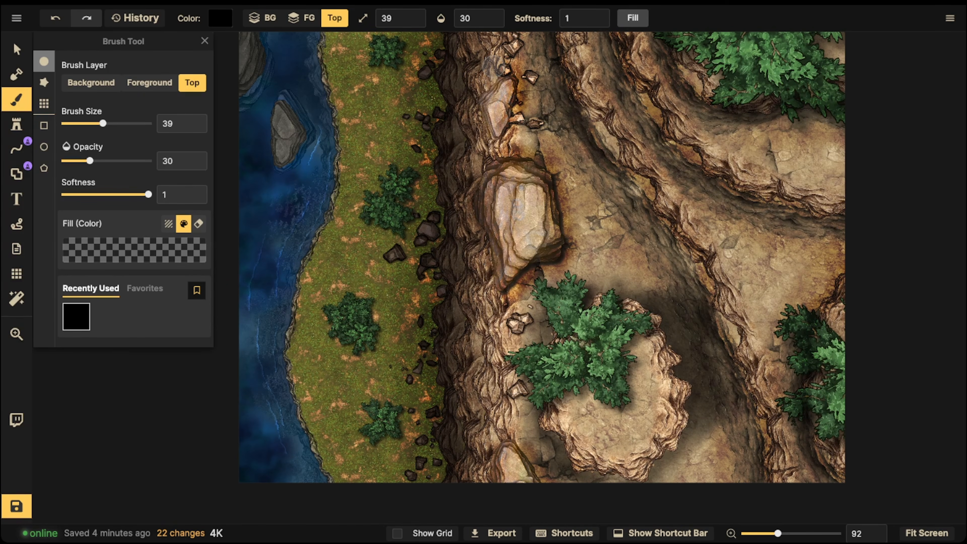
left_click(17, 49)
left_click(508, 59)
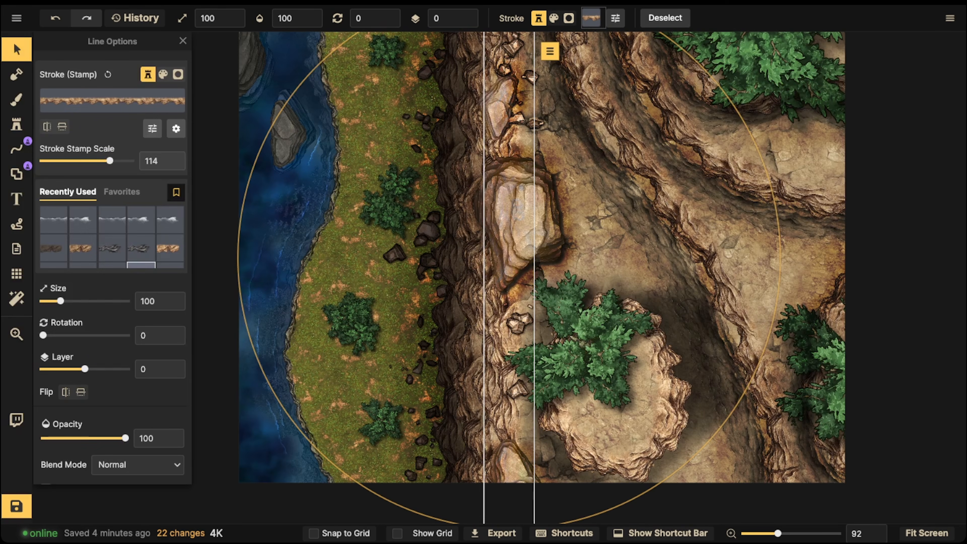
left_click_drag(514, 61, 530, 77)
key("ctrl+z")
- Select all stamps from the same set as the small rock near the cliff edge and scale them down together
left_click(531, 77)
left_click(557, 54)
mouse_move(571, 75)
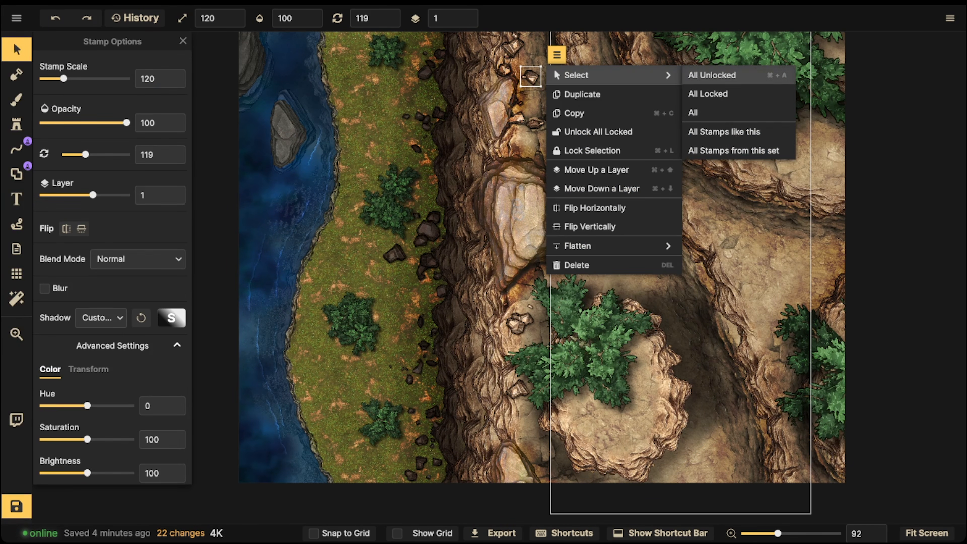
left_click(733, 150)
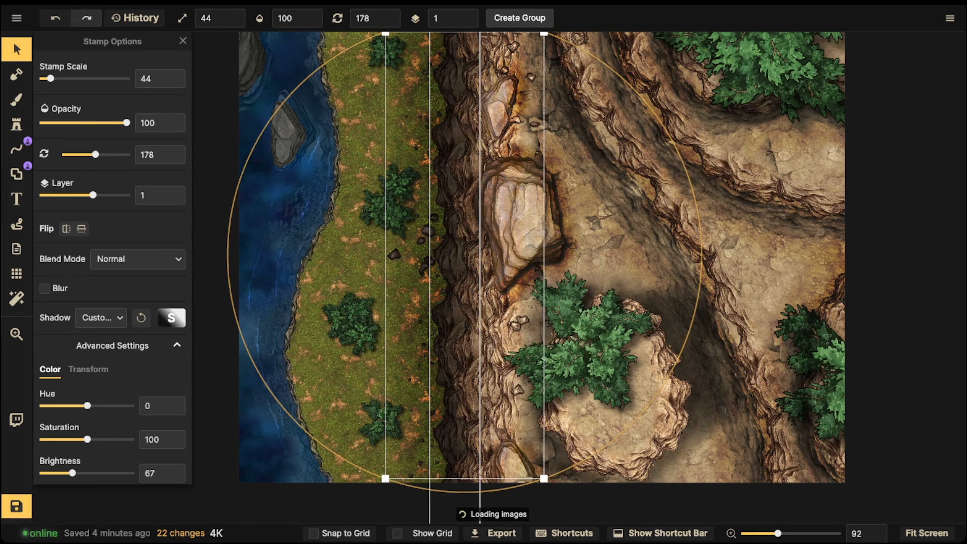
key("bracketleft")
key("Escape")
- Reuse the small light rock's stamp at scale 50, set the stamp area to 0, and place pebbles beside the large cliff-edge rock
left_click(523, 320)
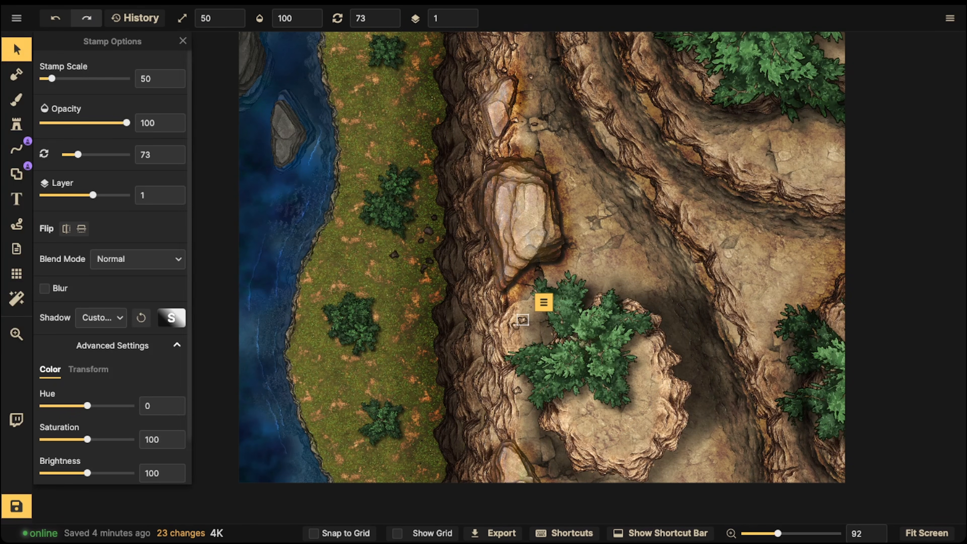
left_click(17, 124)
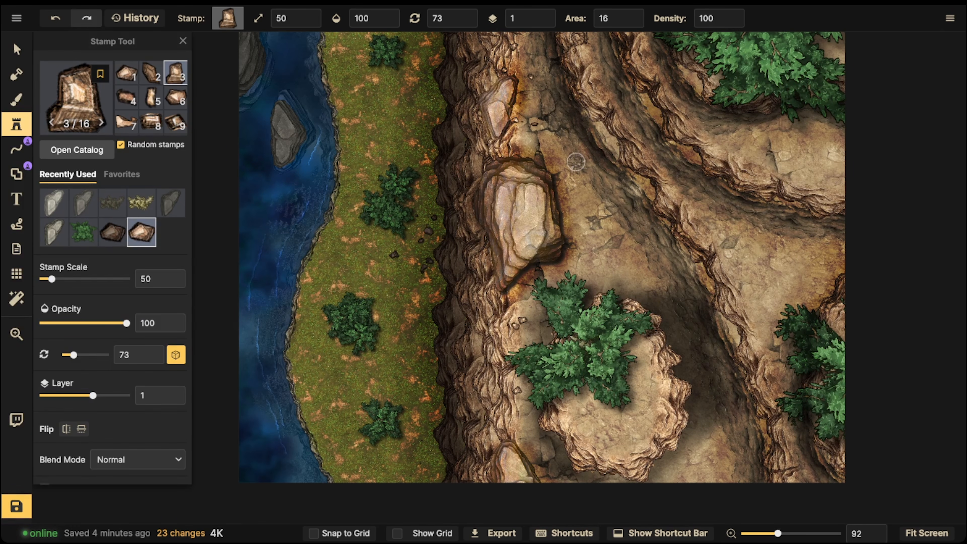
left_click_drag(630, 18, 586, 19)
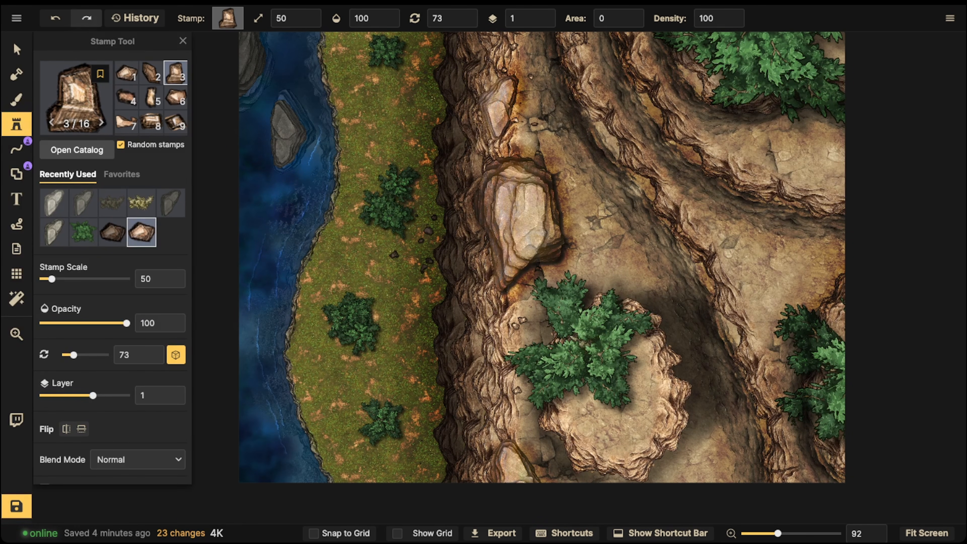
left_click(566, 198)
left_click(579, 195)
left_click(572, 207)
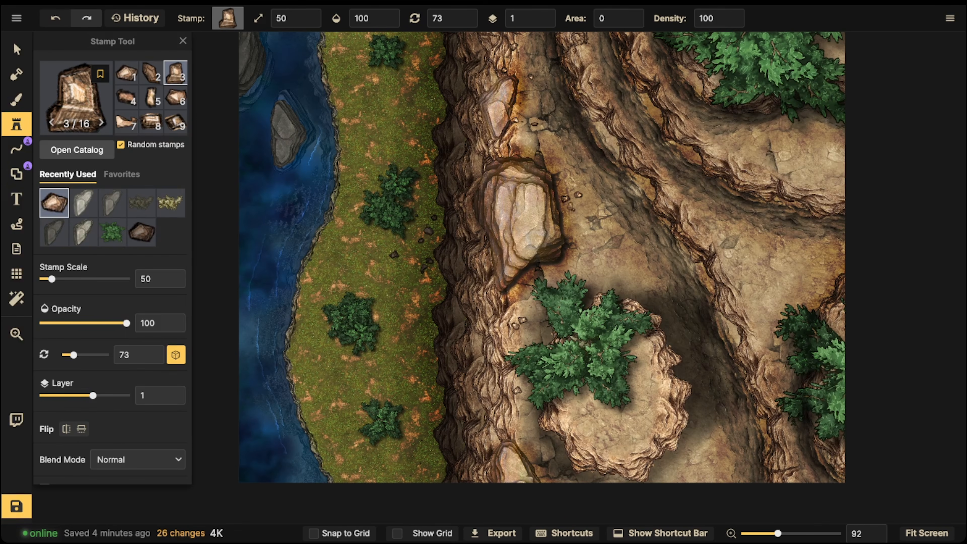
- Scatter more random light pebbles above and beside the large cliff-edge rock and across the adjoining plateau floor
left_click(541, 153)
left_click(541, 141)
left_click(519, 150)
left_click(518, 138)
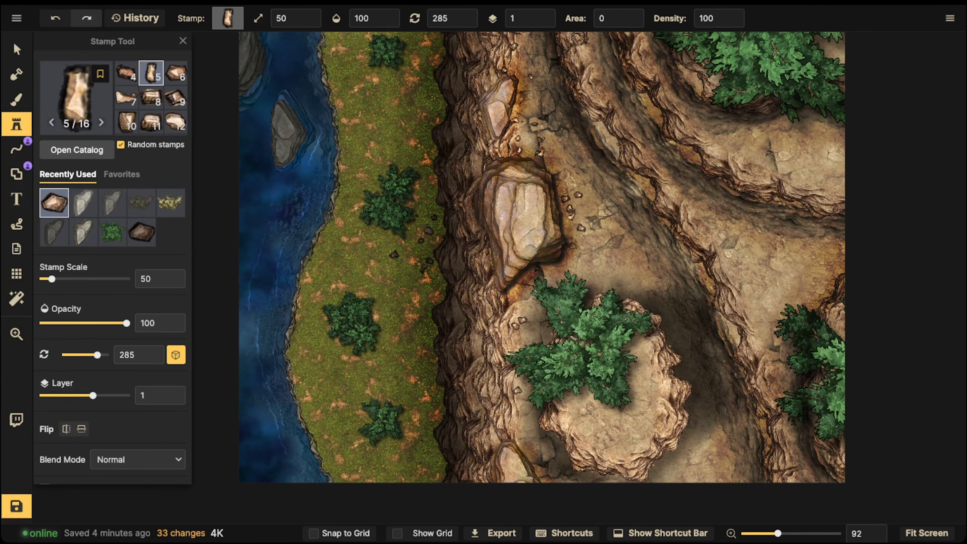
left_click(573, 134)
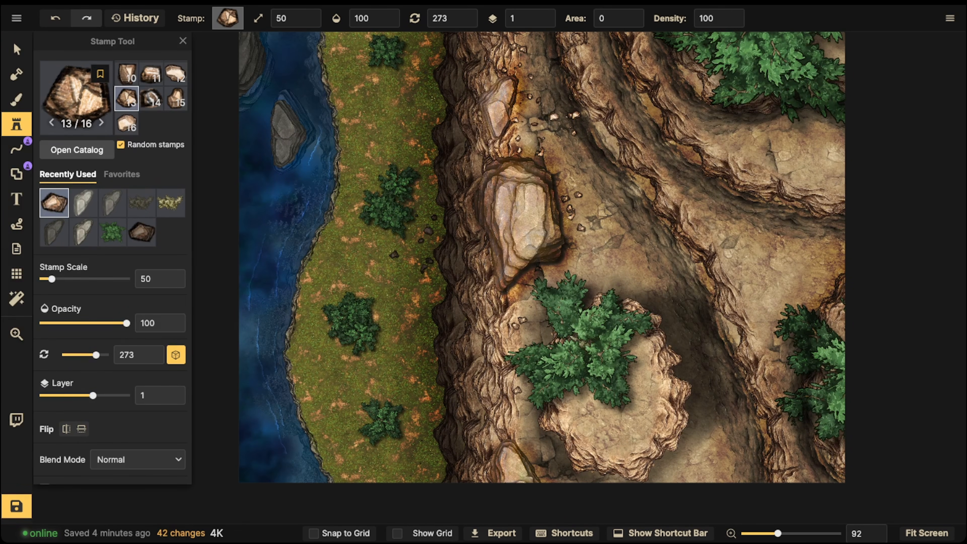
left_click(578, 193)
left_click(591, 185)
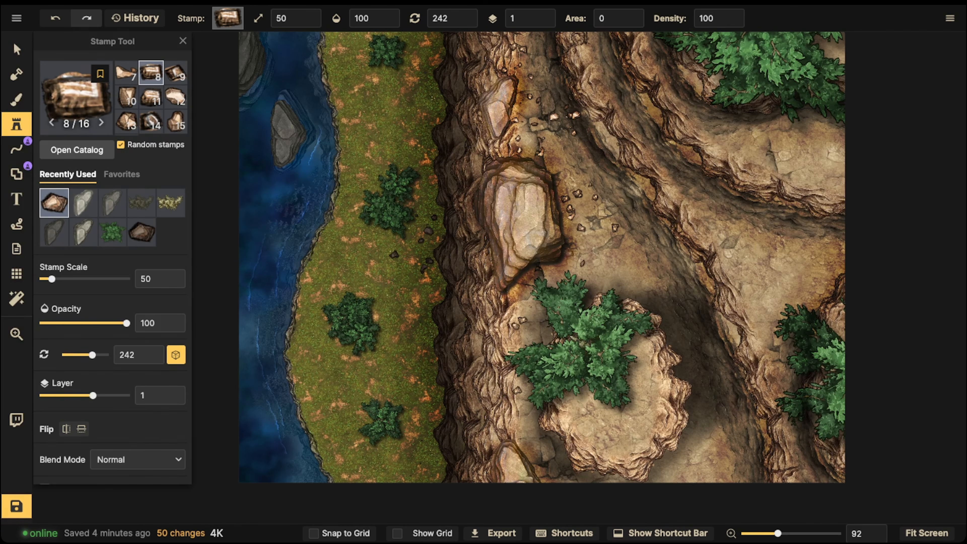
left_click(567, 256)
left_click(582, 263)
left_click(590, 260)
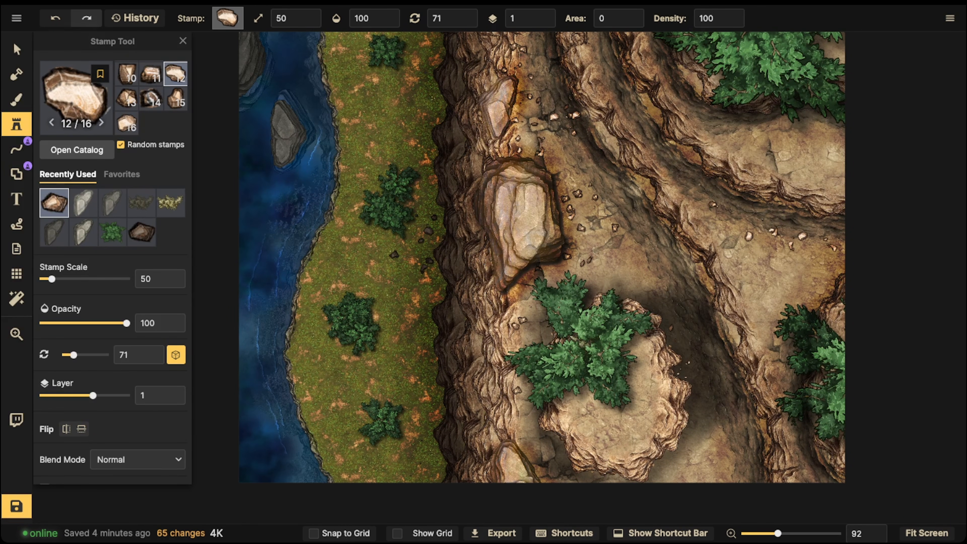
- Scatter light pebbles along the eastern plateau's cliff base and around the lowest cliff-edge rock
left_click(766, 133)
left_click(754, 135)
key("space")
left_click_drag(755, 135, 781, 34)
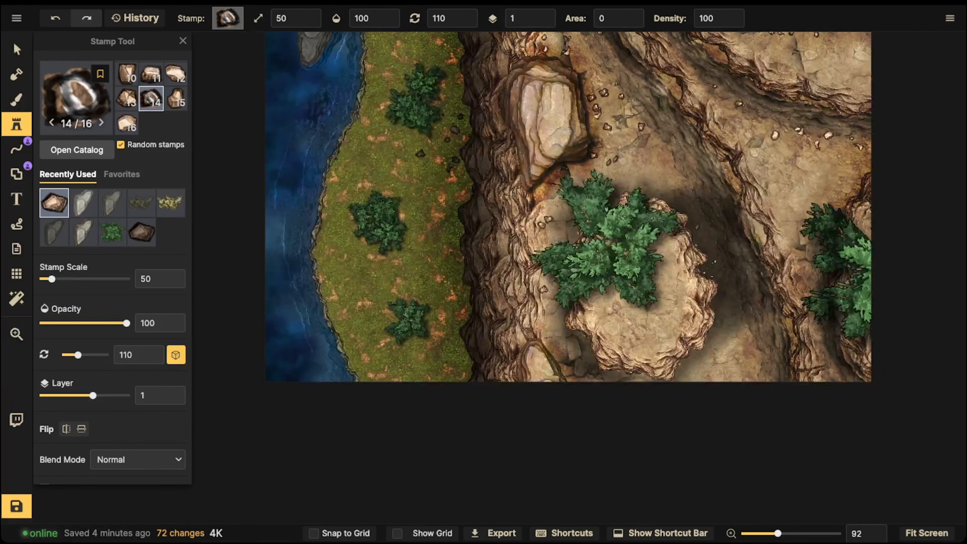
left_click(545, 327)
left_click(560, 347)
- Scatter random dark rock stamps at scale 50 over the grass along the foot of the main cliff
left_click(142, 232)
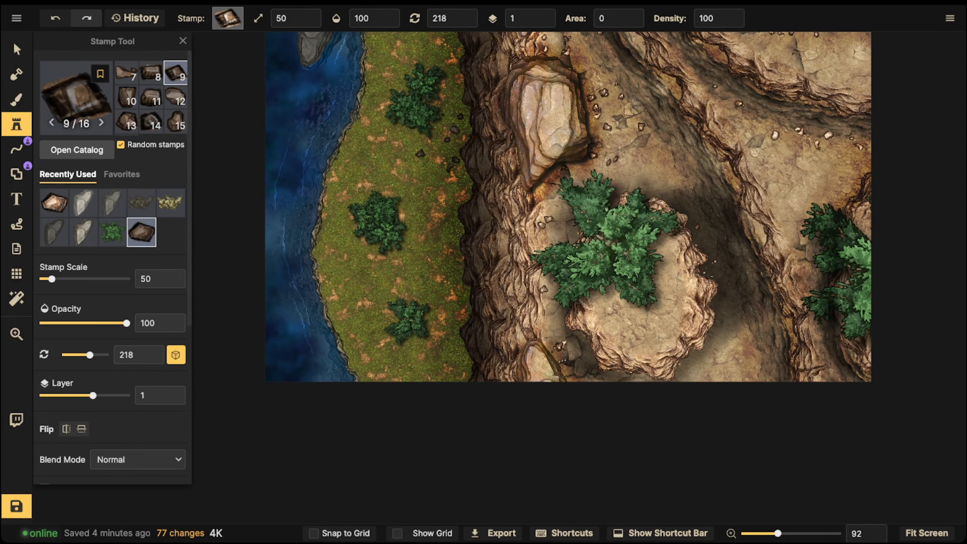
left_click(456, 206)
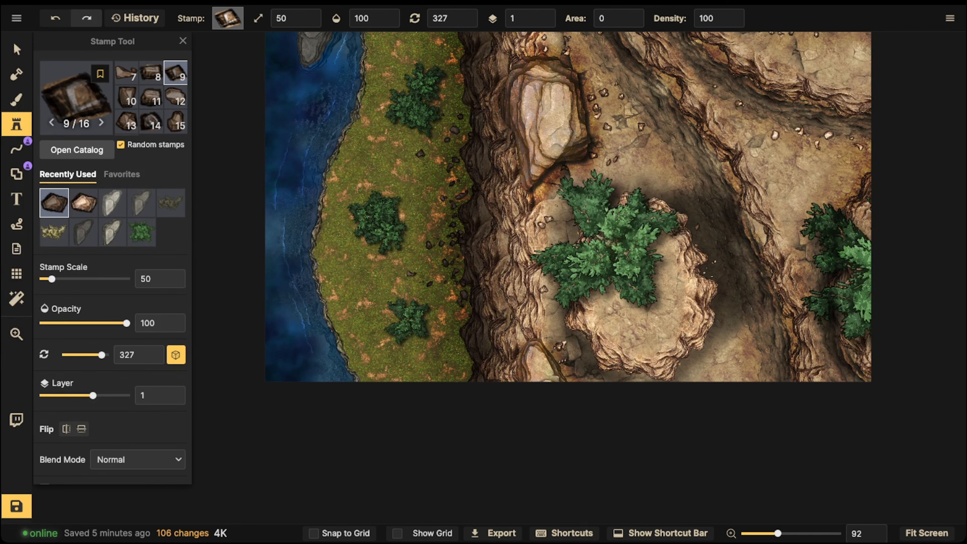
left_click(462, 303)
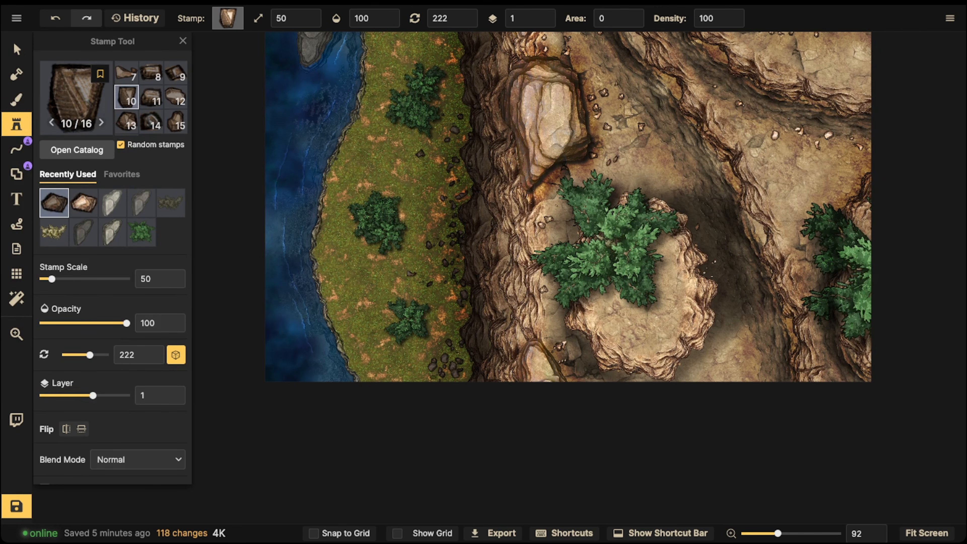
left_click(427, 380)
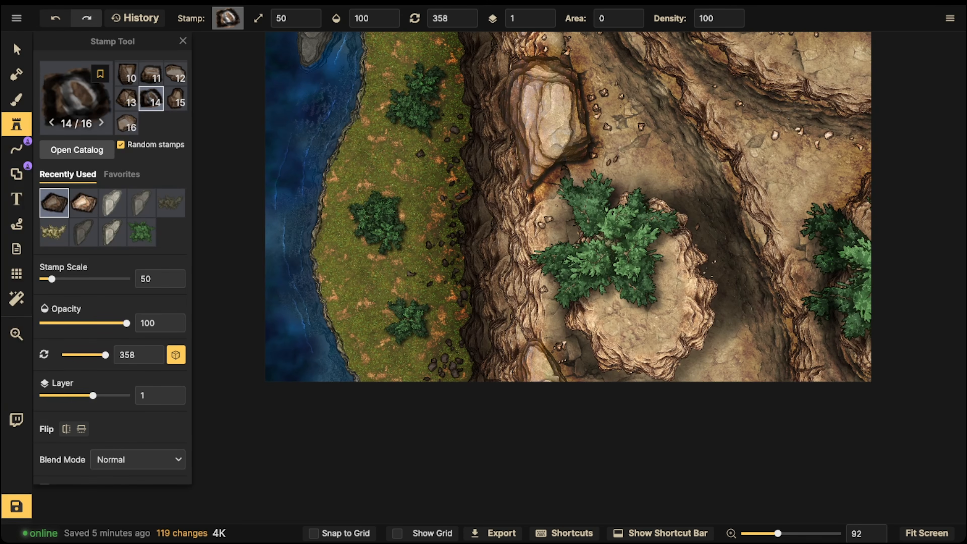
- Search the stamp catalog for rubble and choose the dark brown rubble pile stamp
left_click(76, 97)
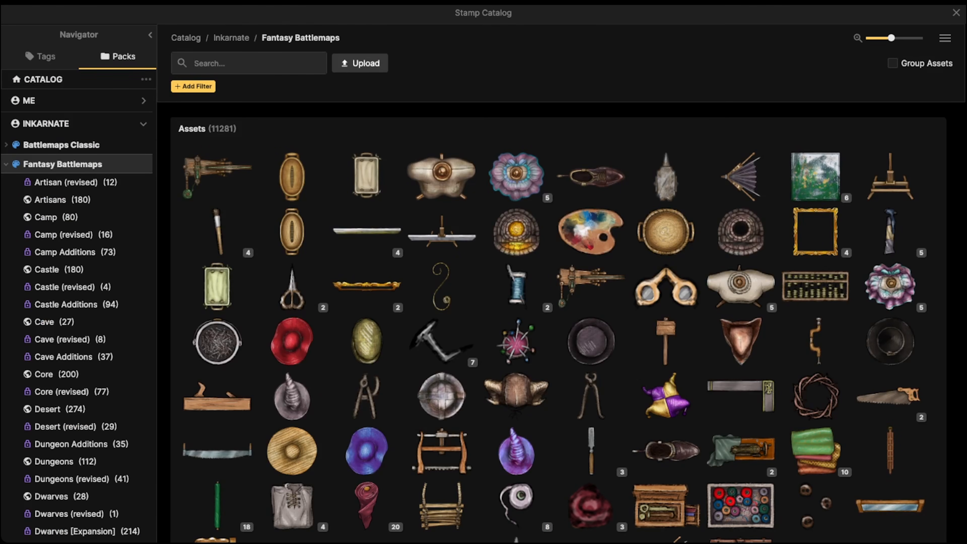
type("rubble")
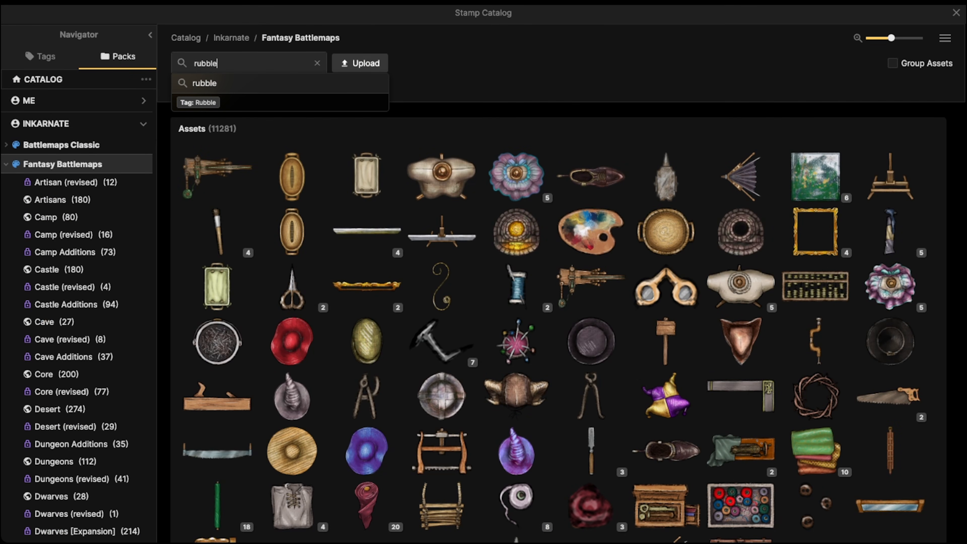
key("Return")
left_click(217, 341)
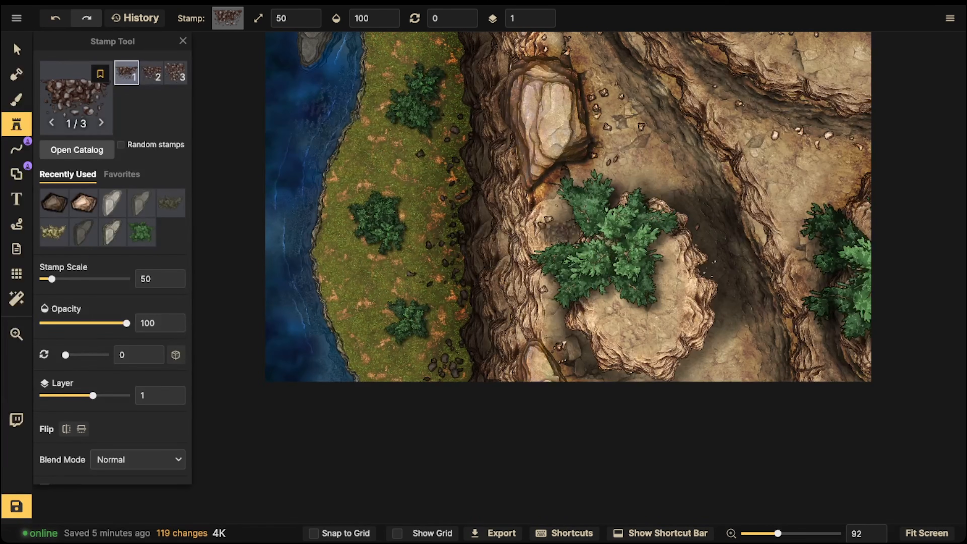
- Place the third rubble variant at scale 100 and rotation 90 on the cliff face beside the round plateau
scroll(452, 243, "up", 8)
left_click(176, 72)
scroll(459, 236, "up", 6)
key("bracketleft")
key("bracketleft")
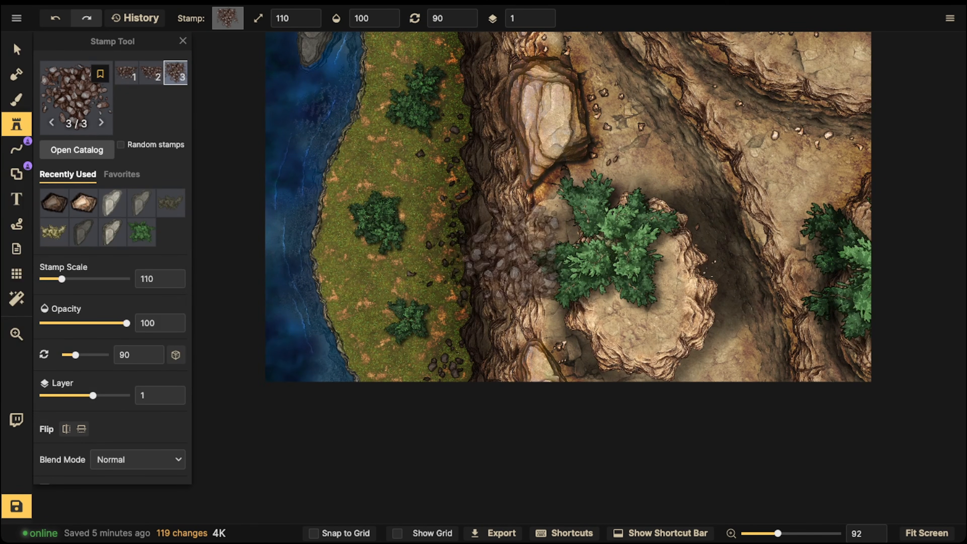
left_click(493, 260)
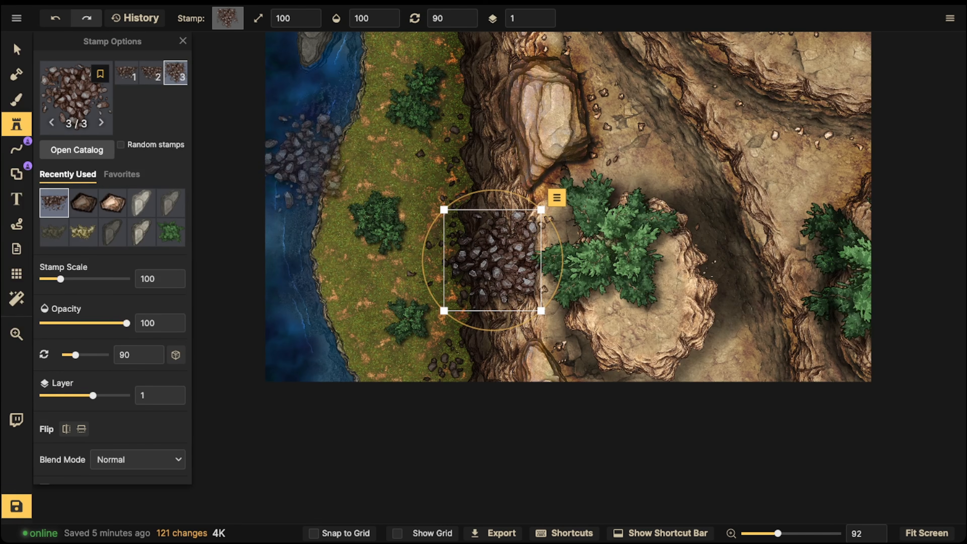
- Set the rubble on the cliff face to no shadow, Luminosity blend mode and scale 90
key("m")
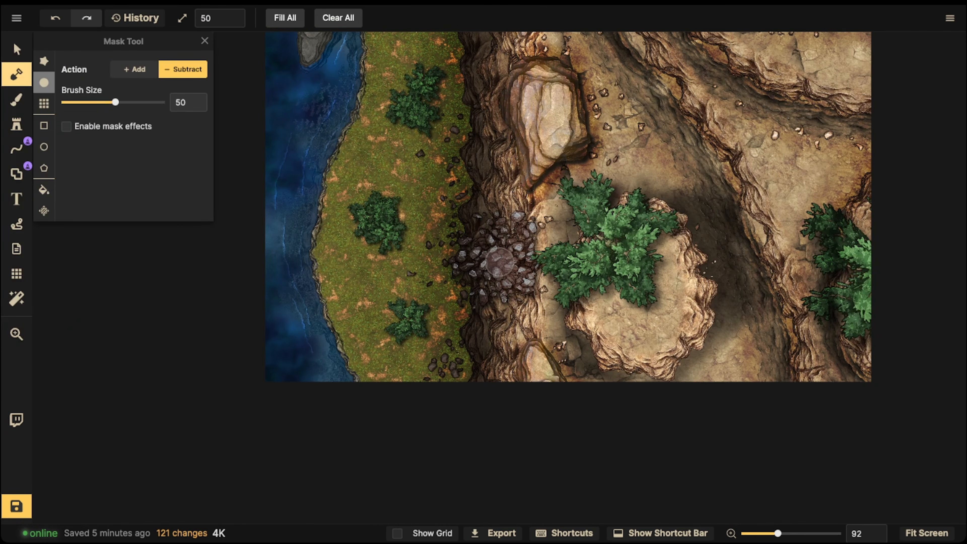
key("v")
left_click(492, 260)
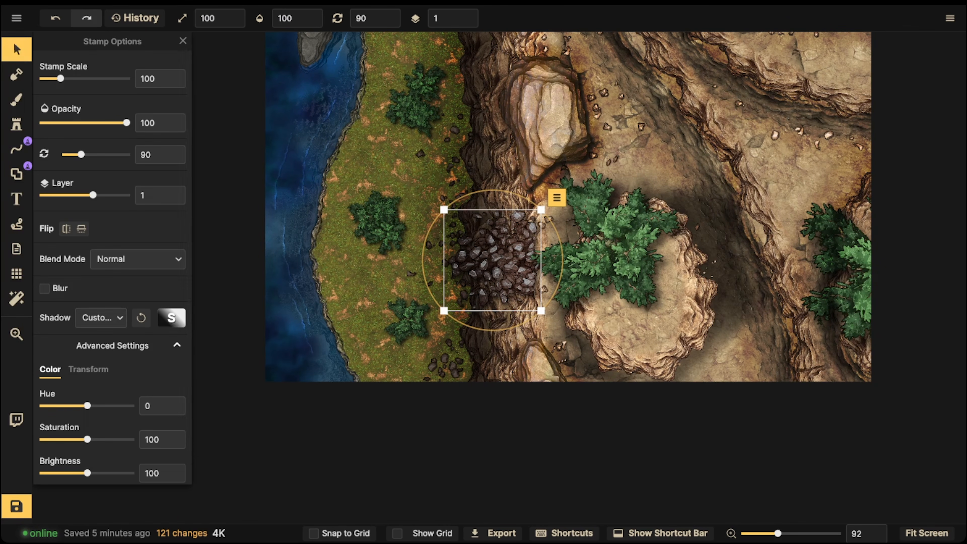
left_click(101, 317)
left_click(91, 340)
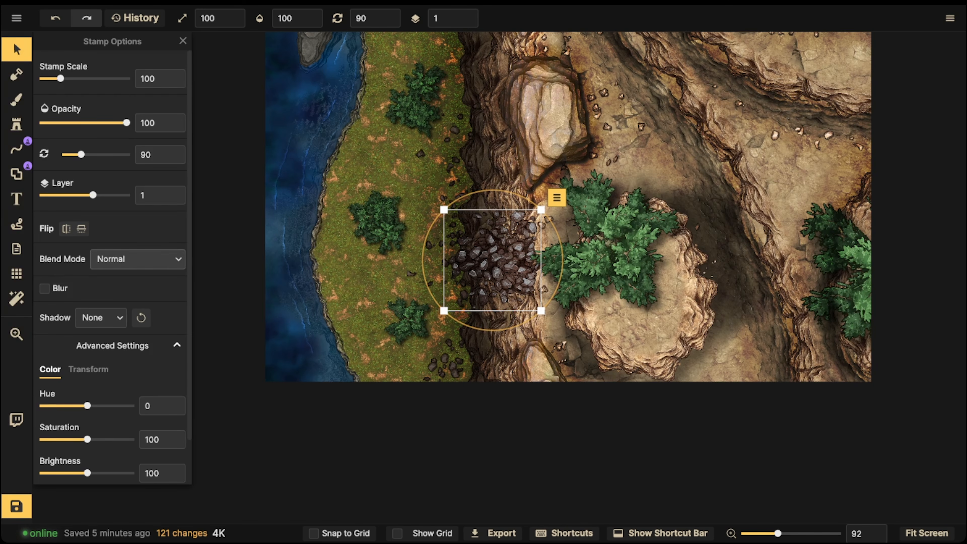
left_click(137, 259)
left_click(95, 459)
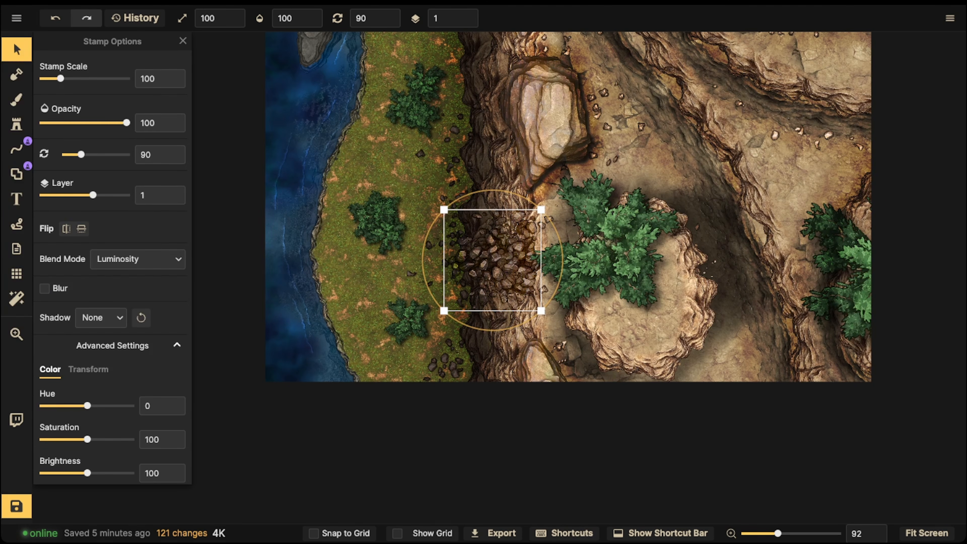
key("[")
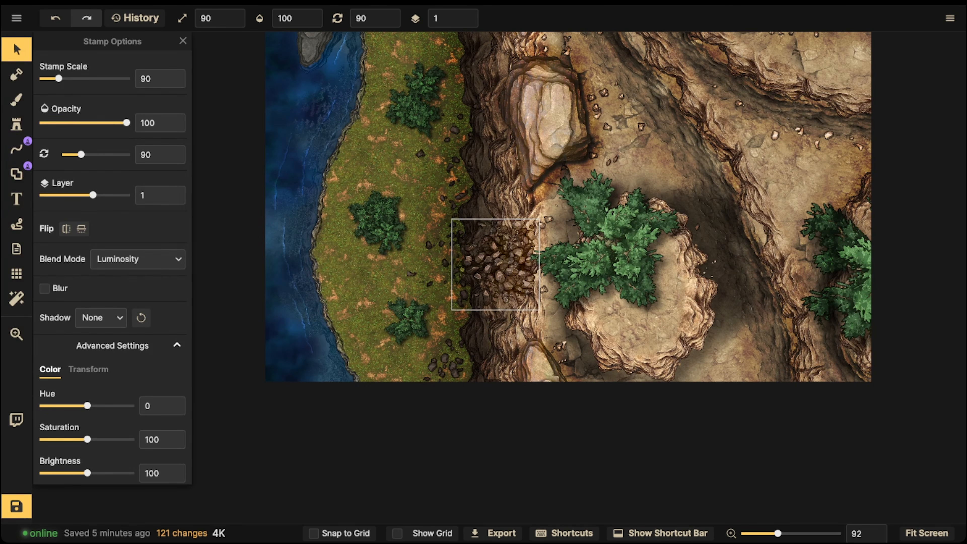
- Place the second rubble variant at scale 100 and rotation 90 at the cliff foot, overlapping the grass and the first rubble
scroll(492, 266, "down", 1)
key("s")
key("space")
left_click_drag(566, 211, 565, 200)
key("space")
left_click_drag(499, 162, 527, 217)
key("space")
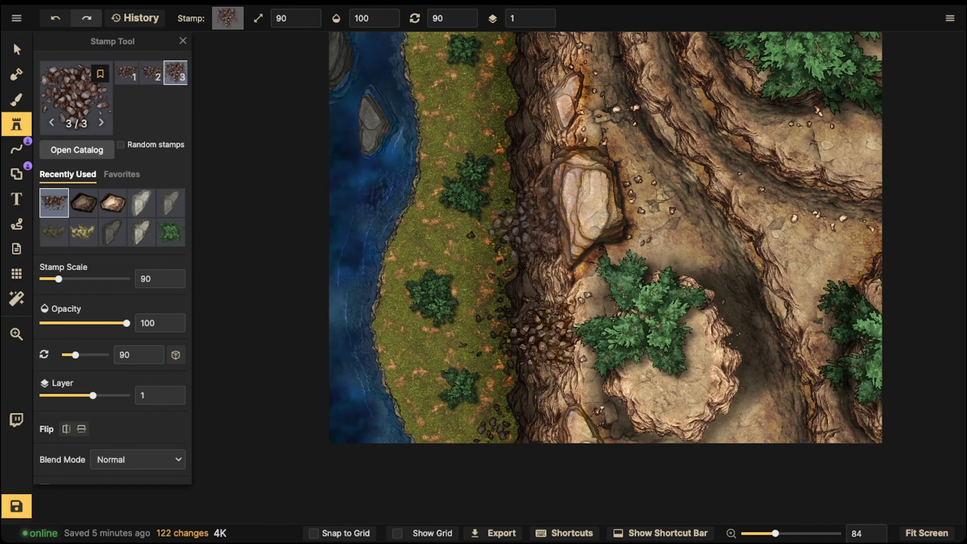
key("space")
left_click_drag(542, 337, 546, 242)
key("Left")
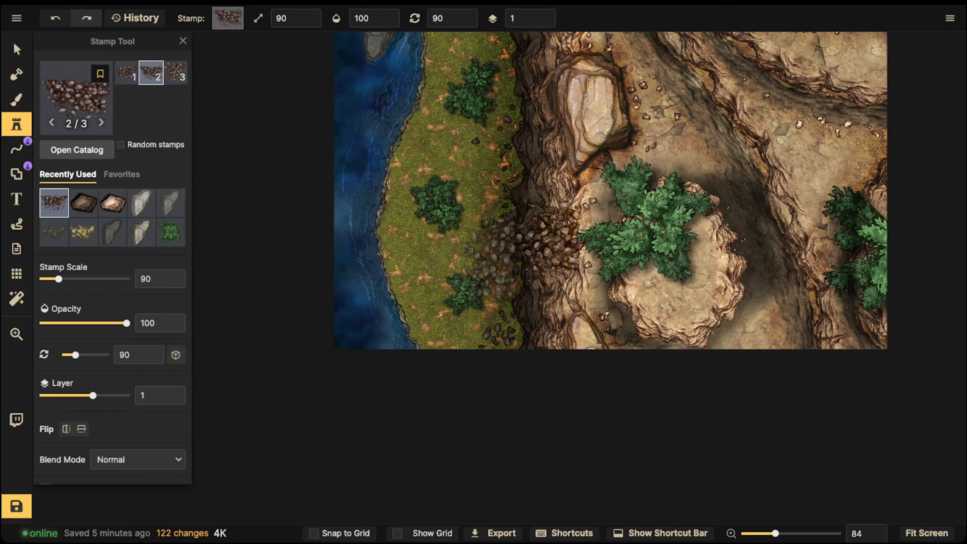
scroll(491, 252, "up", 2)
scroll(520, 242, "up", 2)
left_click(498, 242)
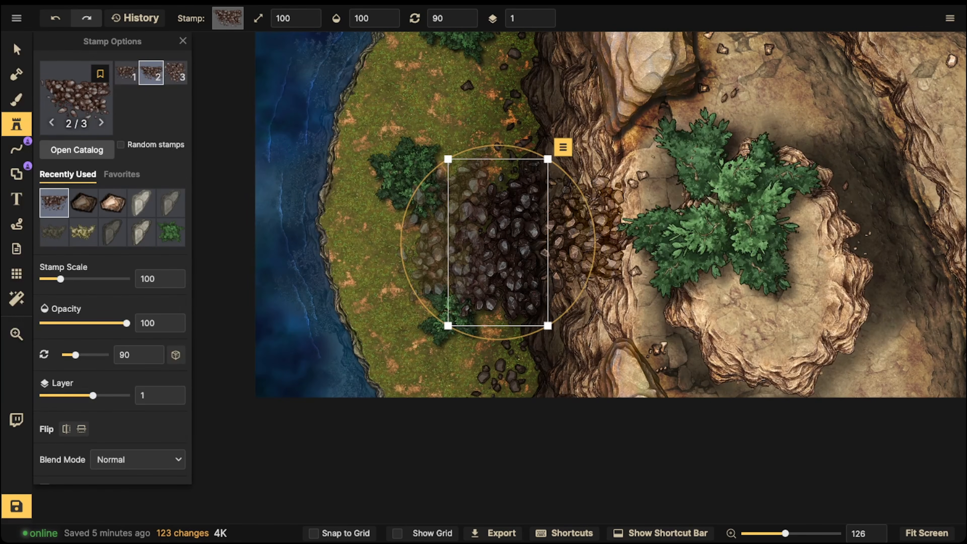
- Remove the shadow from the rubble at the cliff foot, scale it down and nudge its position
left_click(16, 50)
left_click(101, 317)
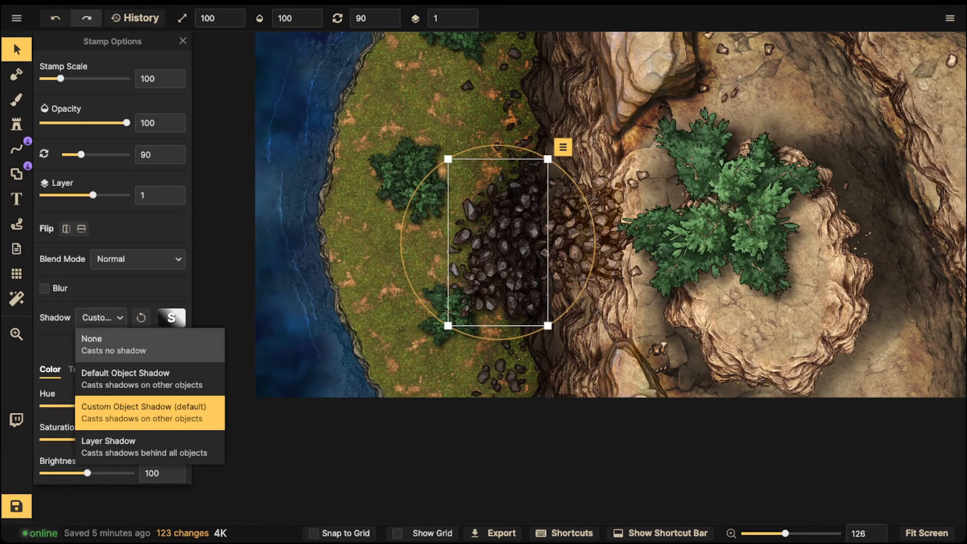
left_click(99, 338)
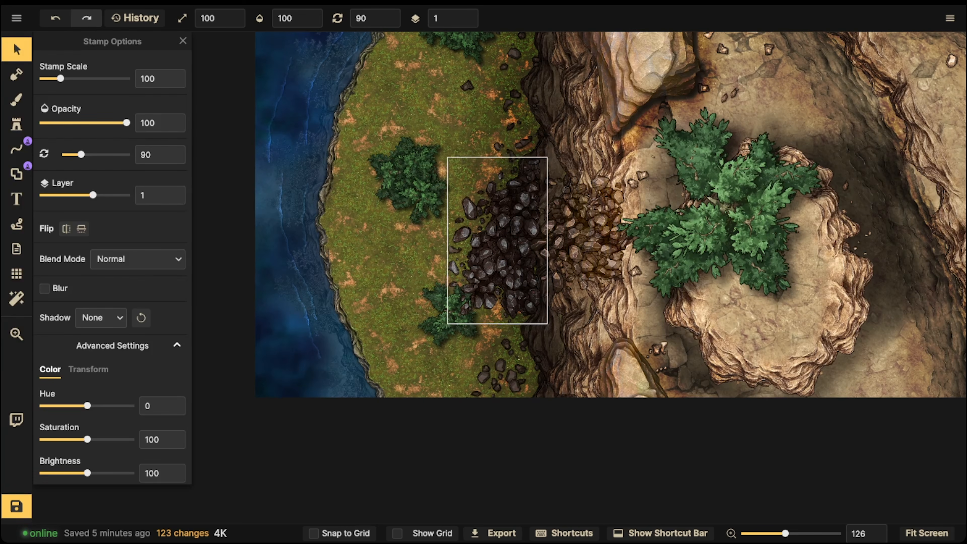
key("bracketleft")
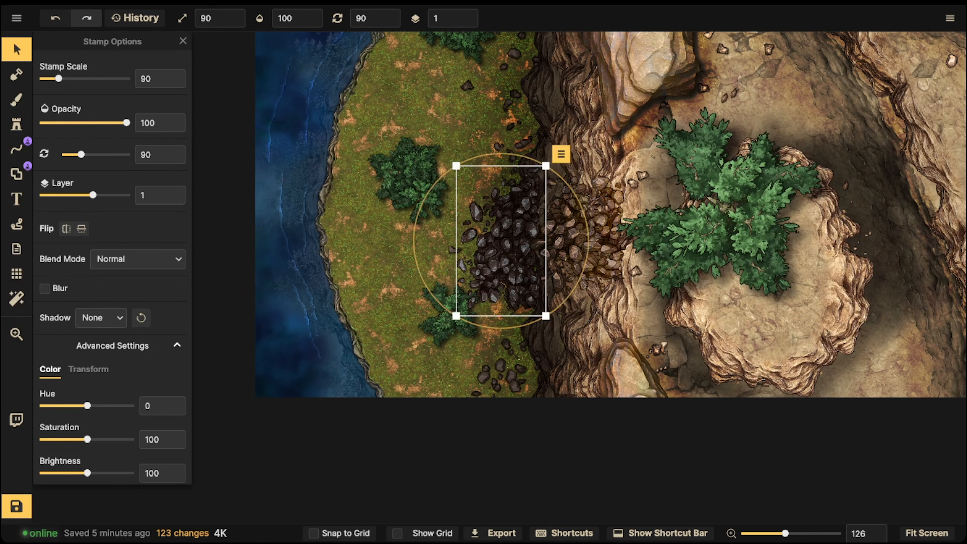
key("bracketleft")
left_click_drag(505, 240, 507, 241)
- Scale the Luminosity rubble on the cliff face to 70 and move it over the lower rubble on layer 2
left_click(571, 238)
left_click(571, 238)
key("bracketleft")
key("bracketleft")
left_click_drag(571, 237, 557, 245)
left_click(483, 202)
scroll(483, 198, "down", 3)
left_click_drag(575, 214, 509, 239)
left_click(495, 262)
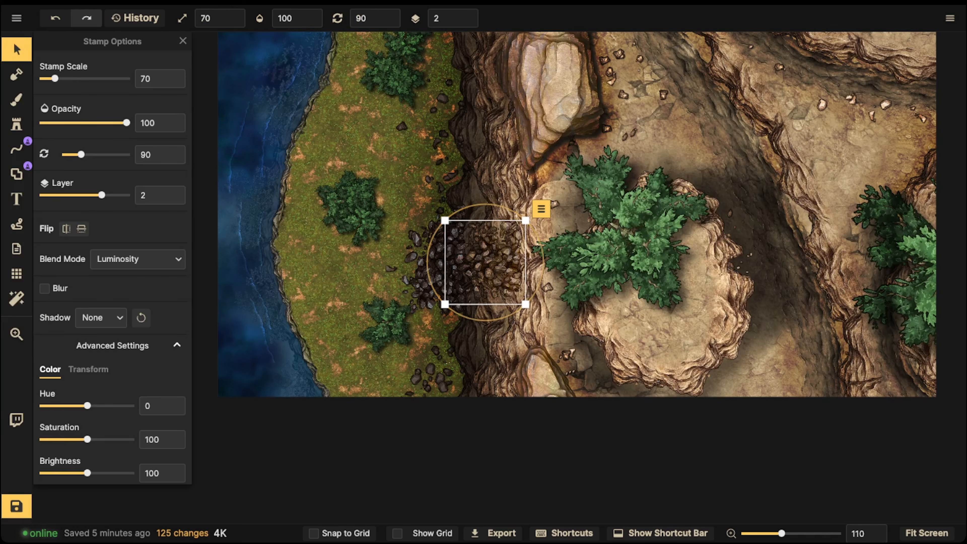
- Place the first rubble variant at scale 100 and rotation 15 against the cliff on the eastern plateau
key("s")
left_click_drag(784, 82, 619, 206)
scroll(653, 193, "down", 4)
scroll(666, 195, "down", 1)
key("Left")
key("Left")
scroll(702, 195, "up", 1)
scroll(696, 193, "up", 2)
left_click(694, 190)
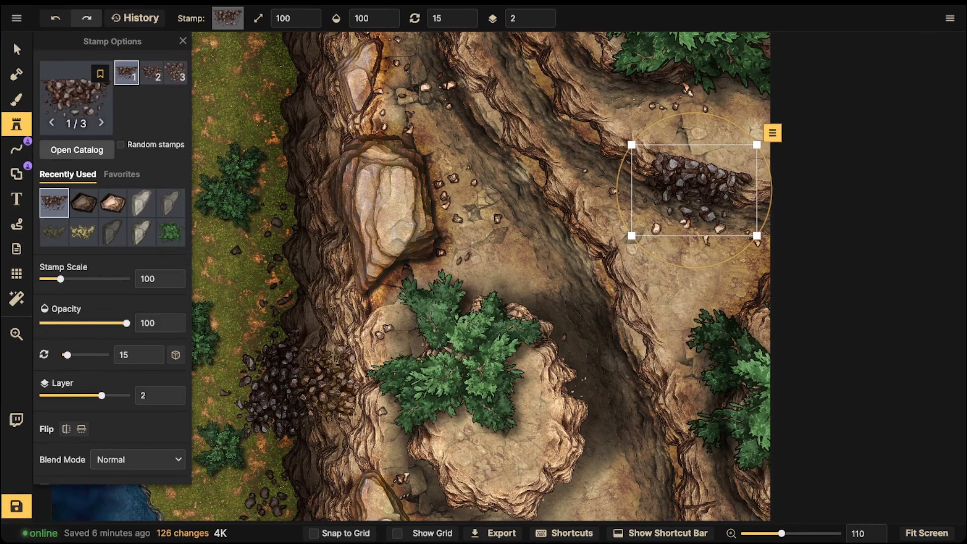
- Remove the shadow from the rubble on the eastern plateau and set its blend mode to Luminosity
scroll(112, 267, "down", 5)
left_click(101, 269)
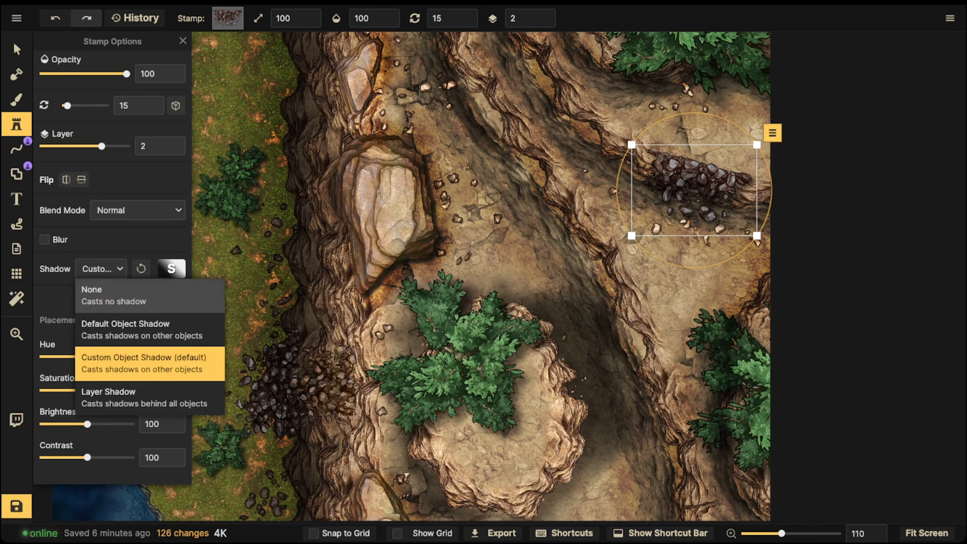
left_click(97, 290)
left_click(137, 210)
left_click(138, 210)
left_click(137, 211)
scroll(121, 355, "down", 4)
left_click(82, 409)
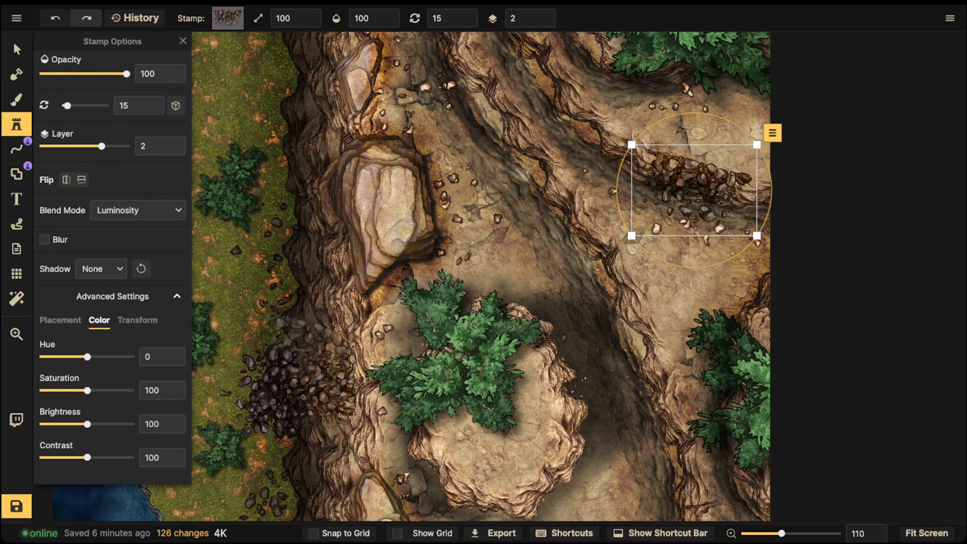
left_click_drag(690, 272, 686, 272)
key("Escape")
- Place another Luminosity rubble variant at scale 120 and rotation 17 on layer 3, overlapping the eastern plateau's rubble
key("Right")
key("Right")
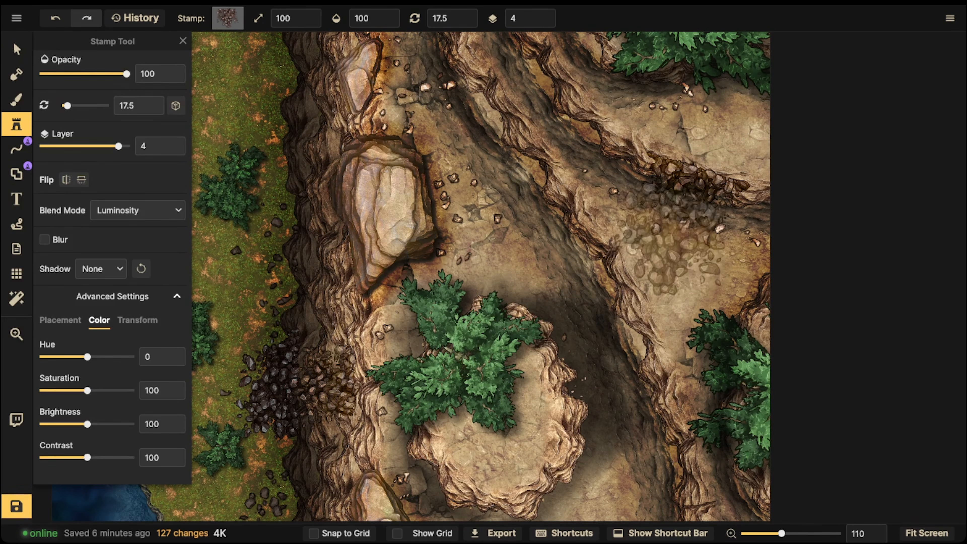
left_click(674, 241)
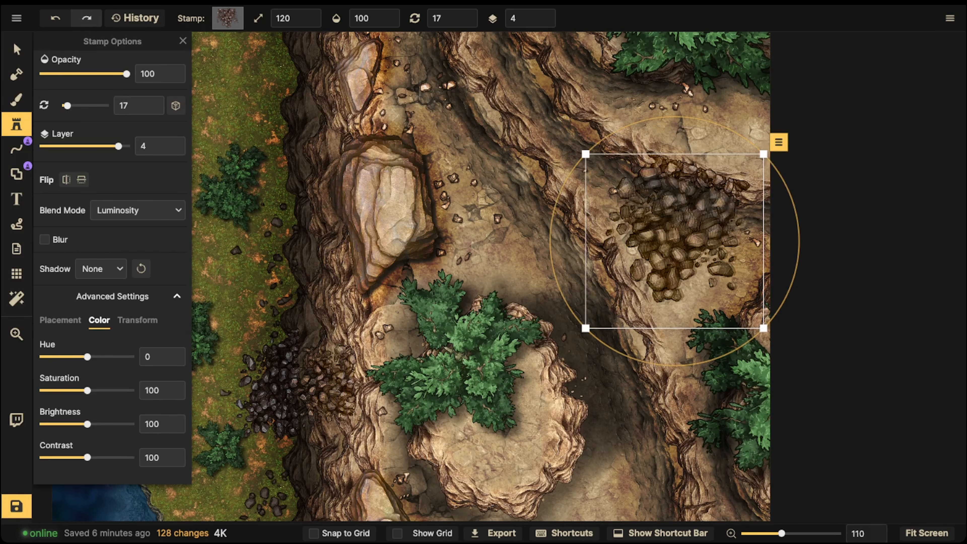
left_click_drag(674, 241, 683, 240)
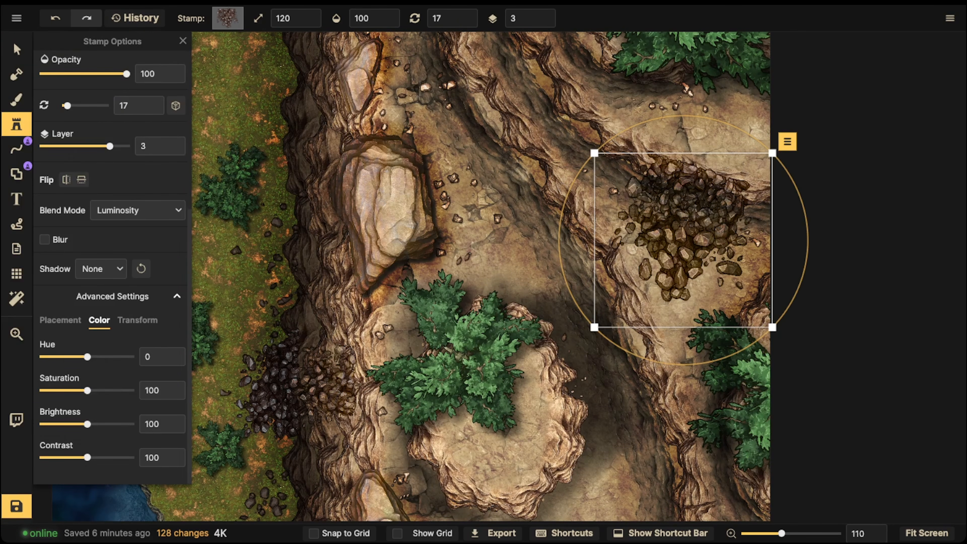
left_click(16, 49)
scroll(554, 170, "down", 3)
scroll(525, 267, "down", 3)
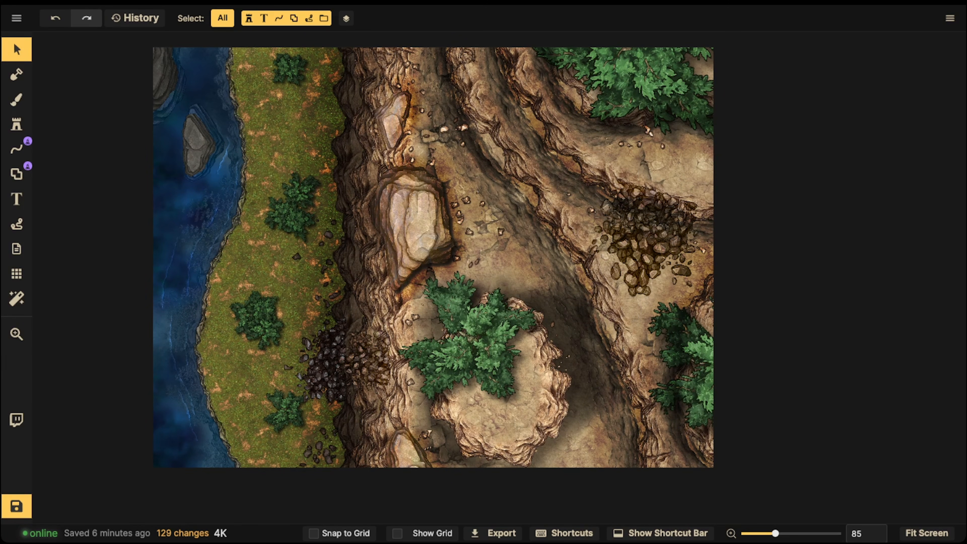
- Search the stamp catalog's Fantasy Battlemaps pack for "log" and choose the dark, rough log stamp with seven variants
key("s")
key("f")
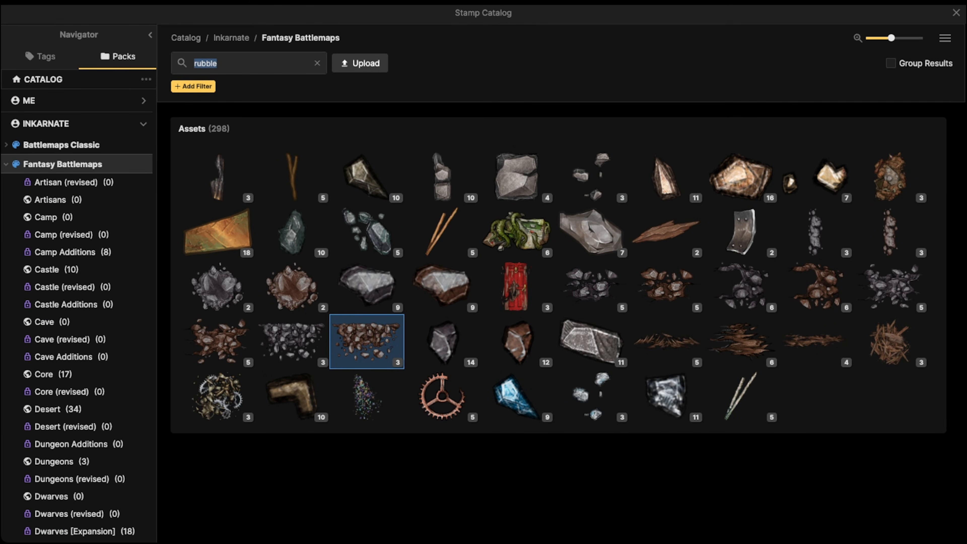
type("rubb")
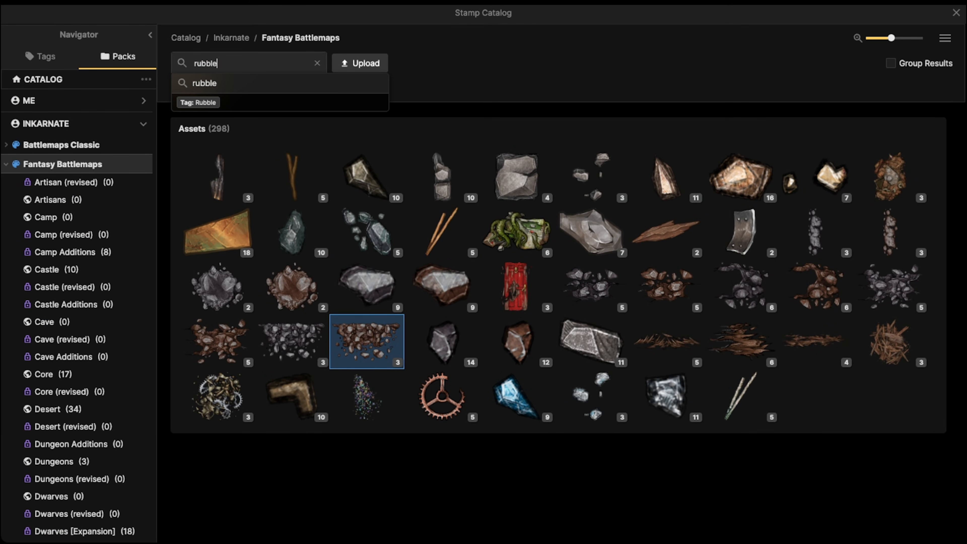
key("Return")
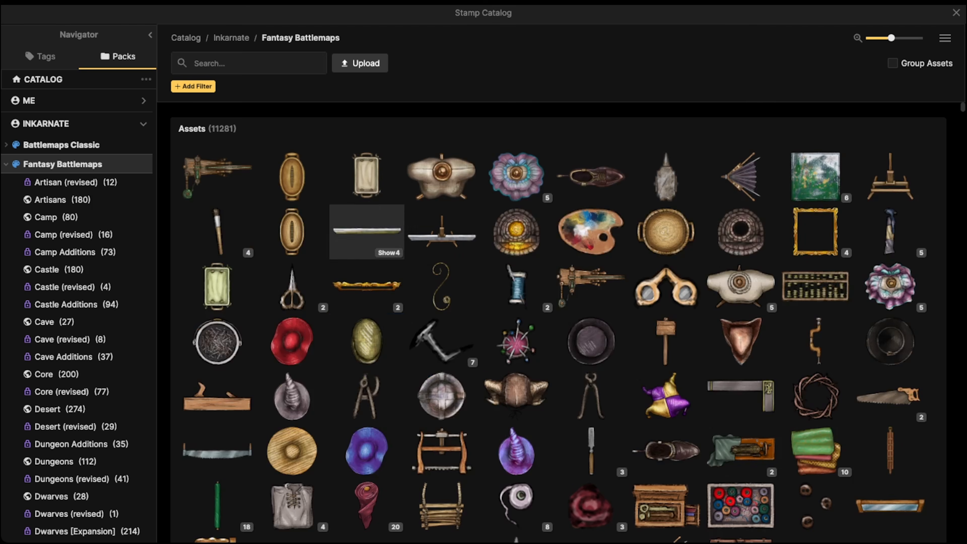
left_click(249, 63)
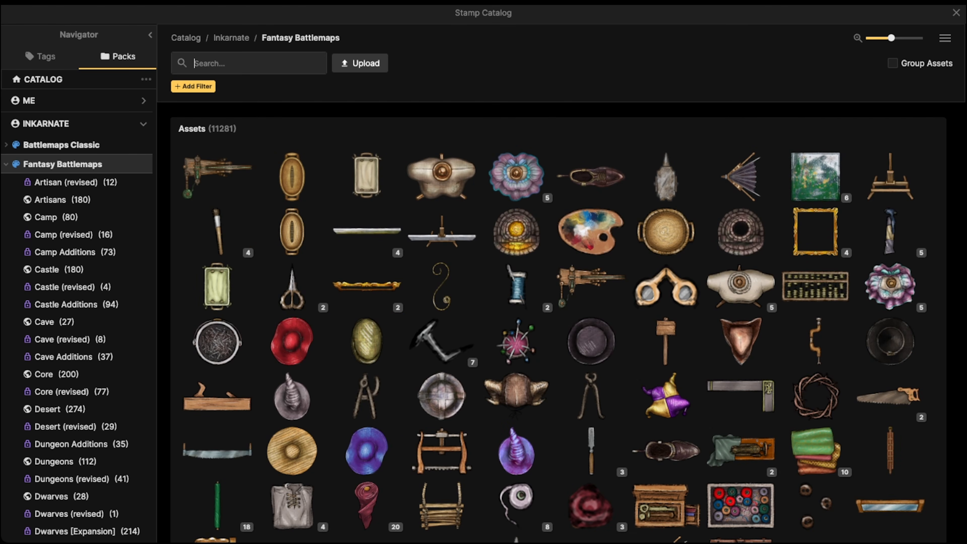
type("log")
key("Return")
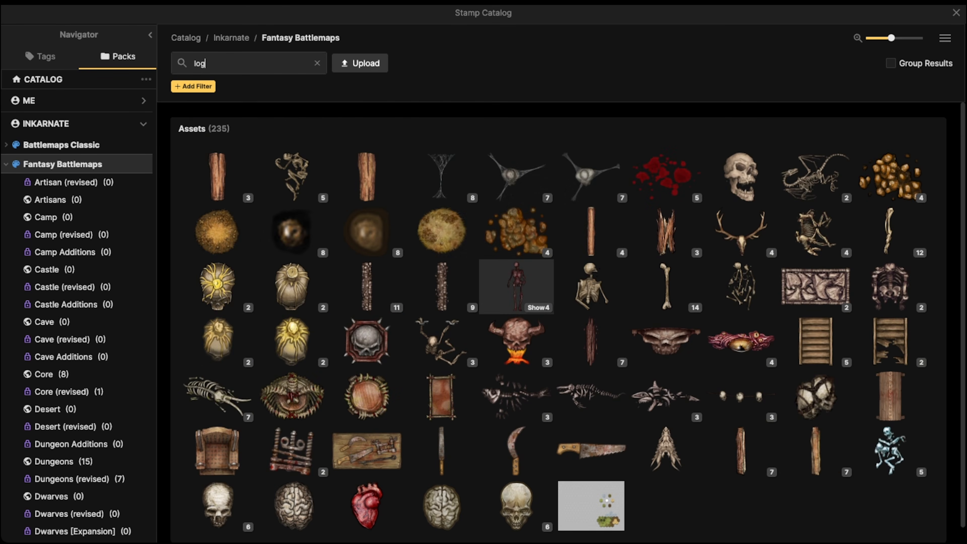
scroll(516, 286, "down", 1)
left_click(590, 325)
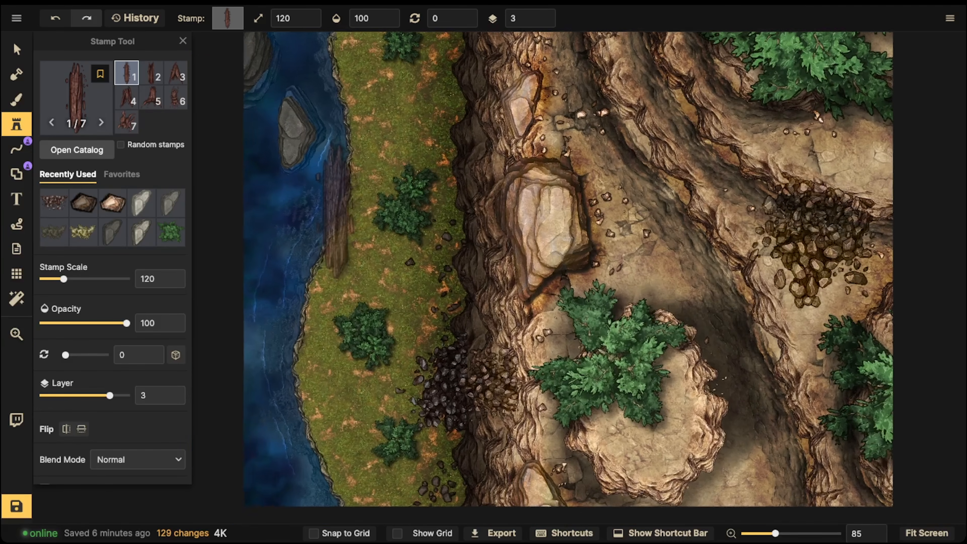
- Place the first log variant at scale 110 and rotation 75 on layer 3, bridging the rock pillar and eastern cliff
scroll(333, 213, "up", 20)
scroll(335, 223, "up", 14)
scroll(326, 298, "down", 4)
left_click_drag(448, 292, 326, 254)
scroll(673, 349, "down", 3)
scroll(669, 342, "down", 1)
left_click(669, 342)
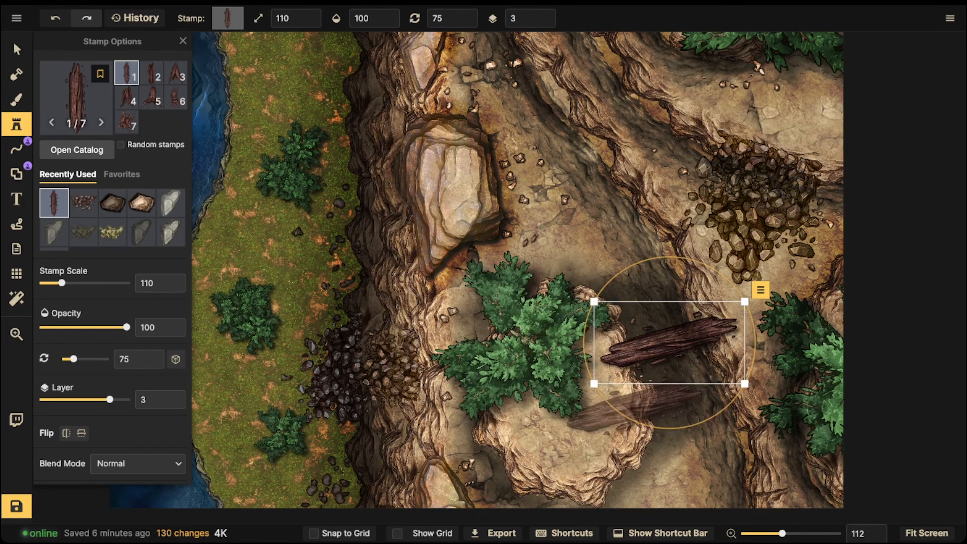
- Scale the log bridge to 120, rotate it to 66 and adjust its position between the pillar and the cliff
left_click_drag(630, 419, 643, 424)
left_click_drag(595, 393, 588, 397)
left_click_drag(669, 342, 671, 342)
left_click_drag(590, 398, 583, 402)
left_click_drag(671, 342, 670, 339)
left_click_drag(582, 400, 588, 395)
left_click_drag(670, 339, 668, 342)
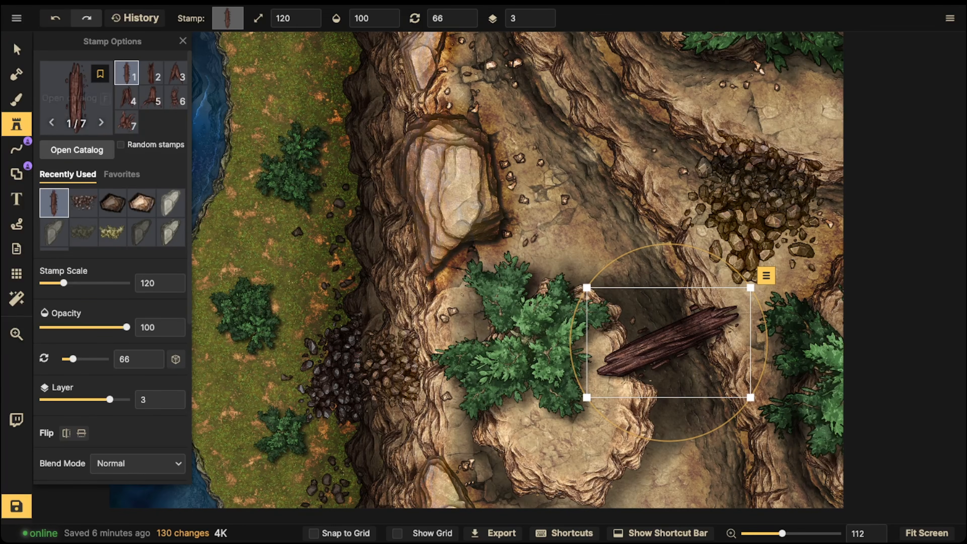
- Set the brush to erase on the Top layer with size 39, opacity 30 and softness 1
key("b")
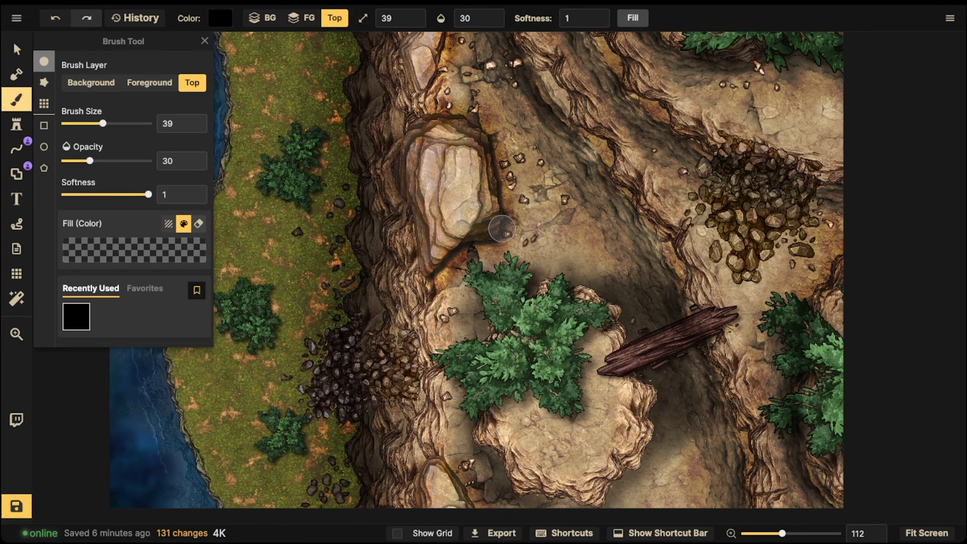
key("e")
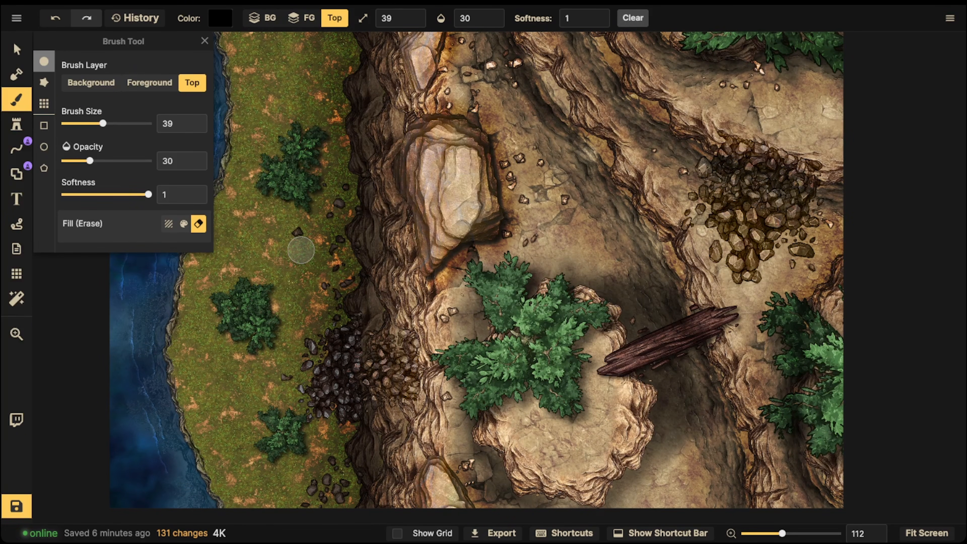
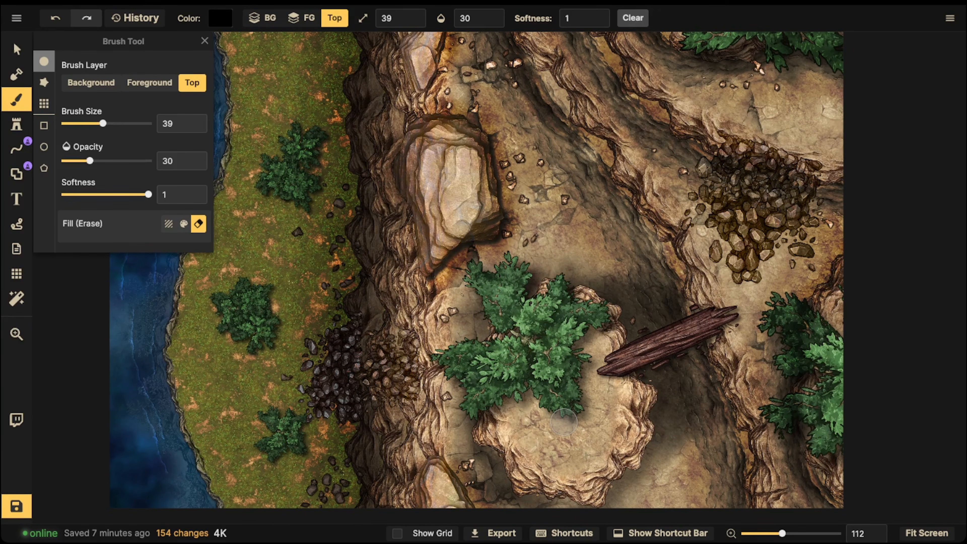
- Place the sixth log variant, a broken stump, at scale 40 on layer 3 where the grass meets the cliff base
key("s")
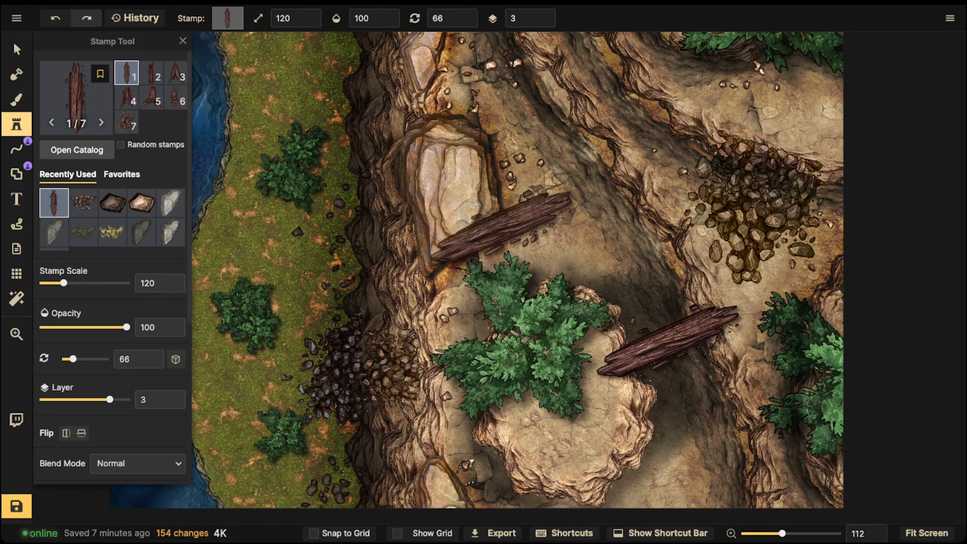
key("Left")
key("Left")
key("bracketleft")
key("bracketleft")
key("bracketleft")
key("bracketleft")
key("bracketleft")
key("bracketleft")
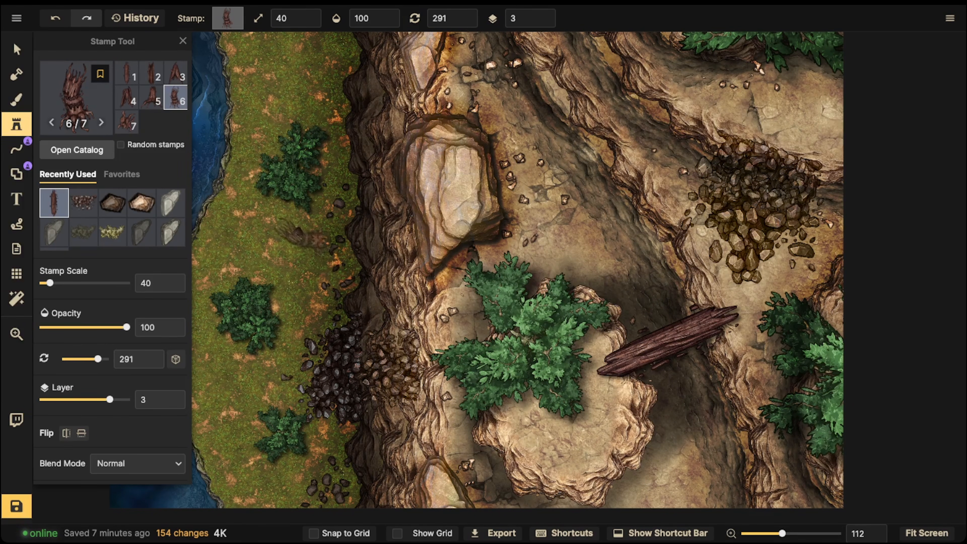
left_click(338, 264)
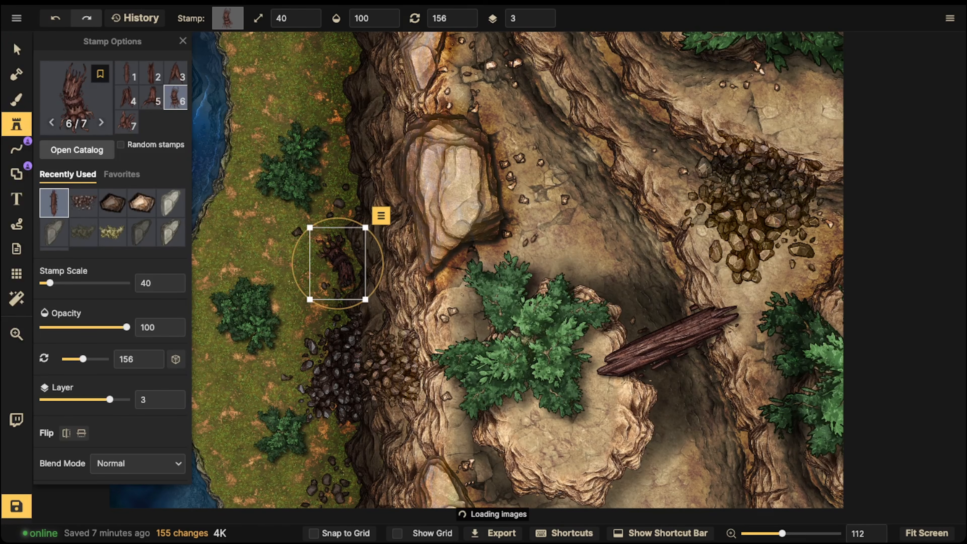
- Place the seventh log variant, a root cluster, beneath the northeastern tree at scale 110 and rotation 351 on layer 3
key("Right")
key("Right")
key("Left")
scroll(560, 232, "up", 4)
scroll(560, 232, "up", 1)
left_click_drag(645, 185, 438, 391)
scroll(581, 241, "up", 1)
scroll(580, 229, "down", 3)
scroll(577, 216, "down", 6)
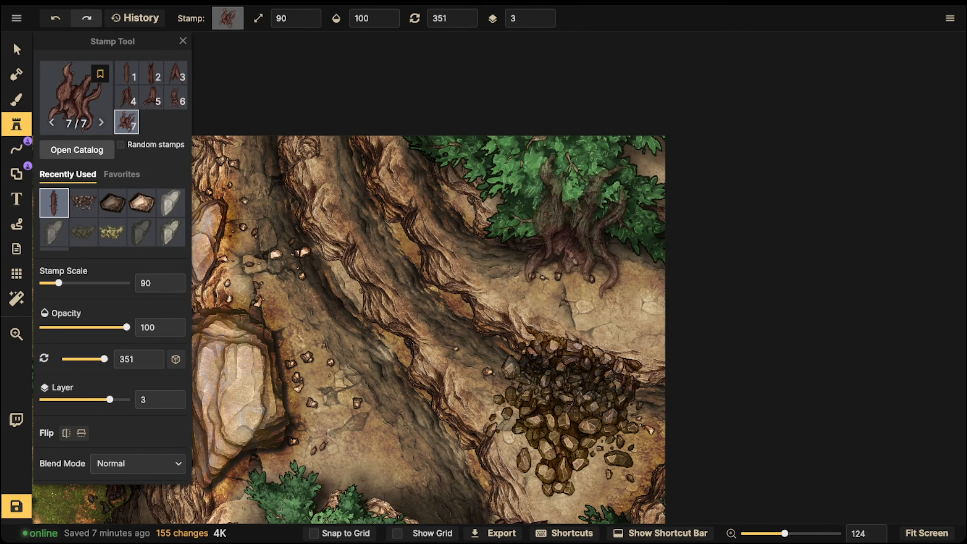
left_click(577, 217)
scroll(577, 216, "up", 1)
scroll(577, 216, "up", 1)
scroll(576, 216, "up", 1)
left_click_drag(577, 216, 558, 215)
scroll(527, 213, "down", 6)
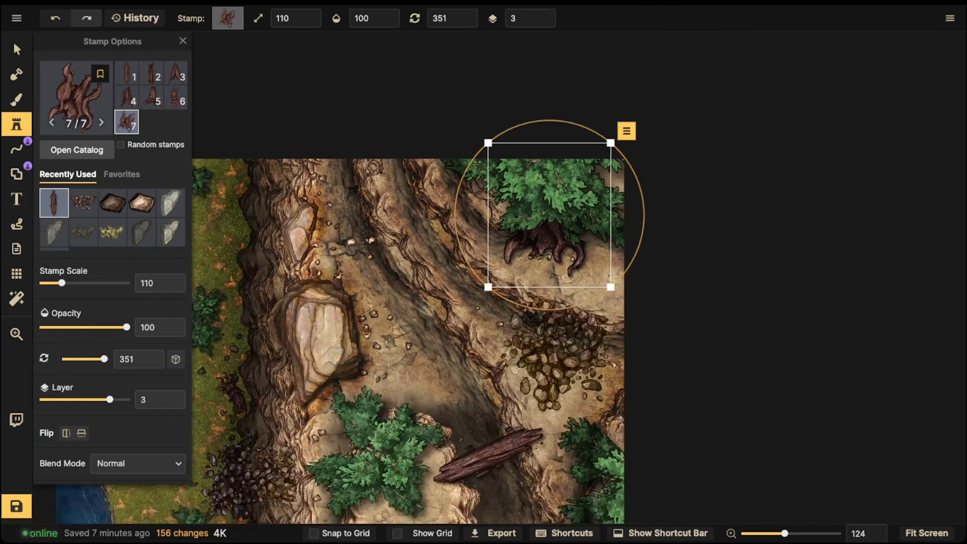
left_click(477, 211)
- Place the second log variant at scale 110 and rotation 51 on layer 3 beside the large pale boulder
left_click_drag(476, 210, 530, 129)
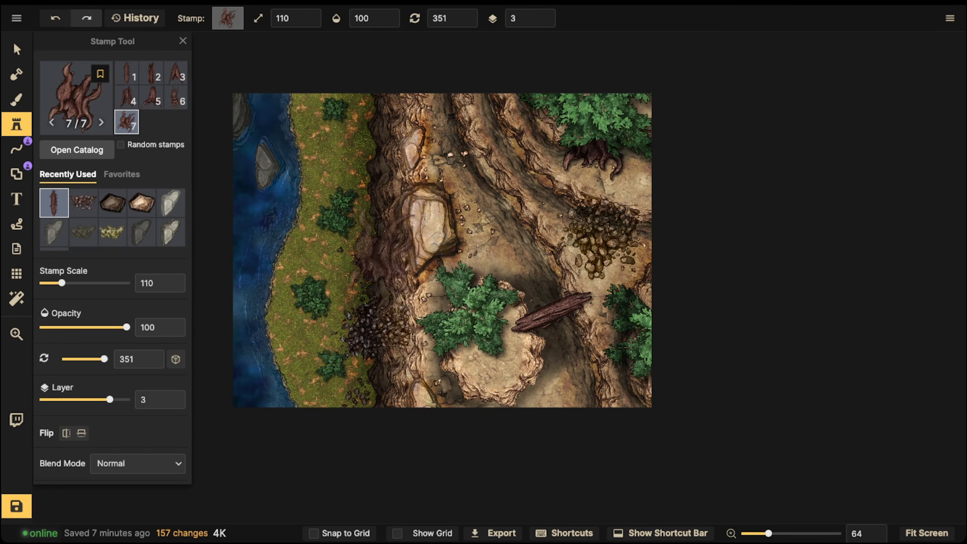
key("Left")
key("Left")
key("Left")
key("Left")
key("Left")
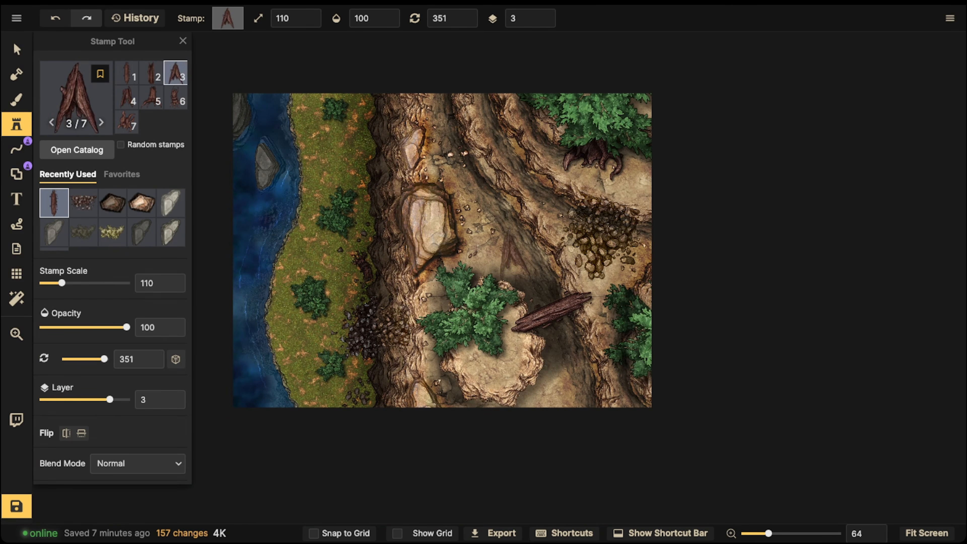
scroll(494, 260, "up", 2)
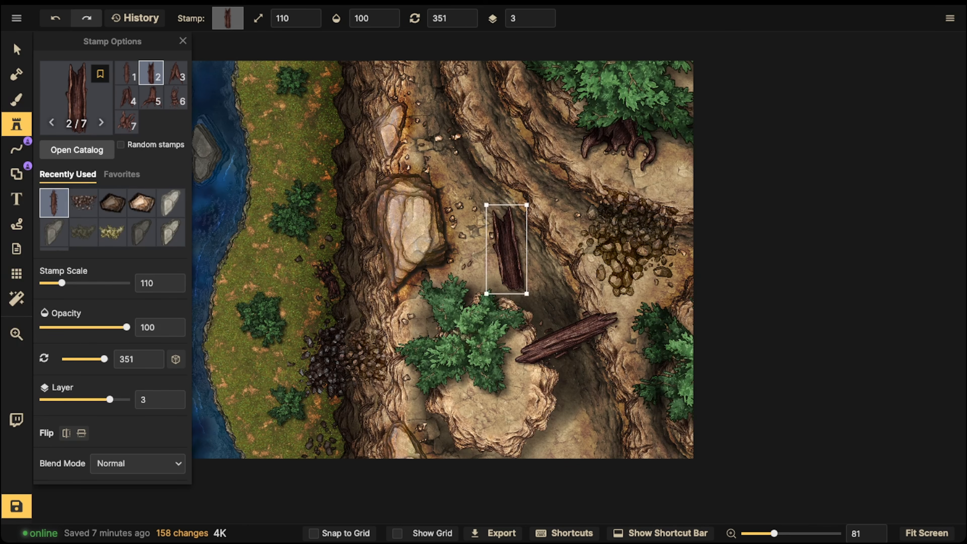
key("r")
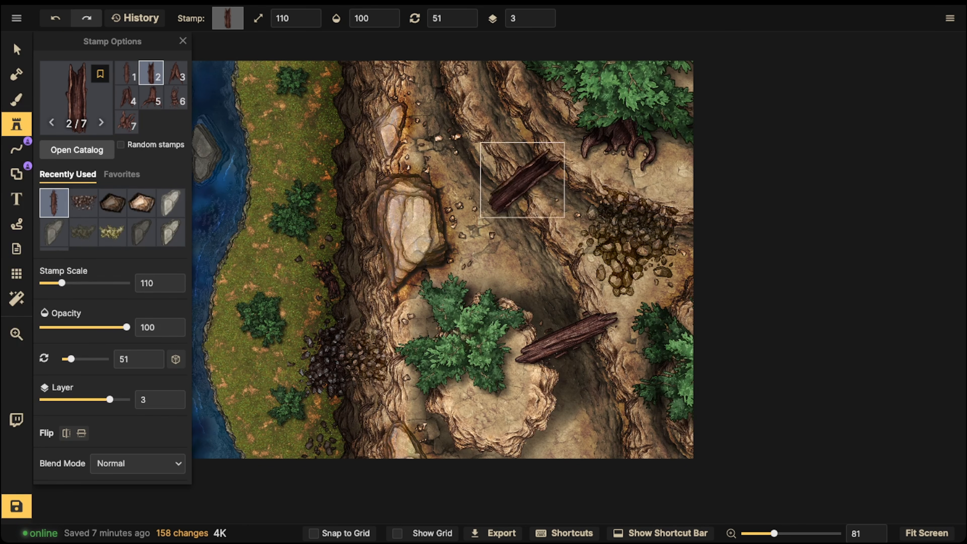
left_click_drag(454, 174, 453, 174)
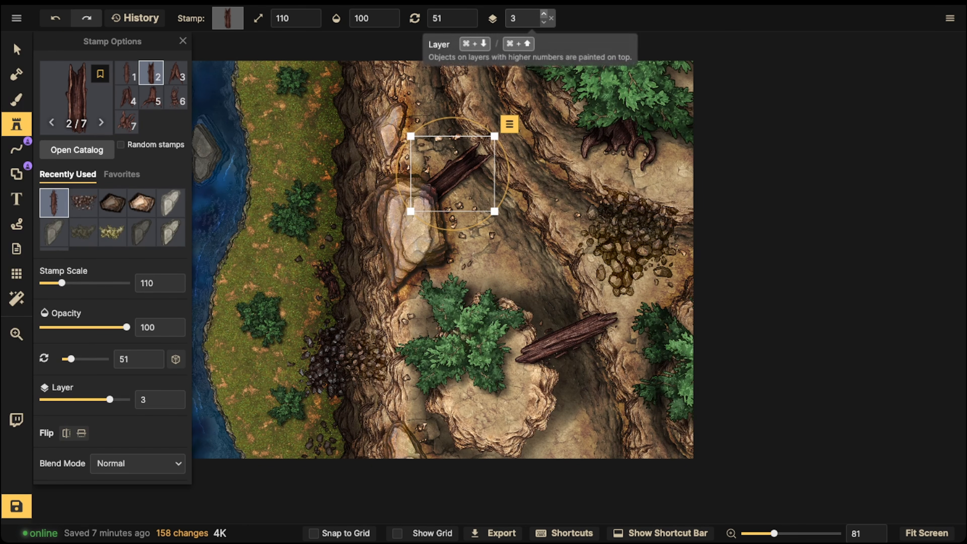
- Raise the second log to layer 5, scale it to 120, rotate it to 42.5 and lean it against the northeastern cliff ledge
double_click(548, 15)
key("]")
key("r")
left_click_drag(534, 204, 537, 191)
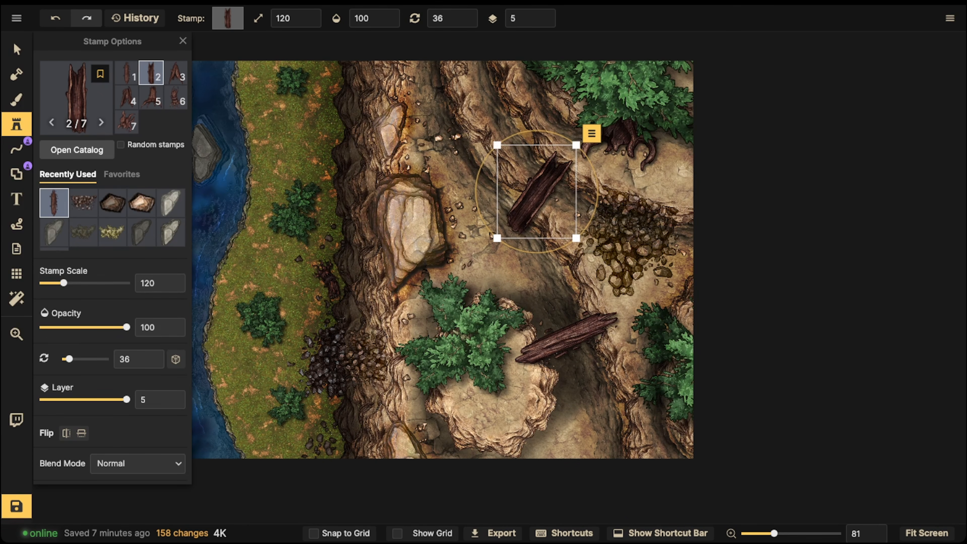
left_click_drag(522, 252, 518, 250)
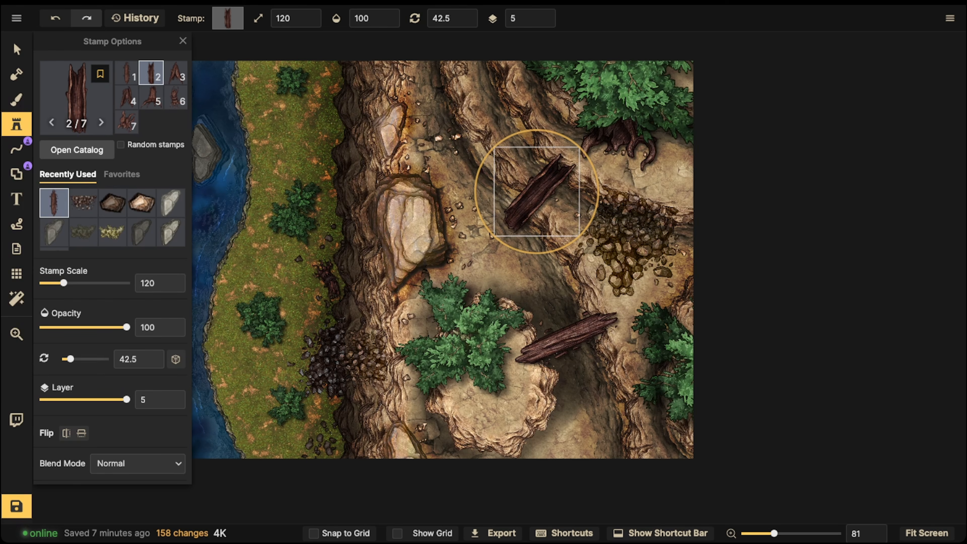
left_click(536, 191)
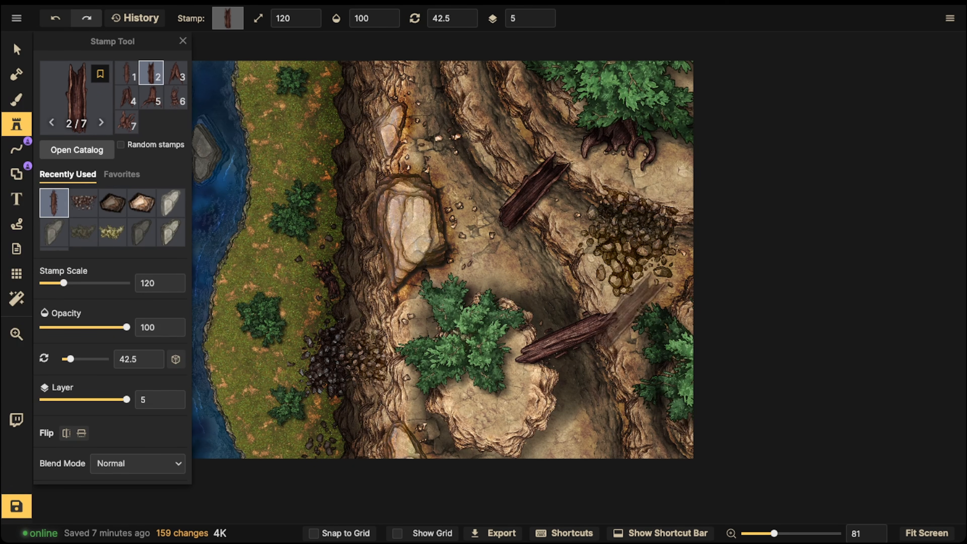
- Move the foliage cluster on the rock pillar down to the pillar's southern edge
left_click(16, 50)
left_click_drag(463, 339, 477, 431)
scroll(480, 430, "down", 5)
left_click(487, 351)
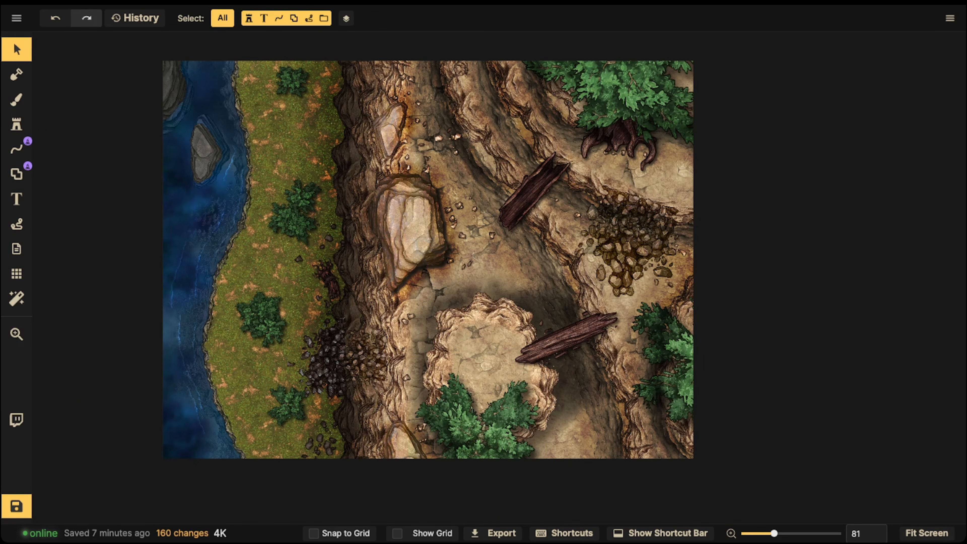
- Reposition the log bridge and rotate it to a flatter angle between the rock pillar and the eastern cliff
left_click(568, 337)
key("space")
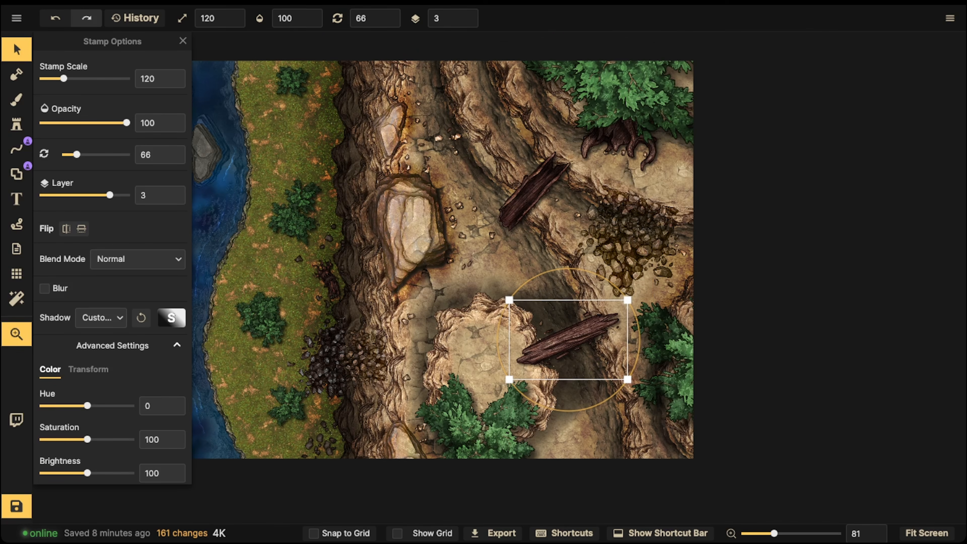
left_click_drag(563, 341, 569, 309)
left_click_drag(545, 373, 532, 366)
left_click(528, 364)
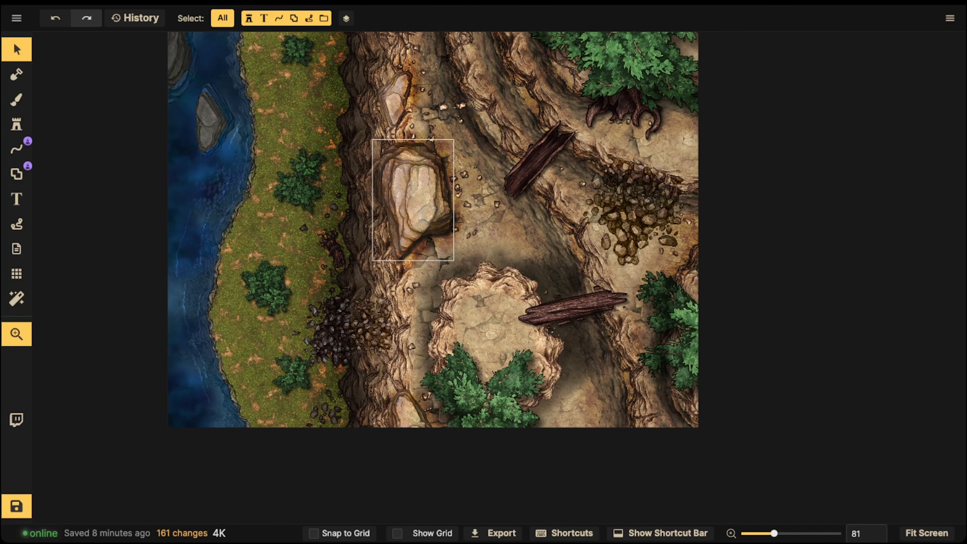
- Move one bush from the upper grass cluster to the cliff base and raise it to layer 1
scroll(501, 220, "down", 1)
key("space")
left_click_drag(502, 220, 501, 303)
key("space")
left_click_drag(319, 246, 407, 238)
scroll(354, 233, "up", 3)
key("space")
key("space")
left_click(391, 265)
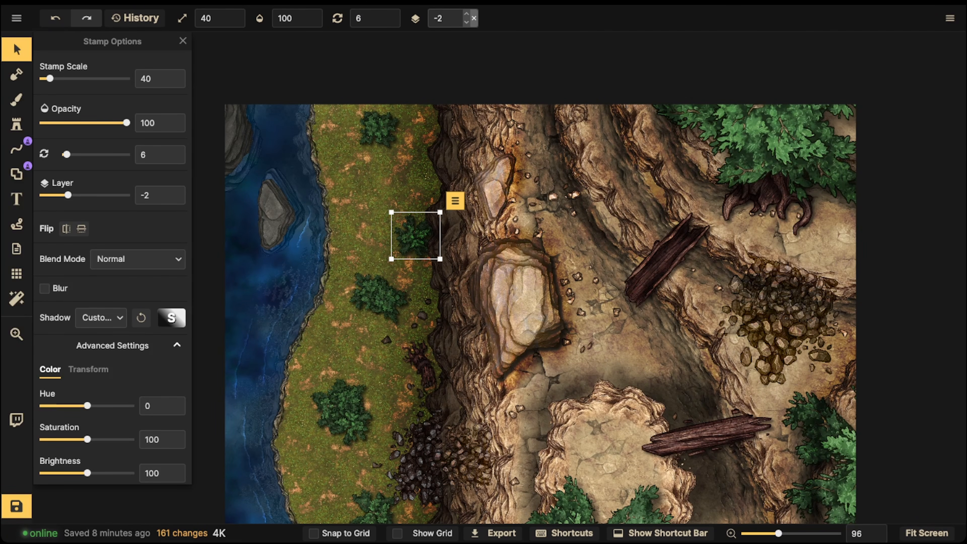
left_click_drag(416, 236, 420, 233)
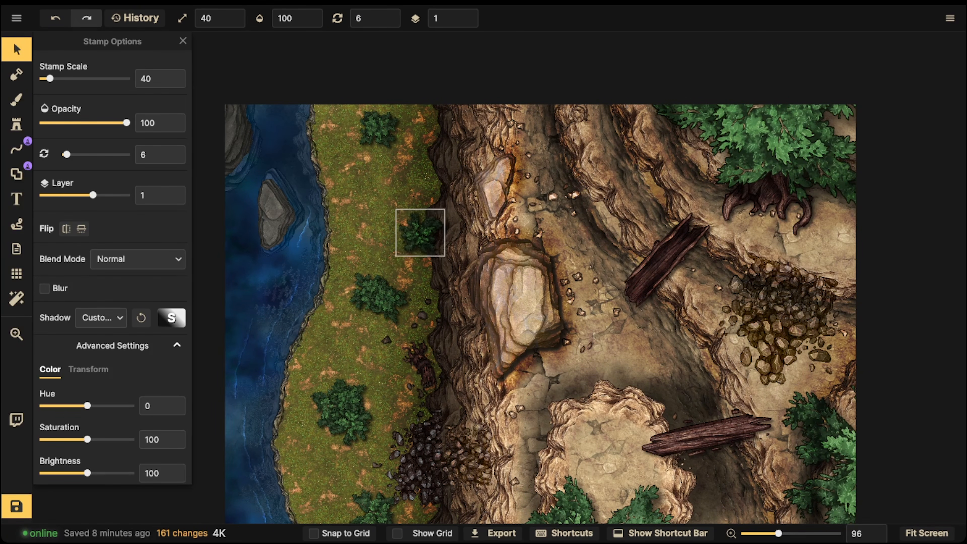
- Delete the other bushes on the grass strip, keeping only the one on layer 1 at the cliff base
left_click(385, 299)
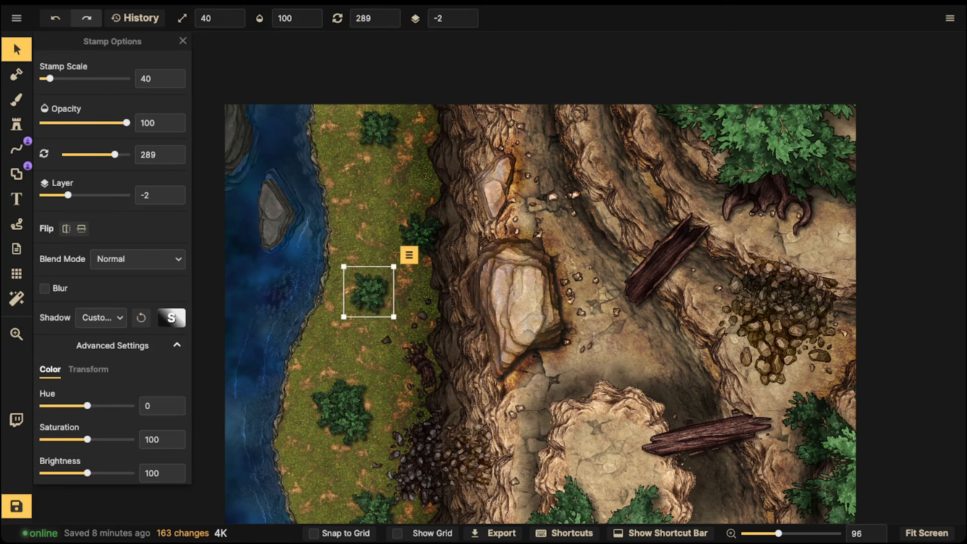
key("Delete")
left_click(335, 404)
key("Delete")
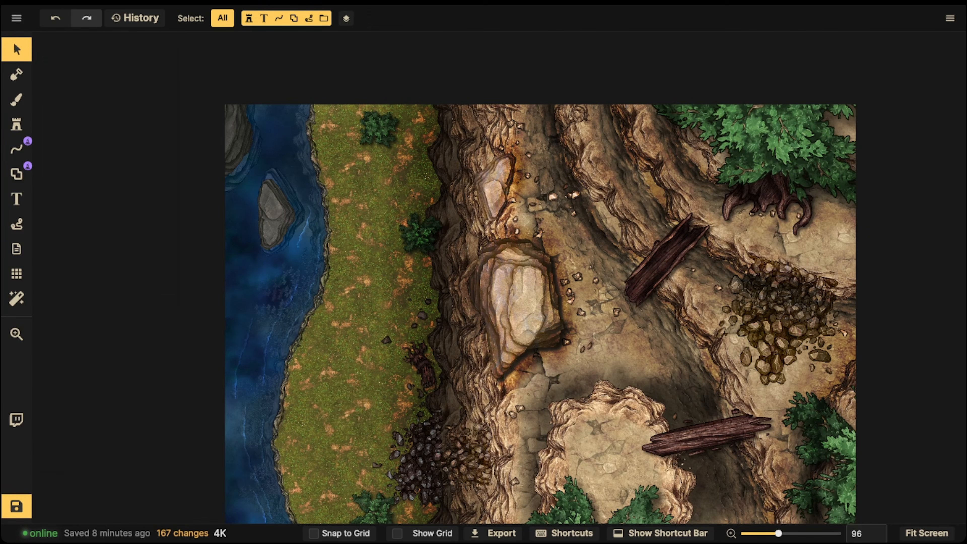
left_click(373, 507)
key("Delete")
left_click(377, 129)
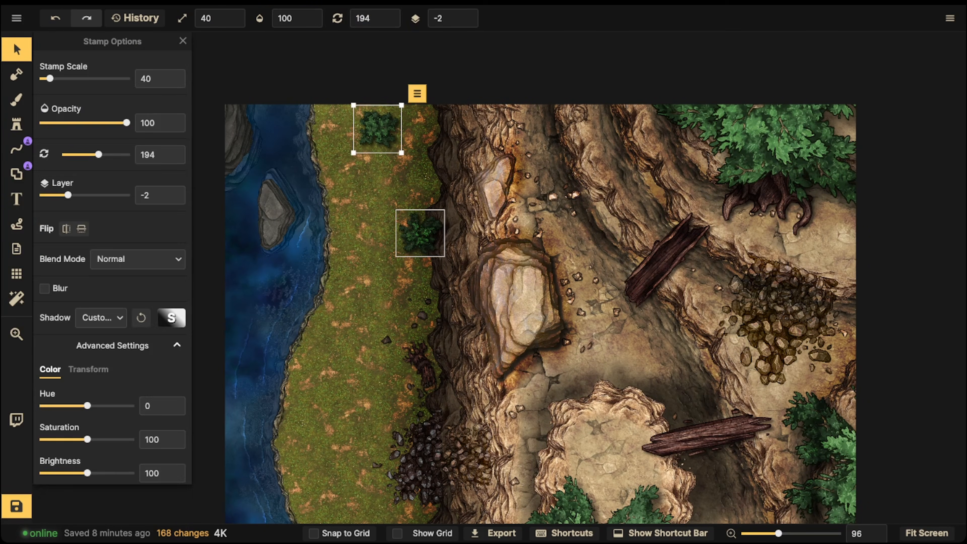
key("Delete")
- Reuse the remaining bush as a random stamp at scale 40 on layer 1 and fill the northern cliff base with foliage
left_click(418, 229)
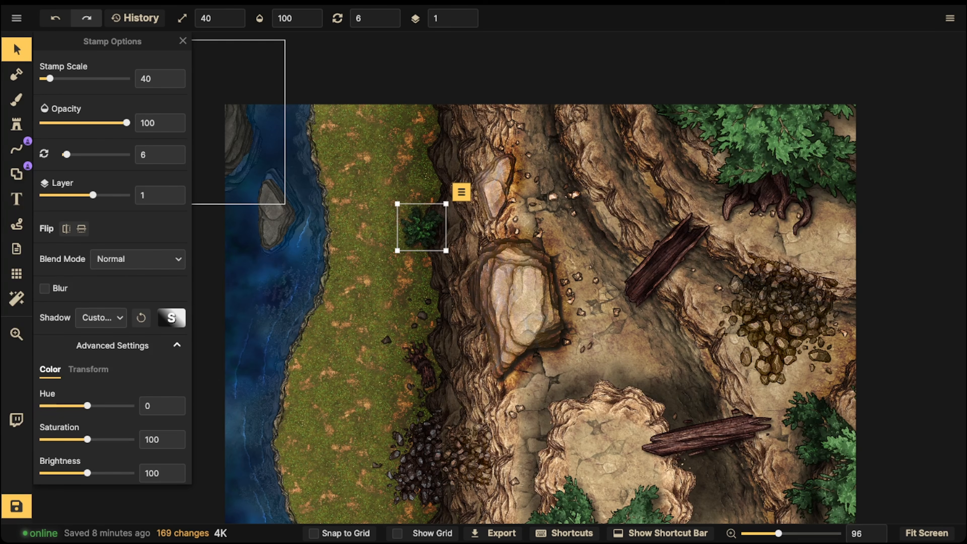
left_click(17, 124)
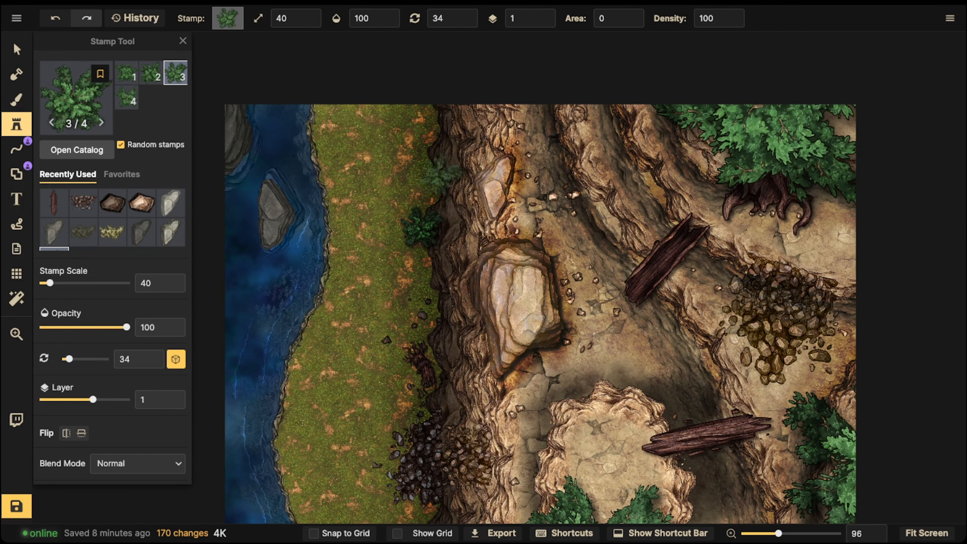
mouse_move(430, 198)
left_mouse_down()
mouse_move(419, 154)
mouse_move(396, 202)
left_mouse_up()
mouse_move(428, 119)
left_mouse_down()
mouse_move(369, 122)
mouse_move(404, 134)
mouse_move(406, 166)
left_mouse_up()
key("space")
left_click_drag(462, 182, 473, 86)
left_click_drag(410, 98, 438, 149)
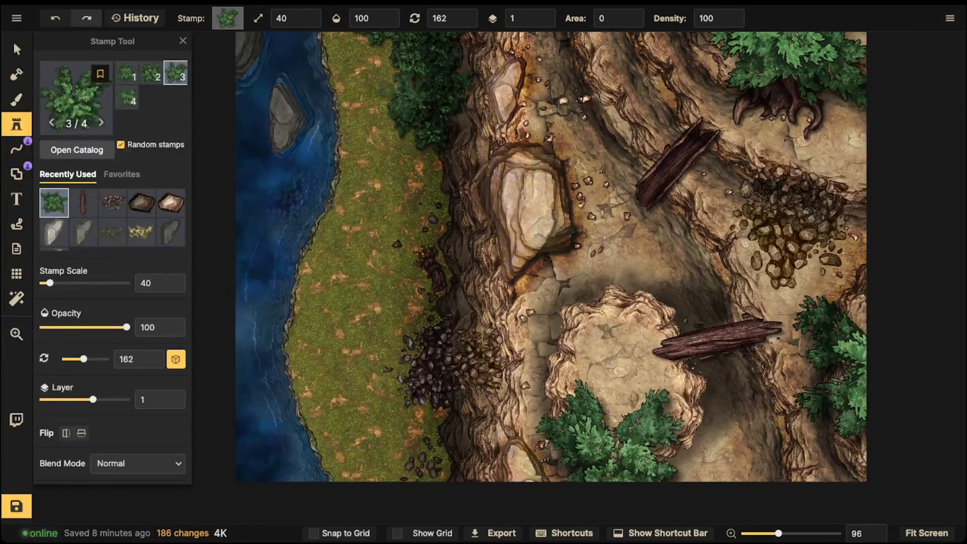
left_click(387, 131)
key("space")
mouse_move(390, 121)
left_mouse_down()
mouse_move(425, 161)
mouse_move(435, 193)
mouse_move(432, 152)
left_mouse_up()
left_click(473, 177)
key("space")
left_click_drag(473, 177, 488, 107)
- Add scale 40 bushes below the dark rubble pile and one at the cliff base above the stump
mouse_move(489, 393)
left_mouse_down()
mouse_move(498, 373)
mouse_move(464, 400)
mouse_move(440, 395)
mouse_move(501, 412)
left_mouse_up()
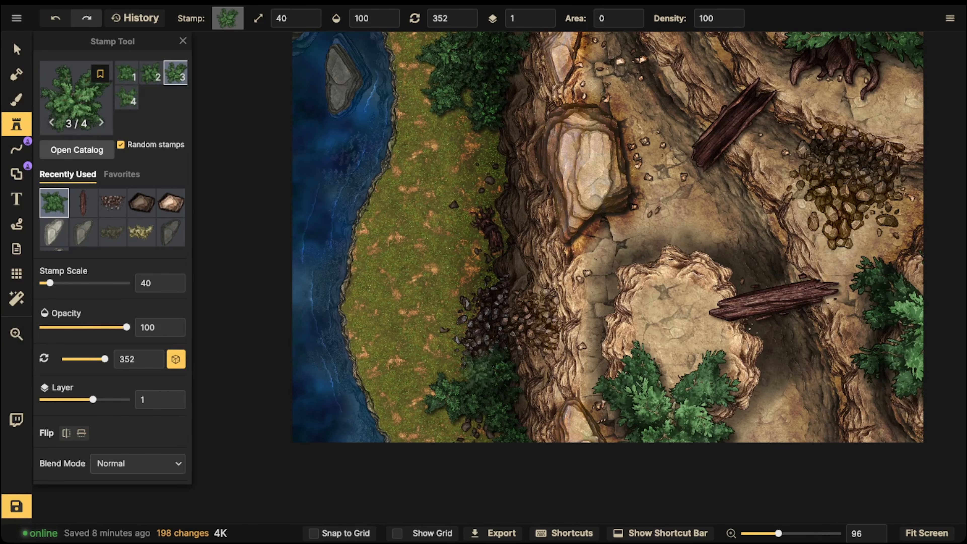
left_click(489, 367)
key("space")
left_click_drag(525, 211, 537, 282)
left_click(511, 246)
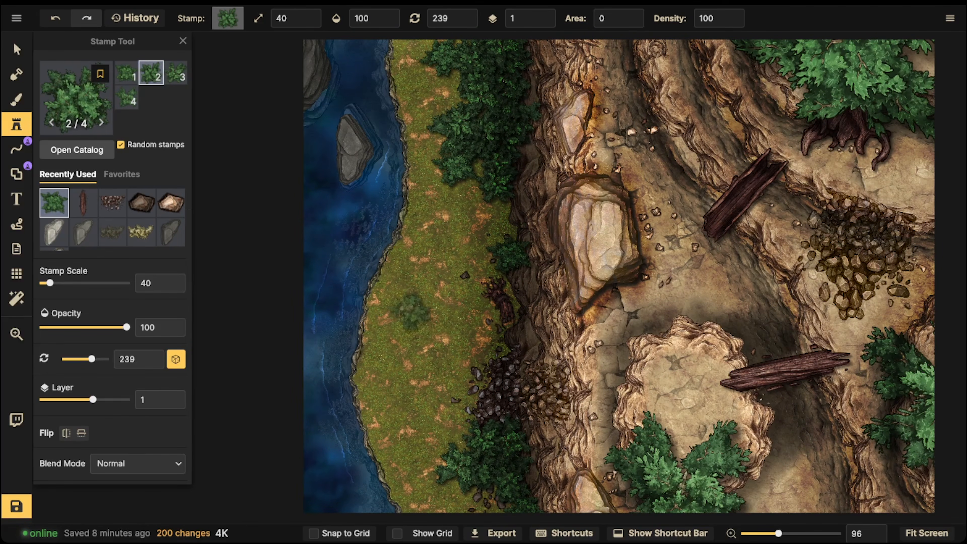
- Stamp a bush cluster along the riverbank, then scatter smaller scale 20 bushes across the grass strip
left_click(411, 266)
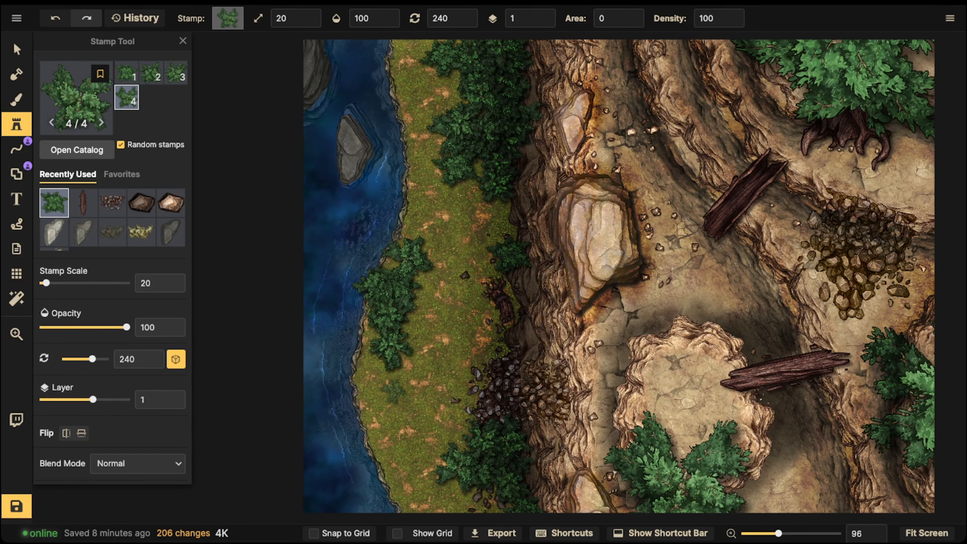
left_click(385, 427)
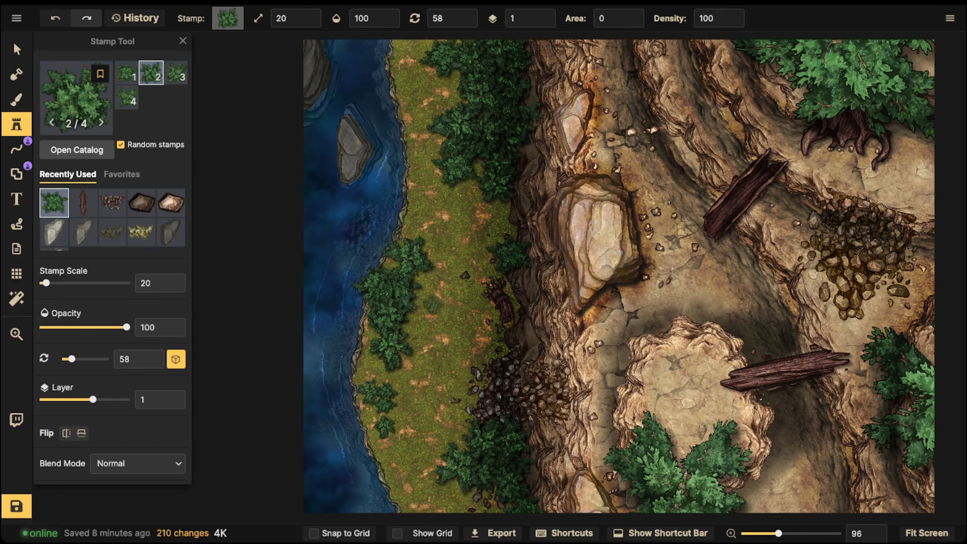
left_click(428, 92)
left_click(394, 60)
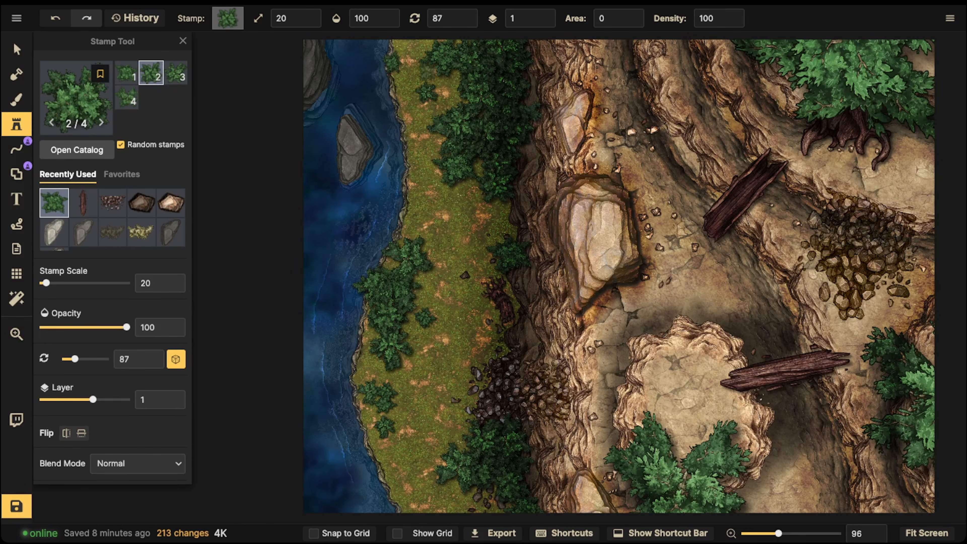
key("space")
left_click_drag(396, 229, 401, 155)
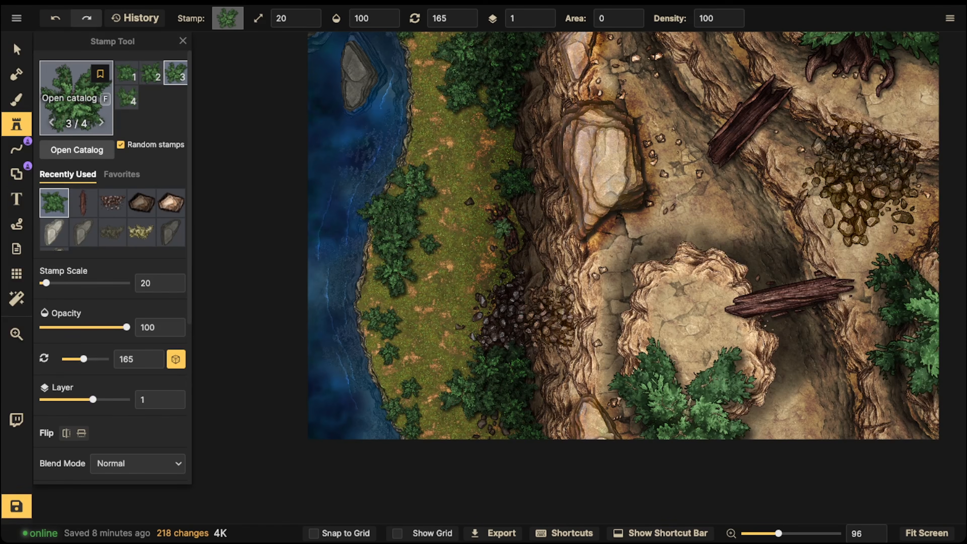
left_click(76, 98)
key("Escape")
key("space")
left_click_drag(453, 186, 455, 331)
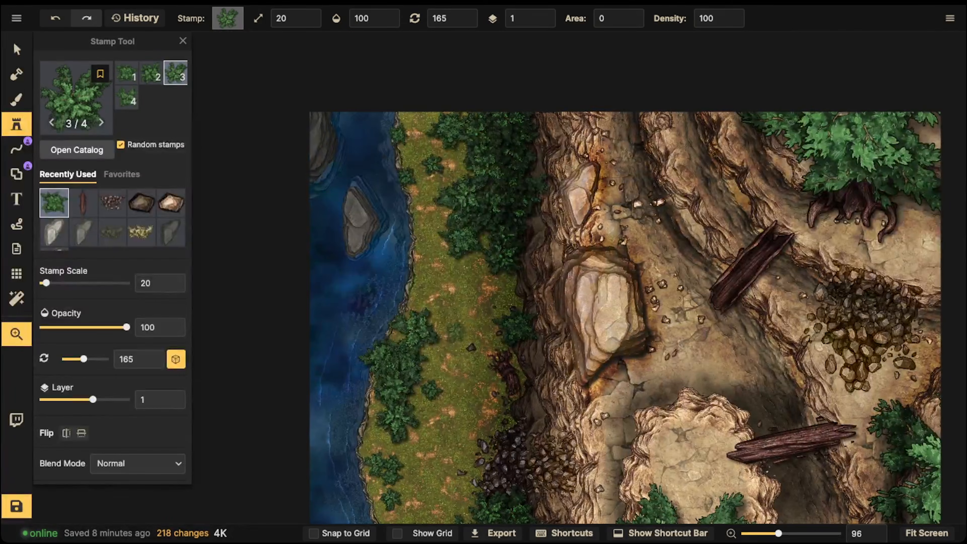
left_click(76, 98)
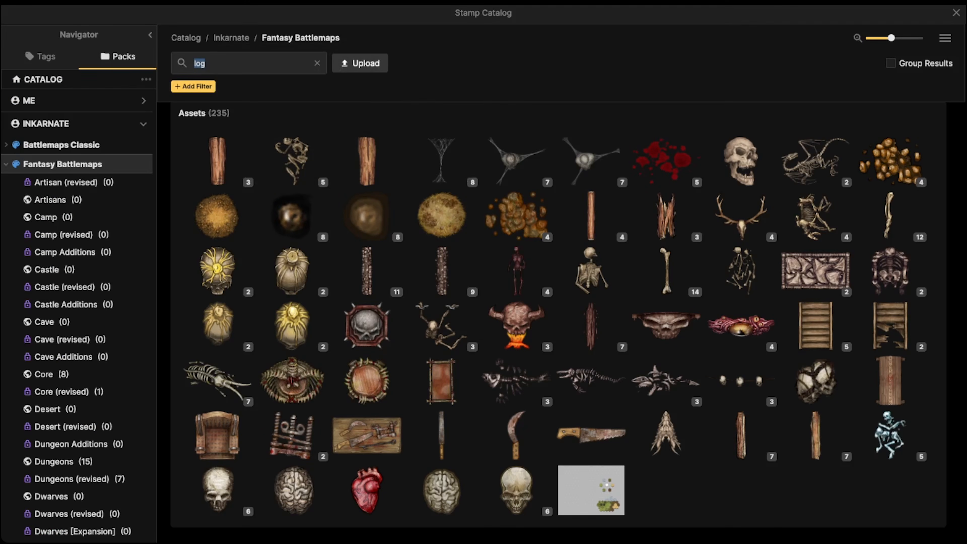
key("Escape")
- Load the clumped grass overlay from the Fantasy Battlemaps "grass" textures into the brush and reduce its texture scale to 37.26
key("b")
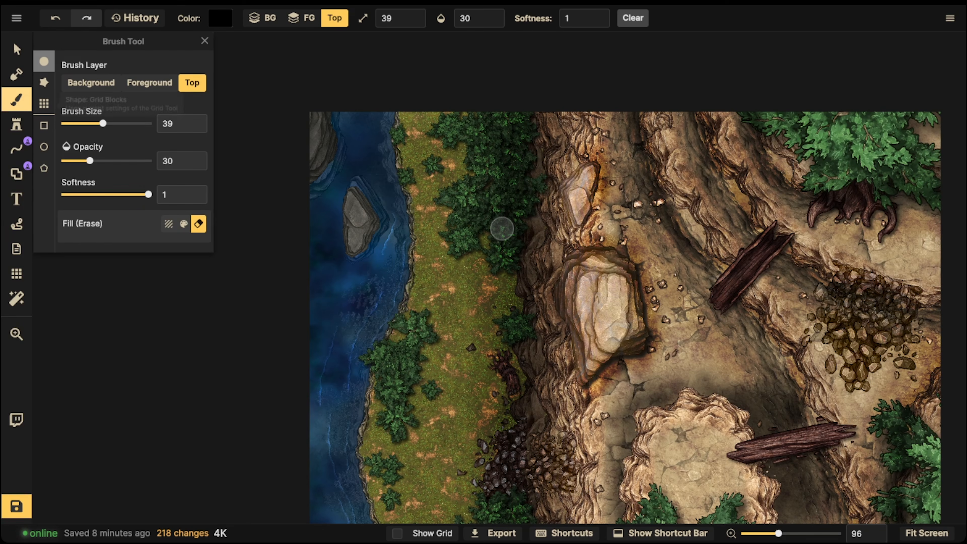
key("e")
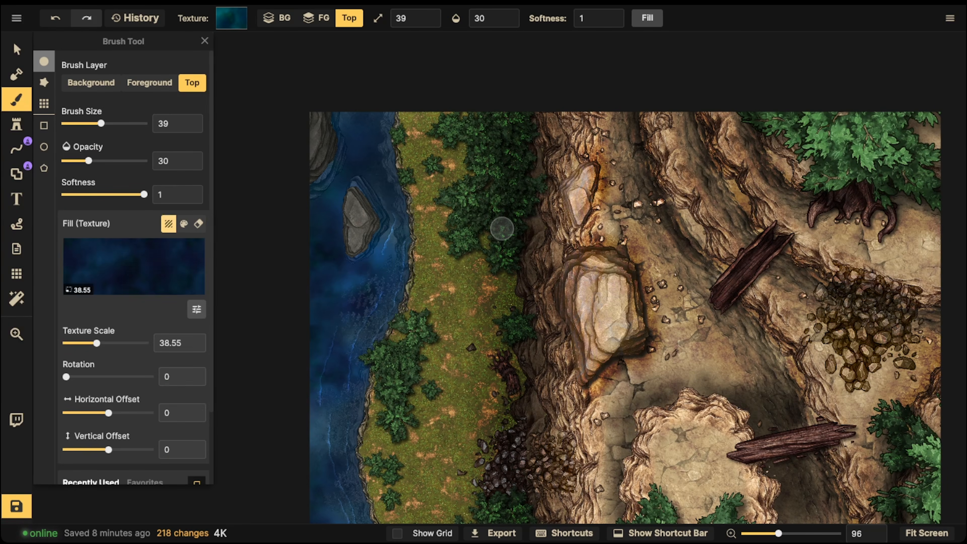
key("f")
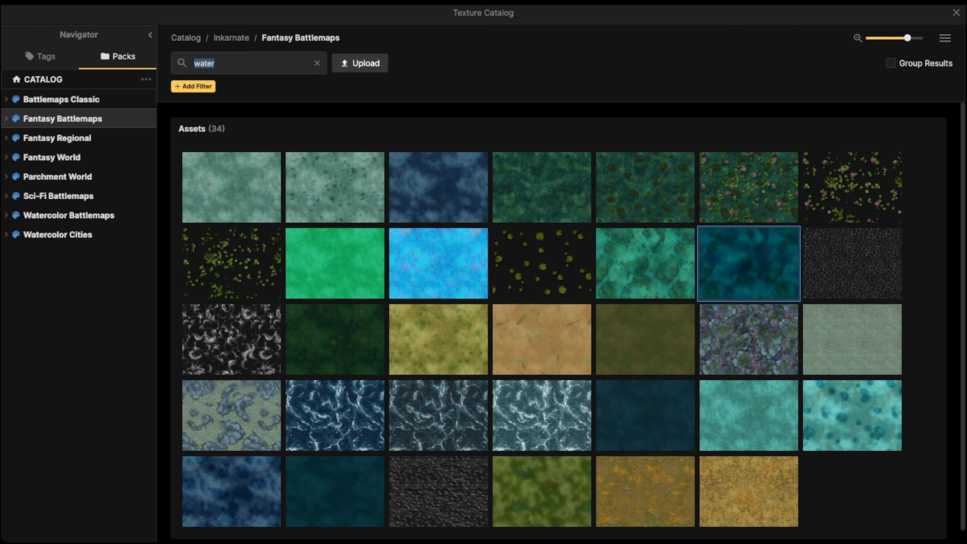
type("grass")
key("Return")
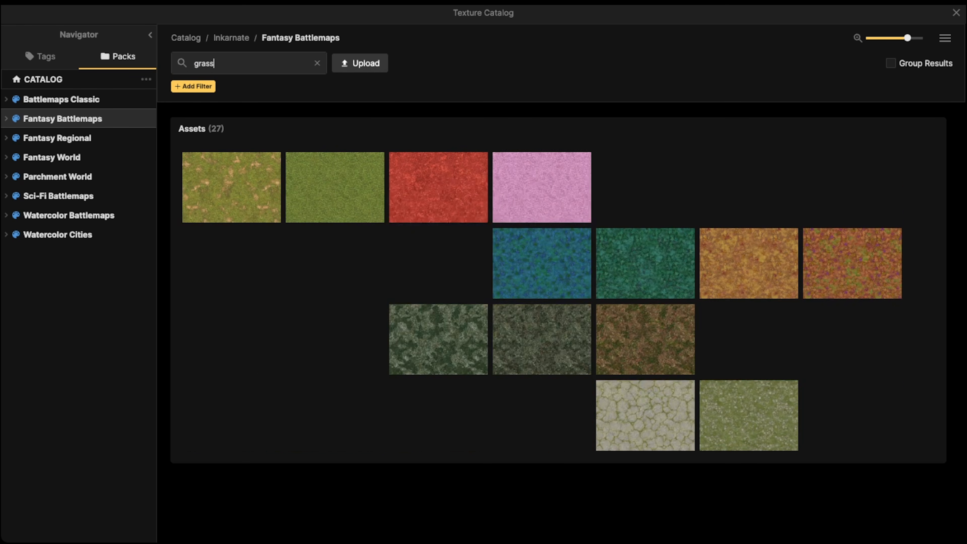
mouse_move(232, 339)
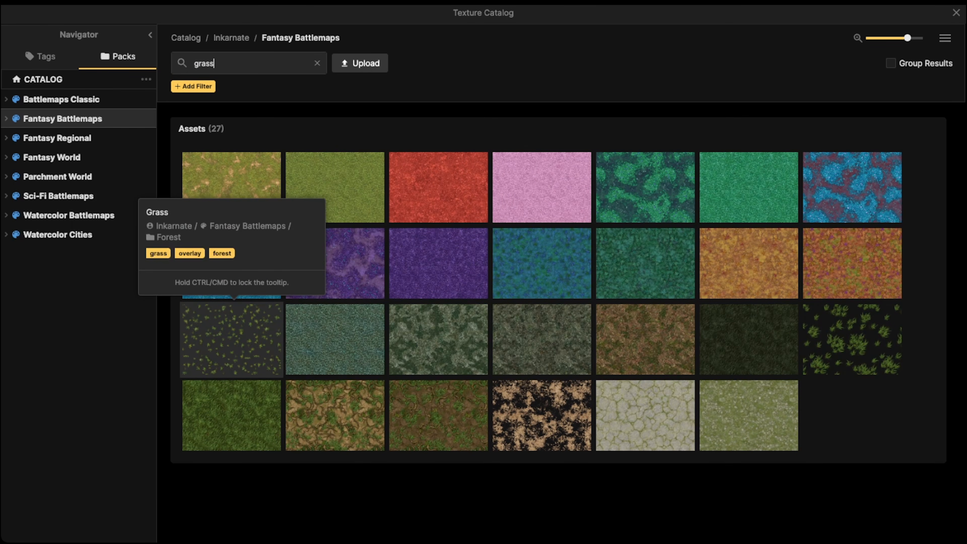
left_click(853, 339)
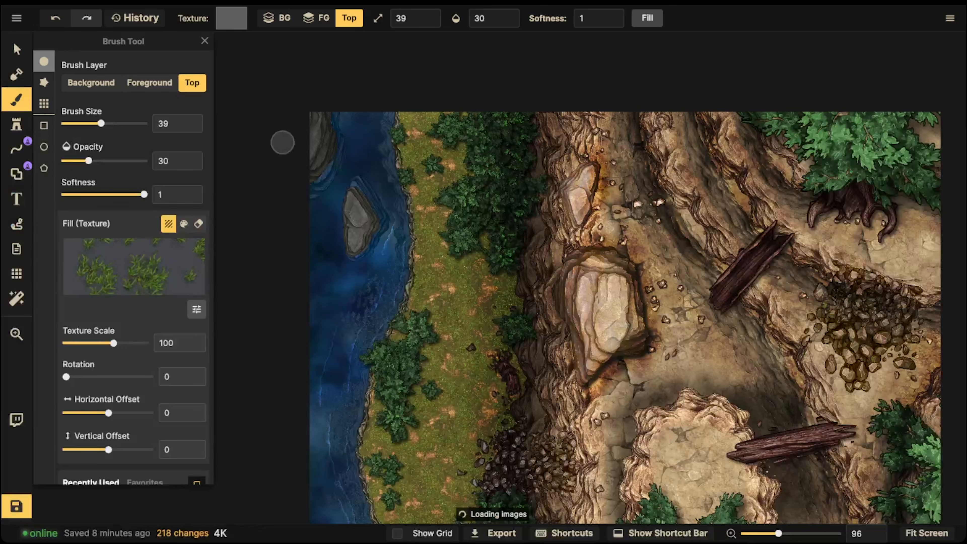
scroll(502, 229, "down", 10)
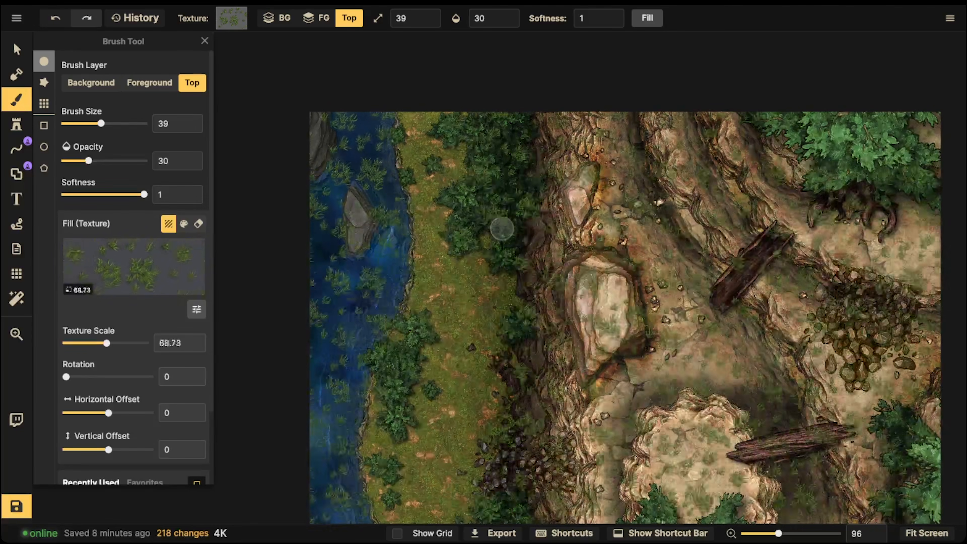
scroll(502, 229, "up", 1)
scroll(502, 228, "up", 5)
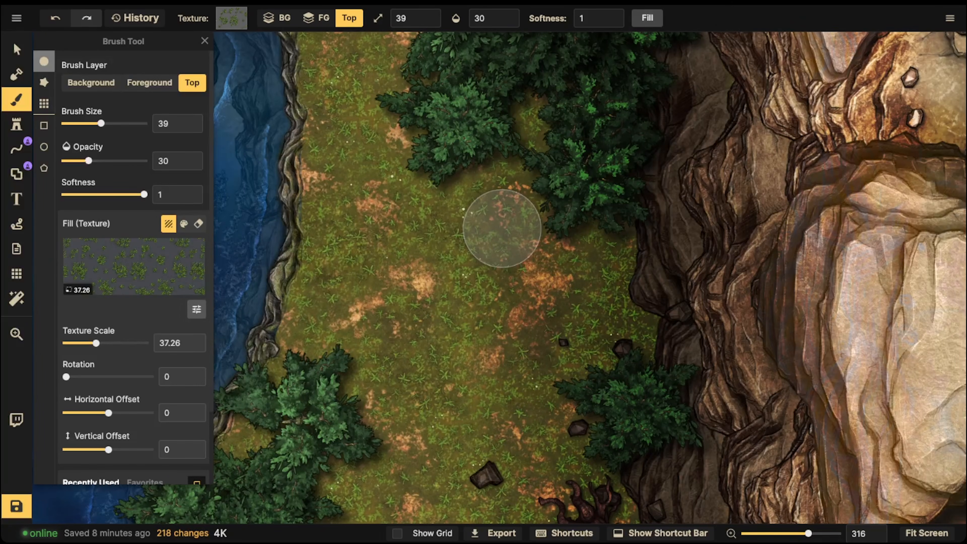
- Darken the grass texture to brightness 45 and undo the last change made with the Top layer brush
left_click(196, 309)
left_click_drag(260, 328, 251, 329)
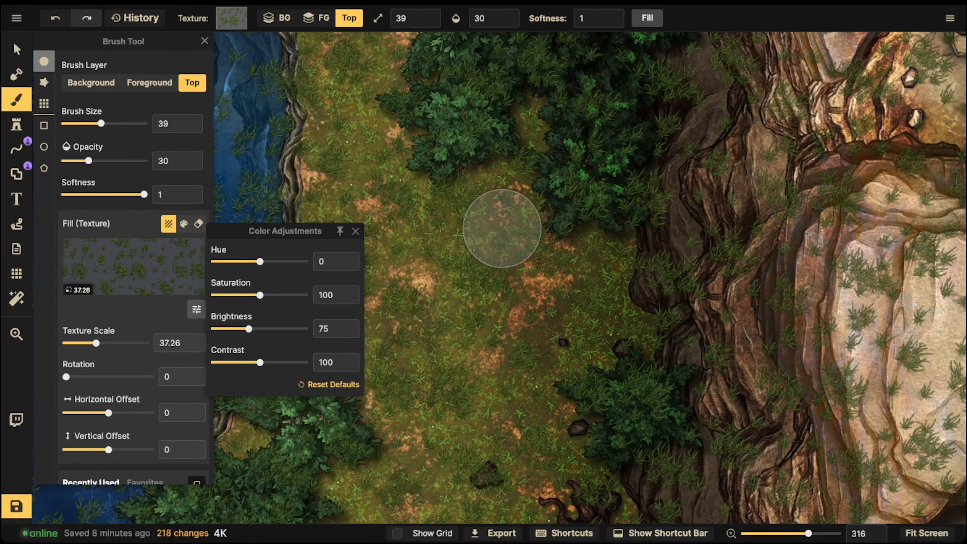
left_click(333, 384)
left_click(354, 328)
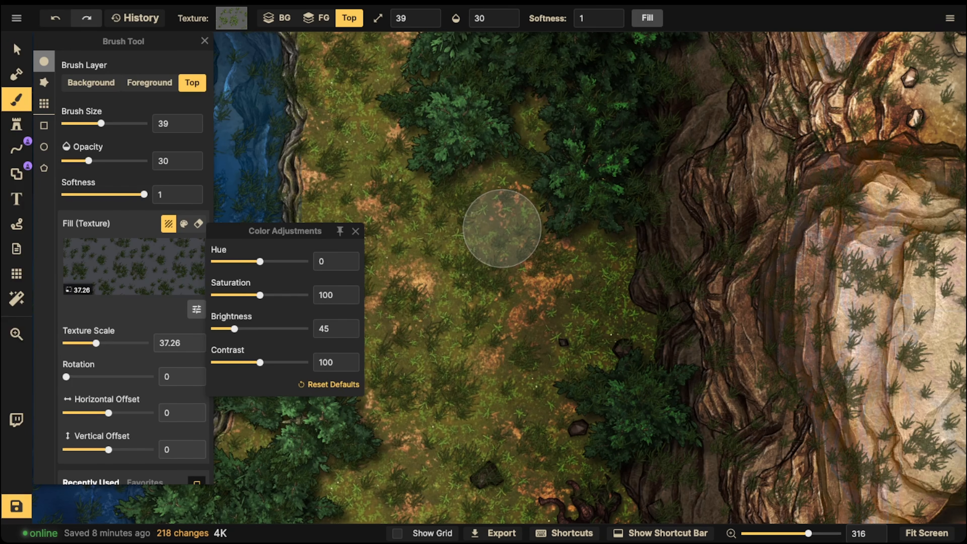
key("ctrl+z")
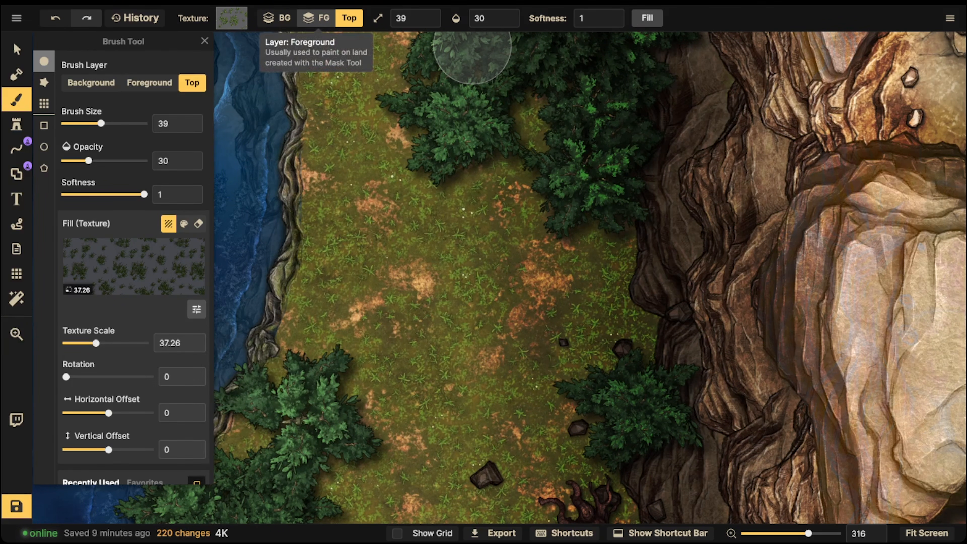
- Switch the brush to the Foreground layer and set its opacity to 100
left_click(280, 18)
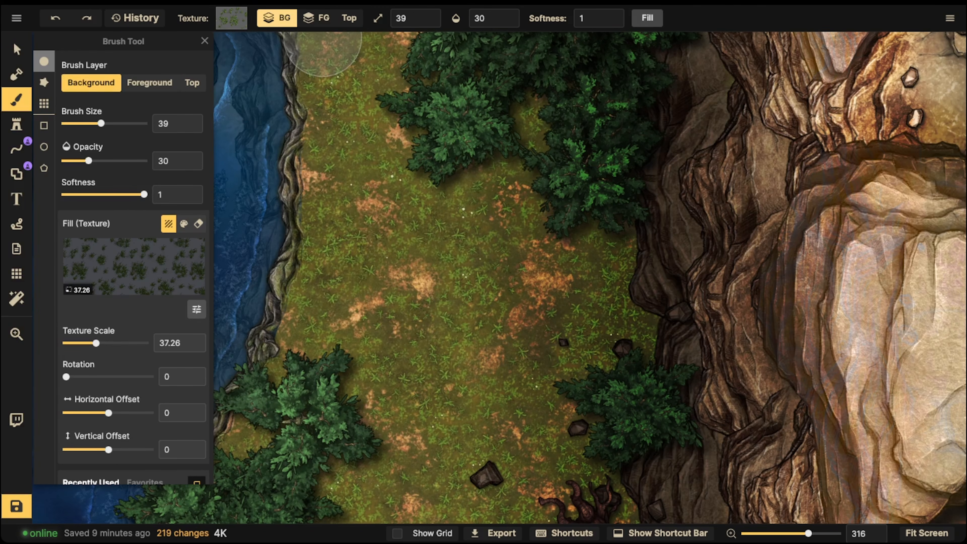
left_click(316, 18)
mouse_move(510, 140)
left_mouse_down()
mouse_move(462, 173)
mouse_move(509, 150)
left_mouse_up()
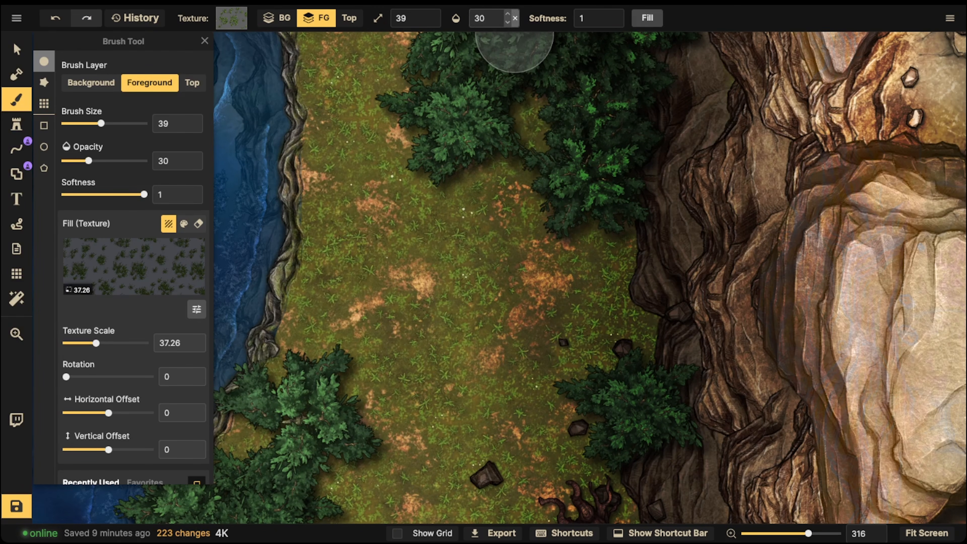
left_click(515, 18)
- Try dabbing the dark grass tufts onto the grass beneath the northern cliff-base foliage
left_click(514, 129)
left_click(478, 183)
left_click(480, 201)
left_click(558, 214)
left_click(610, 235)
left_click(575, 261)
left_click(406, 202)
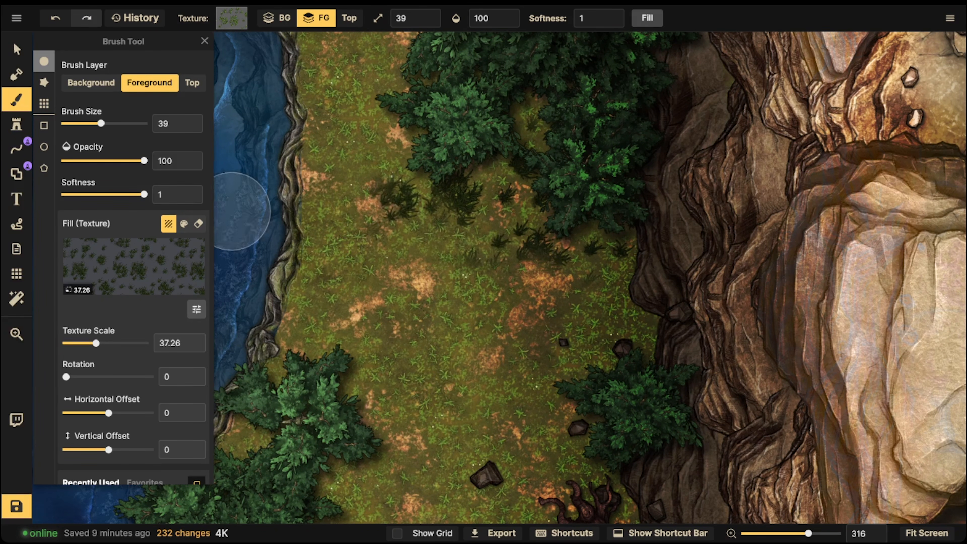
- Undo the dark grass tufts dabbed beneath the northern foliage
key("ctrl+z")
key("ctrl+z")
key("ctrl+z")
key("ctrl+z")
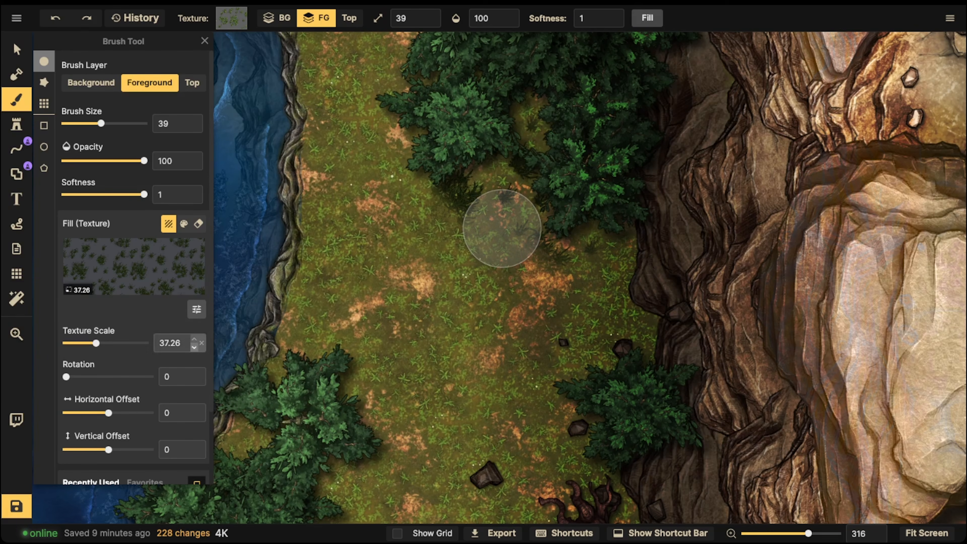
key("ctrl+z")
key("ctrl+z")
key("ctrl+z")
key("ctrl+z")
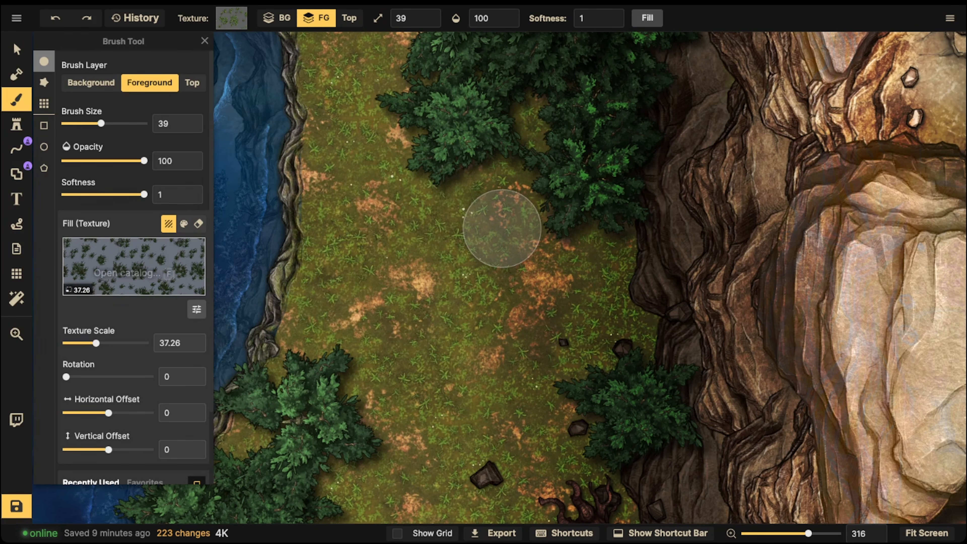
- Set the grass texture's brightness to 69 and try dabbing tufts beneath the northern foliage again
left_click(196, 309)
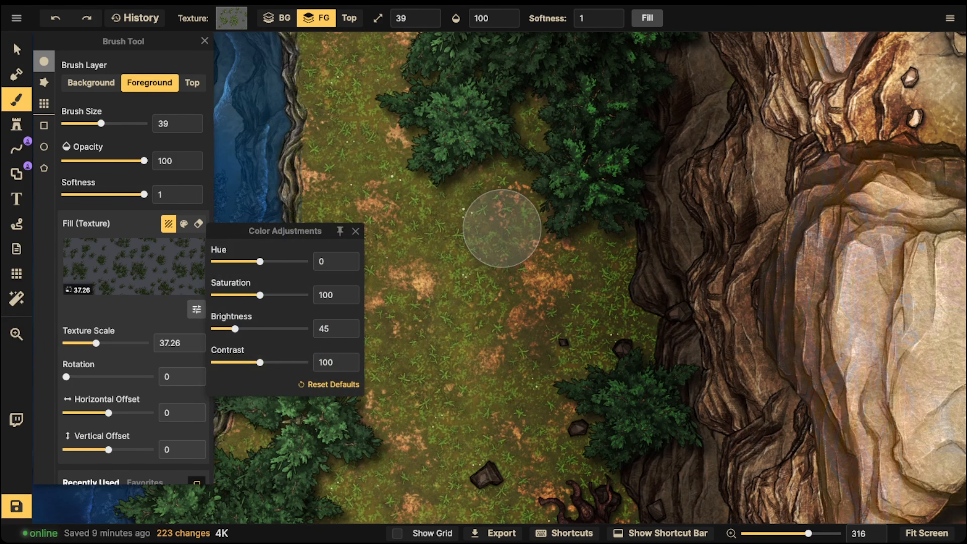
left_click_drag(235, 328, 245, 329)
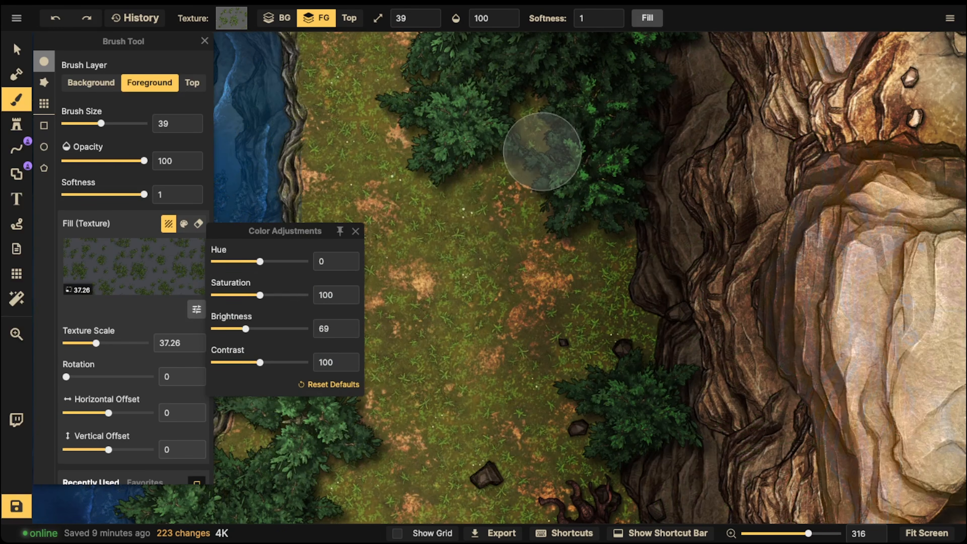
left_click(541, 118)
left_click(513, 151)
left_click(461, 182)
left_click(512, 214)
left_click(536, 246)
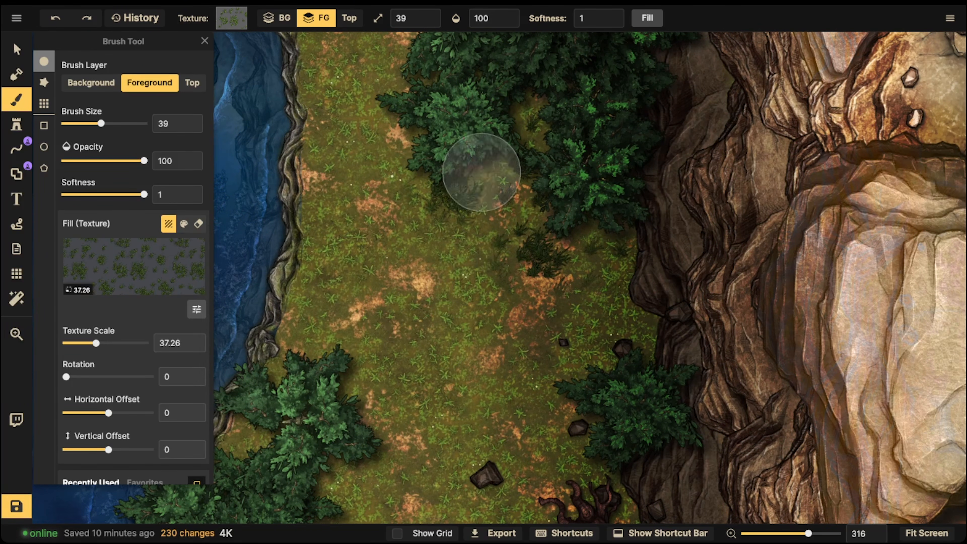
- Undo all the grass tufts painted at brightness 69
key("ctrl+z")
key("ctrl+z")
key("ctrl+z")
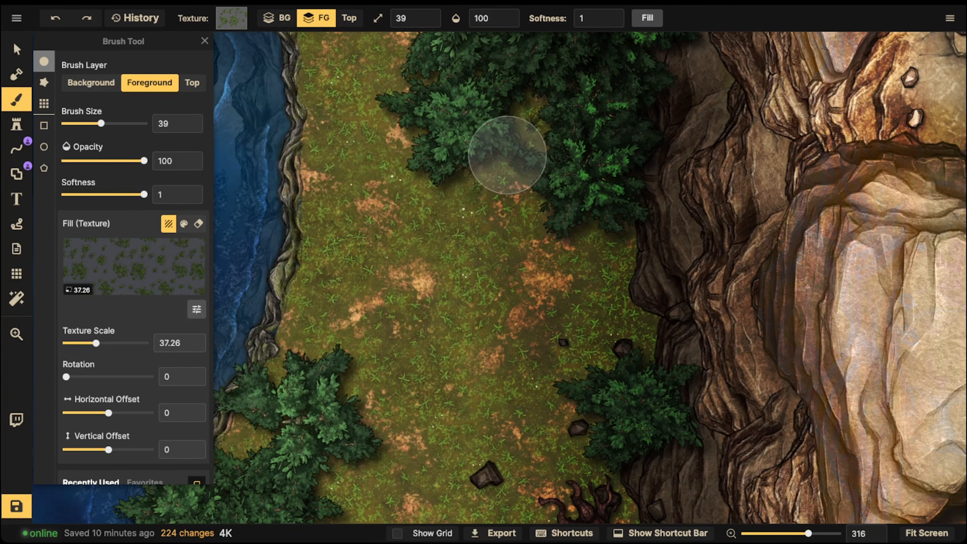
key("ctrl+z")
key("ctrl+z")
key("ctrl+z")
- Set the grass texture's brightness to 89 and paint tufts across the grass beside the cliff-base foliage
left_click(196, 309)
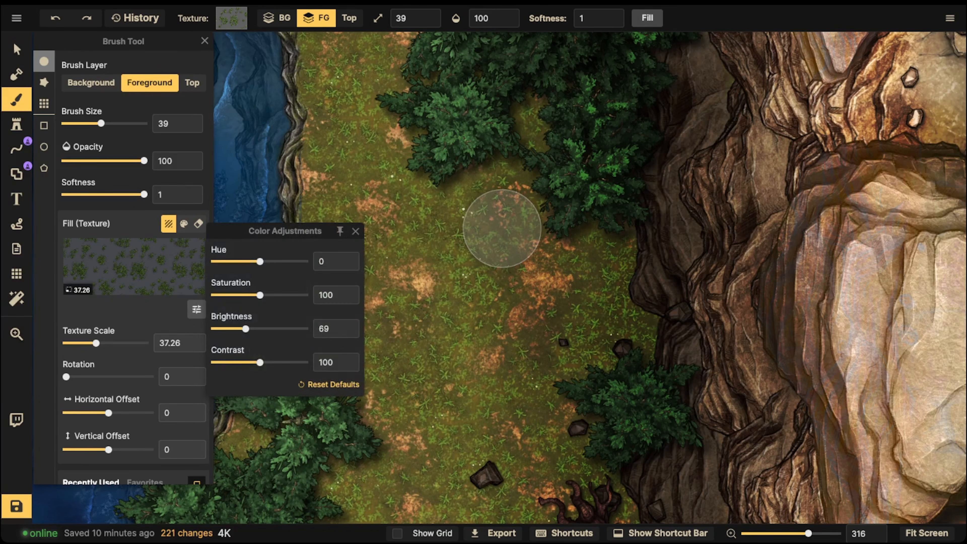
left_click_drag(246, 329, 253, 329)
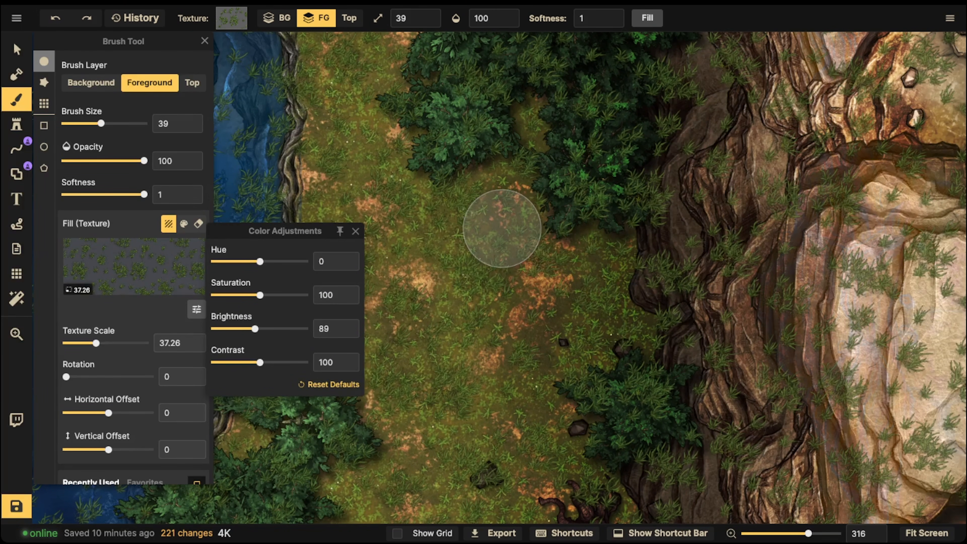
mouse_move(502, 228)
left_mouse_down()
mouse_move(494, 188)
mouse_move(473, 177)
mouse_move(586, 212)
mouse_move(627, 285)
left_mouse_up()
left_click(449, 110)
left_click(375, 108)
left_click(429, 57)
- Paint grass tufts along the edge of the dense foliage near the grass strip's northern end
key("space")
left_click_drag(438, 36, 437, 227)
left_click(456, 109)
left_click(445, 53)
left_click_drag(392, 53, 407, 215)
left_click(396, 166)
left_click(337, 212)
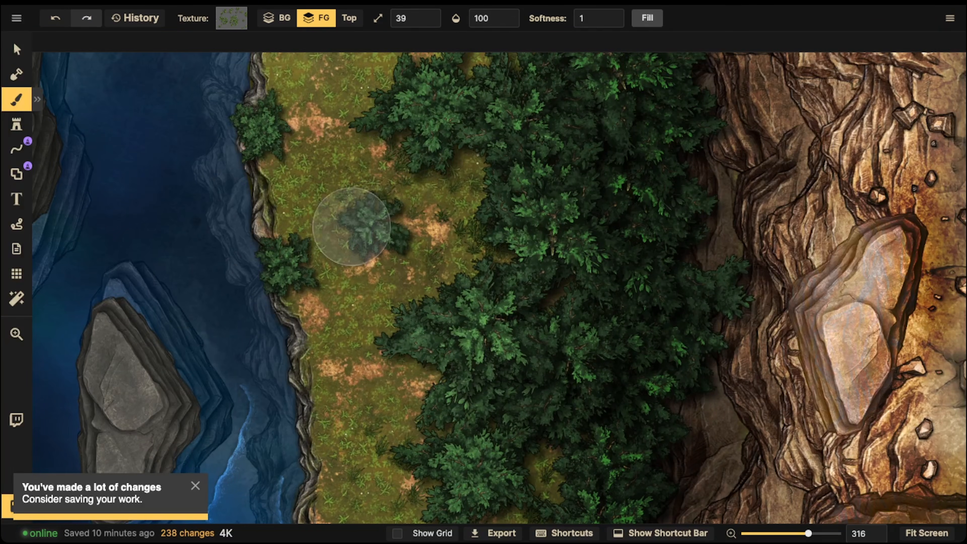
- Paint grass tufts around the small riverbank bushes at the northern end of the strip
left_click(303, 237)
left_click(303, 277)
left_click(339, 248)
left_click(268, 152)
left_click(306, 87)
left_click(410, 93)
left_click(421, 65)
left_click(427, 38)
- Paint grass tufts down the middle of the strip and around the top of the large riverbank bush cluster
key("space")
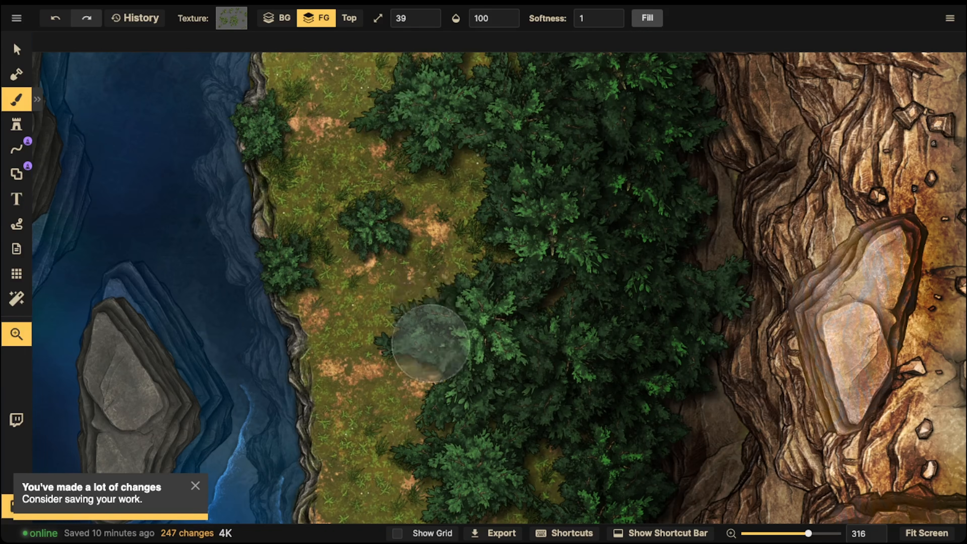
left_click_drag(449, 491, 460, 69)
left_click(383, 183)
left_click(362, 233)
left_click(307, 272)
left_click(417, 304)
left_click(410, 369)
left_click(360, 401)
left_click(249, 377)
- Paint grass tufts along the eastern side of the large riverbank bush cluster
key("space")
left_click_drag(392, 317, 453, 169)
left_click_drag(399, 195, 439, 263)
left_click(486, 337)
left_click(454, 377)
left_click(442, 438)
left_click(493, 464)
- Paint grass tufts around the lower half of the large riverbank bush cluster
key("space")
left_click_drag(453, 392, 479, 189)
left_click(316, 293)
left_click(394, 325)
left_click(459, 249)
left_click(496, 282)
left_click(373, 332)
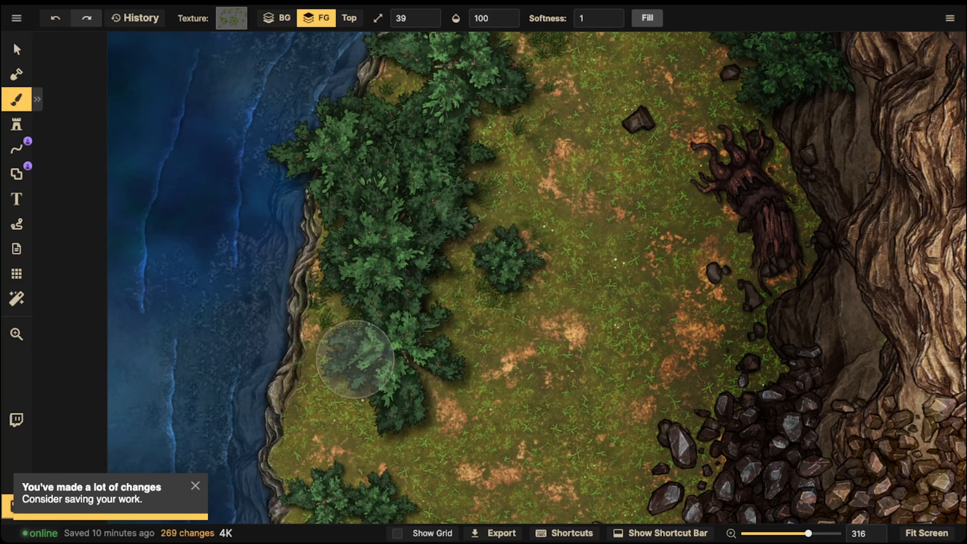
- Paint grass tufts around the small bush cluster south of the large riverbank cluster
key("space")
left_click_drag(331, 354, 391, 218)
left_click(458, 325)
left_click(385, 344)
left_click(392, 406)
left_click(423, 420)
left_click(485, 406)
left_click(480, 384)
- Paint grass tufts around the two isolated bushes further down the riverbank
key("space")
left_click_drag(445, 366, 443, 171)
left_click(405, 288)
left_click(380, 313)
left_click(460, 279)
left_click(448, 311)
left_click(493, 417)
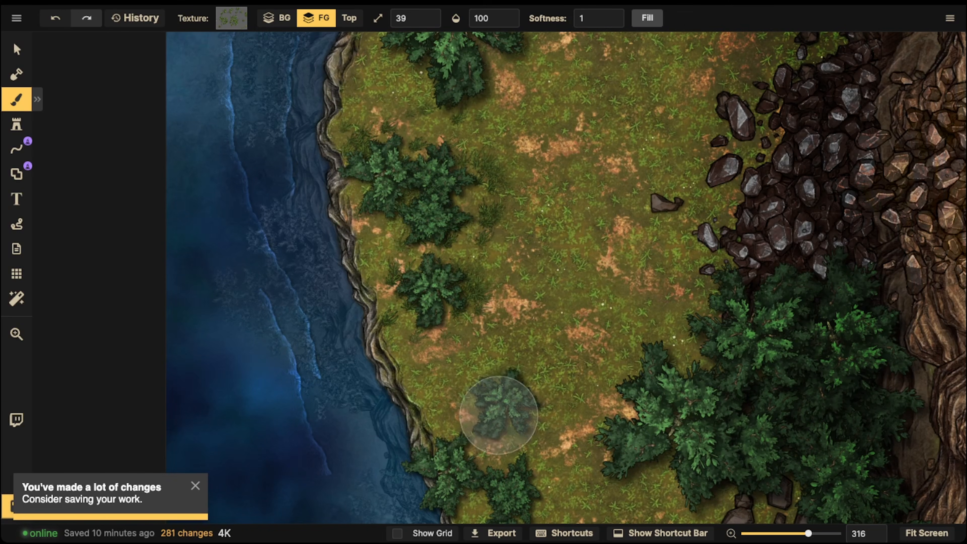
- Paint grass tufts beside the southern riverbank bushes and along the western edge of the foliage below the dark rubble
left_click(441, 402)
left_click(471, 464)
left_click(513, 499)
left_click(701, 358)
left_click(652, 318)
left_click(620, 395)
left_click(601, 432)
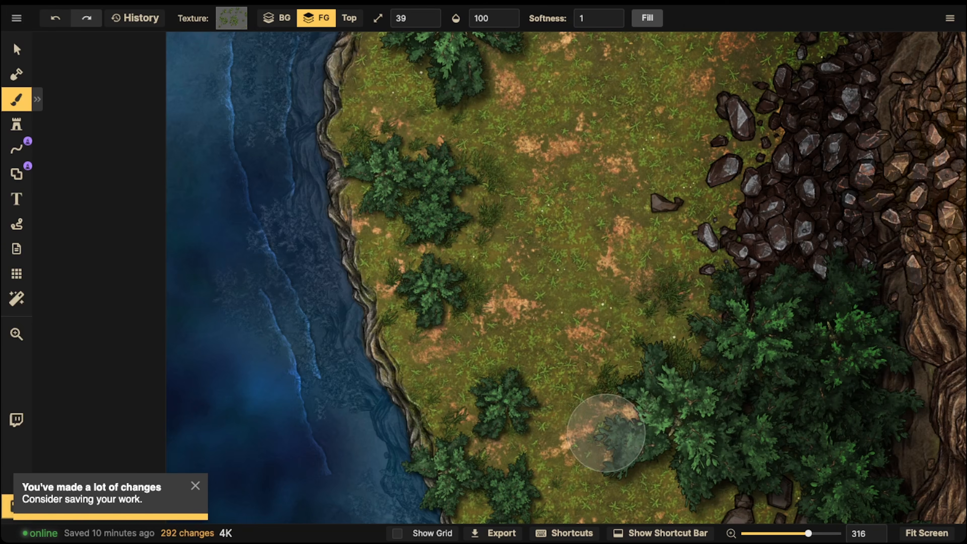
- Paint grass tufts beneath the southern foliage and around the dark rocks at the map's lower edge
key("space")
left_click_drag(670, 403, 625, 226)
left_click(611, 291)
left_click(639, 288)
left_click(711, 323)
left_click(802, 370)
left_click(747, 370)
left_click(796, 401)
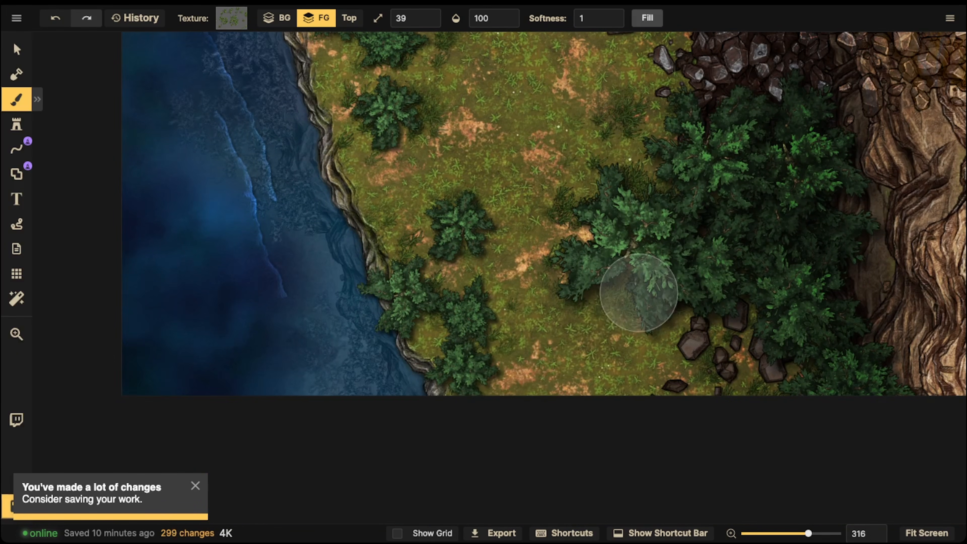
- Paint grass tufts around the southernmost riverbank bushes and dismiss the save reminder
left_click(517, 336)
left_click(504, 367)
left_click(488, 398)
left_click(477, 347)
left_click(397, 311)
key("space")
left_click_drag(579, 41, 455, 231)
scroll(498, 216, "down", 4)
key("space")
left_click_drag(504, 163, 428, 209)
left_click(196, 486)
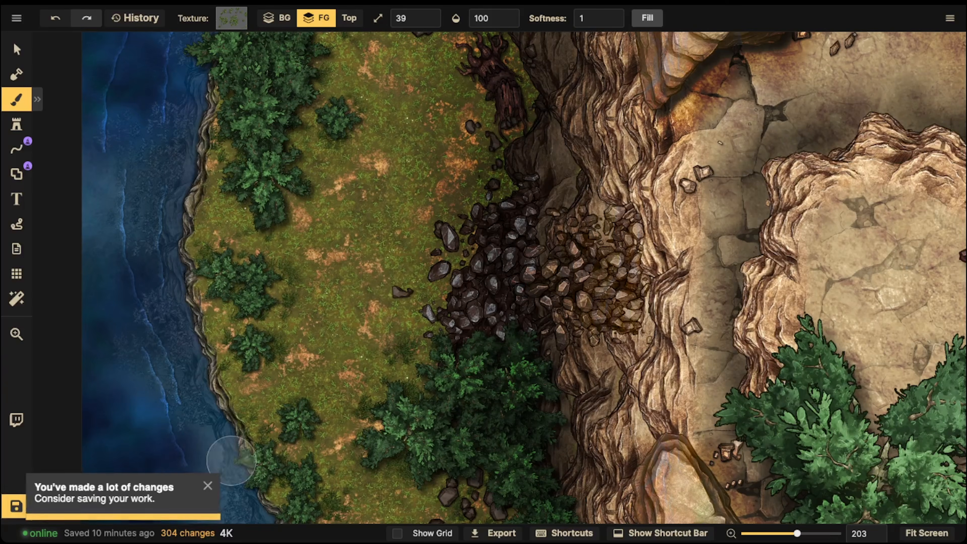
scroll(400, 263, "down", 2)
key("space")
left_click_drag(399, 264, 398, 276)
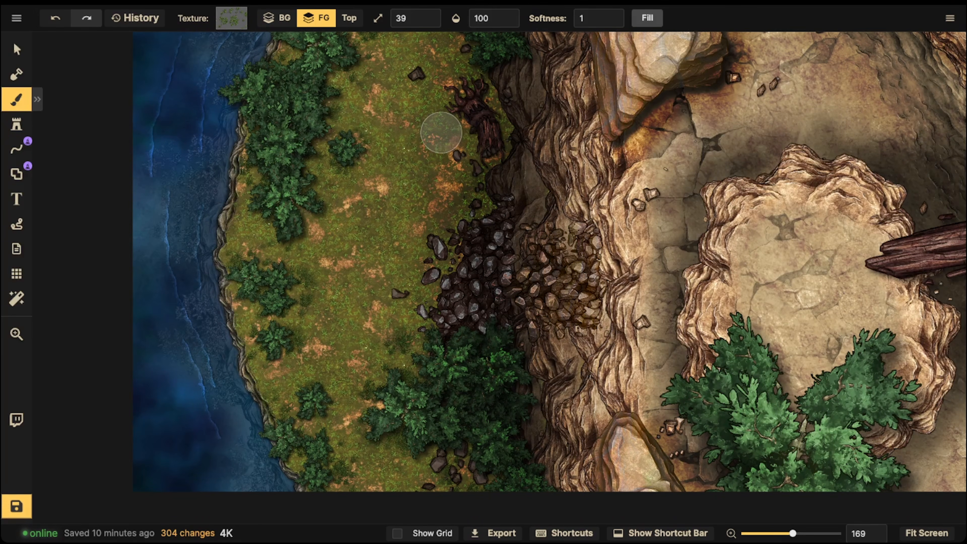
left_click(17, 124)
left_click(69, 98)
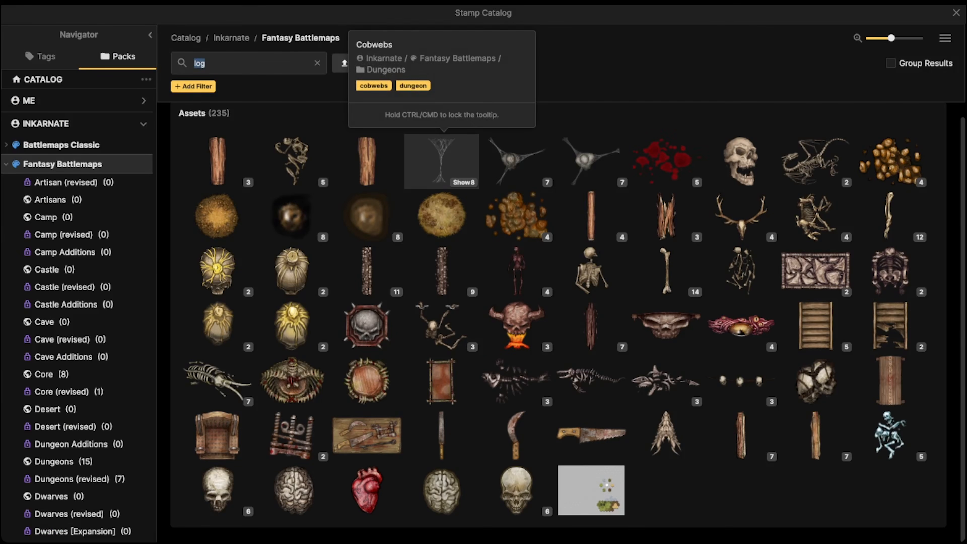
left_click(442, 162)
left_click(75, 98)
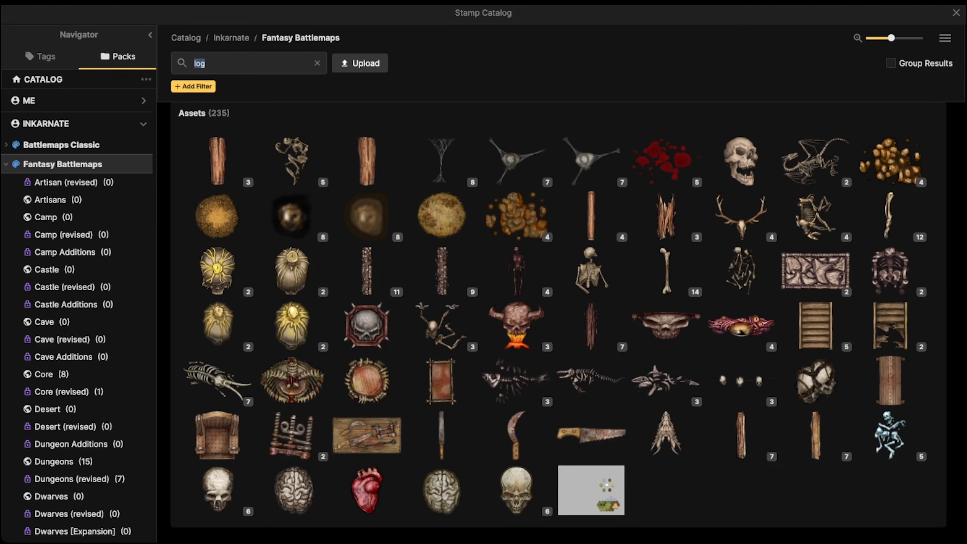
key("Escape")
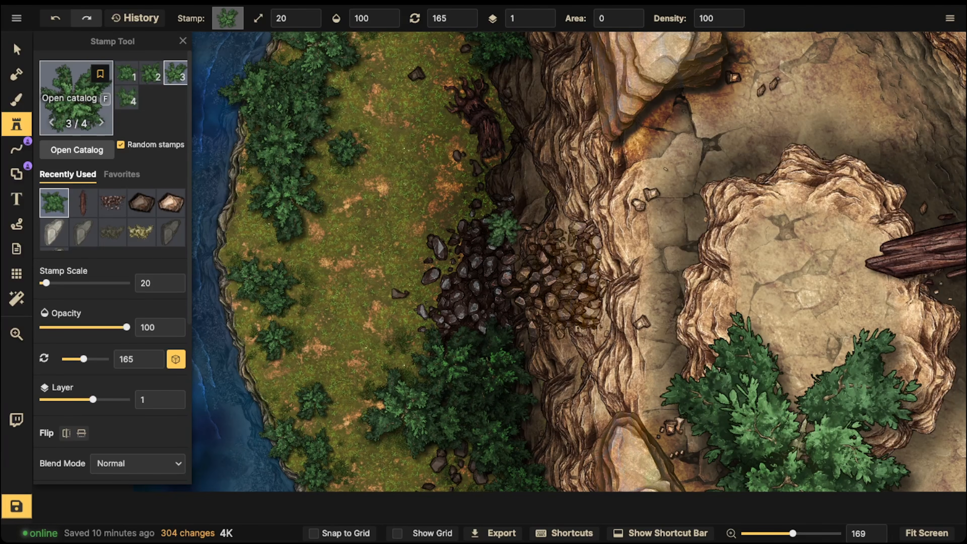
left_click(76, 88)
key("Escape")
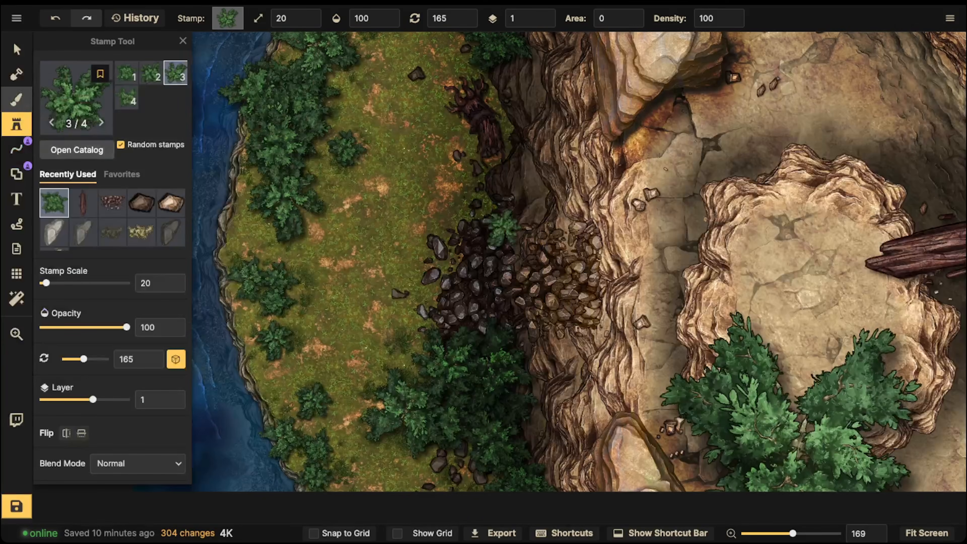
- Load the Wet Mud texture into the foreground brush and lower the brush opacity to 31
key("b")
key("f")
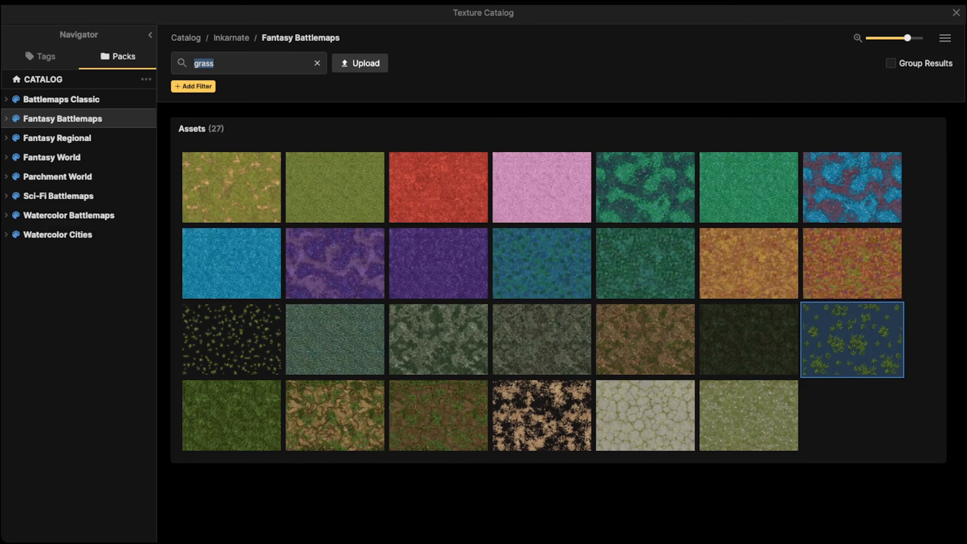
type("dirt")
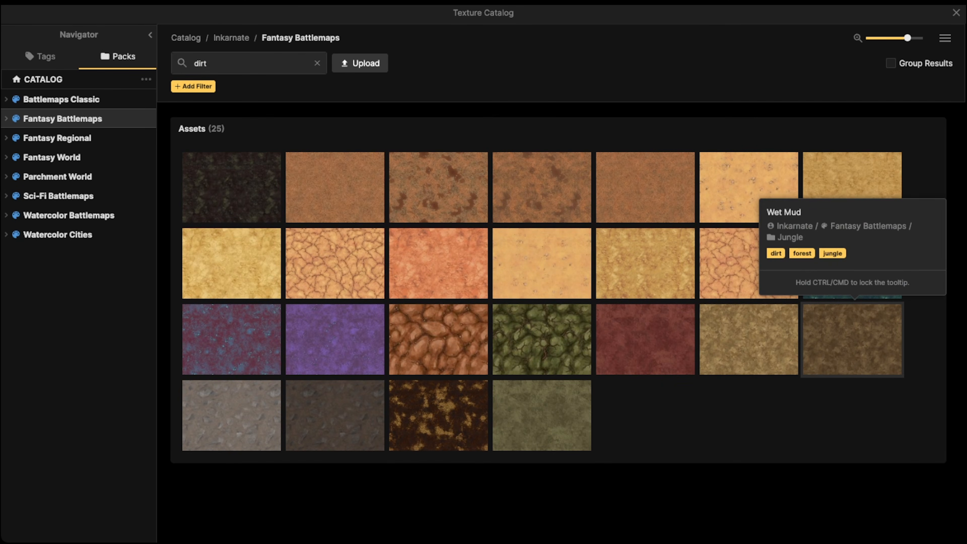
left_click(749, 339)
scroll(432, 258, "up", 2)
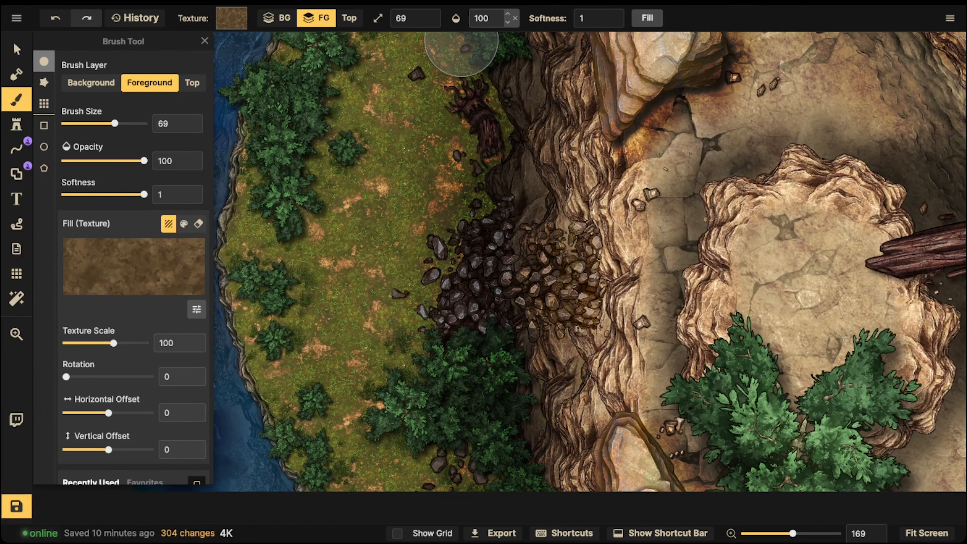
left_click(491, 18)
scroll(446, 258, "up", 4)
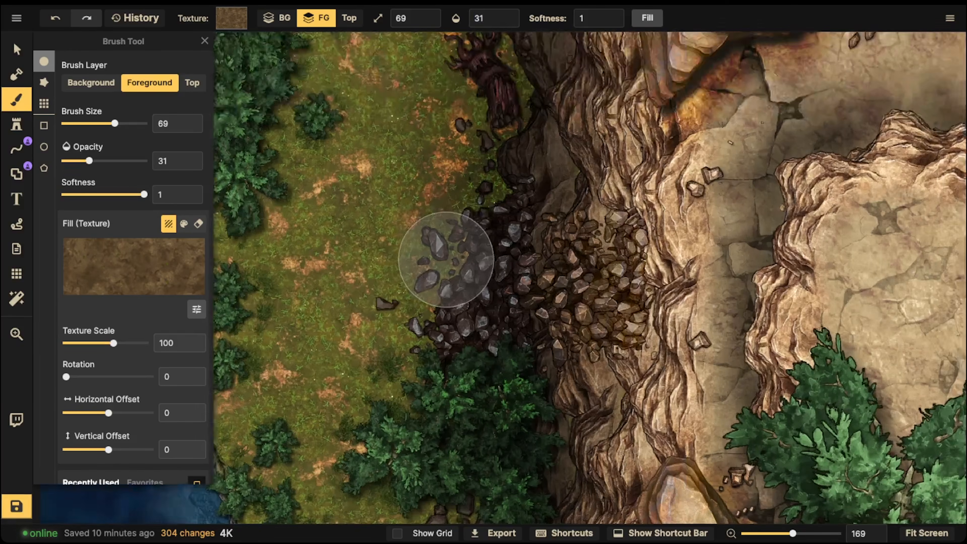
- Paint mud with a size 39 brush around the dark rubble and north along the cliff base to the map's upper edge
key("bracketleft")
key("bracketleft")
key("bracketleft")
mouse_move(444, 242)
left_mouse_down()
mouse_move(451, 261)
mouse_move(462, 206)
mouse_move(438, 223)
mouse_move(439, 210)
mouse_move(393, 226)
mouse_move(387, 237)
mouse_move(423, 225)
mouse_move(378, 278)
mouse_move(410, 282)
mouse_move(413, 294)
mouse_move(369, 306)
mouse_move(402, 298)
mouse_move(420, 324)
mouse_move(421, 284)
mouse_move(480, 268)
mouse_move(447, 170)
mouse_move(461, 147)
mouse_move(441, 300)
mouse_move(428, 327)
mouse_move(384, 334)
mouse_move(417, 393)
mouse_move(369, 390)
mouse_move(443, 321)
mouse_move(490, 147)
mouse_move(453, 114)
mouse_move(559, 75)
mouse_move(529, 45)
mouse_move(515, 79)
mouse_move(556, 141)
left_mouse_up()
key("space")
left_click_drag(548, 111, 549, 383)
mouse_move(533, 63)
left_mouse_down()
mouse_move(527, 97)
mouse_move(519, 61)
mouse_move(494, 109)
mouse_move(500, 161)
mouse_move(537, 140)
mouse_move(461, 124)
mouse_move(430, 60)
mouse_move(488, 123)
mouse_move(545, 144)
mouse_move(486, 164)
left_mouse_up()
mouse_move(542, 82)
left_mouse_down()
mouse_move(577, 137)
mouse_move(492, 132)
left_mouse_up()
left_click_drag(499, 263, 497, 306)
left_click_drag(526, 74, 572, 385)
left_click_drag(538, 226, 505, 239)
left_click_drag(505, 132, 508, 385)
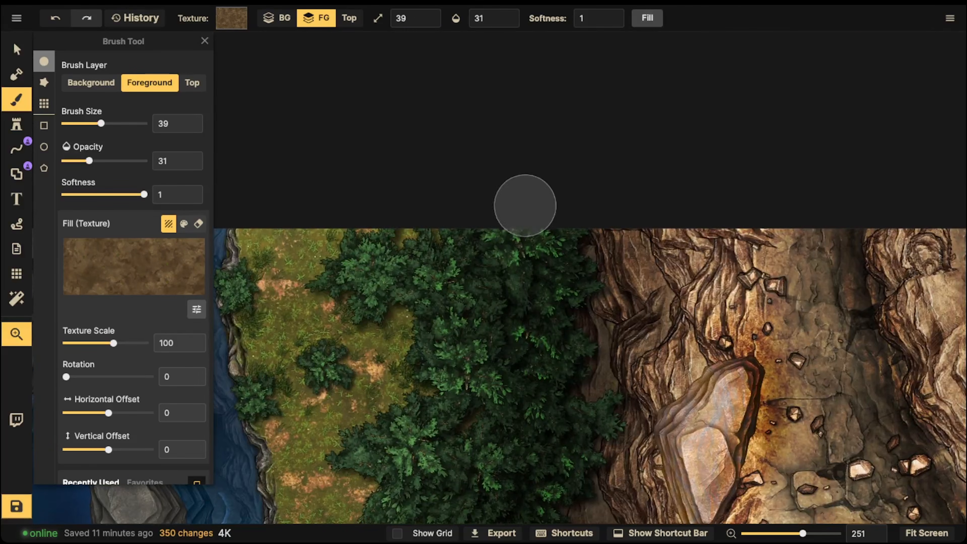
- Paint mud around the dark rocks below the southern foliage at the map's lower edge
scroll(524, 202, "down", 10)
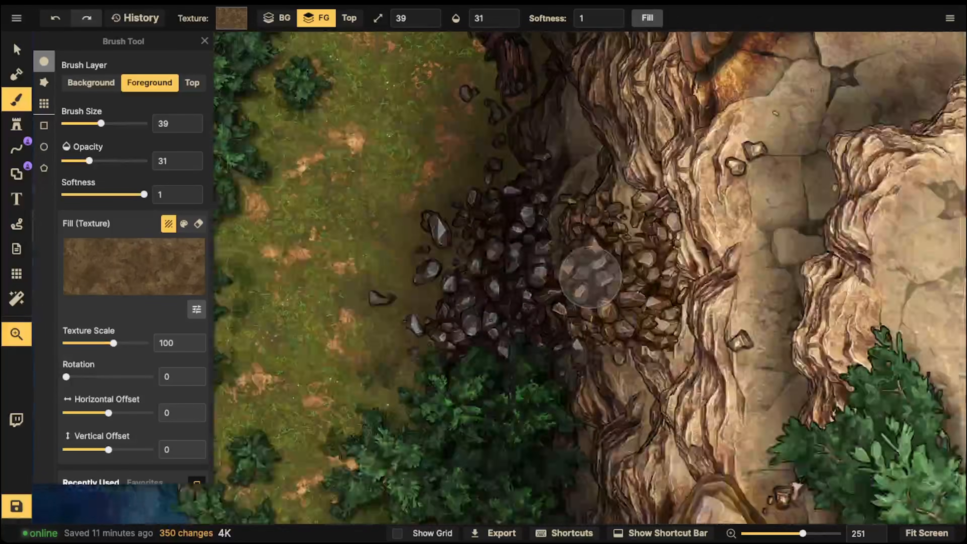
scroll(591, 277, "down", 5)
mouse_move(493, 395)
left_mouse_down()
mouse_move(471, 334)
mouse_move(508, 348)
left_mouse_up()
mouse_move(504, 429)
left_mouse_down()
mouse_move(485, 425)
mouse_move(495, 399)
mouse_move(552, 372)
mouse_move(514, 298)
mouse_move(505, 406)
left_mouse_up()
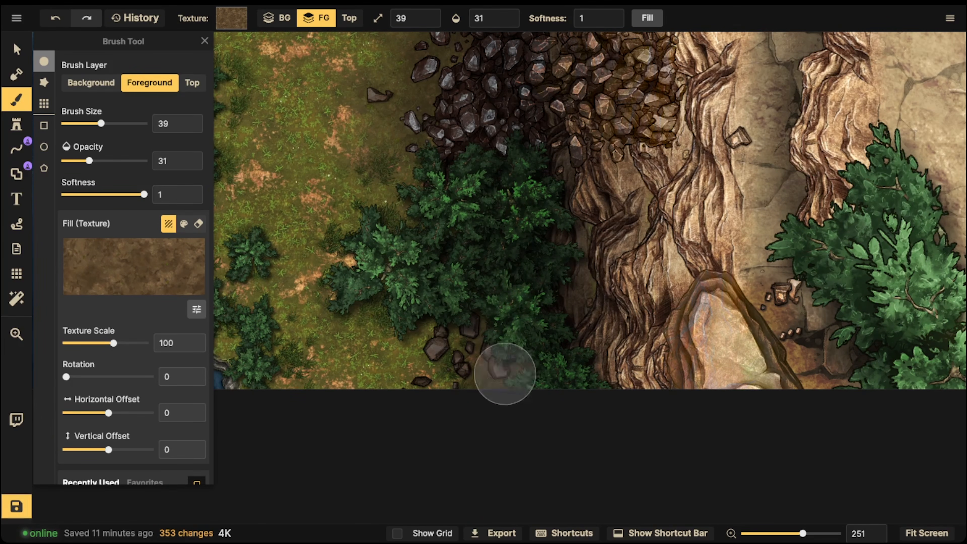
left_click_drag(511, 360, 558, 457)
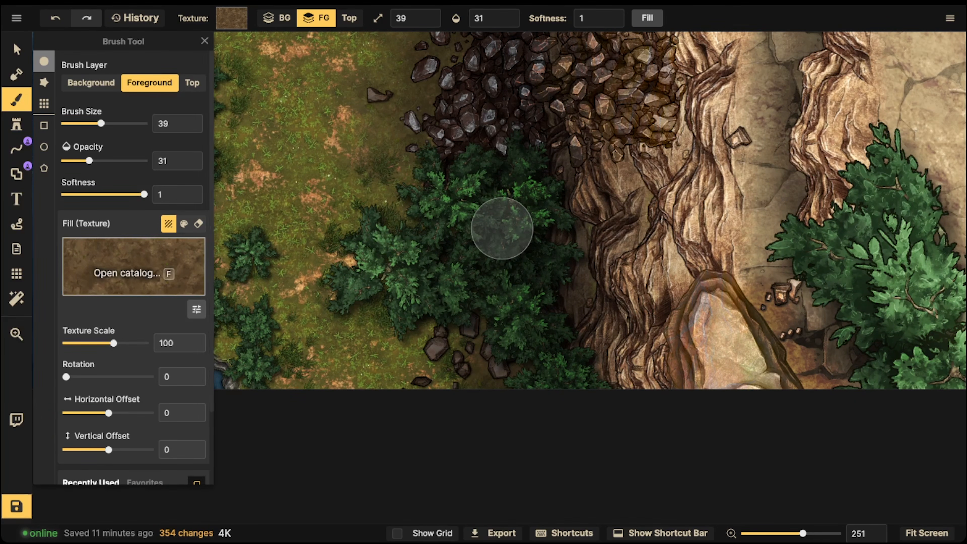
- Search the texture catalog for rocks and choose the Small Stones overlay for the brush
left_click(134, 266)
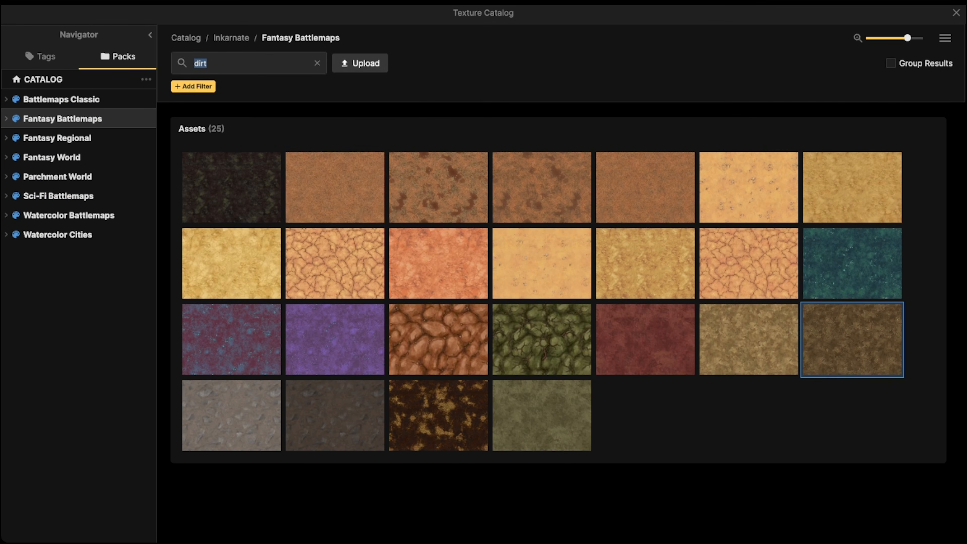
left_click(207, 63)
key("BackSpace")
type("rocks")
key("Return")
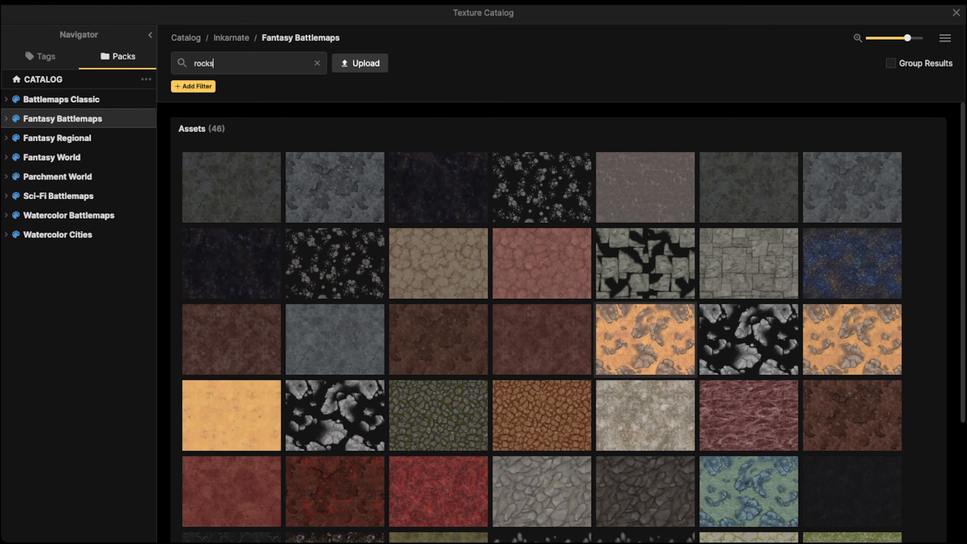
scroll(541, 343, "down", 5)
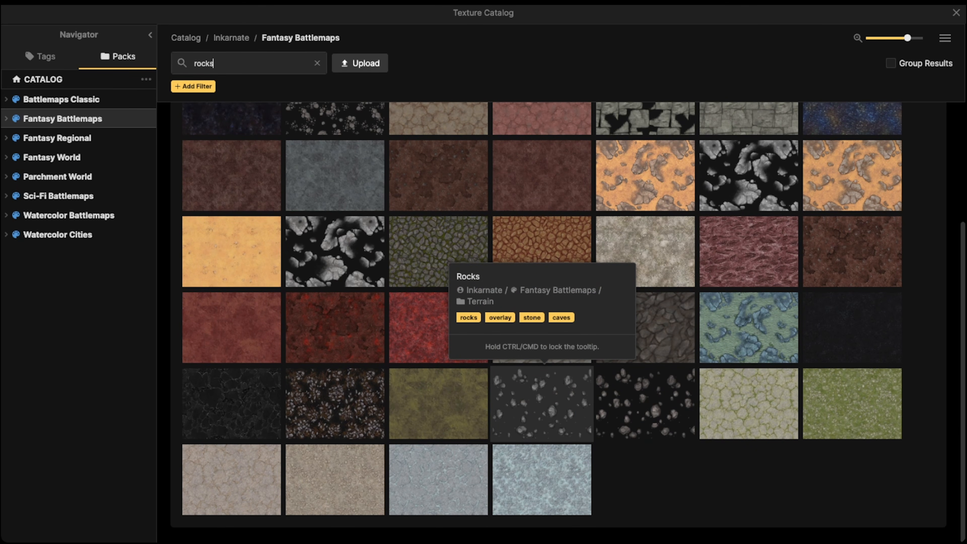
scroll(335, 263, "up", 5)
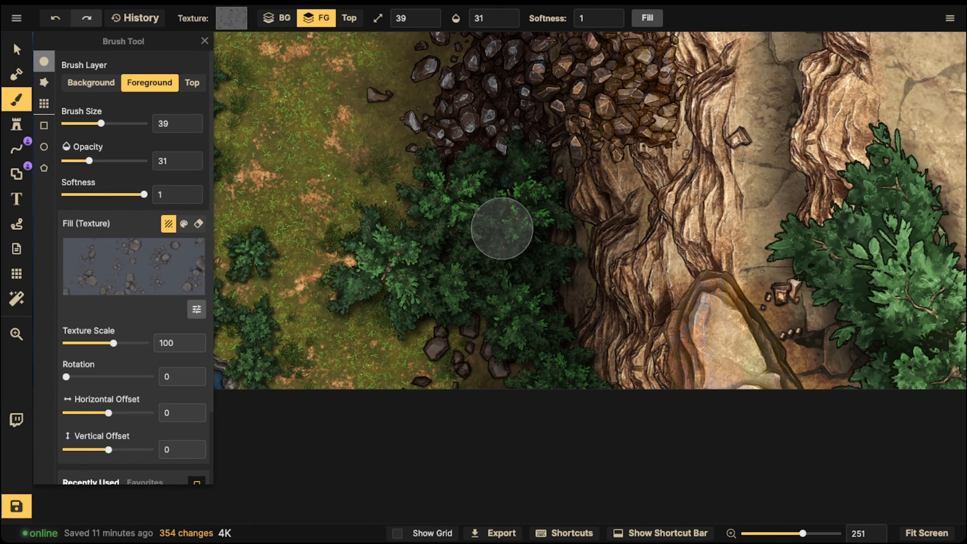
- Set the stone texture's brightness to 67 and its scale to 40.06, with the brush opacity at 39
left_click(196, 309)
left_click_drag(260, 328, 245, 329)
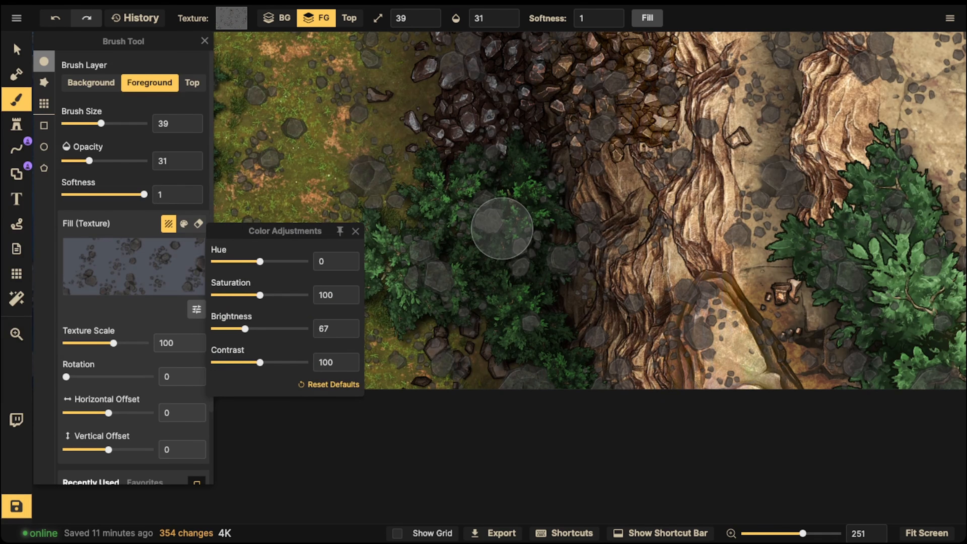
left_click_drag(113, 344, 97, 343)
key("space")
left_click_drag(371, 157, 377, 256)
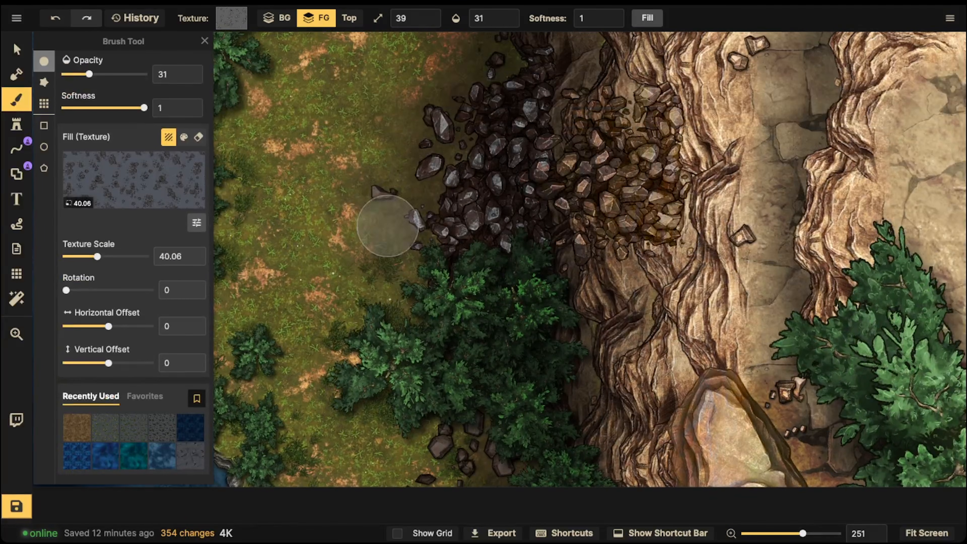
left_click(508, 14)
- Dab small stones over the grass and mud along the western side of the dark rubble
key("space")
left_click_drag(445, 151, 446, 169)
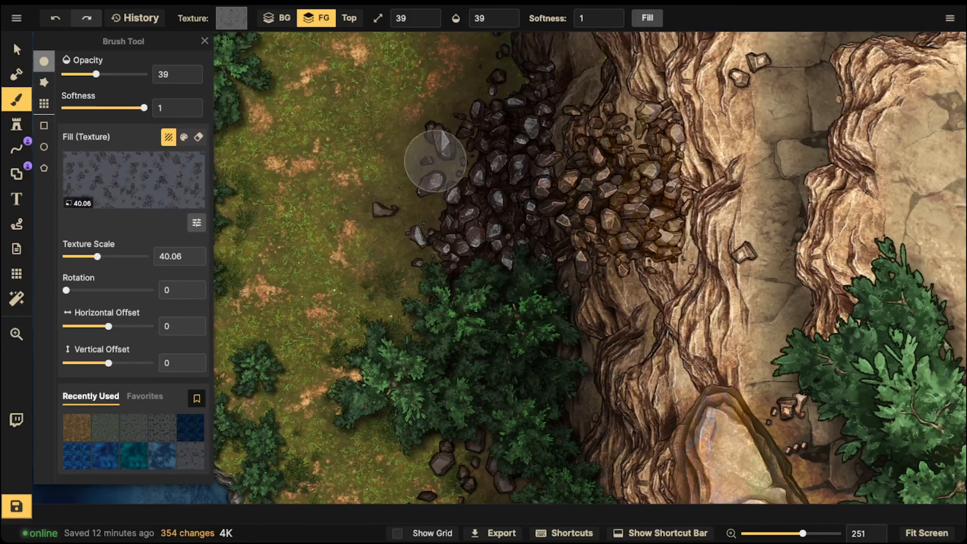
left_click(420, 168)
left_click(399, 156)
left_click(401, 141)
left_click(398, 116)
left_click(349, 153)
left_click(352, 189)
left_click(369, 203)
left_click(396, 213)
left_click(411, 273)
left_click(472, 197)
left_click(451, 130)
left_click(467, 101)
left_click(487, 52)
left_click(462, 96)
left_click(434, 114)
left_click(389, 95)
left_click(302, 197)
left_click(362, 256)
left_click(397, 277)
left_click(347, 295)
left_click(429, 137)
- Dab small stones along the cliff base north of the dark rubble, around the exposed roots and small bush
left_click_drag(464, 37, 456, 291)
left_click(457, 290)
left_click(470, 234)
left_click(508, 198)
left_click(507, 109)
left_click_drag(479, 60, 460, 201)
left_click(447, 179)
left_click(487, 114)
left_click(406, 93)
left_click(368, 92)
left_click(440, 84)
left_click(471, 114)
left_click(401, 187)
left_click(437, 214)
left_click(501, 197)
left_click(480, 364)
left_click(541, 361)
left_click(434, 405)
left_click(389, 412)
left_click(523, 443)
left_click(463, 445)
left_click(461, 498)
left_click(415, 491)
left_click(359, 477)
left_click(396, 455)
- Add a few small-stone dabs on the grass beside the lower dark rubble and southern foliage
scroll(455, 347, "down", 5)
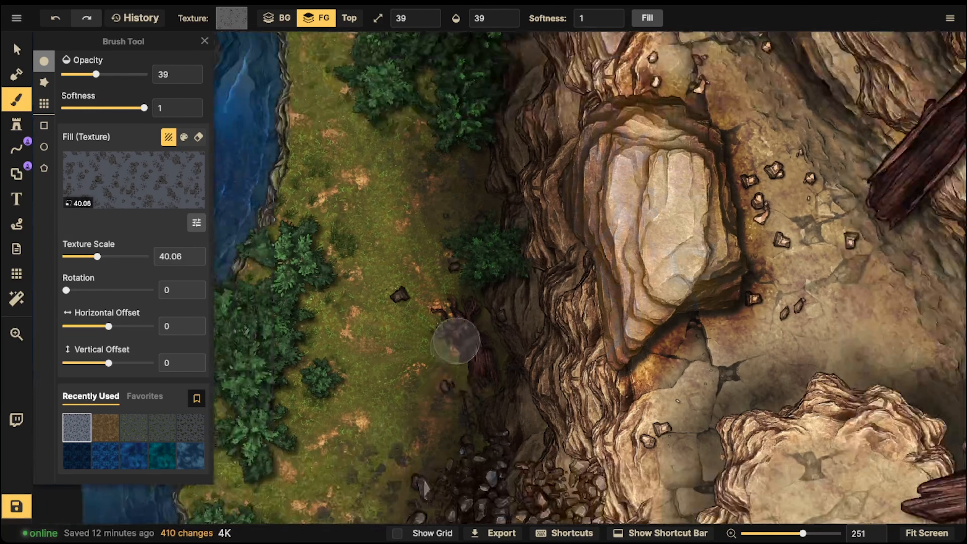
left_click_drag(422, 327, 423, 155)
left_click(409, 437)
left_click(438, 444)
left_click(453, 428)
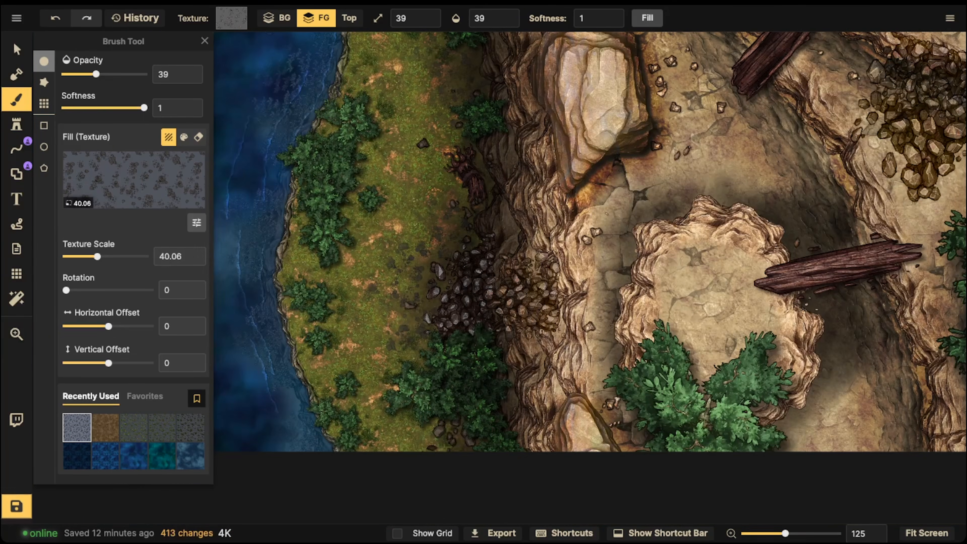
- Enlarge the brush to 119 and dab small stones around the brown rubble pile on the eastern ledge
left_click_drag(795, 95, 587, 219)
left_click_drag(629, 243, 627, 244)
key("bracketright")
key("bracketright")
left_click(648, 239)
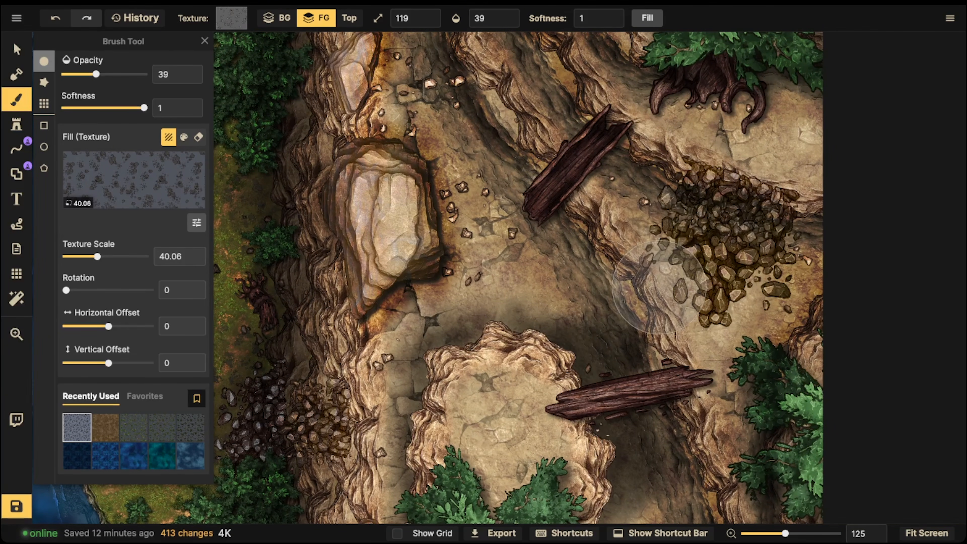
left_click(659, 289)
left_click(713, 284)
left_click(781, 274)
left_click(753, 315)
left_click(792, 284)
left_click(727, 289)
left_click(709, 340)
left_click(709, 339)
scroll(528, 177, "down", 2)
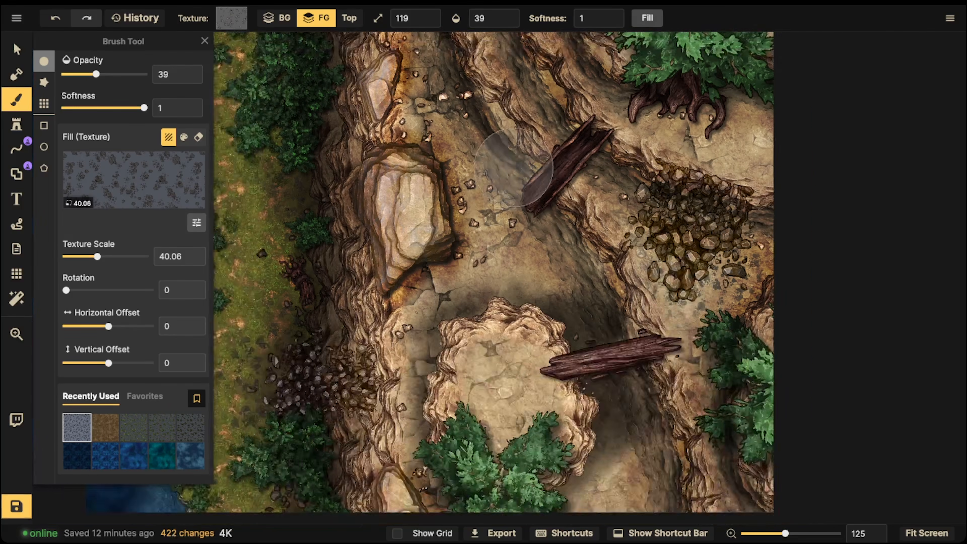
- Dab small stones along the narrow ground between the western cliff and the round plateau
left_click_drag(413, 368, 535, 277)
left_click(529, 262)
left_click(524, 270)
left_click(531, 269)
left_click(522, 316)
left_click(548, 273)
left_click(534, 268)
left_click(533, 267)
- Dab small stones along the path north of the large pale boulder and over the ground east of it
left_click_drag(528, 137, 513, 272)
left_click(577, 154)
left_click(571, 141)
left_click(560, 107)
left_click(544, 85)
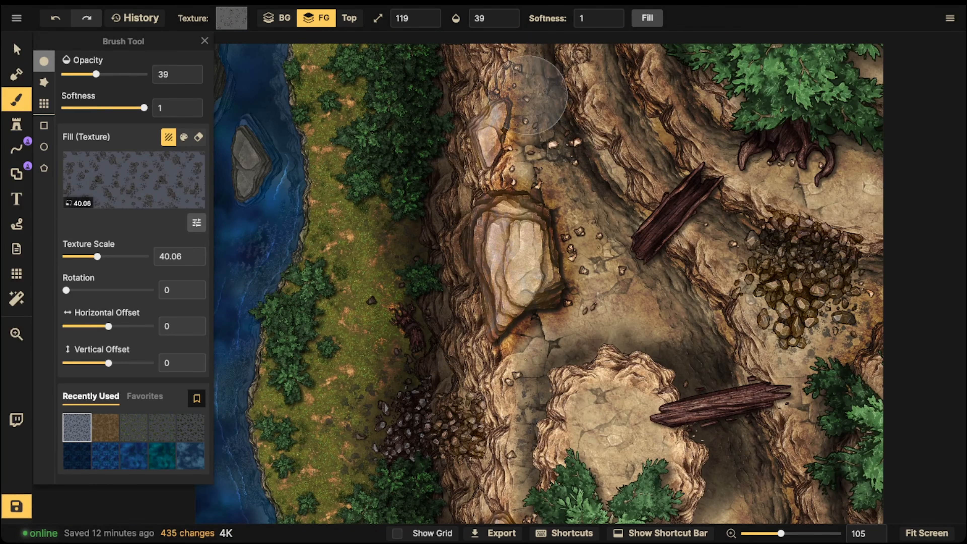
left_click(527, 151)
left_click(559, 187)
left_click(592, 217)
left_click(567, 273)
left_click(642, 279)
left_click(643, 278)
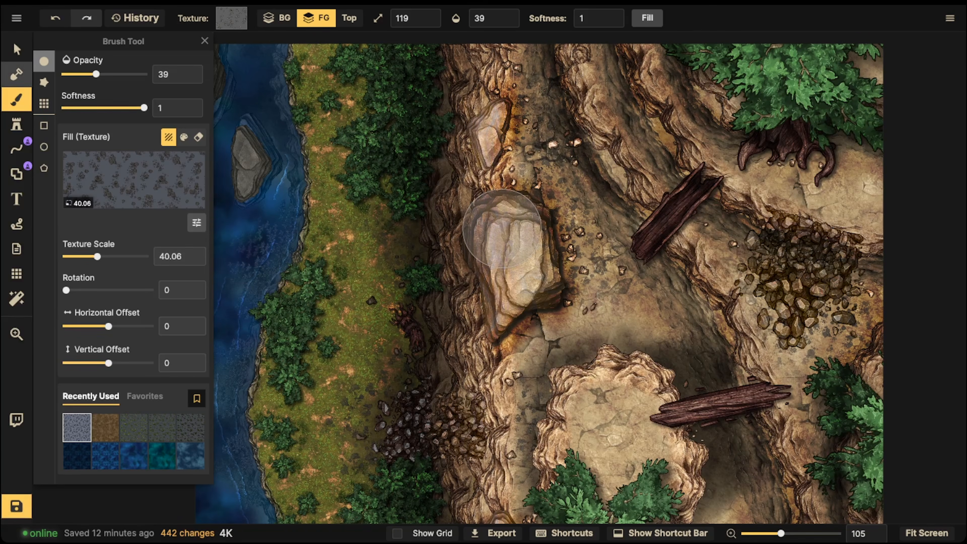
- Switch to the Select tool and save the map
left_click(17, 50)
left_click(16, 507)
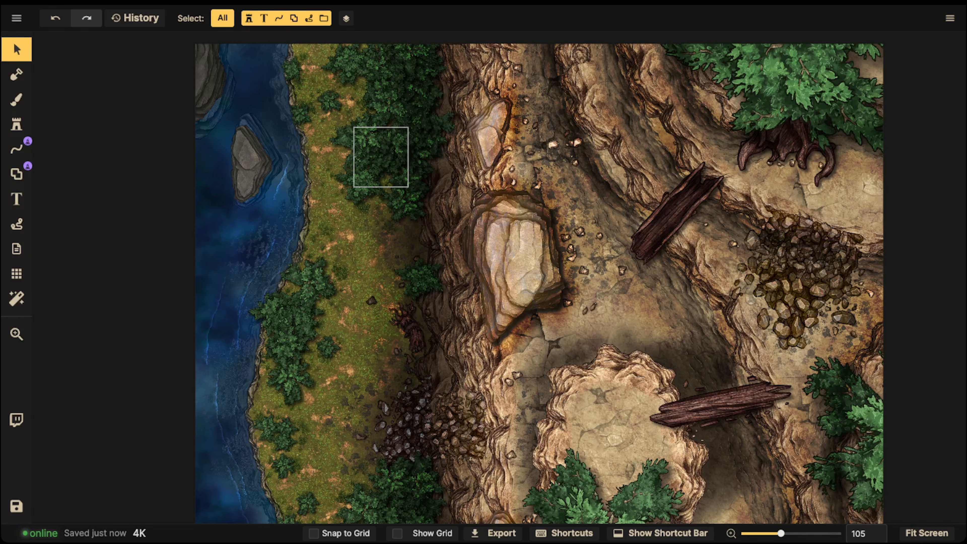
scroll(418, 134, "down", 4)
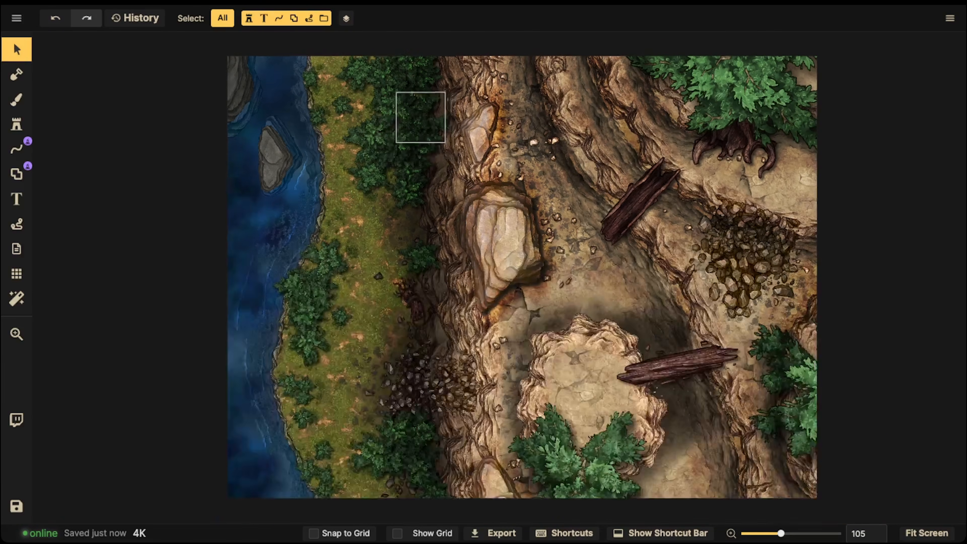
- Set the brush to erase the Top layer at 100 opacity and clear all shading from that layer
key("b")
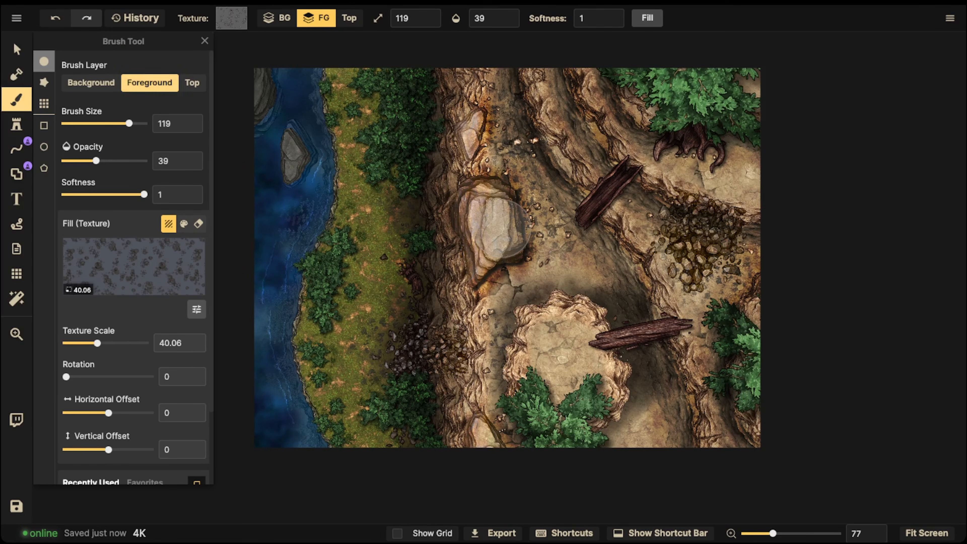
left_click(192, 82)
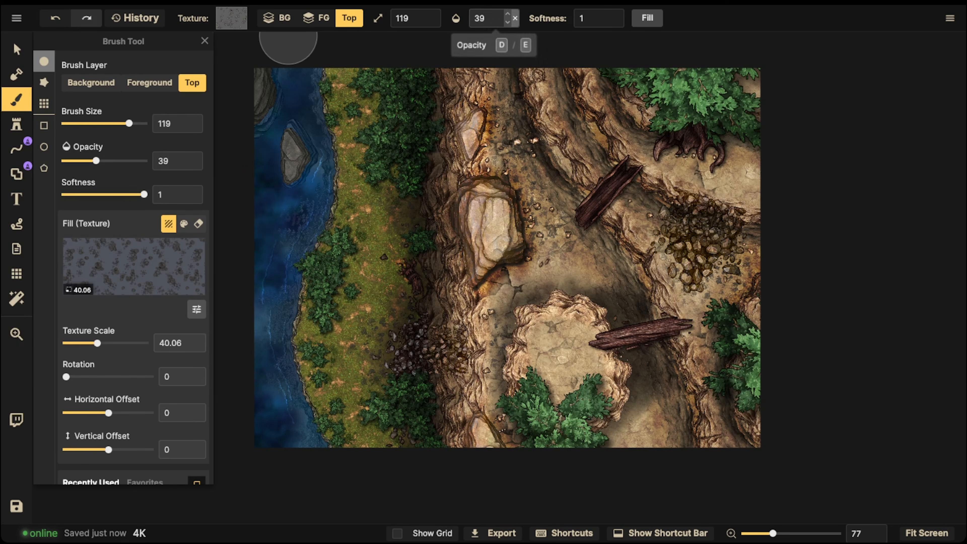
left_click(515, 19)
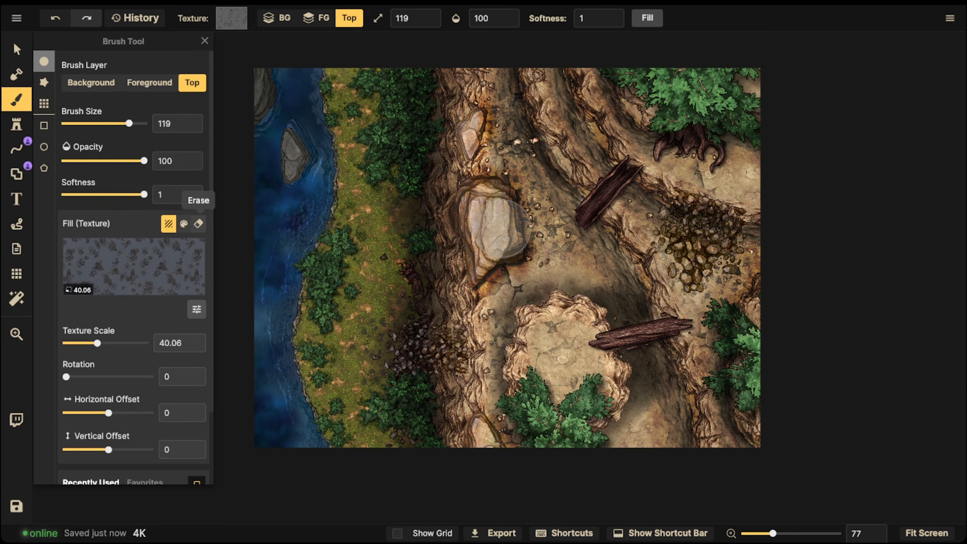
left_click(198, 223)
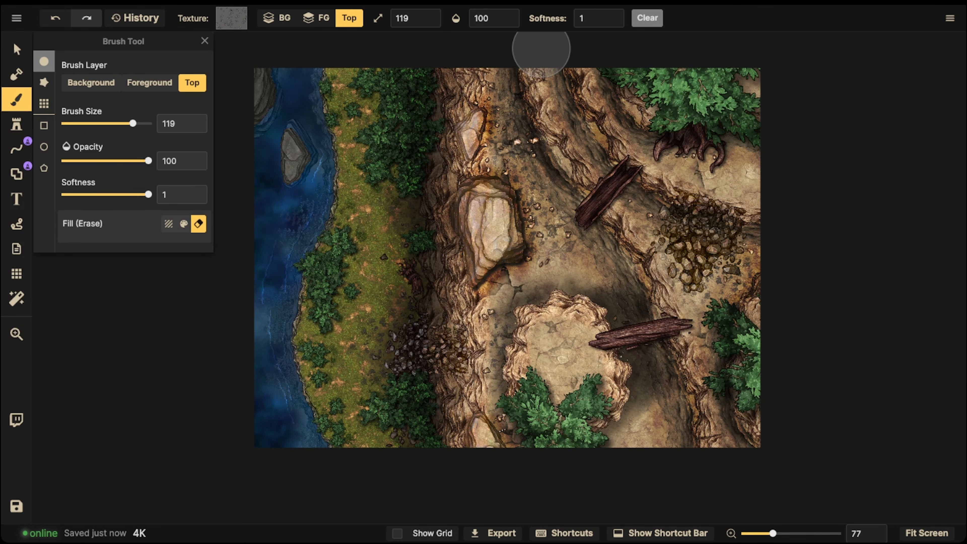
left_click(647, 17)
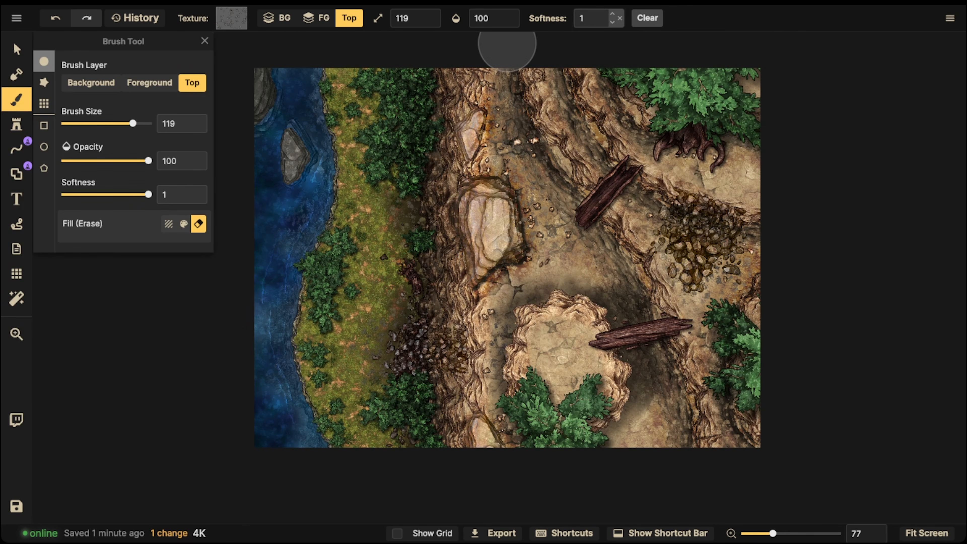
left_click(647, 18)
left_click(647, 18)
left_click(647, 18)
left_click(648, 18)
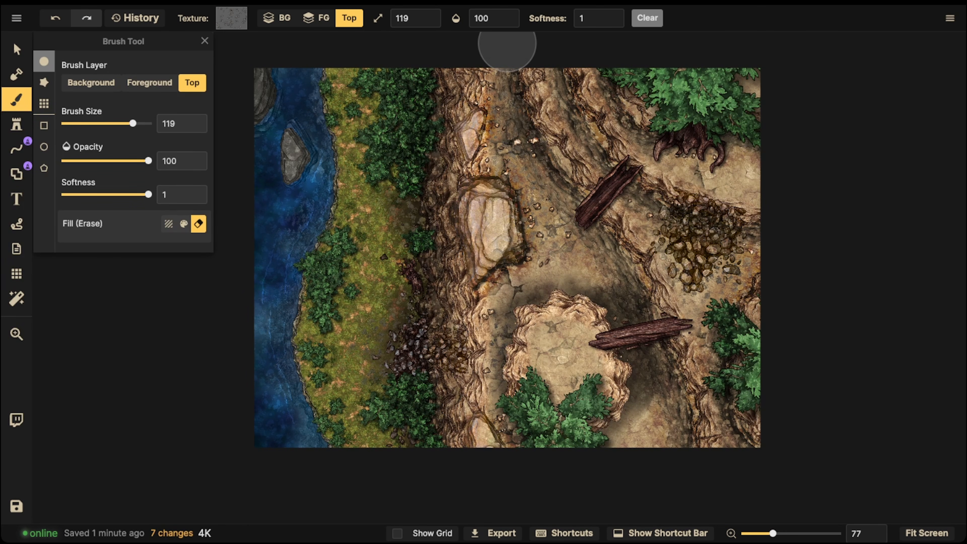
scroll(332, 231, "up", 3)
scroll(328, 226, "down", 3)
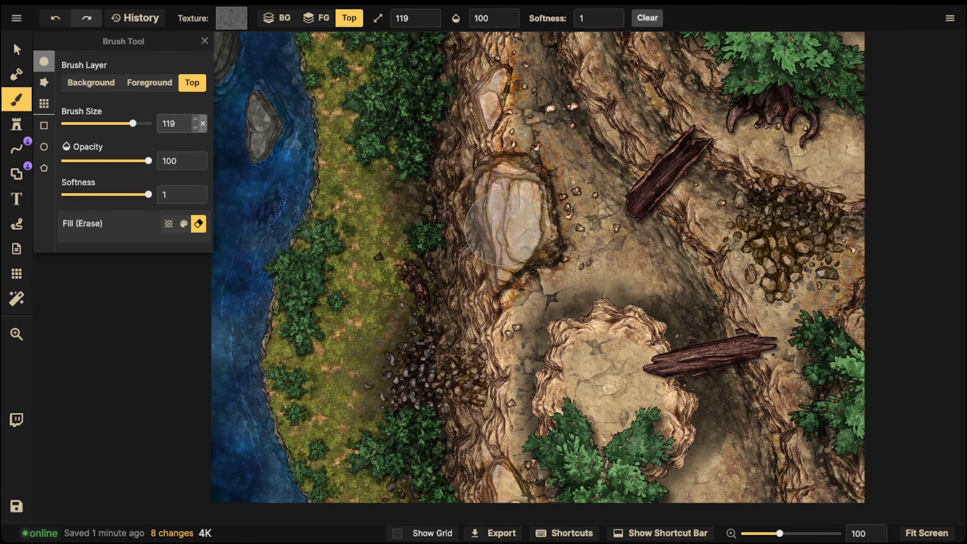
- Restore the map from its change history to the last Small Stones brush entry
left_click(183, 224)
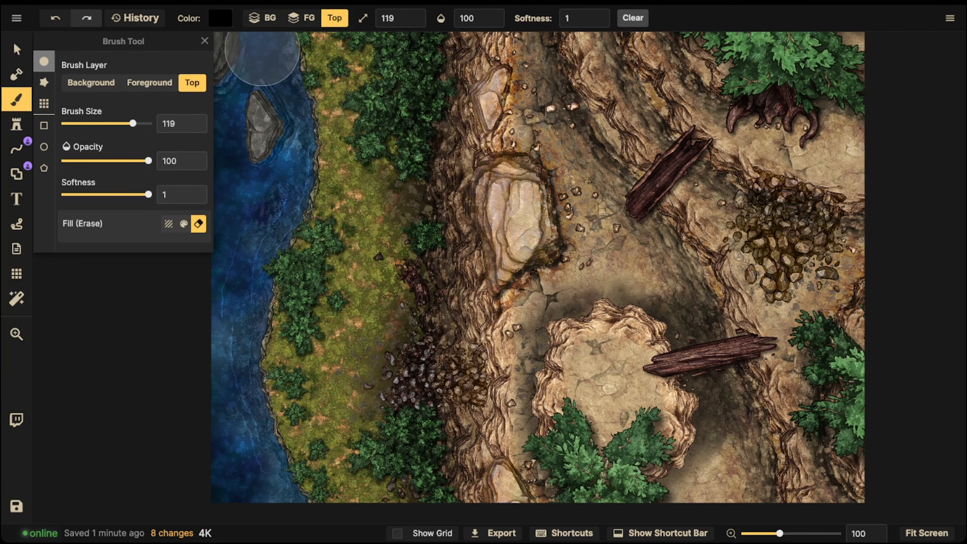
left_click(135, 17)
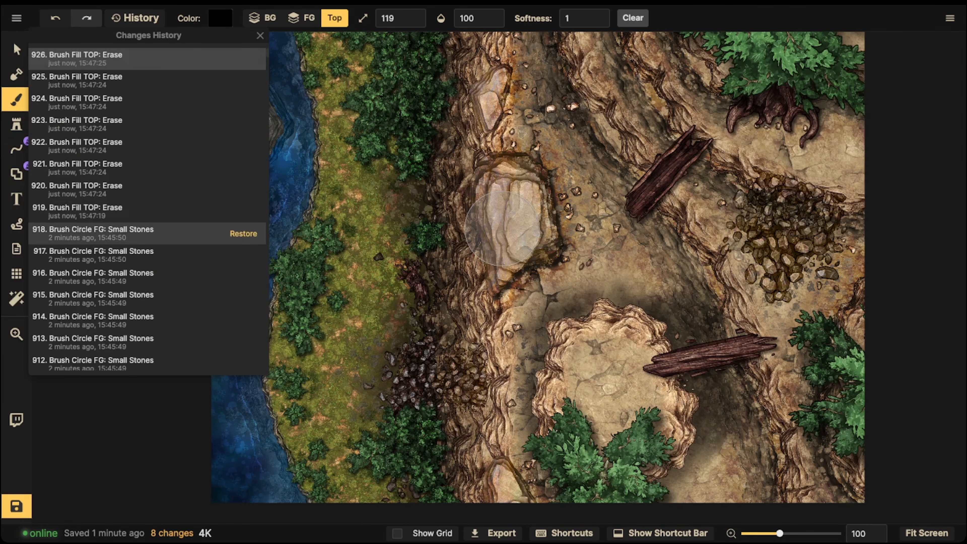
left_click(243, 233)
left_click(271, 167)
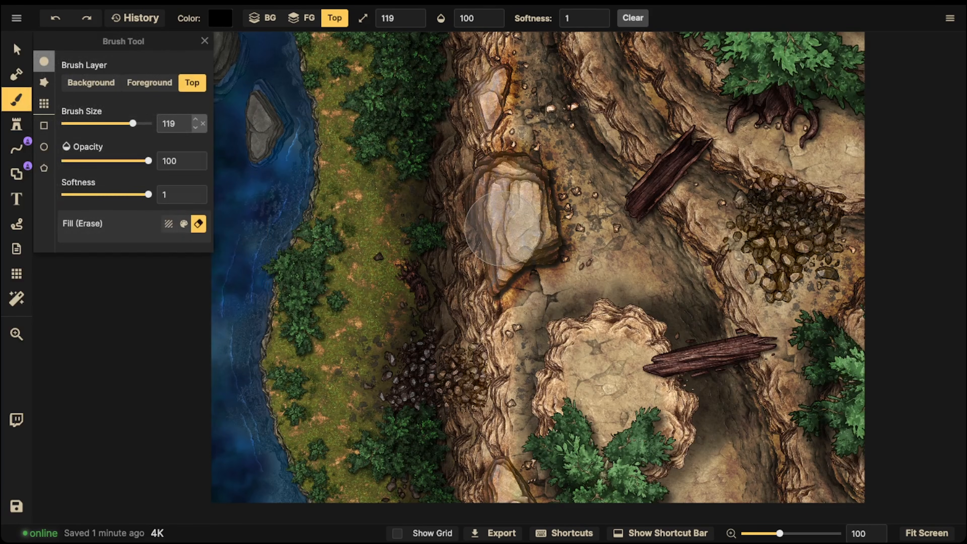
- Enlarge the Top layer eraser to 200, clear the layer's shading again and undo that erasure
left_click(184, 223)
left_click(198, 224)
key("]")
key("]")
key("]")
key("]")
key("]")
key("]")
key("]")
key("]")
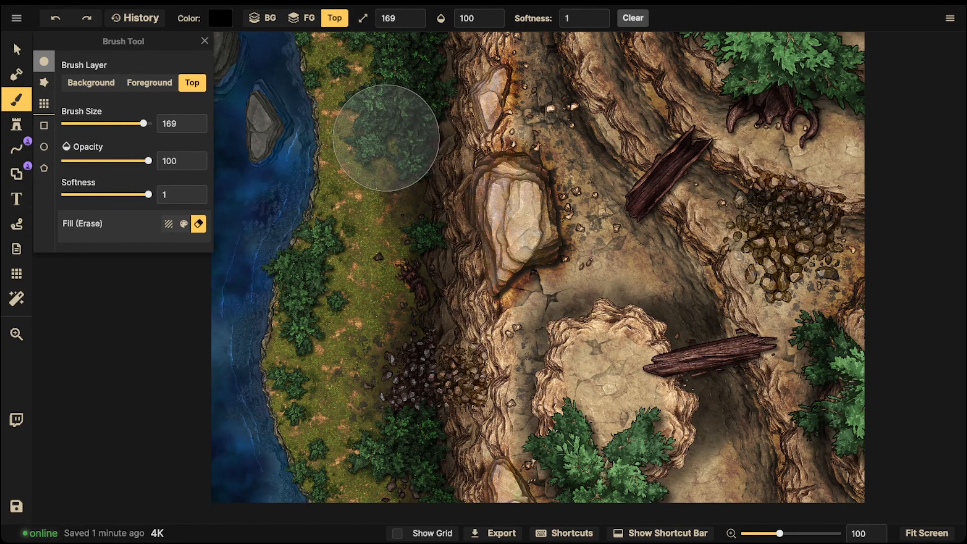
mouse_move(330, 171)
left_mouse_down()
mouse_move(389, 165)
mouse_move(334, 212)
mouse_move(380, 206)
left_mouse_up()
scroll(378, 196, "down", 5)
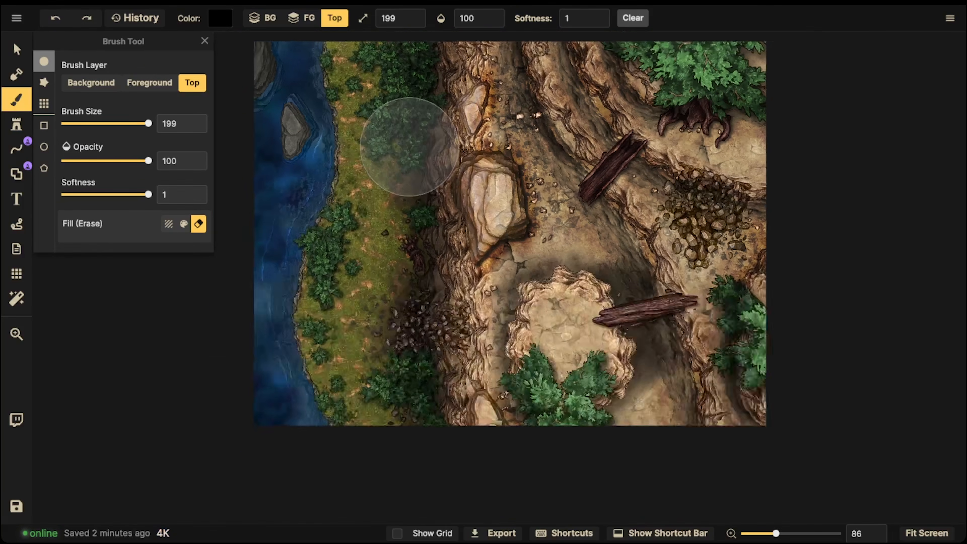
key("]")
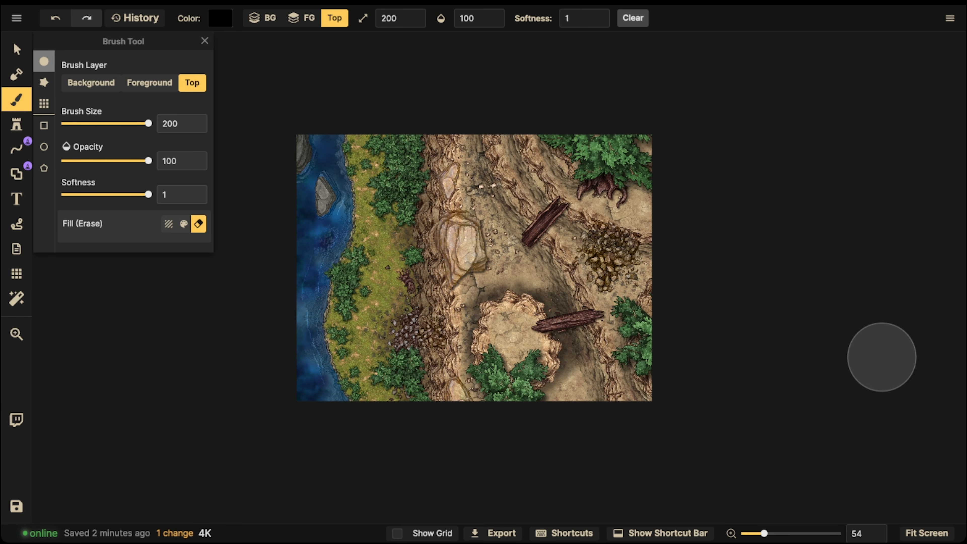
key("ctrl+s")
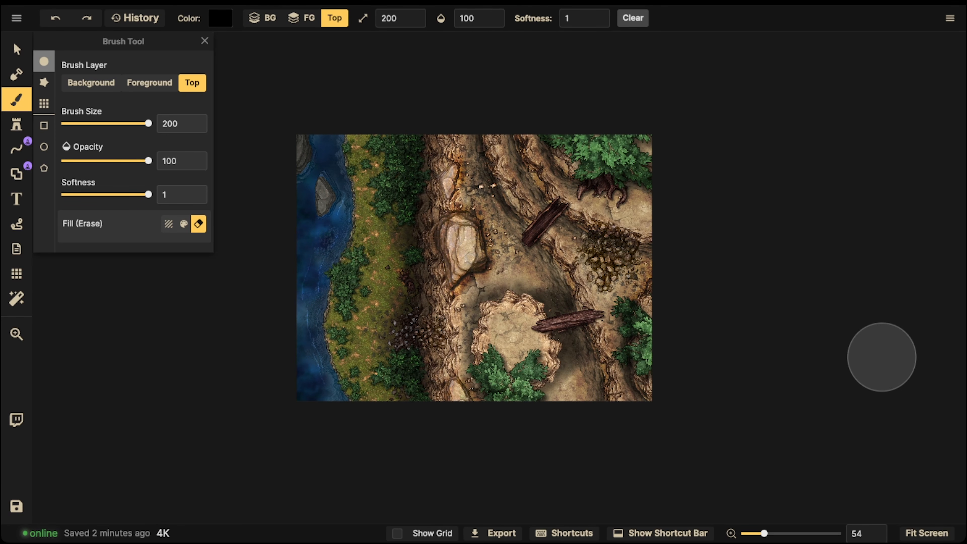